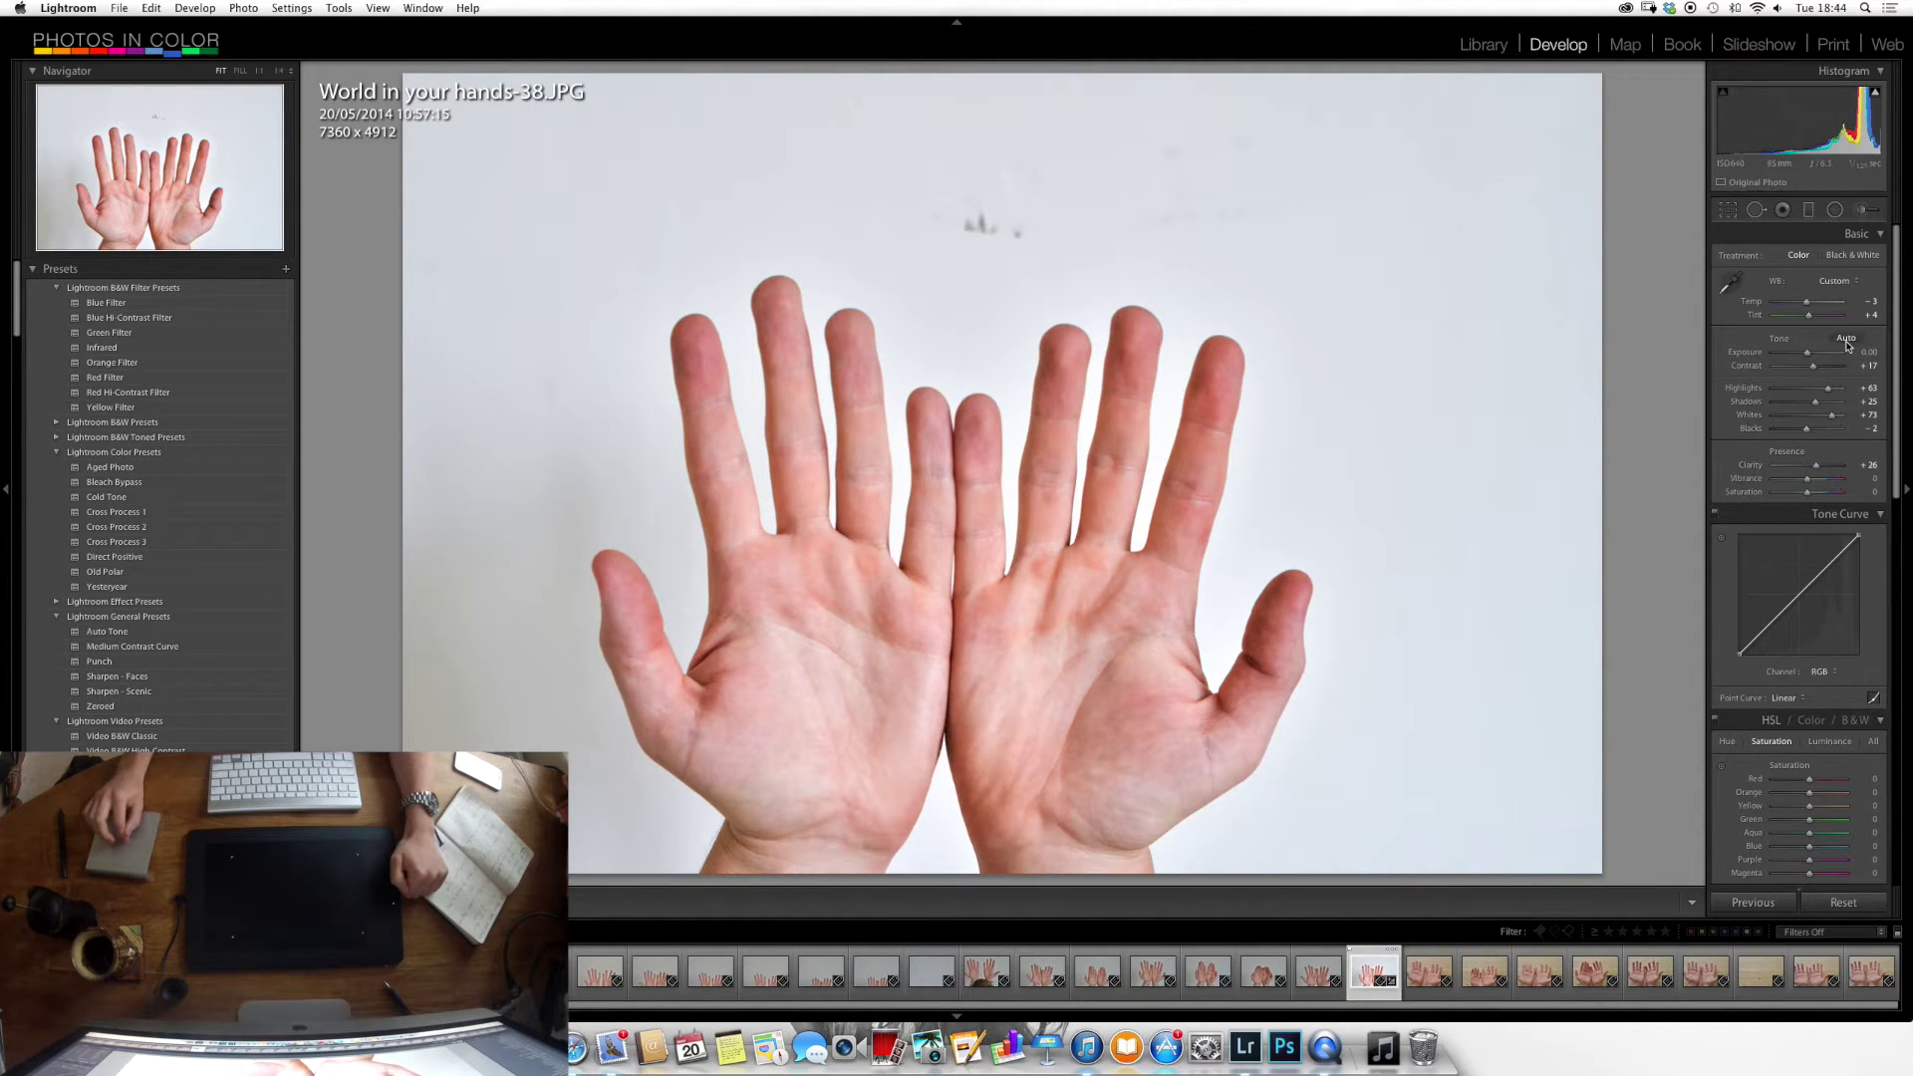
Open World in your hands-38.JPG in Photoshop as a copy with Lightroom adjustments and close the floating Google plug-in palette.
{"action": "right_click", "coordinate": [1364, 972]}
{"action": "mouse_move", "coordinate": [1432, 699]}
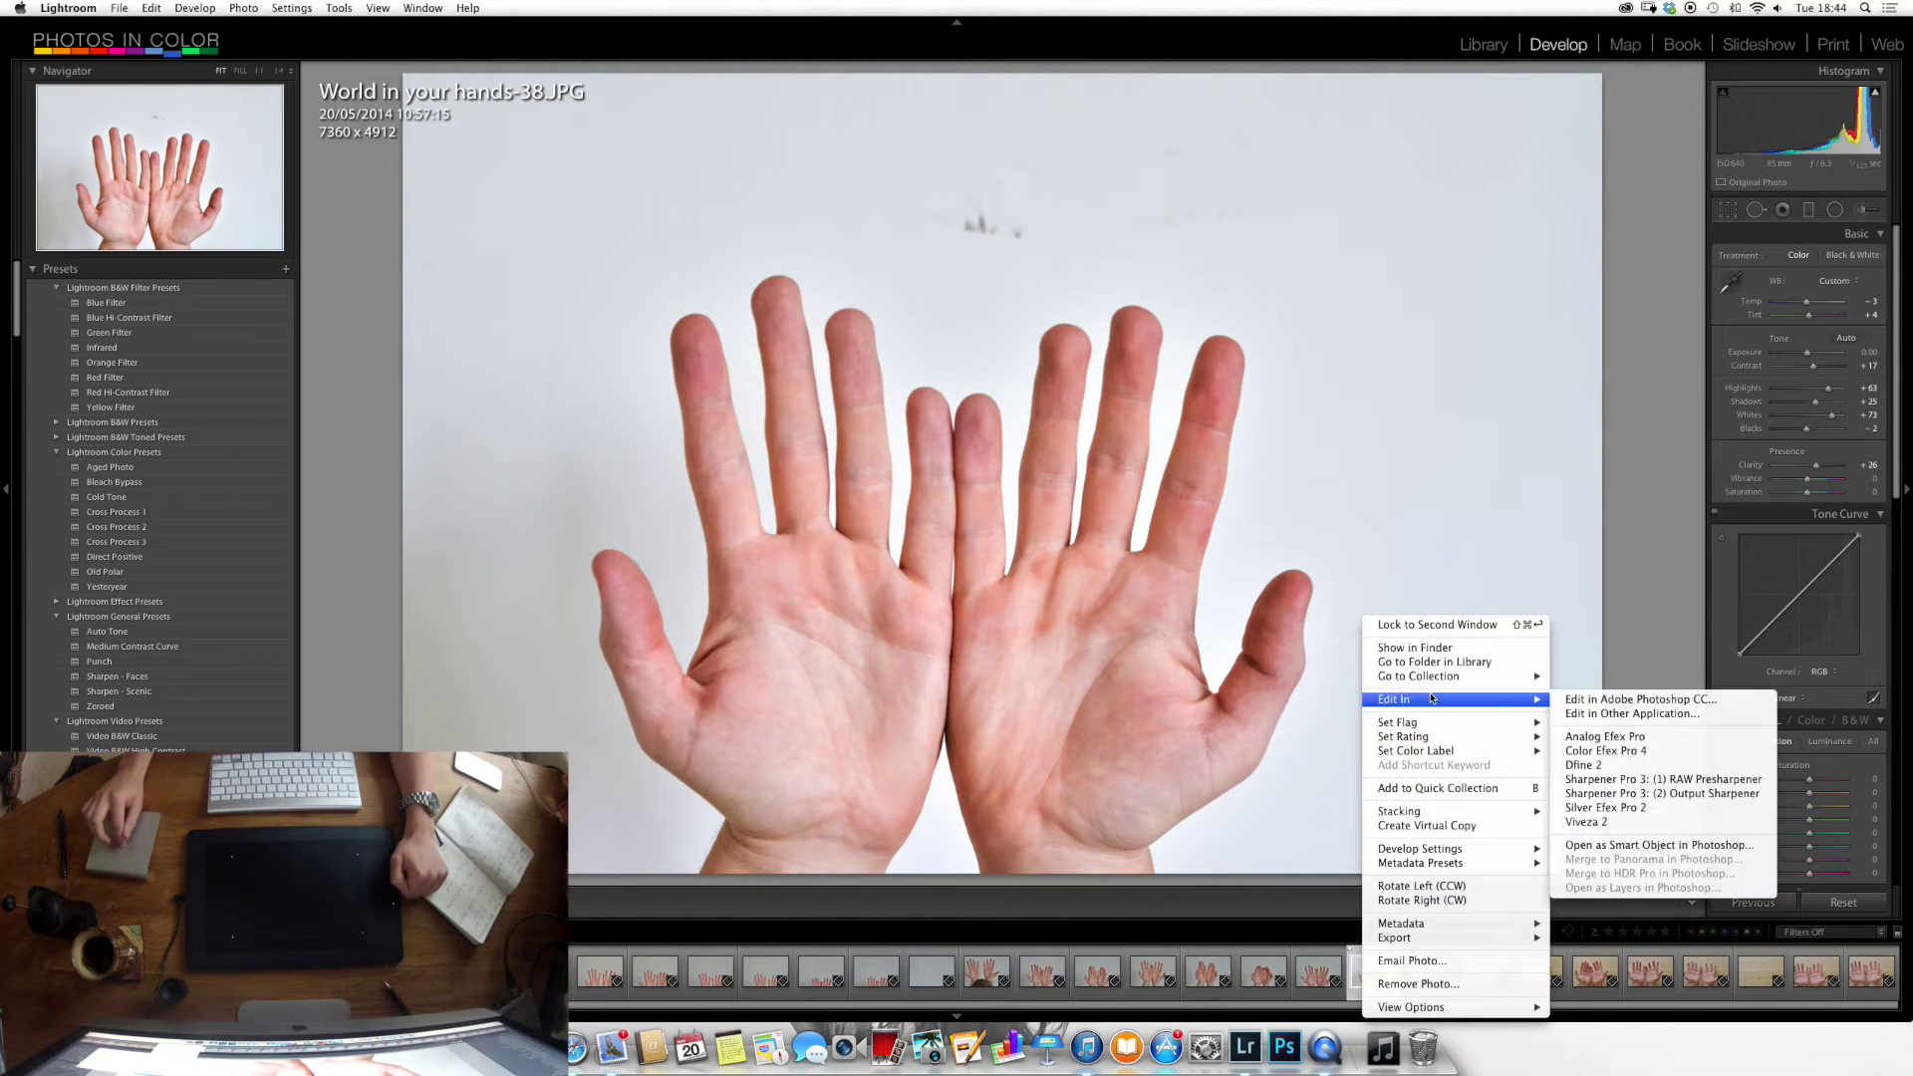
{"action": "left_click", "coordinate": [1620, 701]}
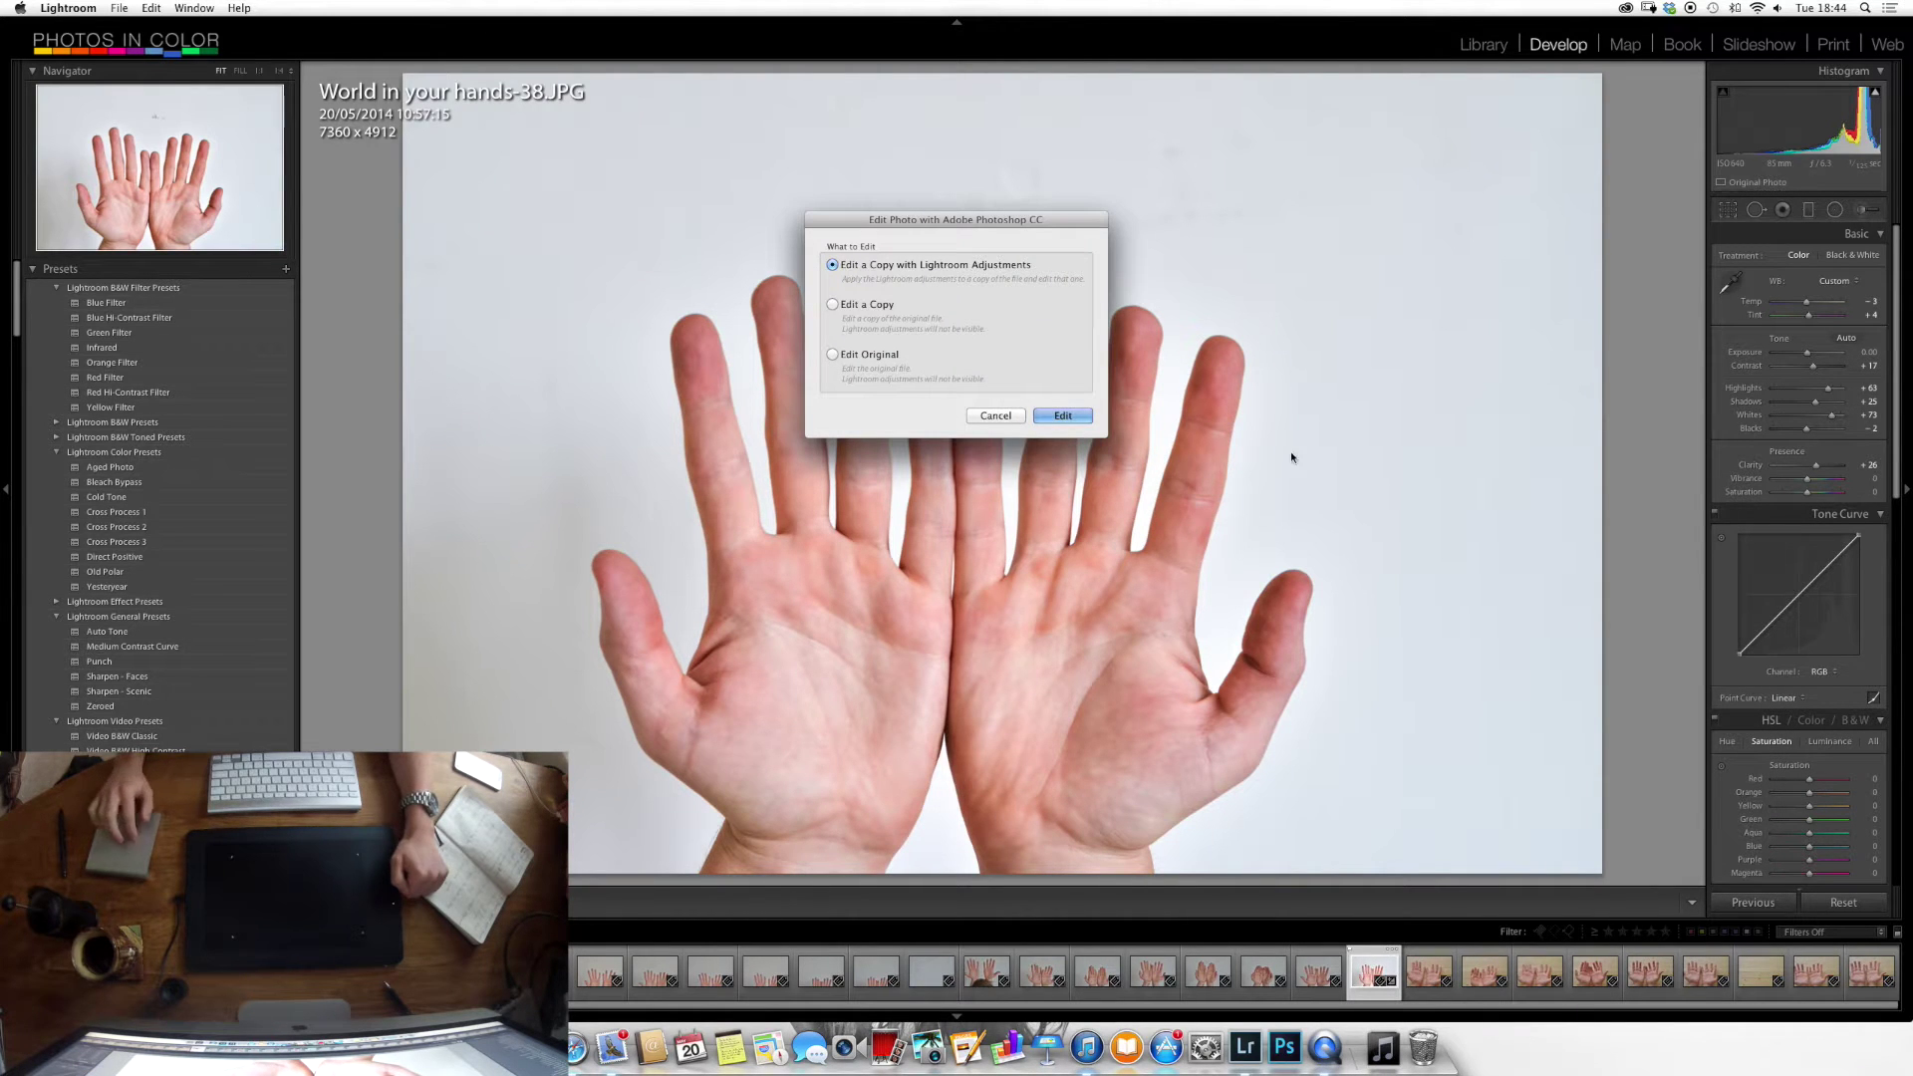
{"action": "left_click", "coordinate": [1063, 417]}
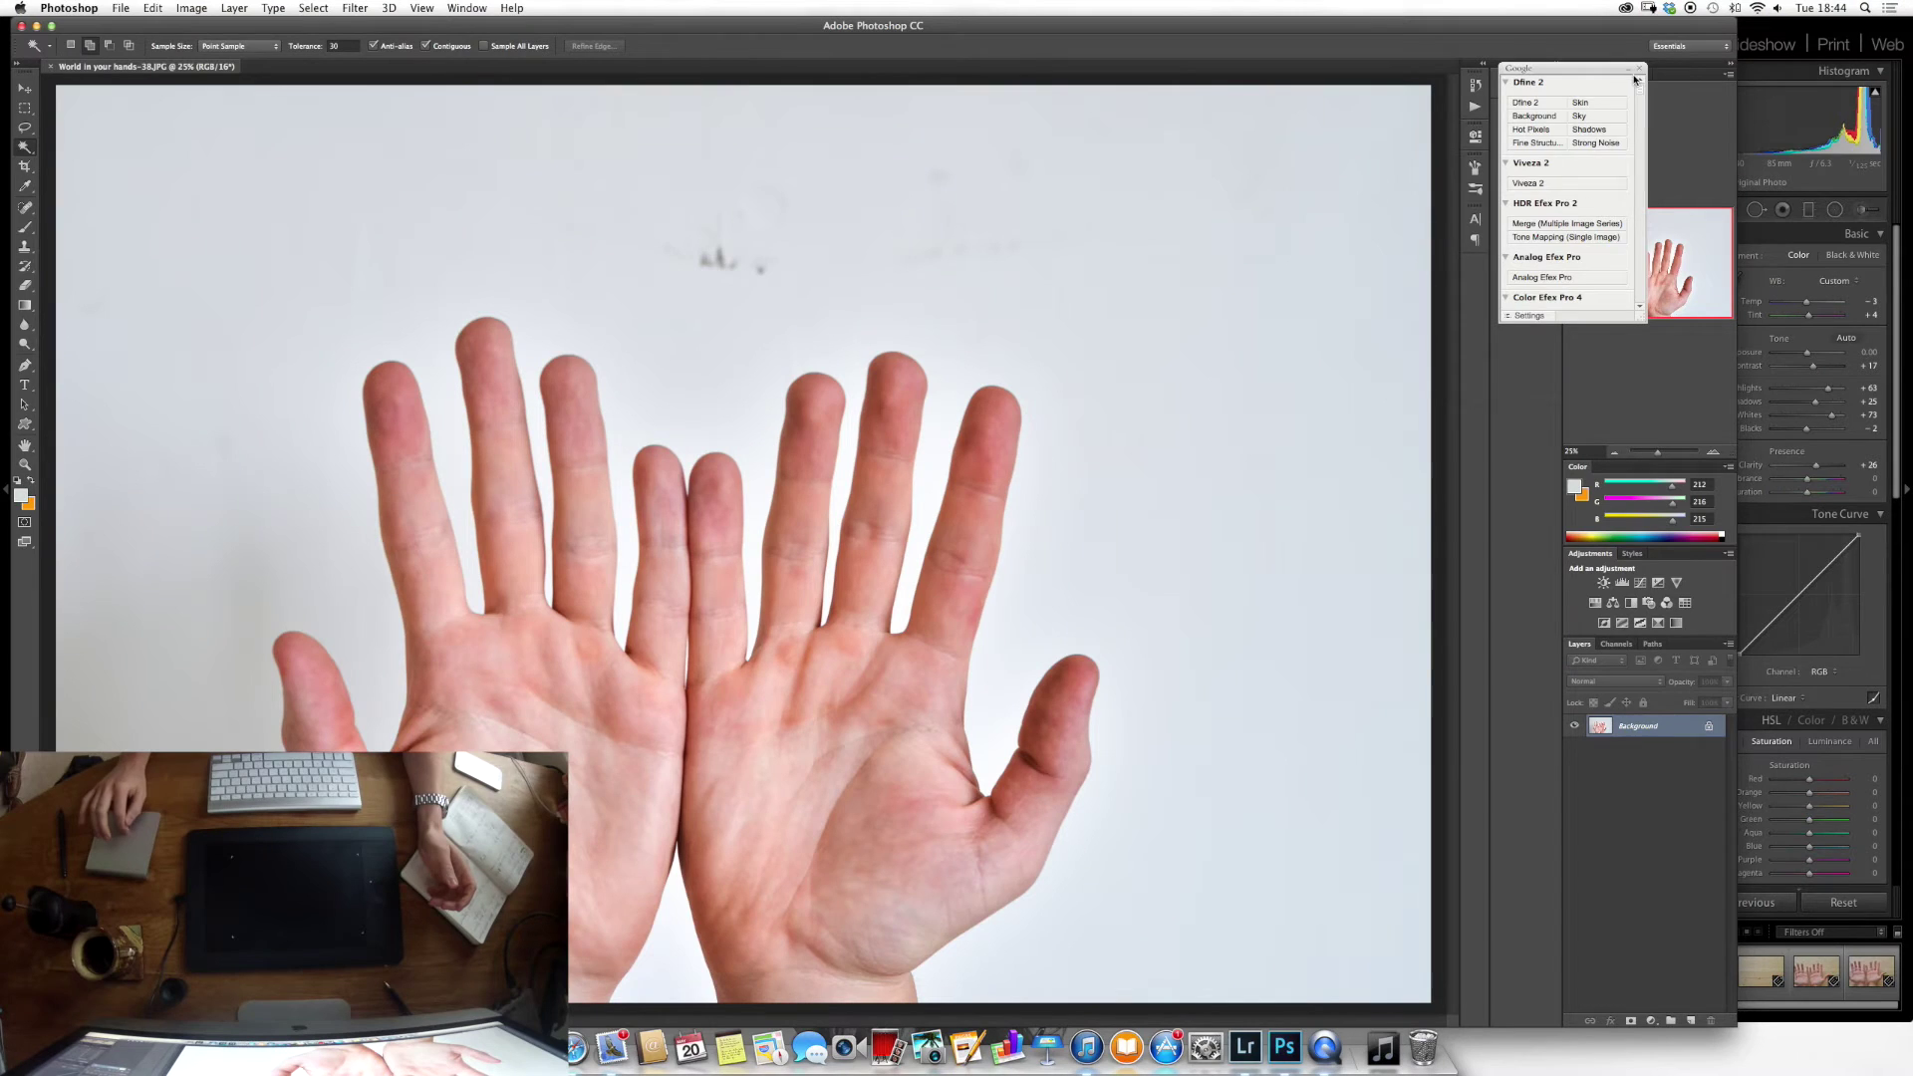
{"action": "left_click", "coordinate": [1641, 71]}
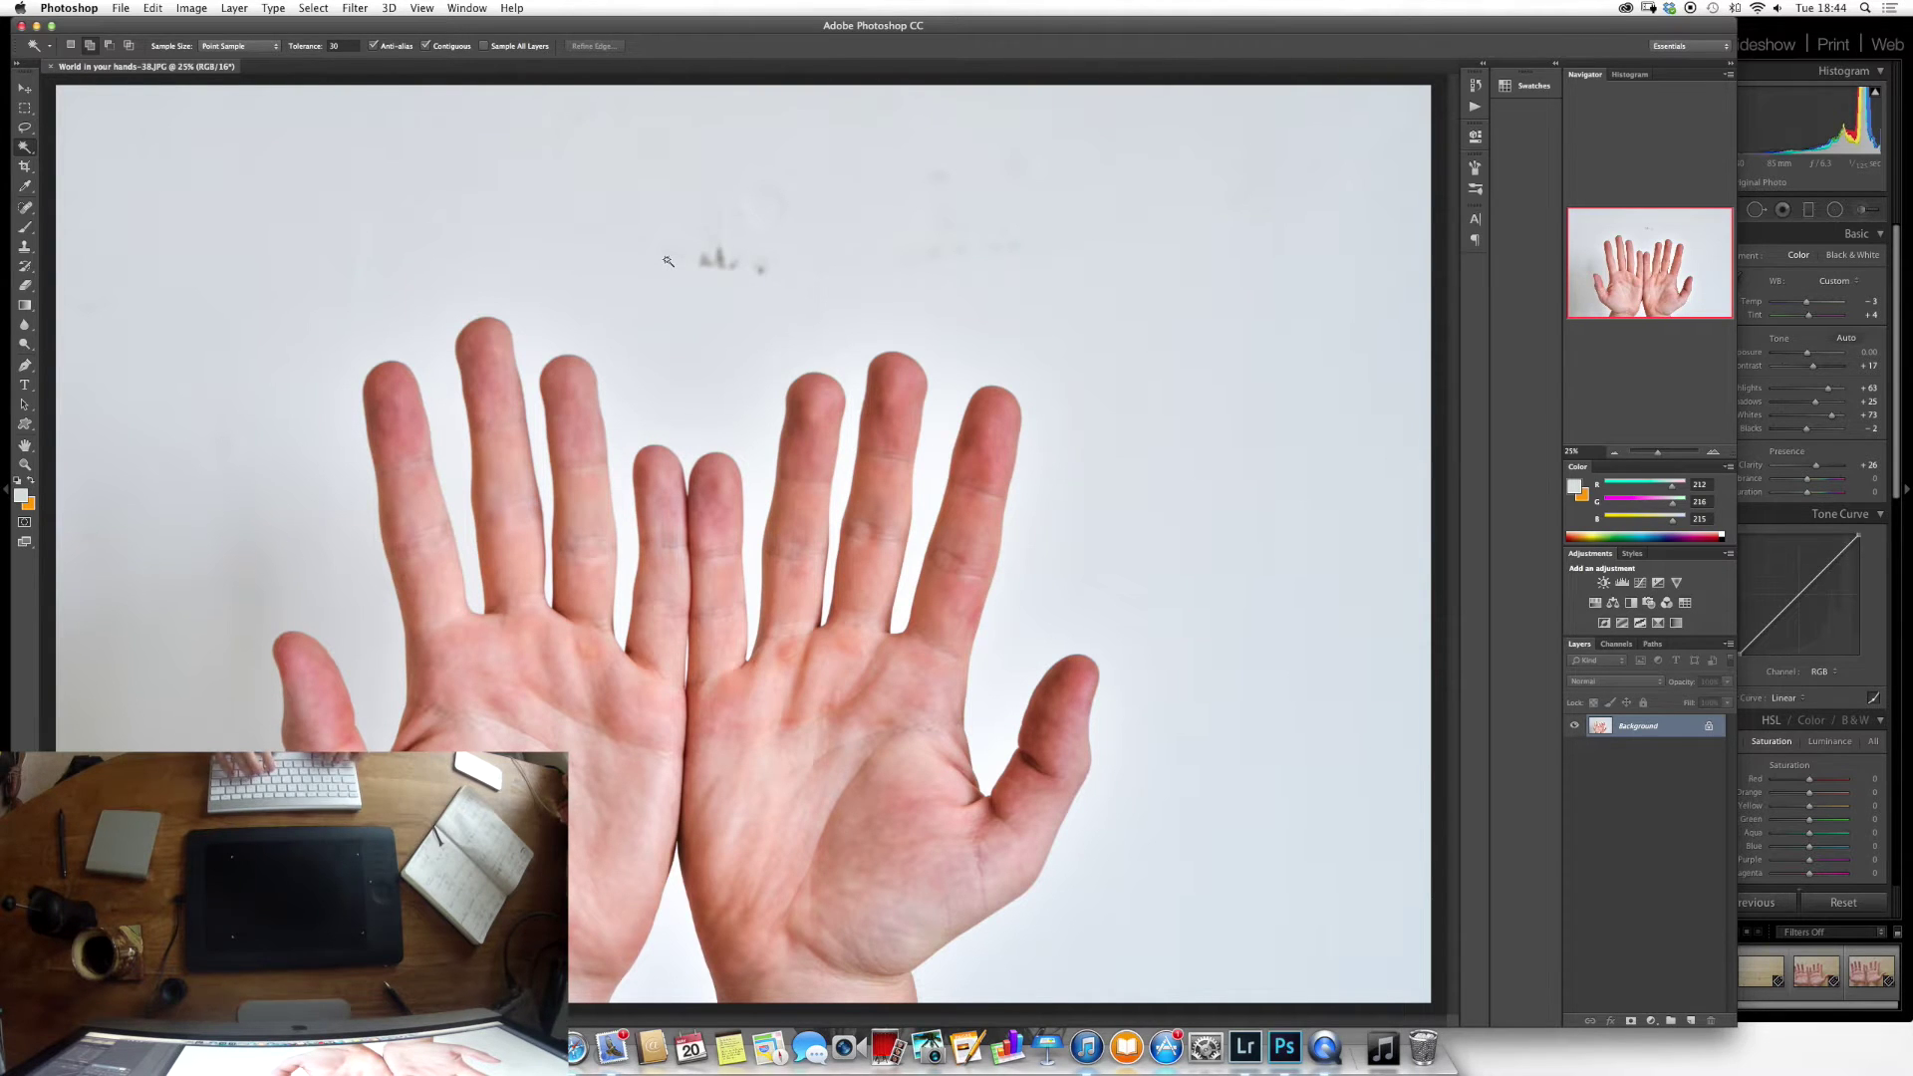
Duplicate the Background layer and hide the original beneath it.
{"action": "key", "text": "super+j"}
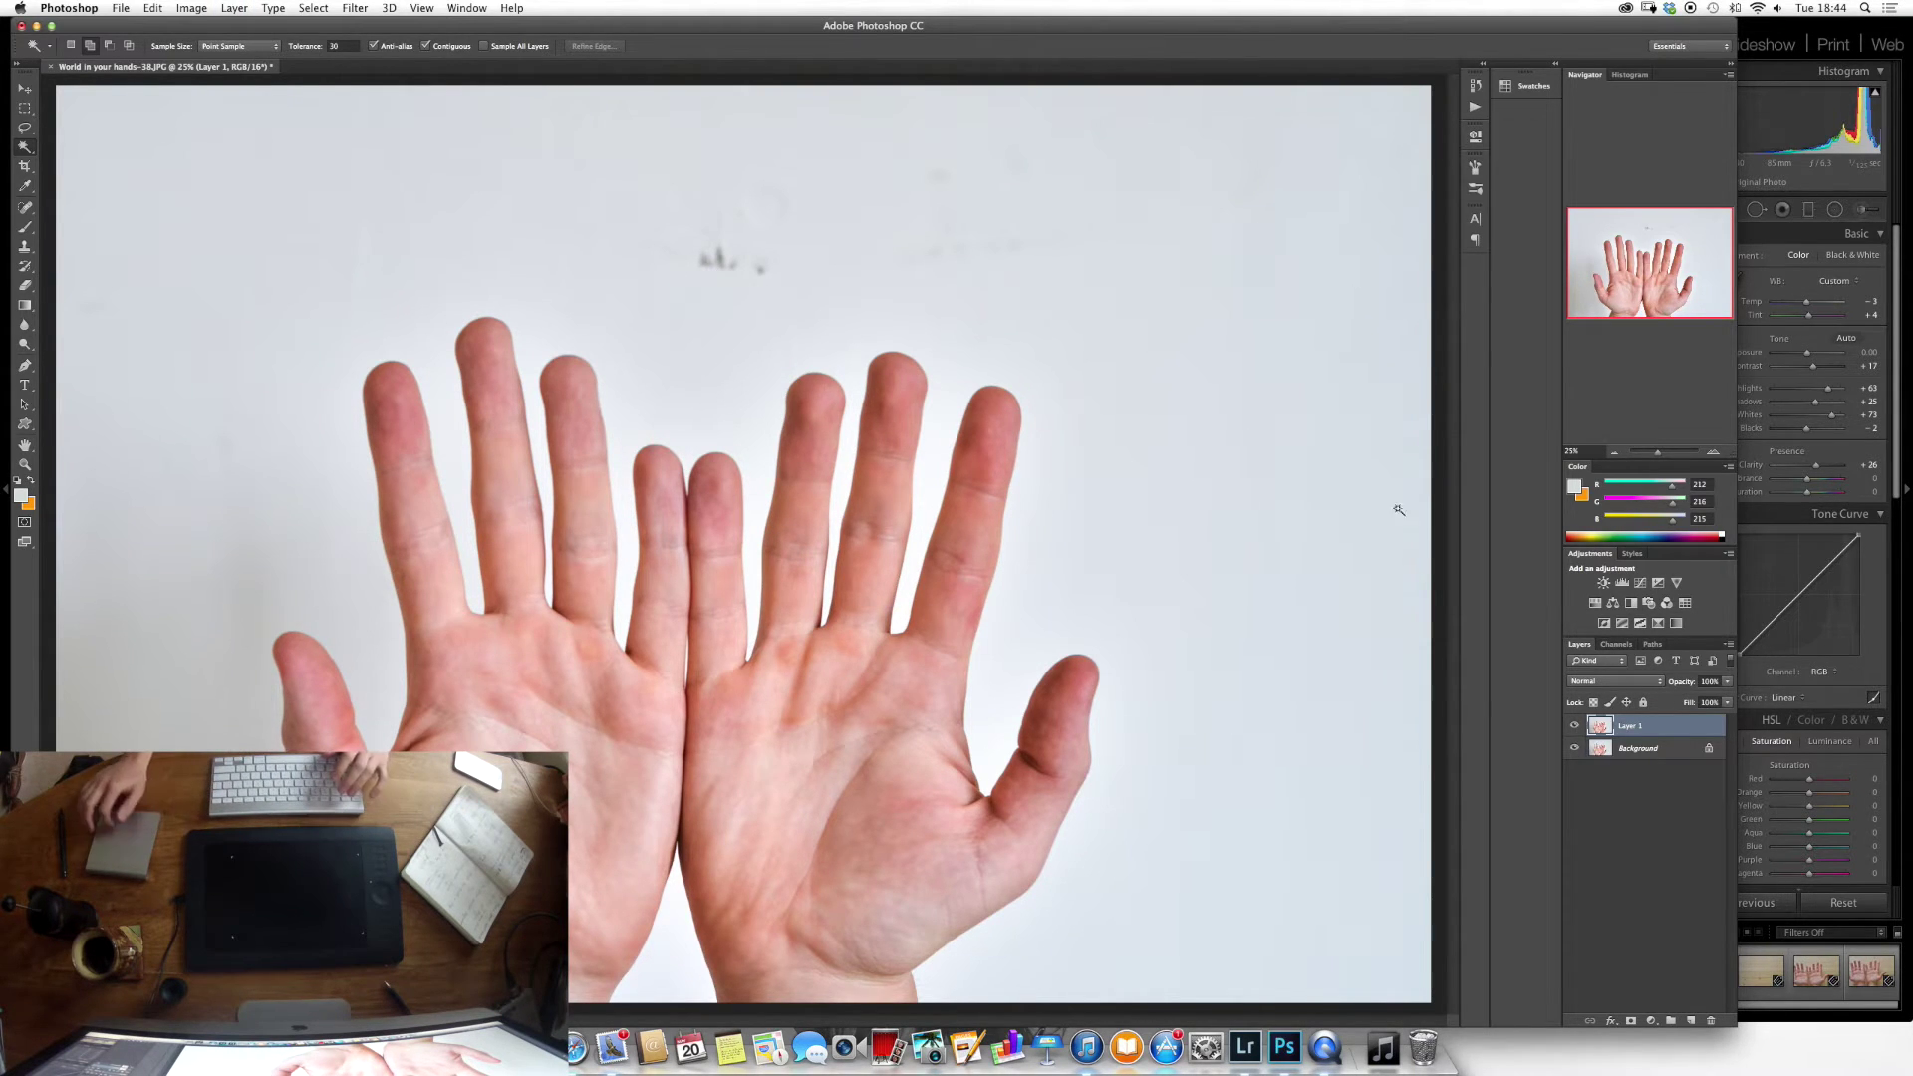
{"action": "left_click", "coordinate": [1574, 748]}
Select the white wall around the hands with the Magic Wand and set its tolerance to 21.
{"action": "left_click", "coordinate": [833, 329]}
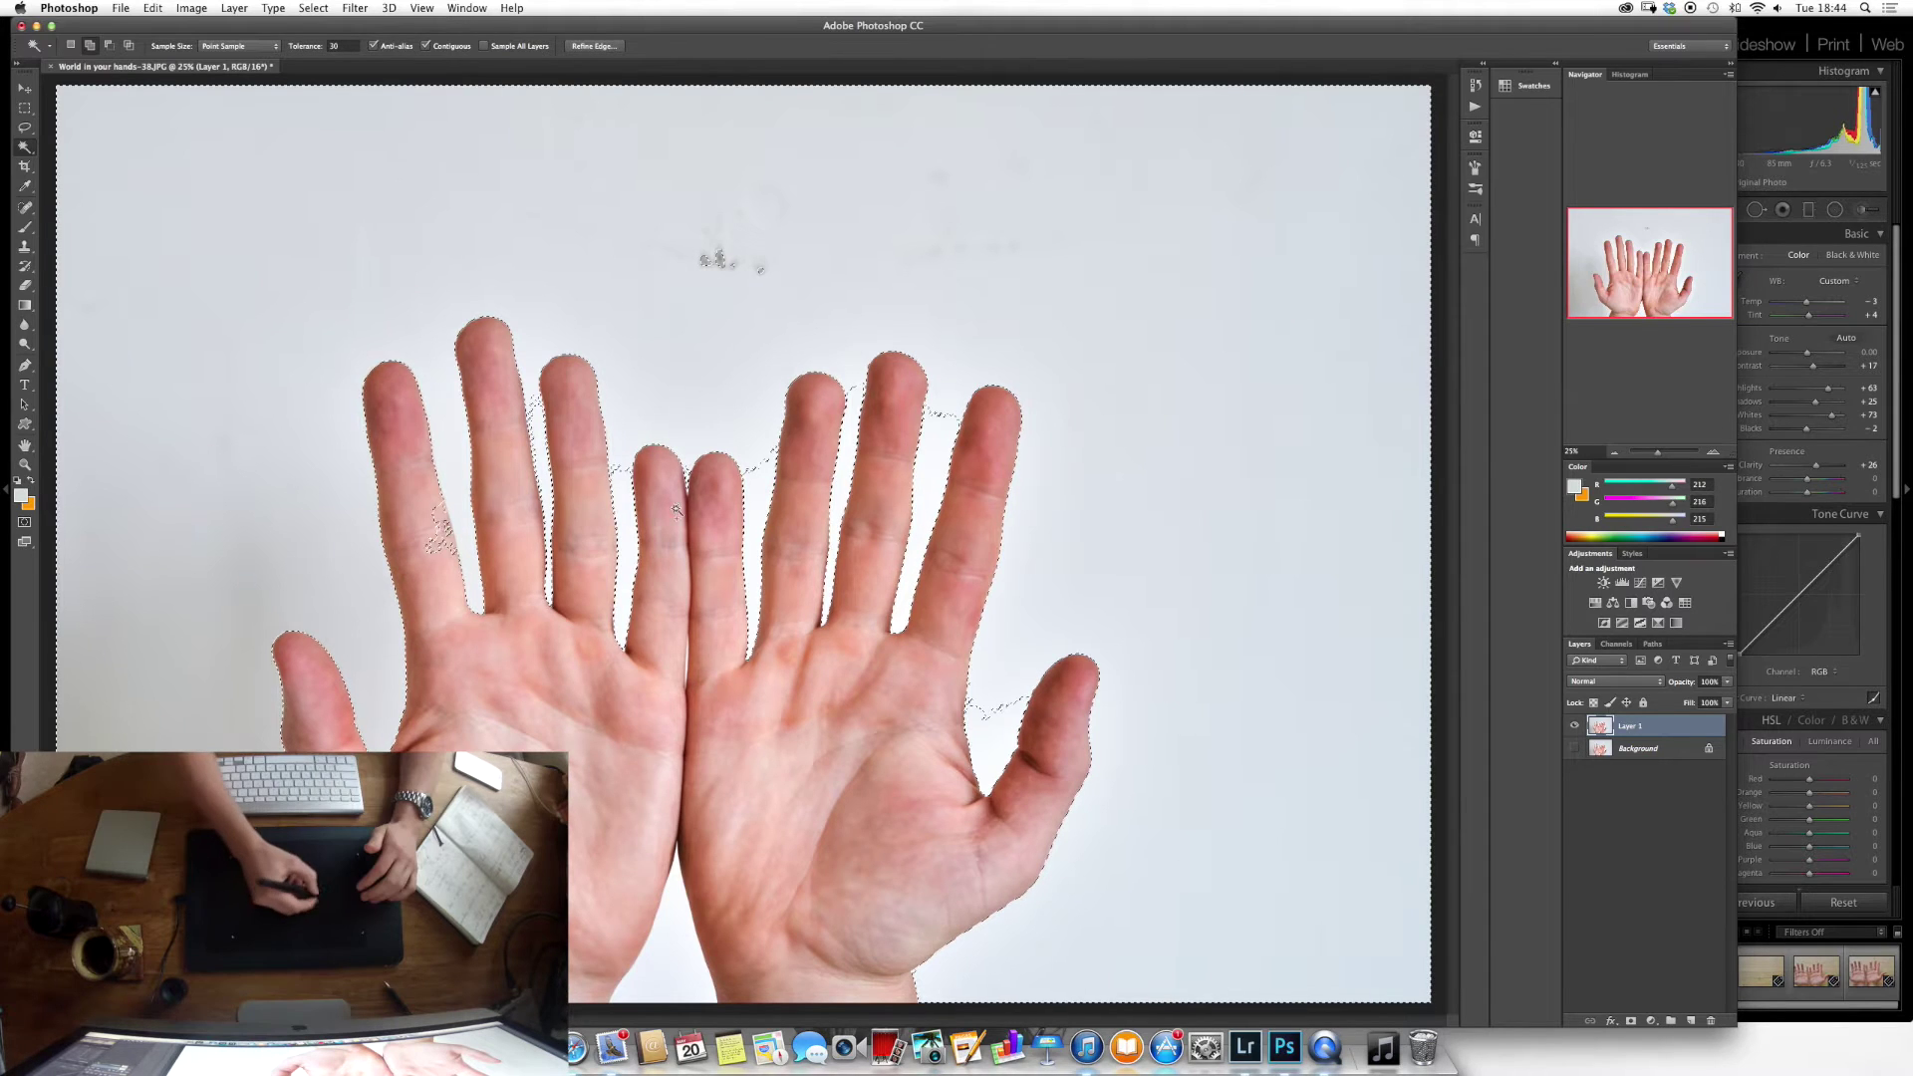
{"action": "left_click", "coordinate": [341, 46]}
{"action": "type", "text": "21"}
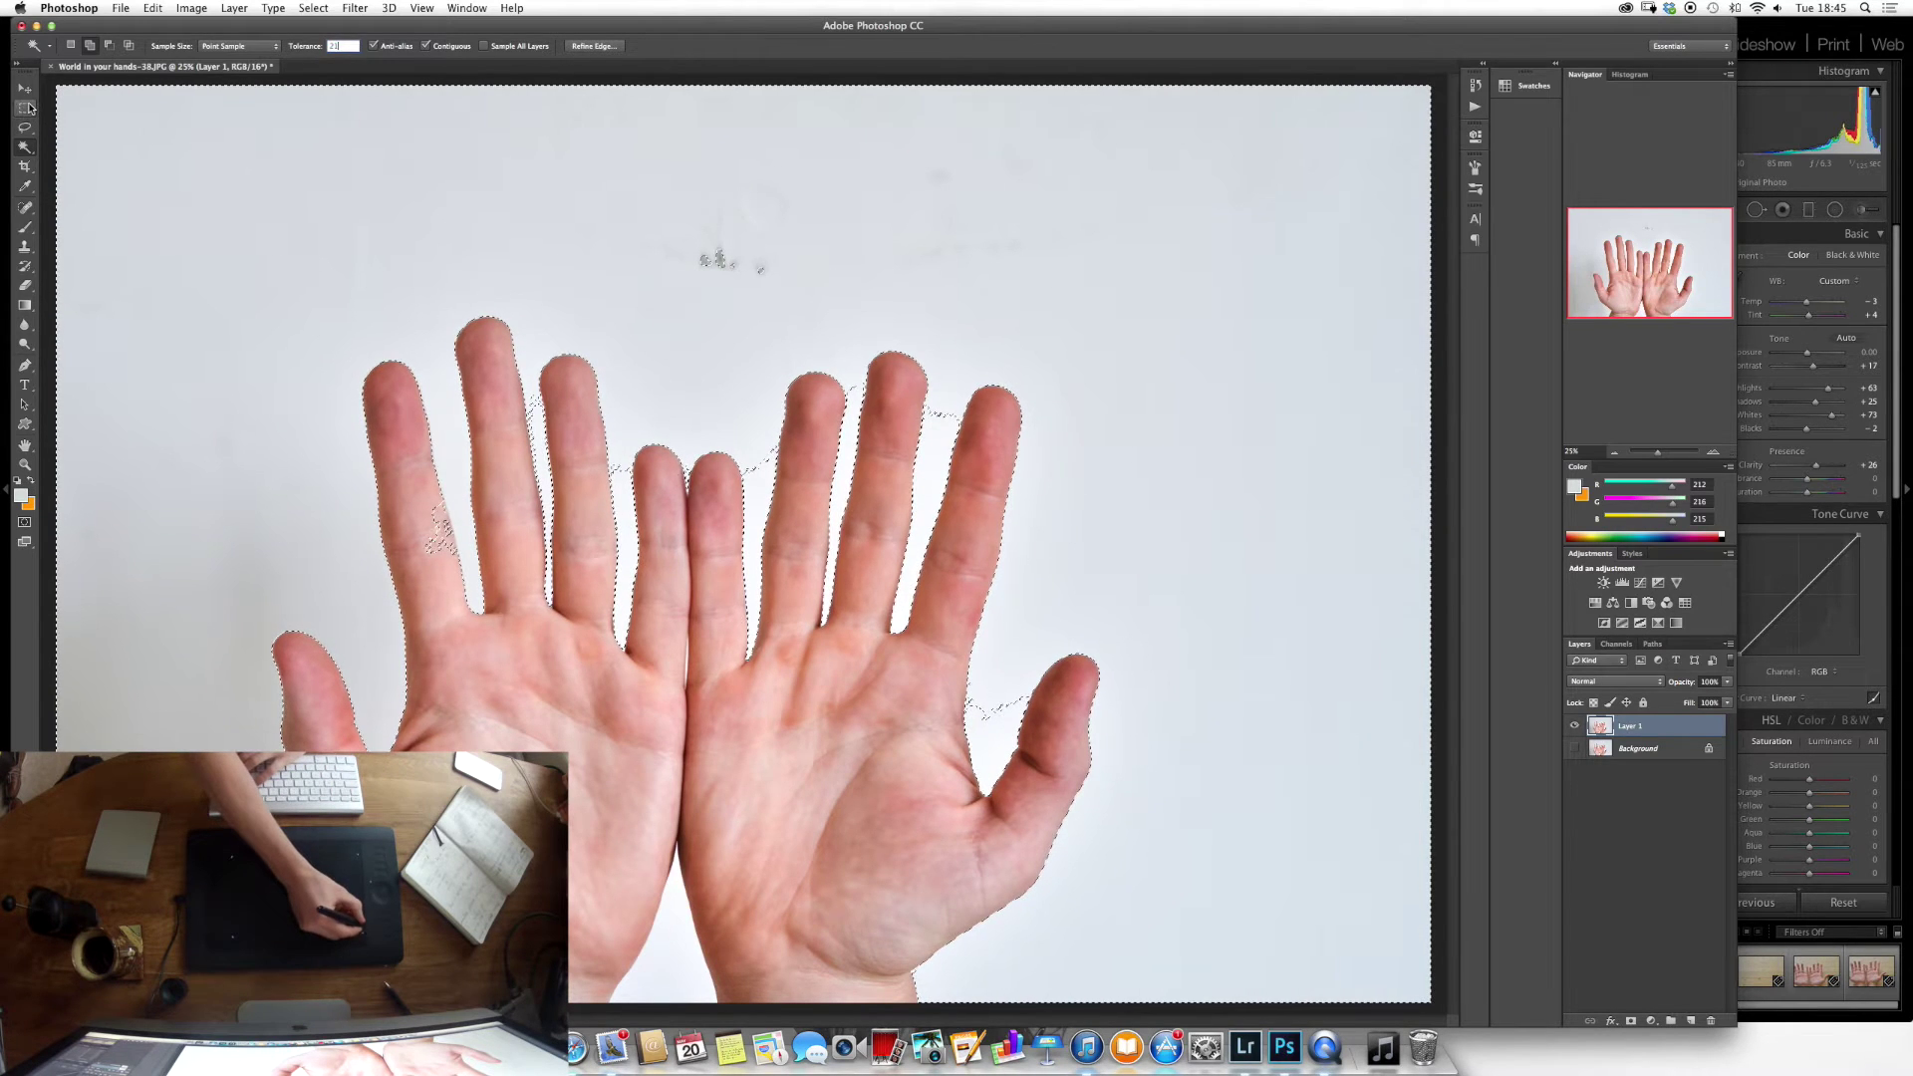
Refine the selection edge with a 1.0 px feather and a positive edge shift, previewed in Reveal Layer view and output as a selection.
{"action": "key", "text": "super+1"}
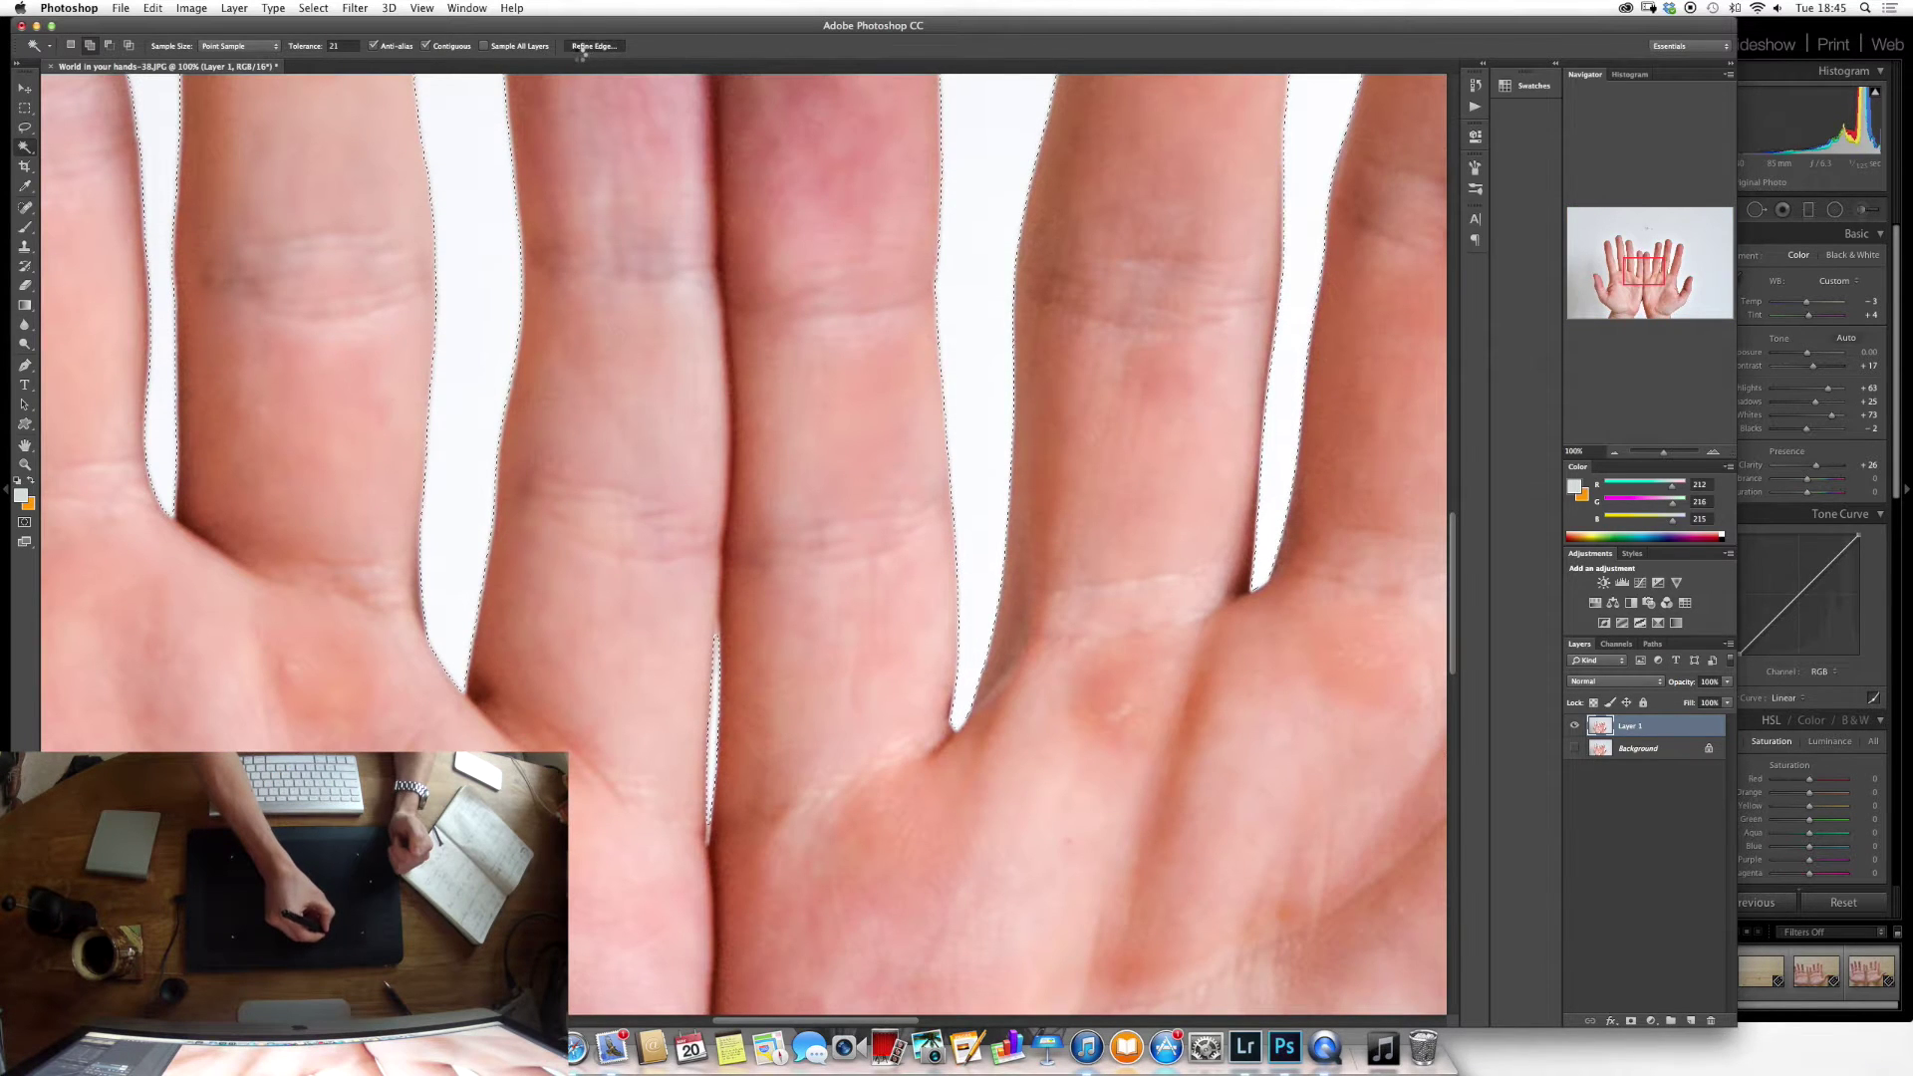
{"action": "left_click", "coordinate": [588, 46]}
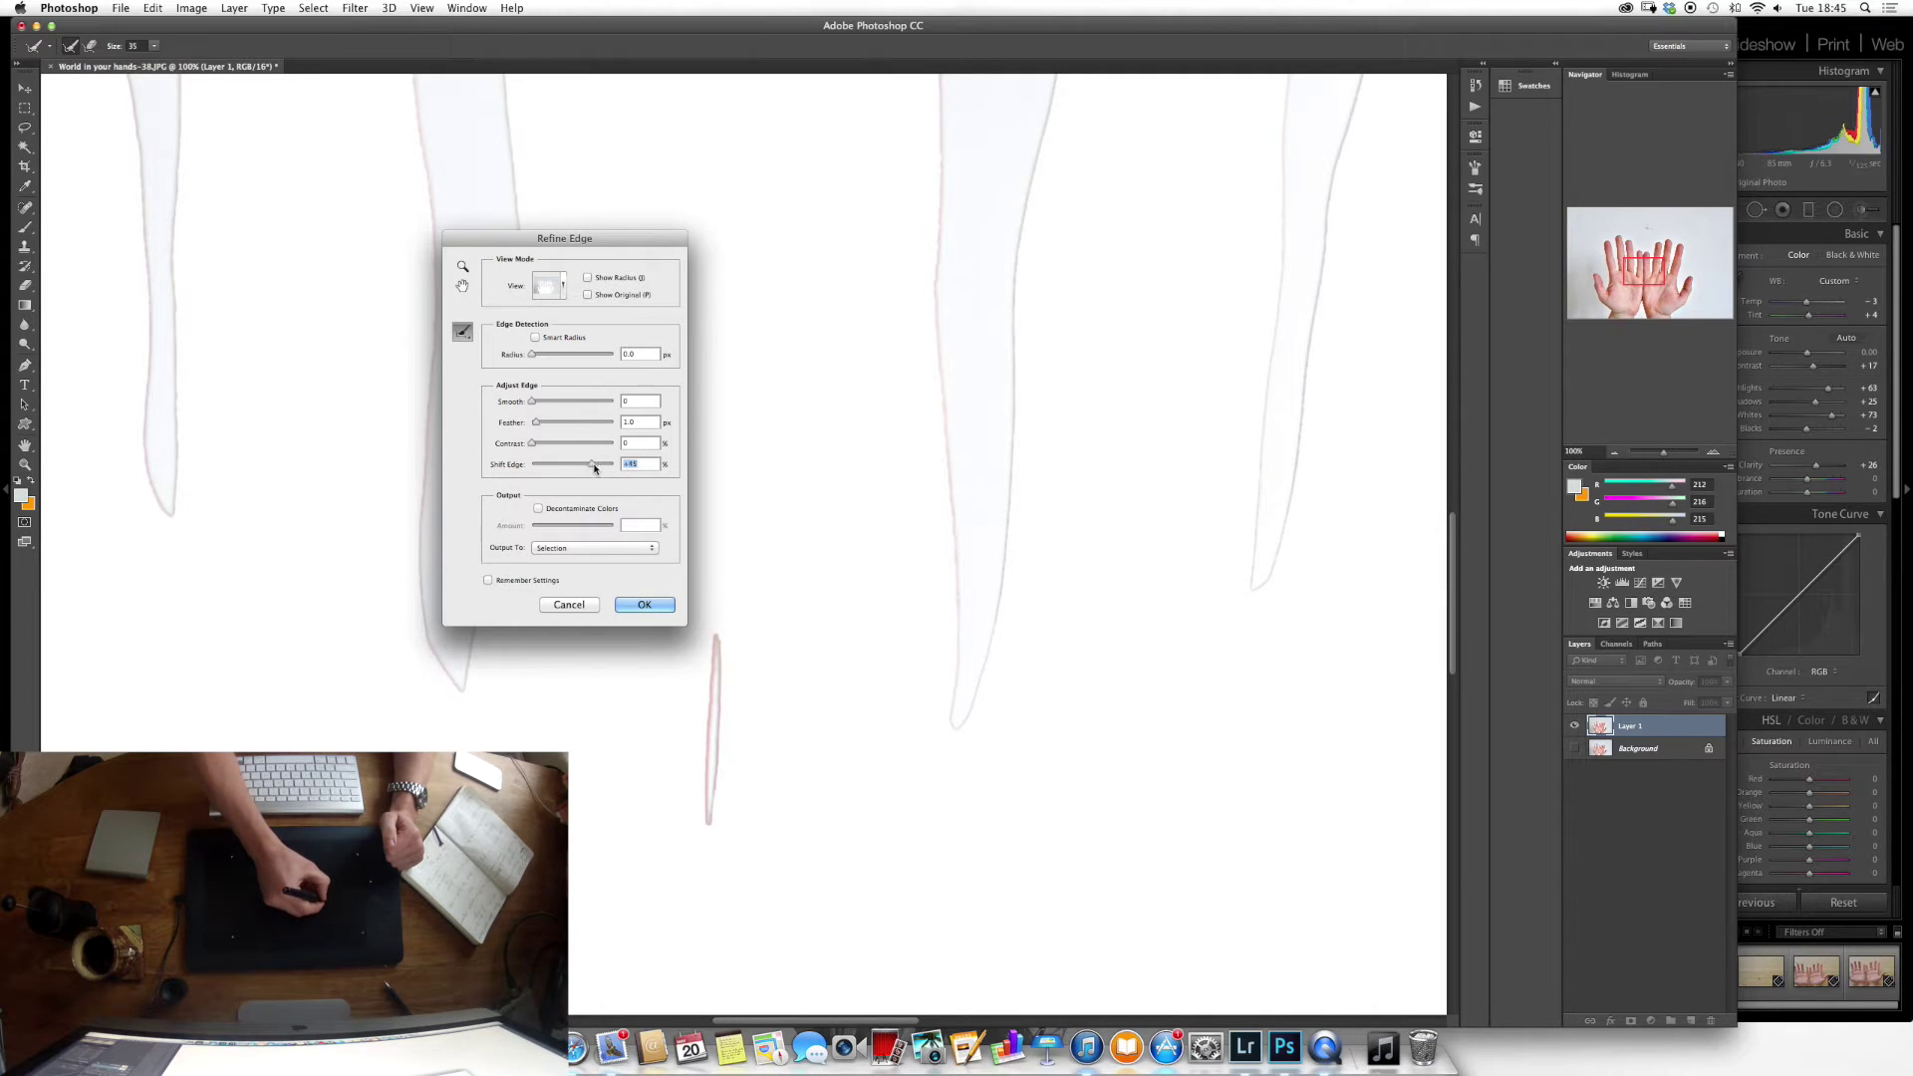
{"action": "left_click", "coordinate": [548, 286]}
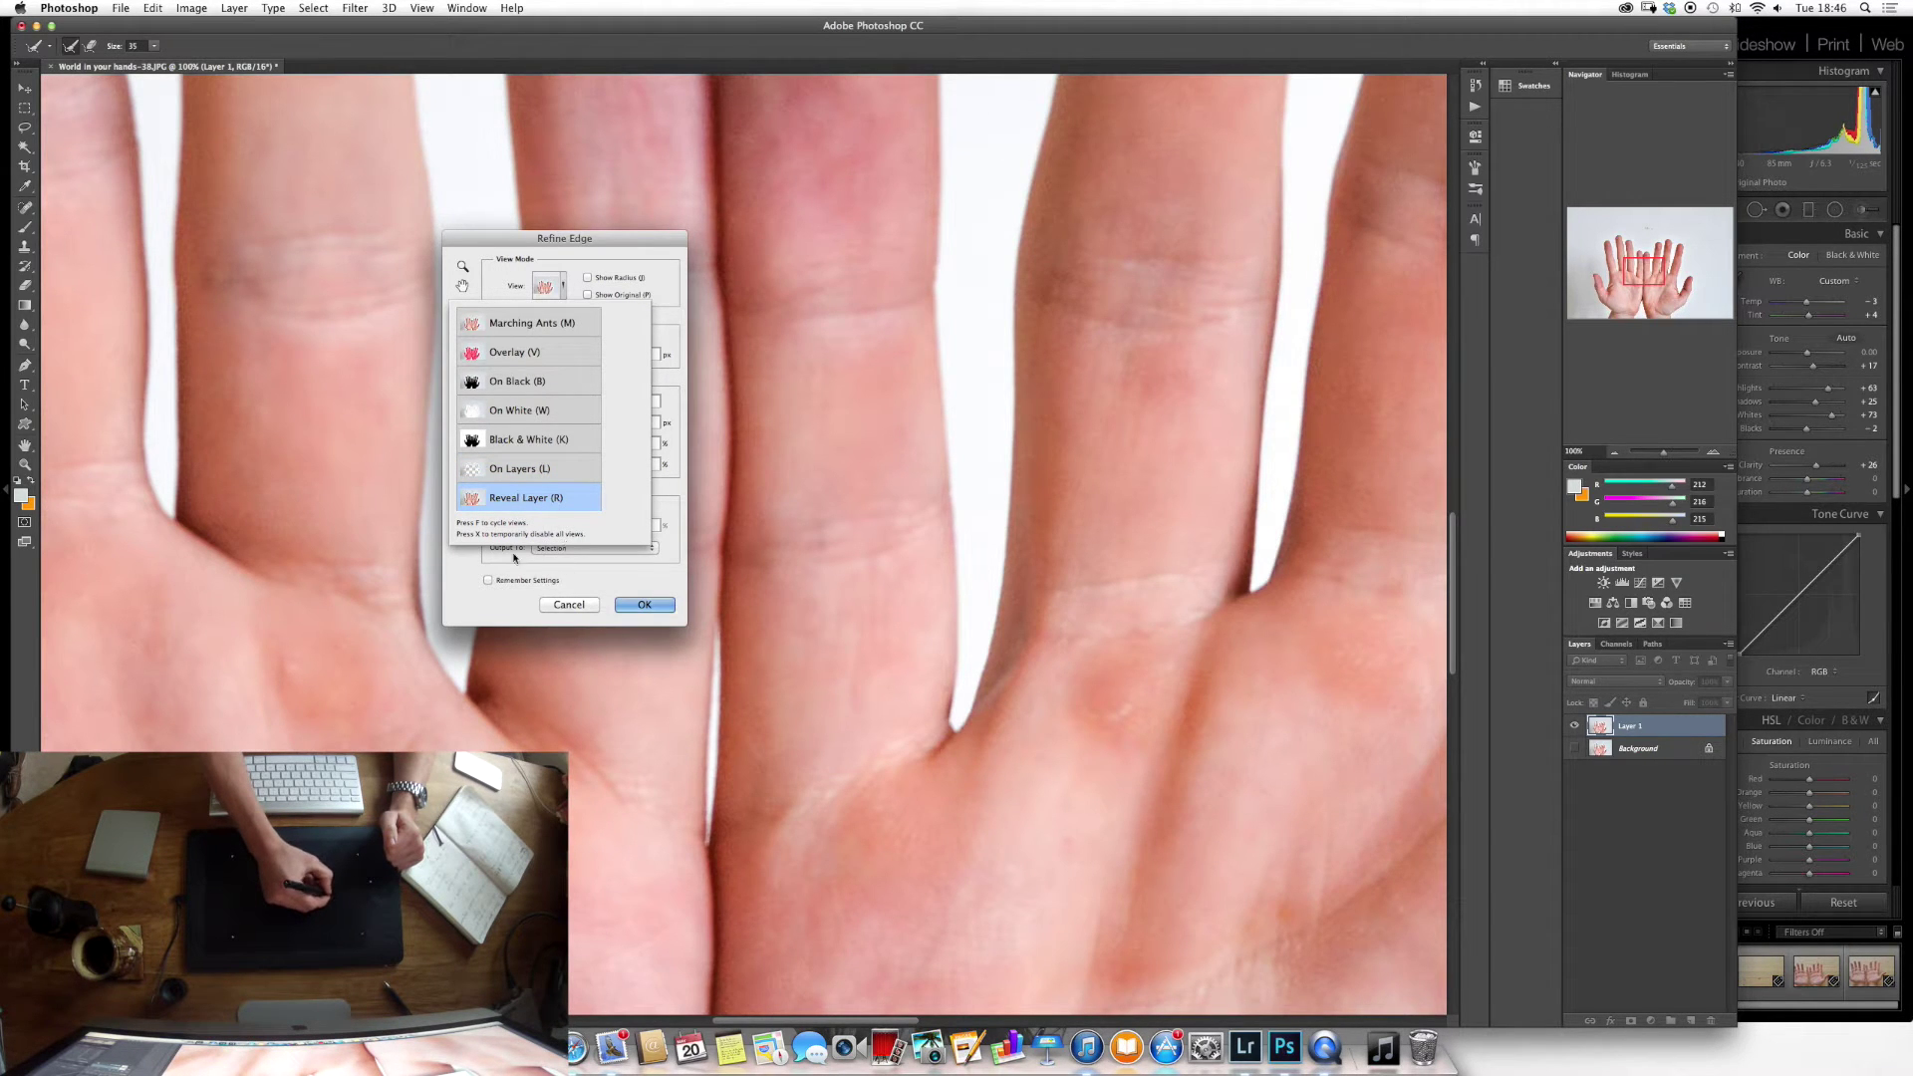
{"action": "left_click", "coordinate": [618, 581]}
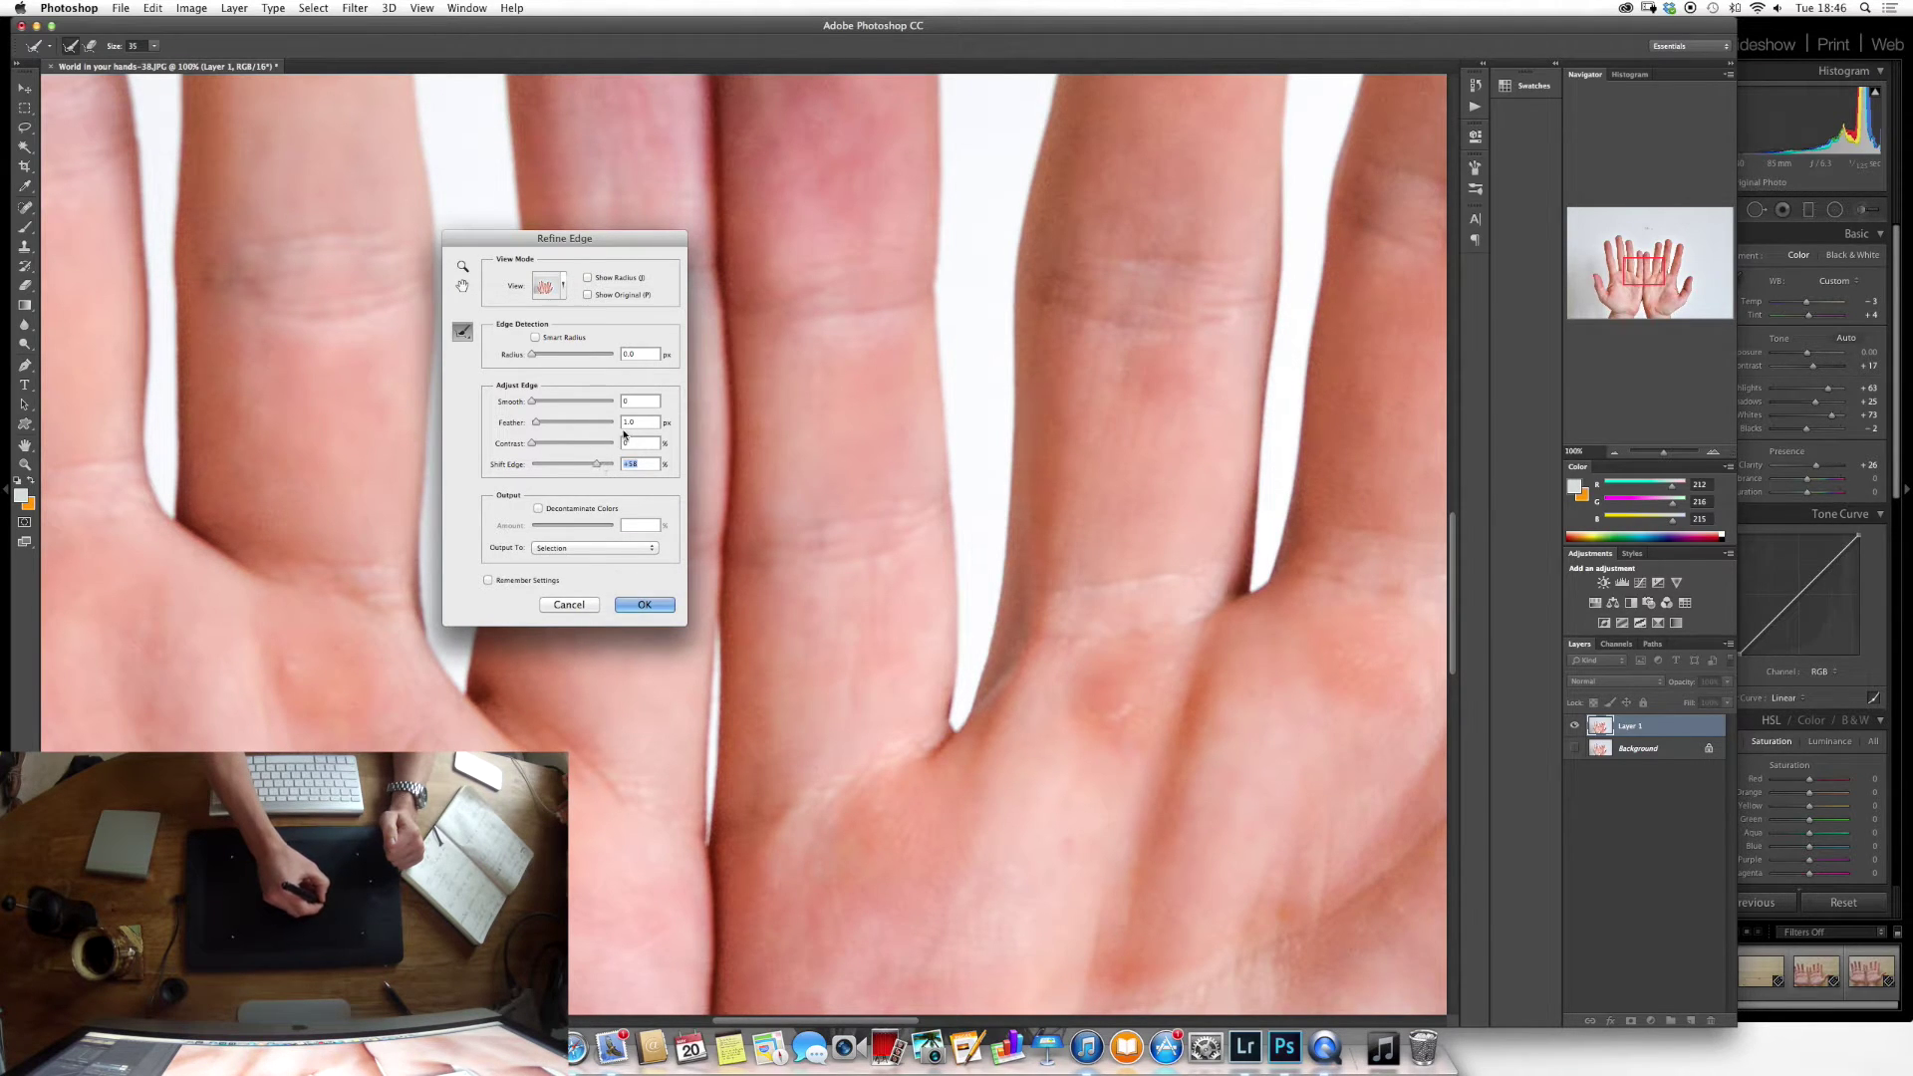
{"action": "left_click", "coordinate": [645, 605]}
{"action": "key", "text": "w"}
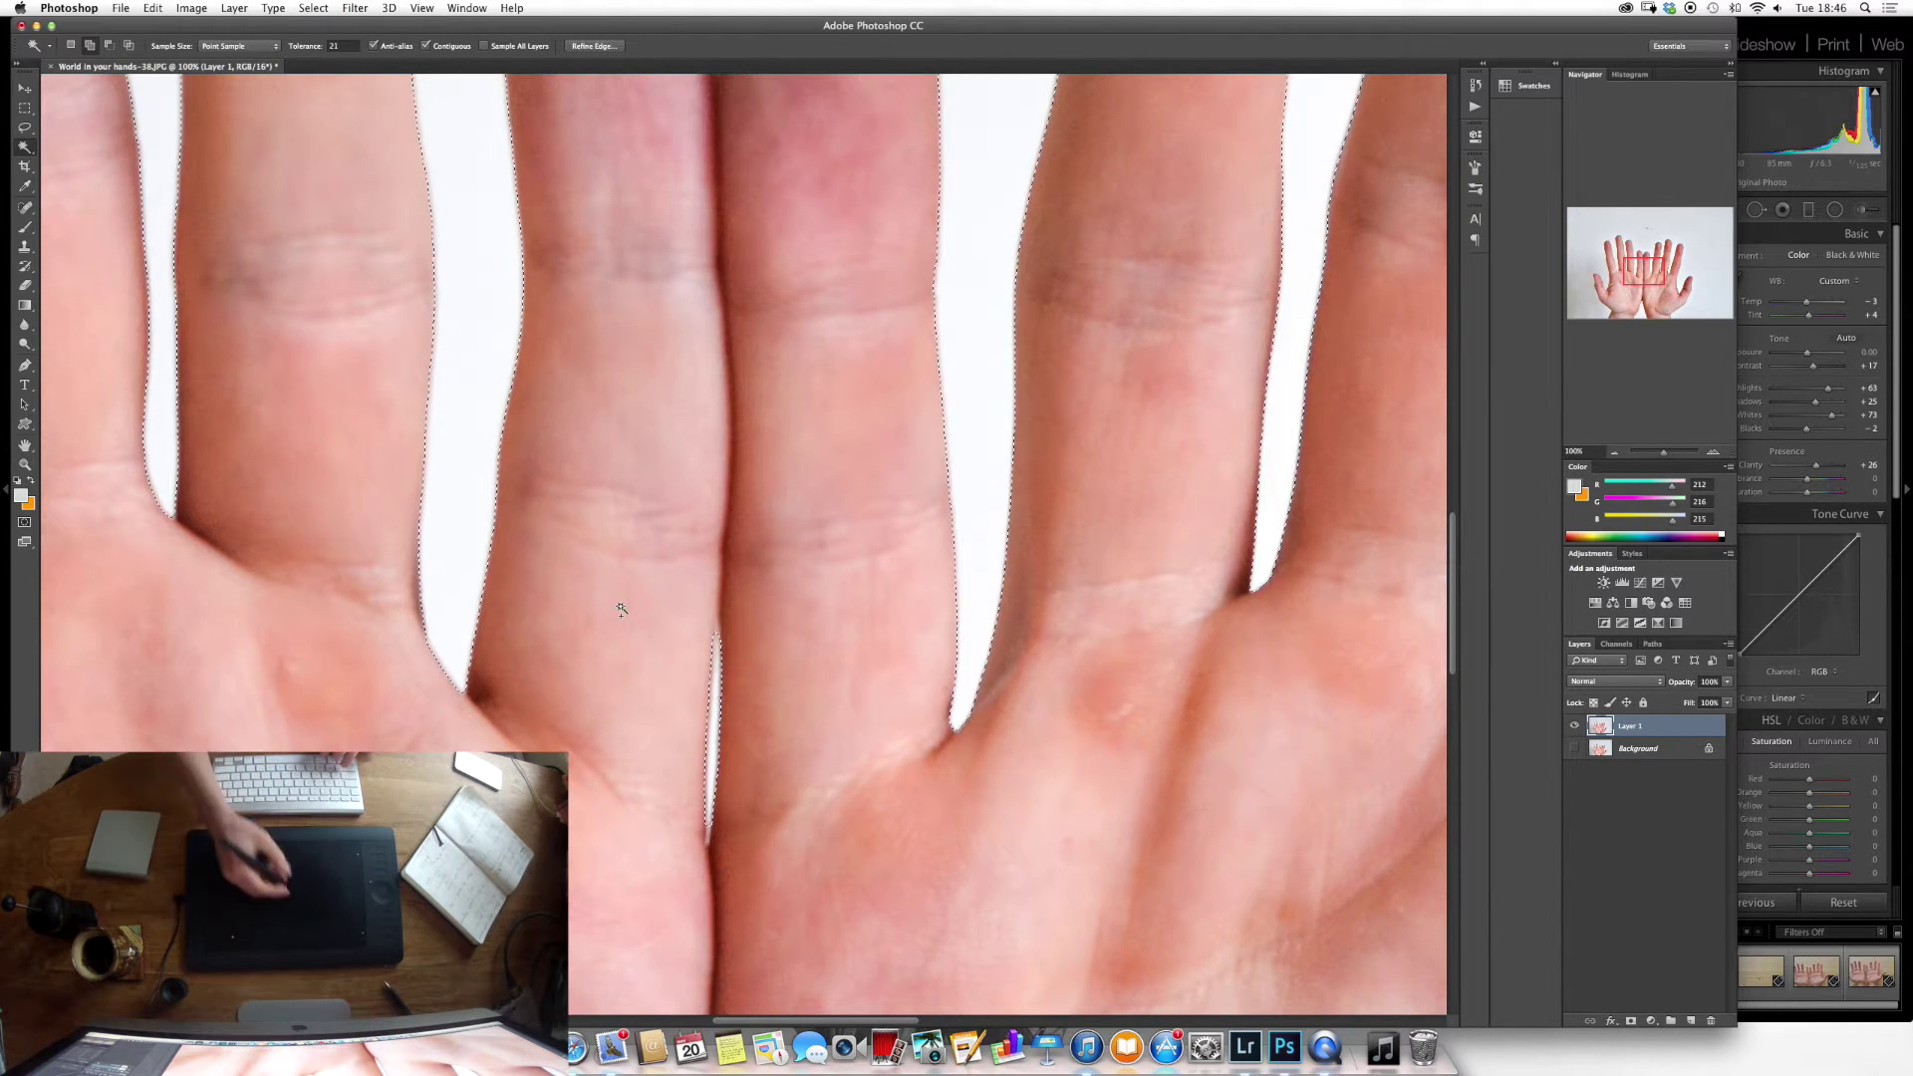
Hide the wall on Layer 1 with an inverted layer mask made from the selection, and switch to the Brush tool.
{"action": "left_click", "coordinate": [1632, 1022]}
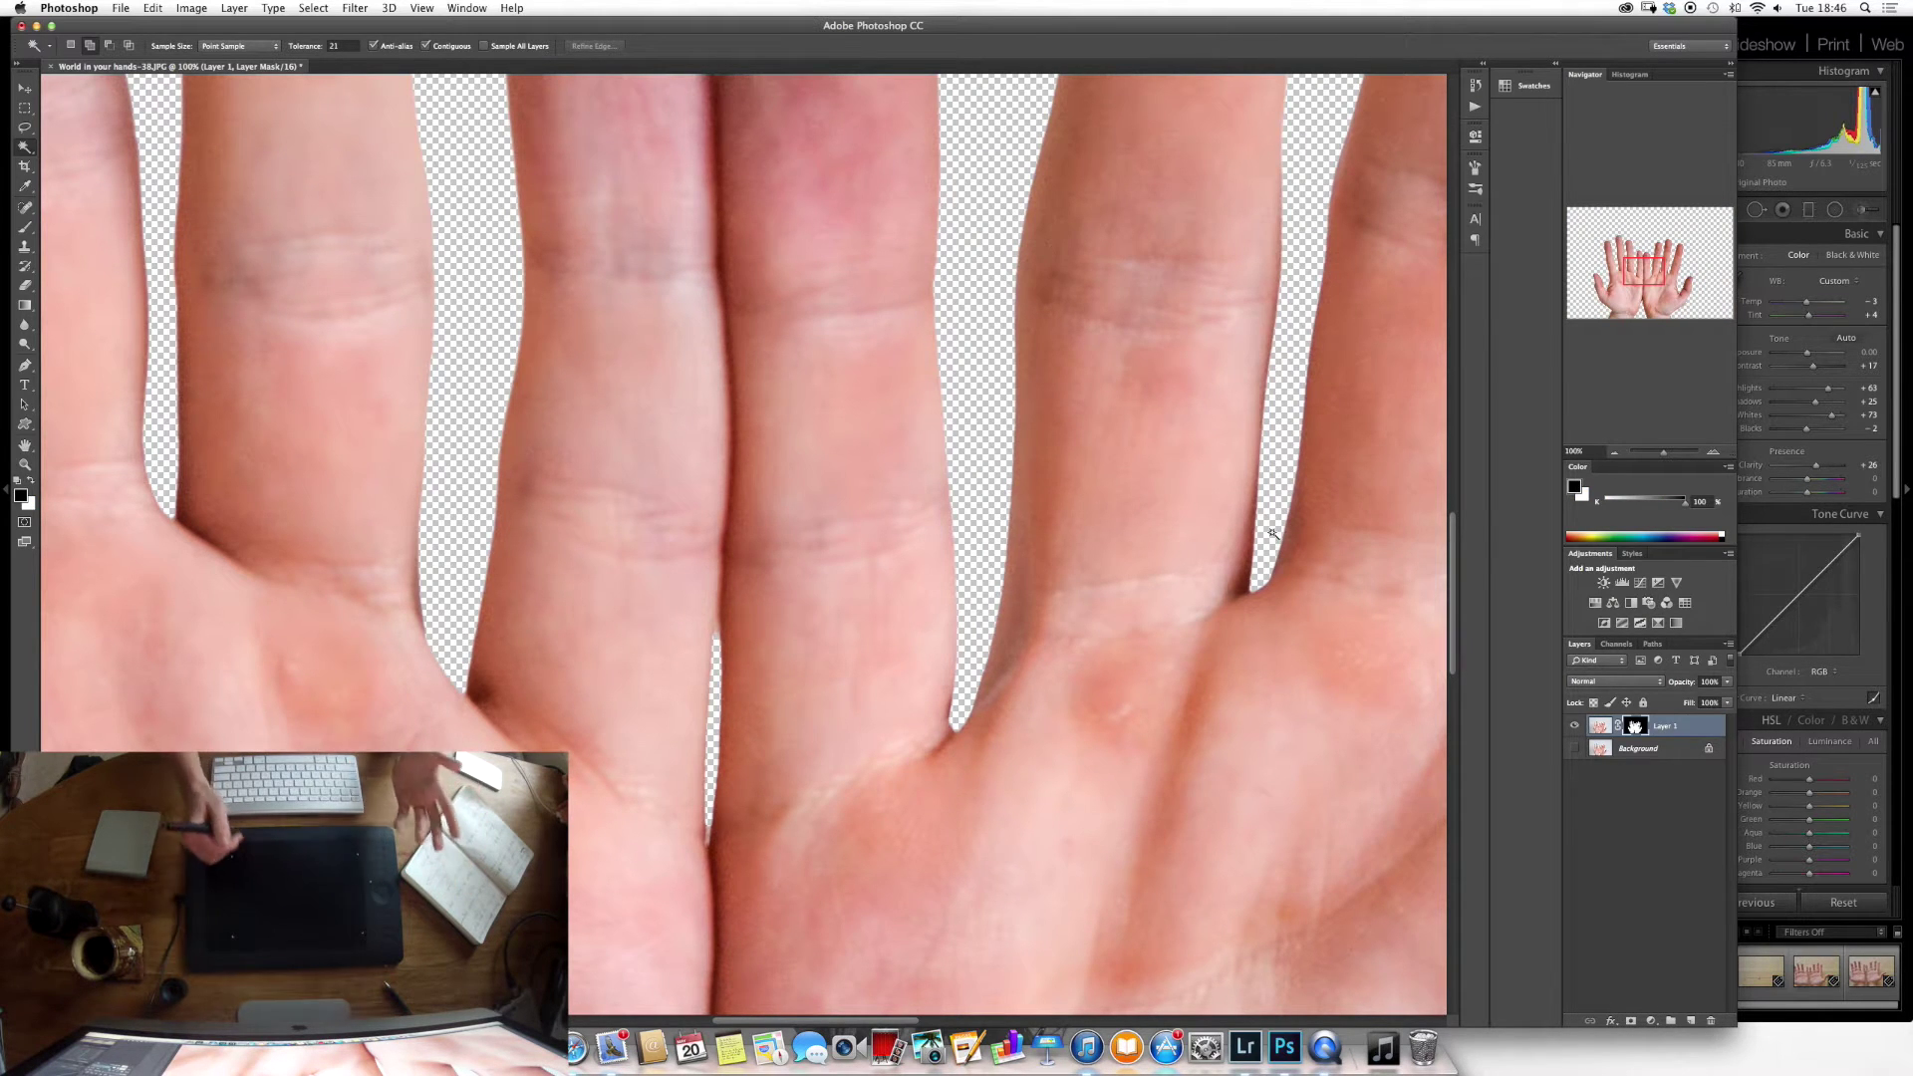
{"action": "key", "text": "b"}
{"action": "key", "text": "super+0"}
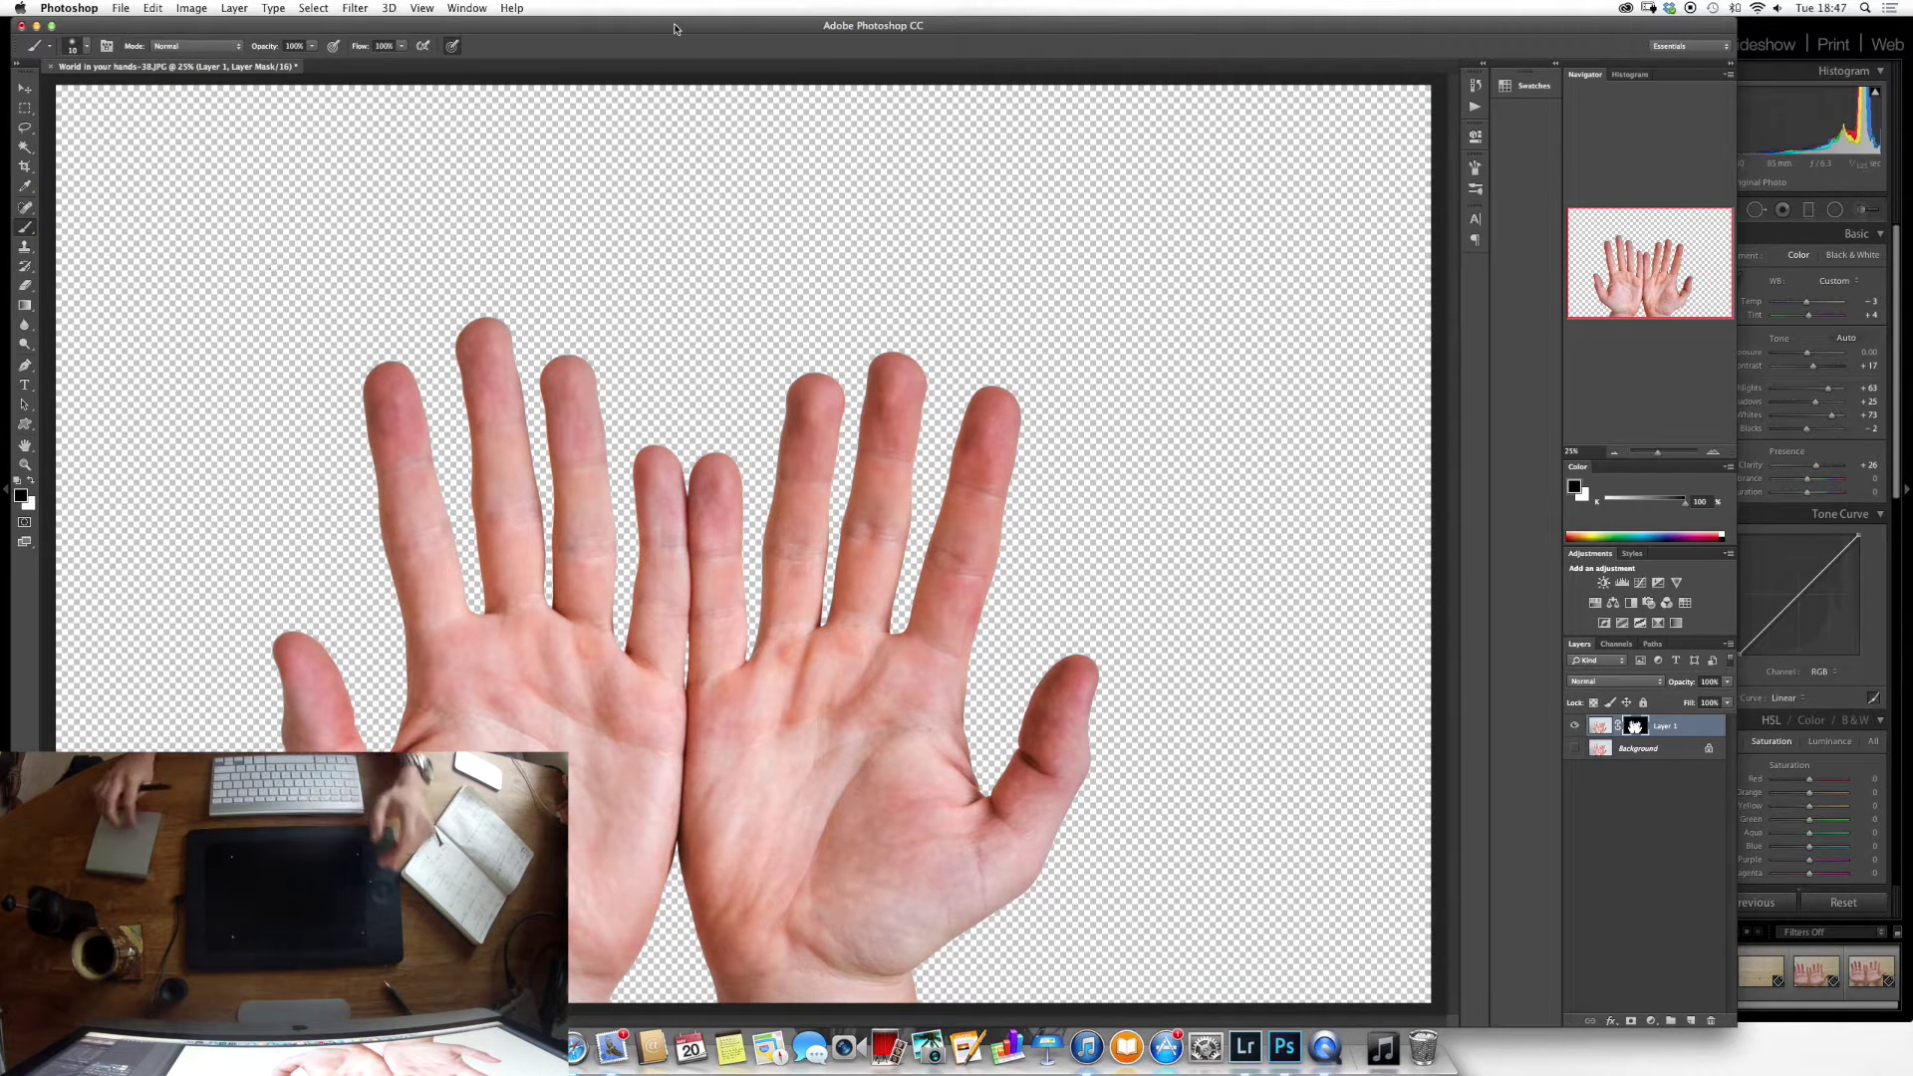
Duplicate the image as a new document named "World in your hands Dispacement".
{"action": "left_click", "coordinate": [205, 12]}
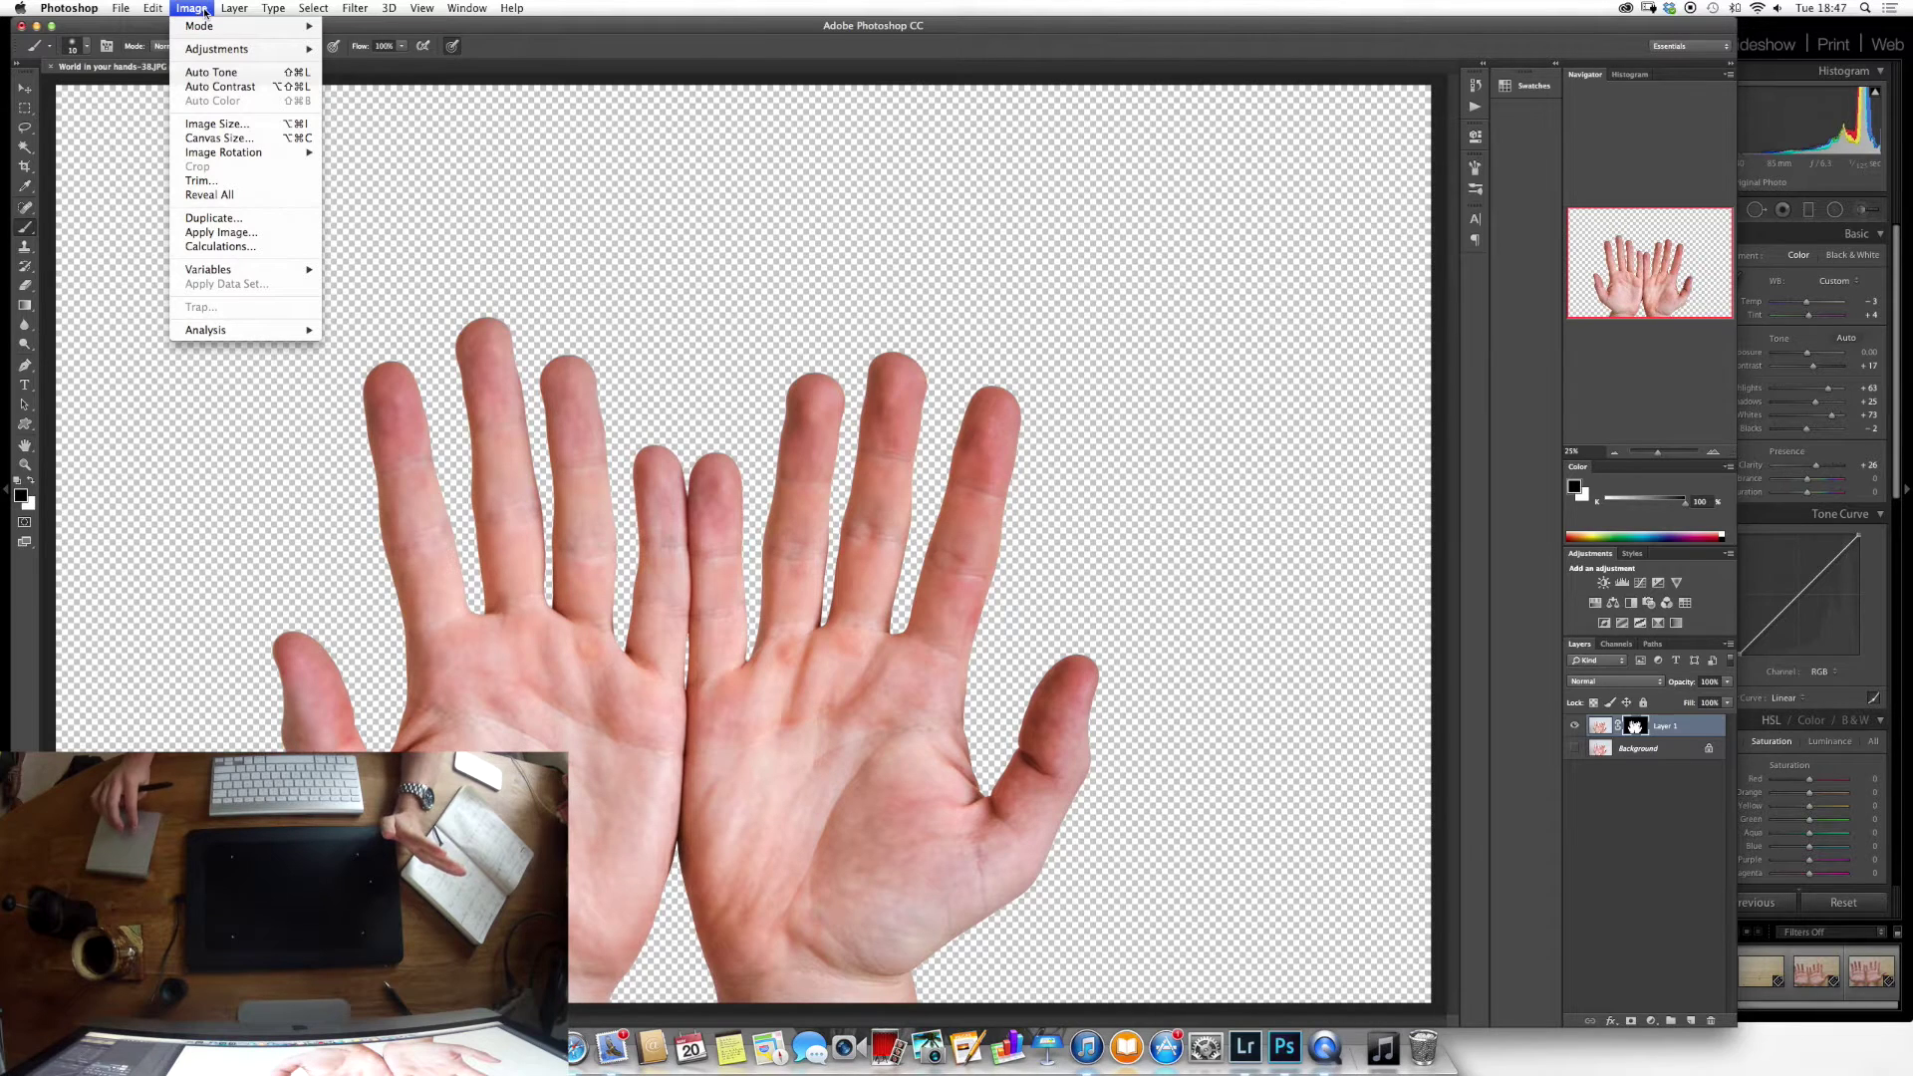
{"action": "left_click", "coordinate": [235, 220]}
{"action": "left_click_drag", "start_coordinate": [928, 505], "coordinate": [972, 504]}
{"action": "key", "text": "BackSpace"}
{"action": "type", "text": "Dispacement"}
{"action": "left_click", "coordinate": [1081, 483]}
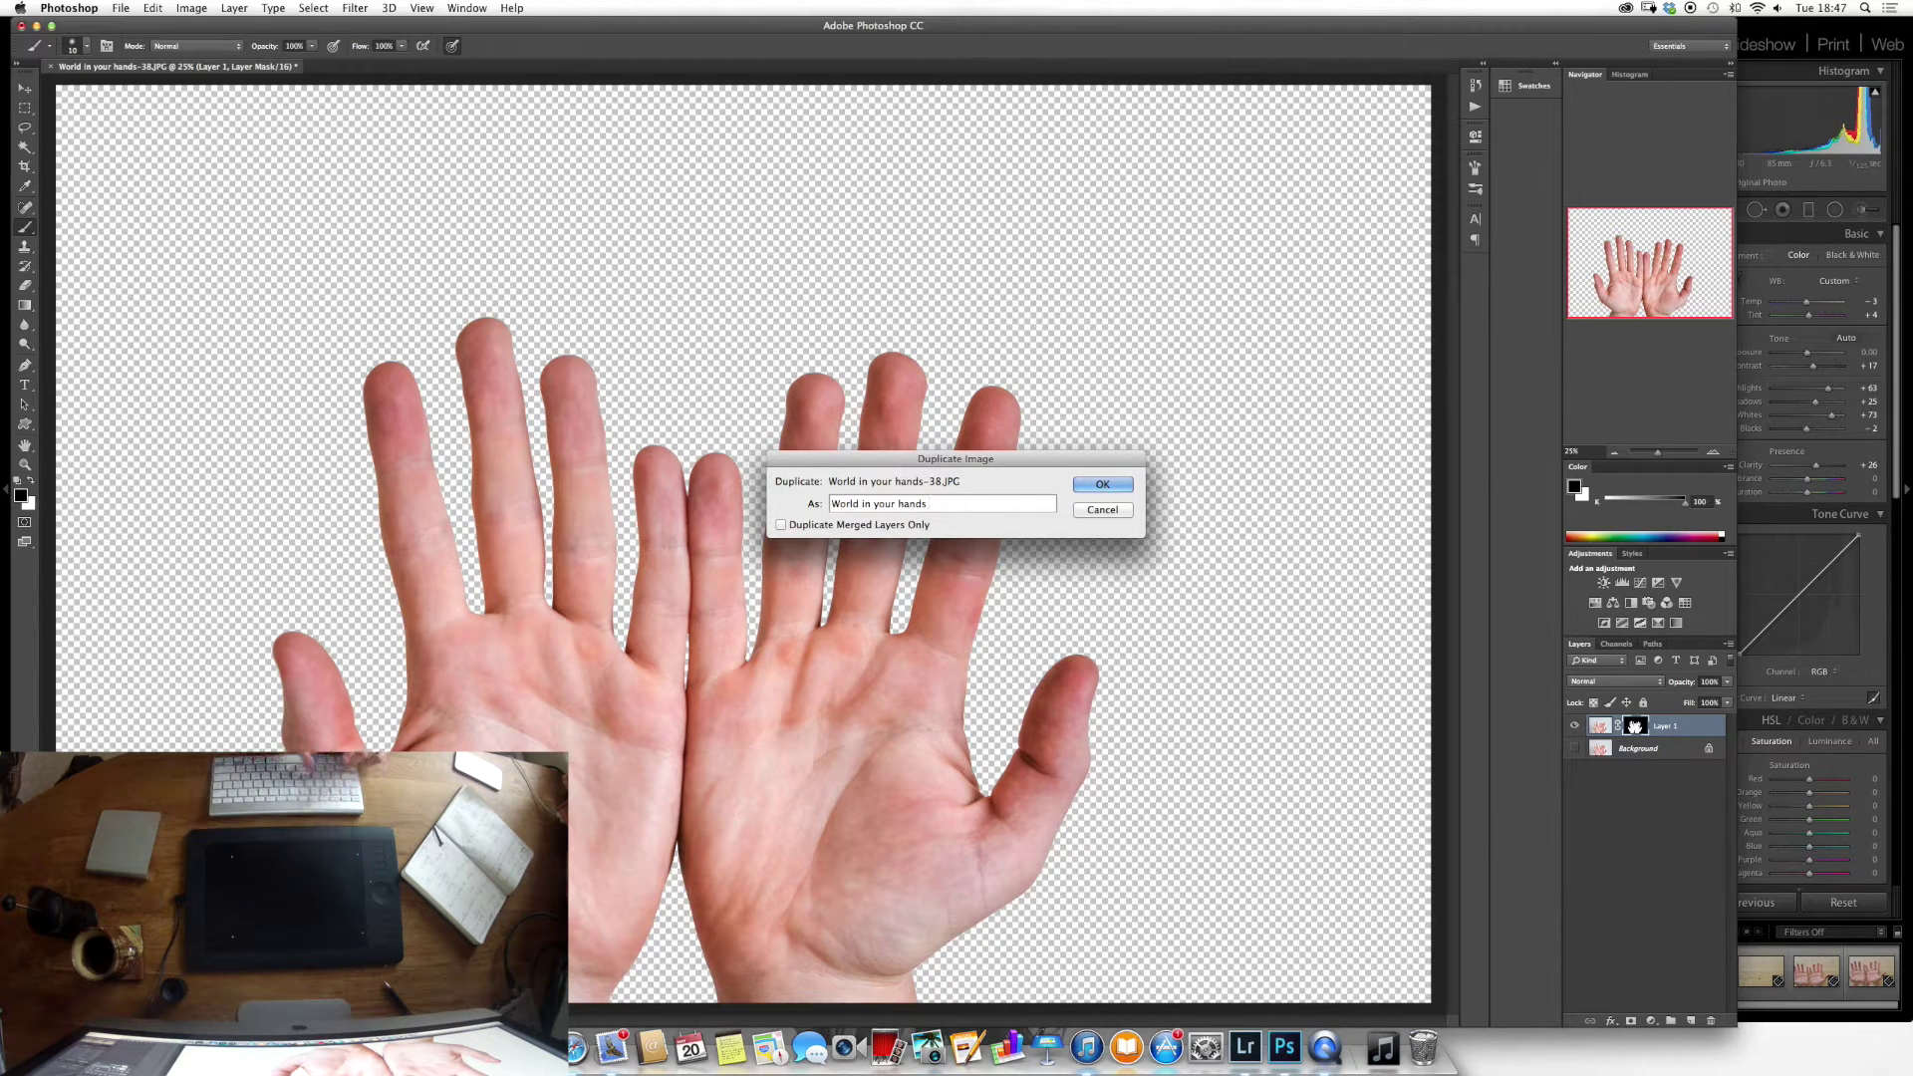
Convert the duplicated document to 8 bits per channel.
{"action": "left_click", "coordinate": [192, 8]}
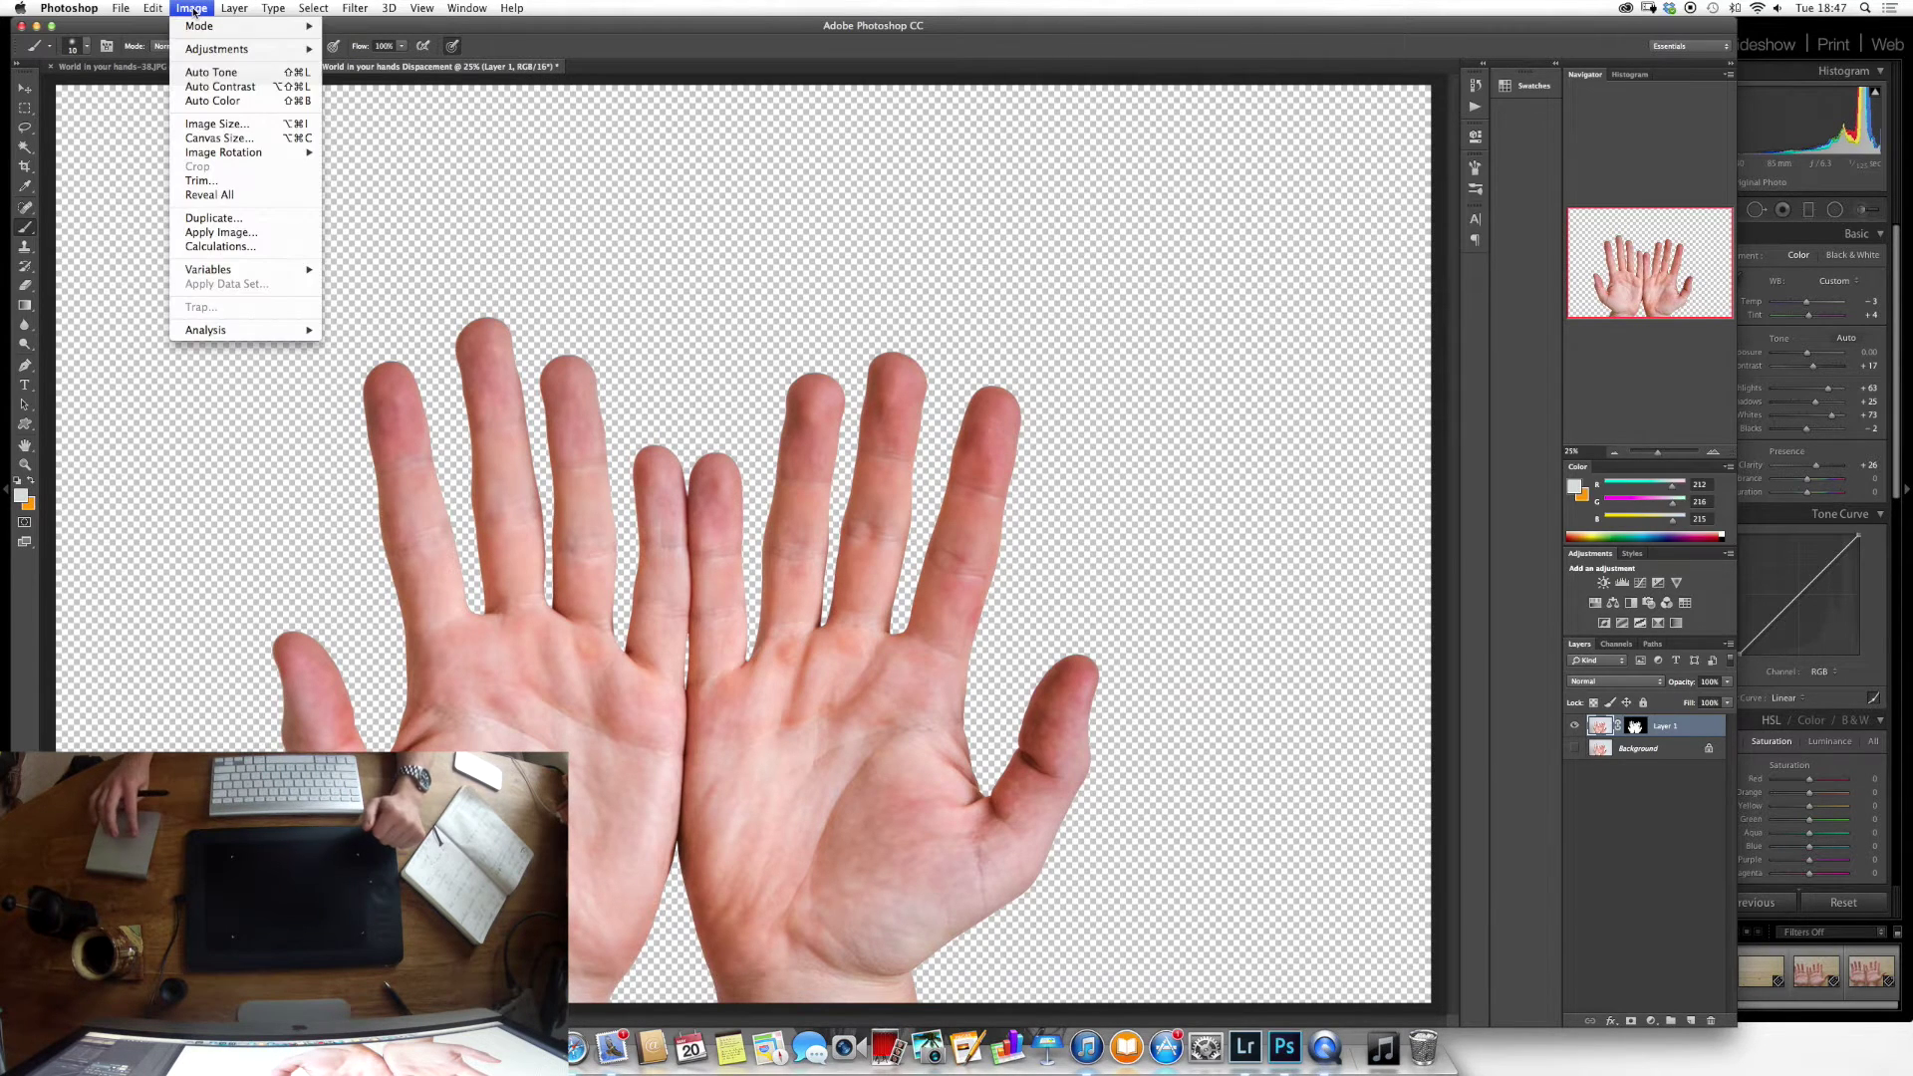
{"action": "mouse_move", "coordinate": [204, 26]}
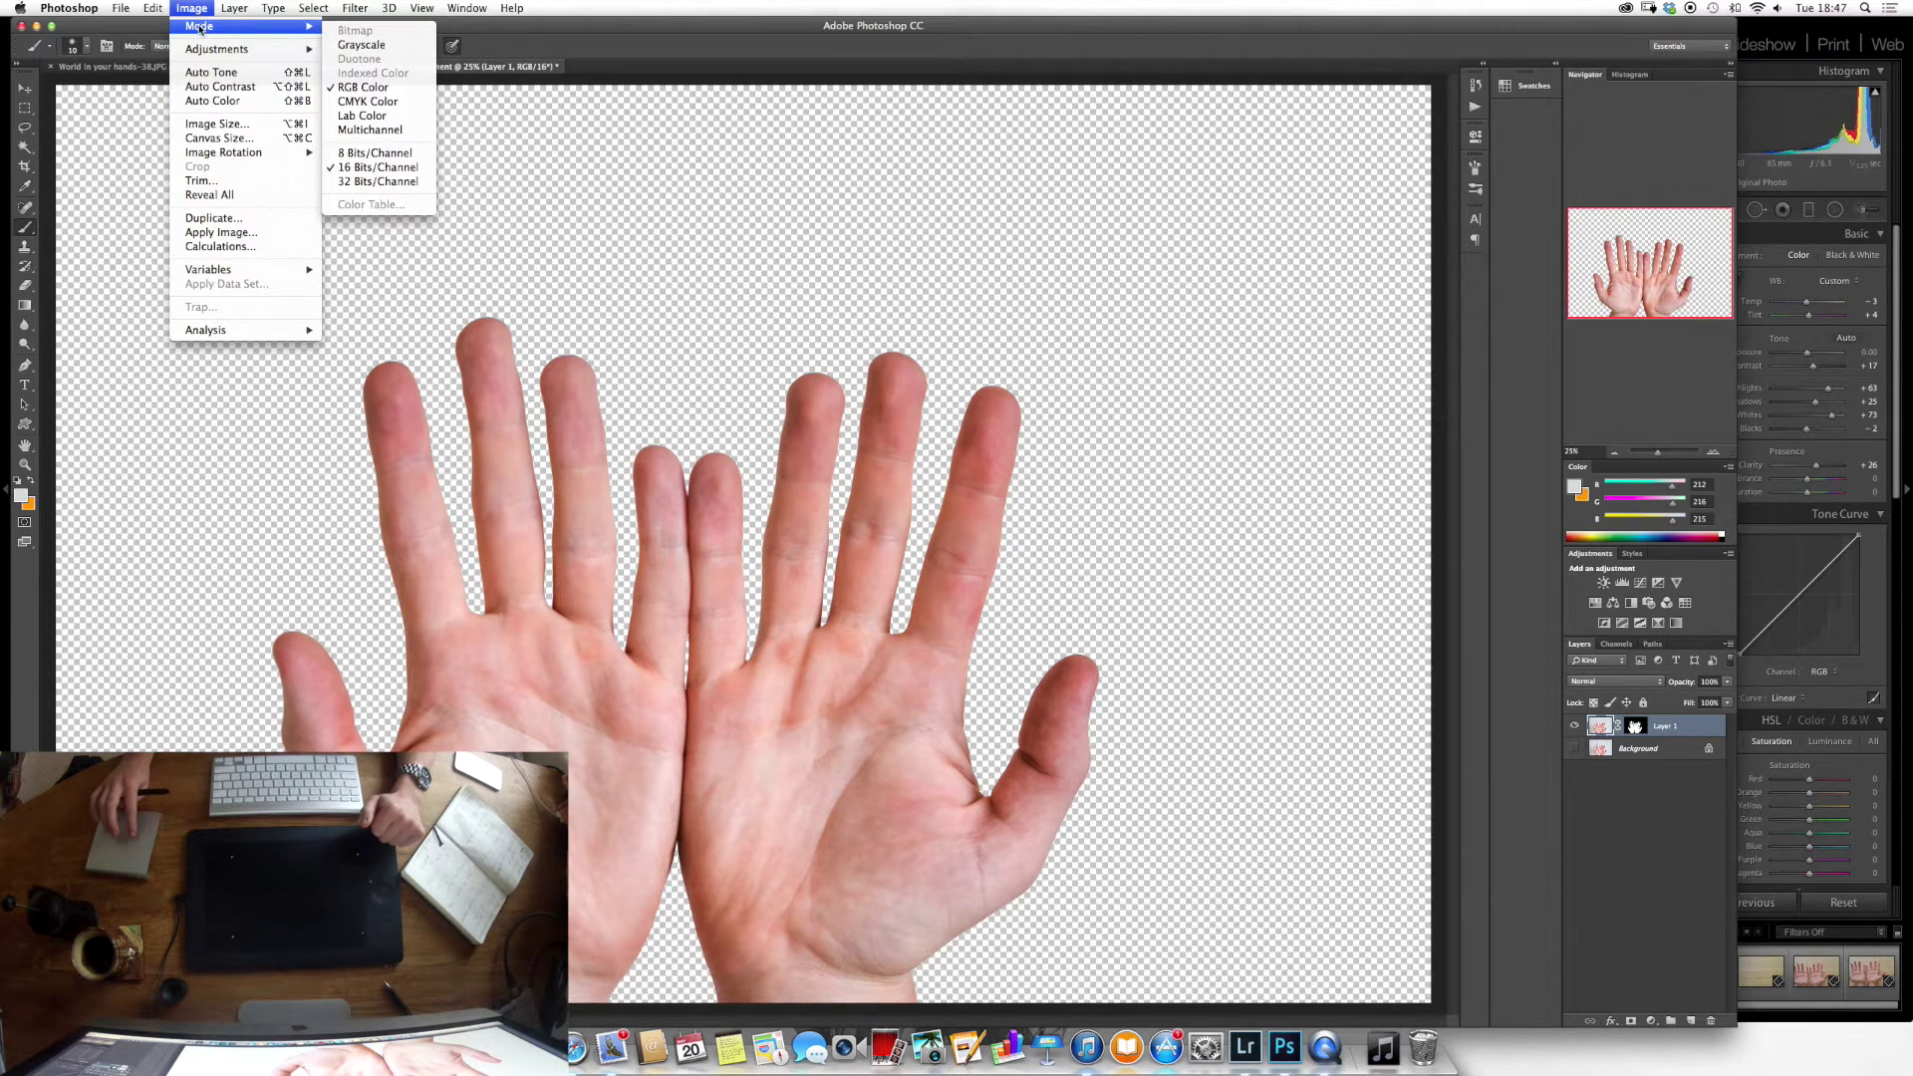
{"action": "left_click", "coordinate": [415, 157]}
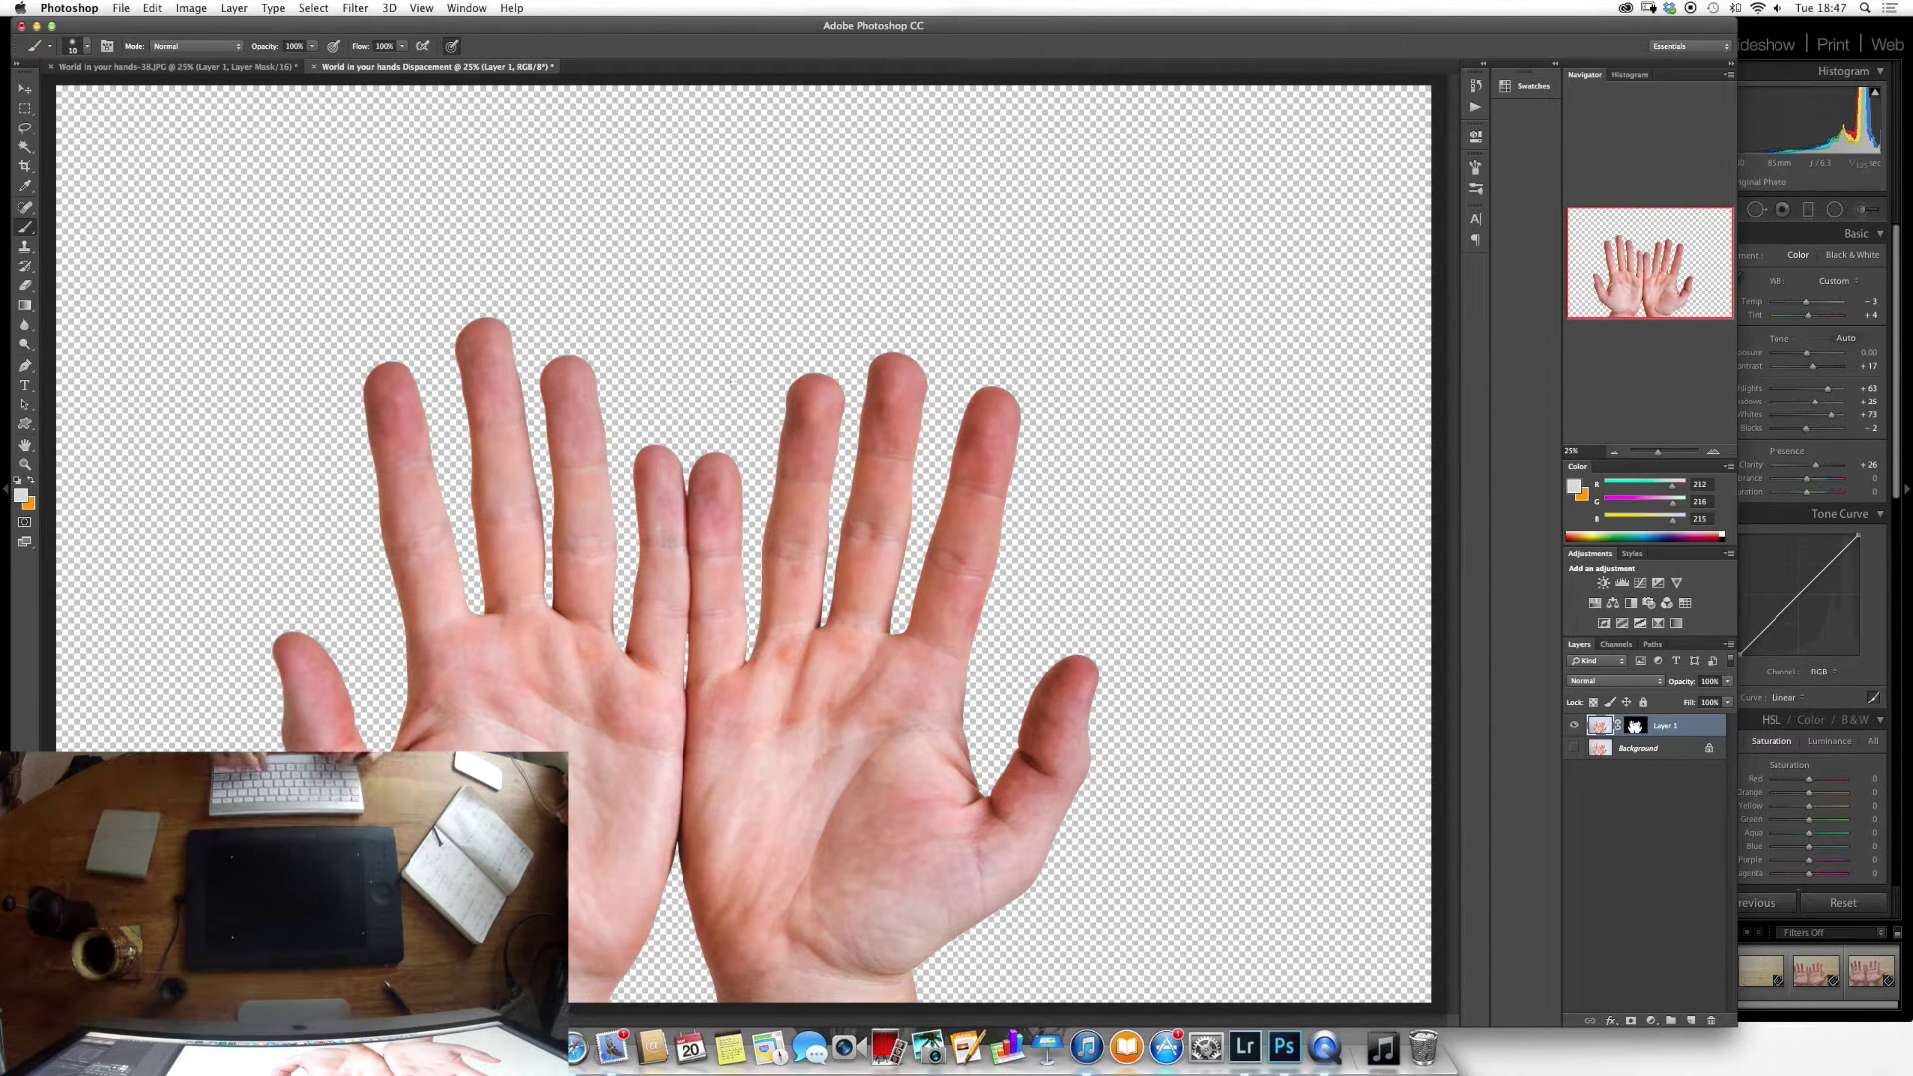
Duplicate the masked Layer 1 and desaturate the copy.
{"action": "key", "text": "super+j"}
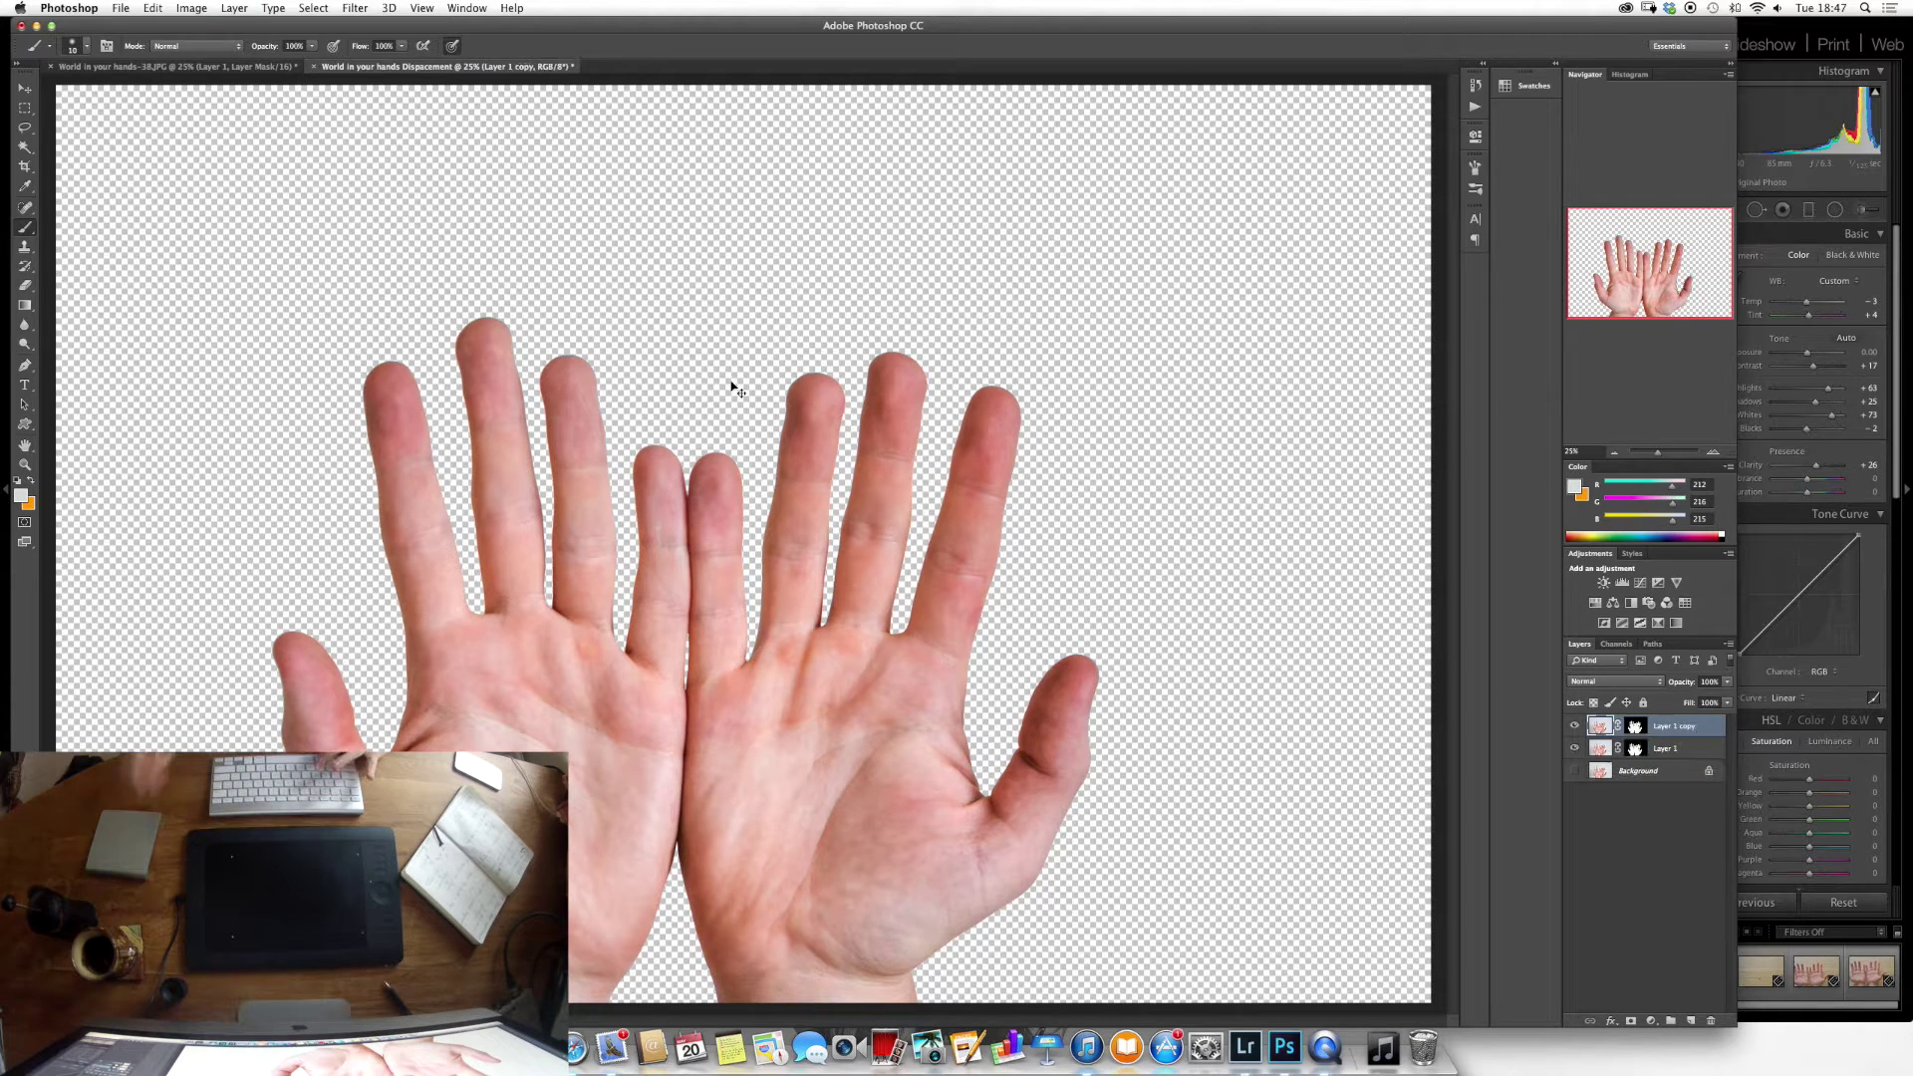
{"action": "left_click", "coordinate": [189, 7]}
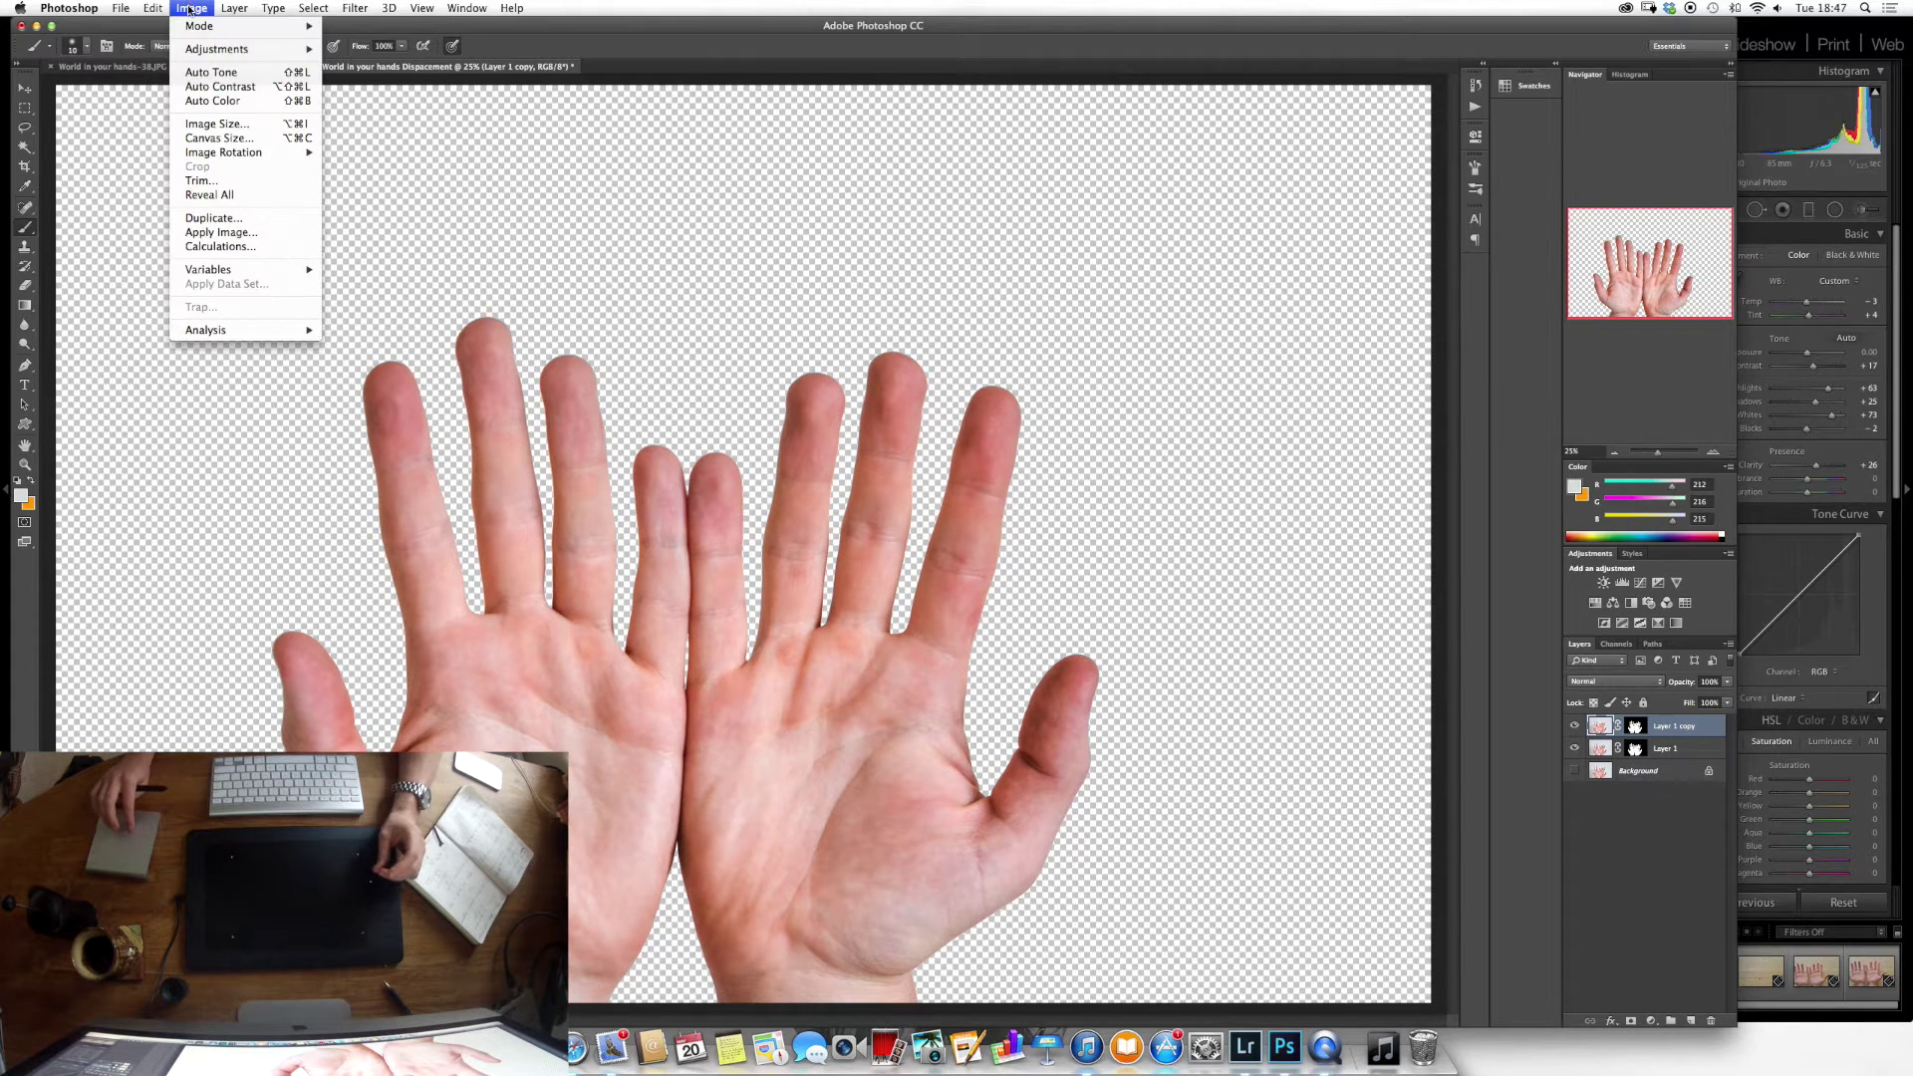
{"action": "mouse_move", "coordinate": [199, 48]}
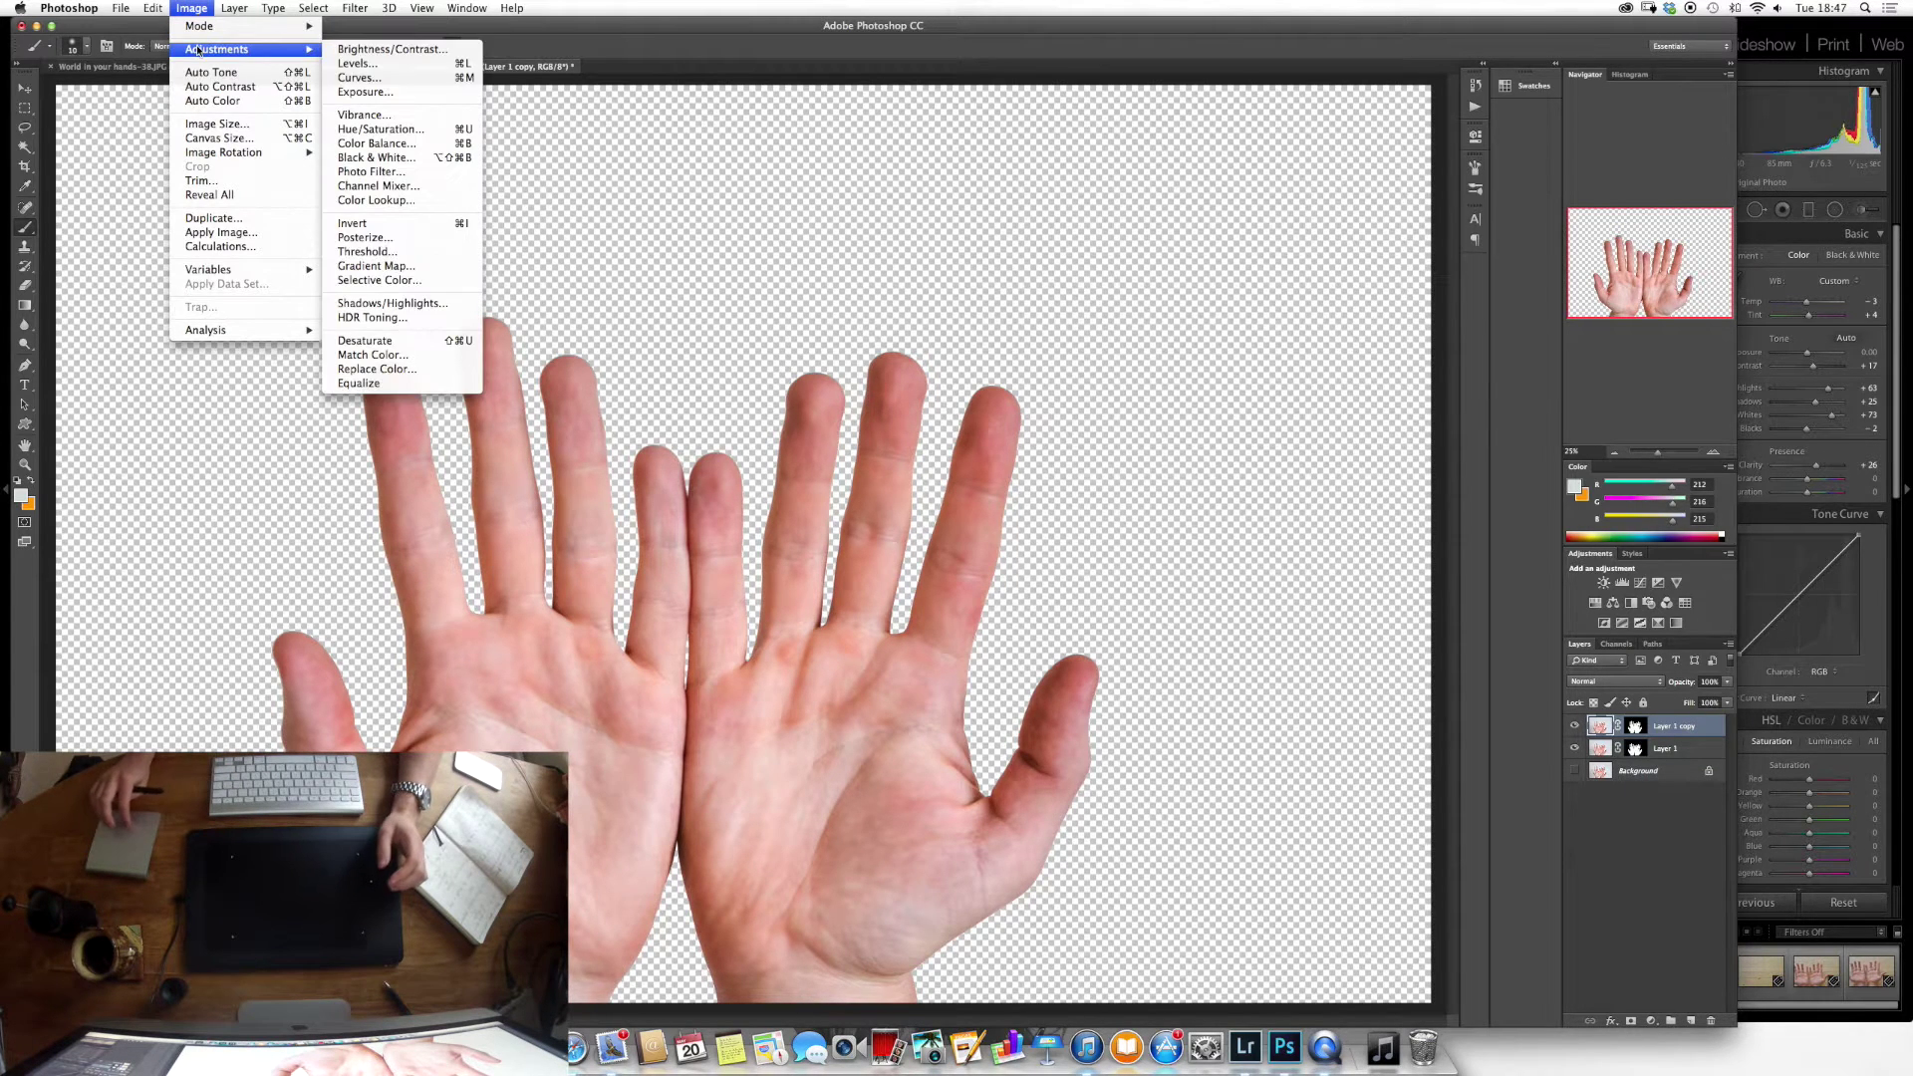
{"action": "left_click", "coordinate": [429, 340]}
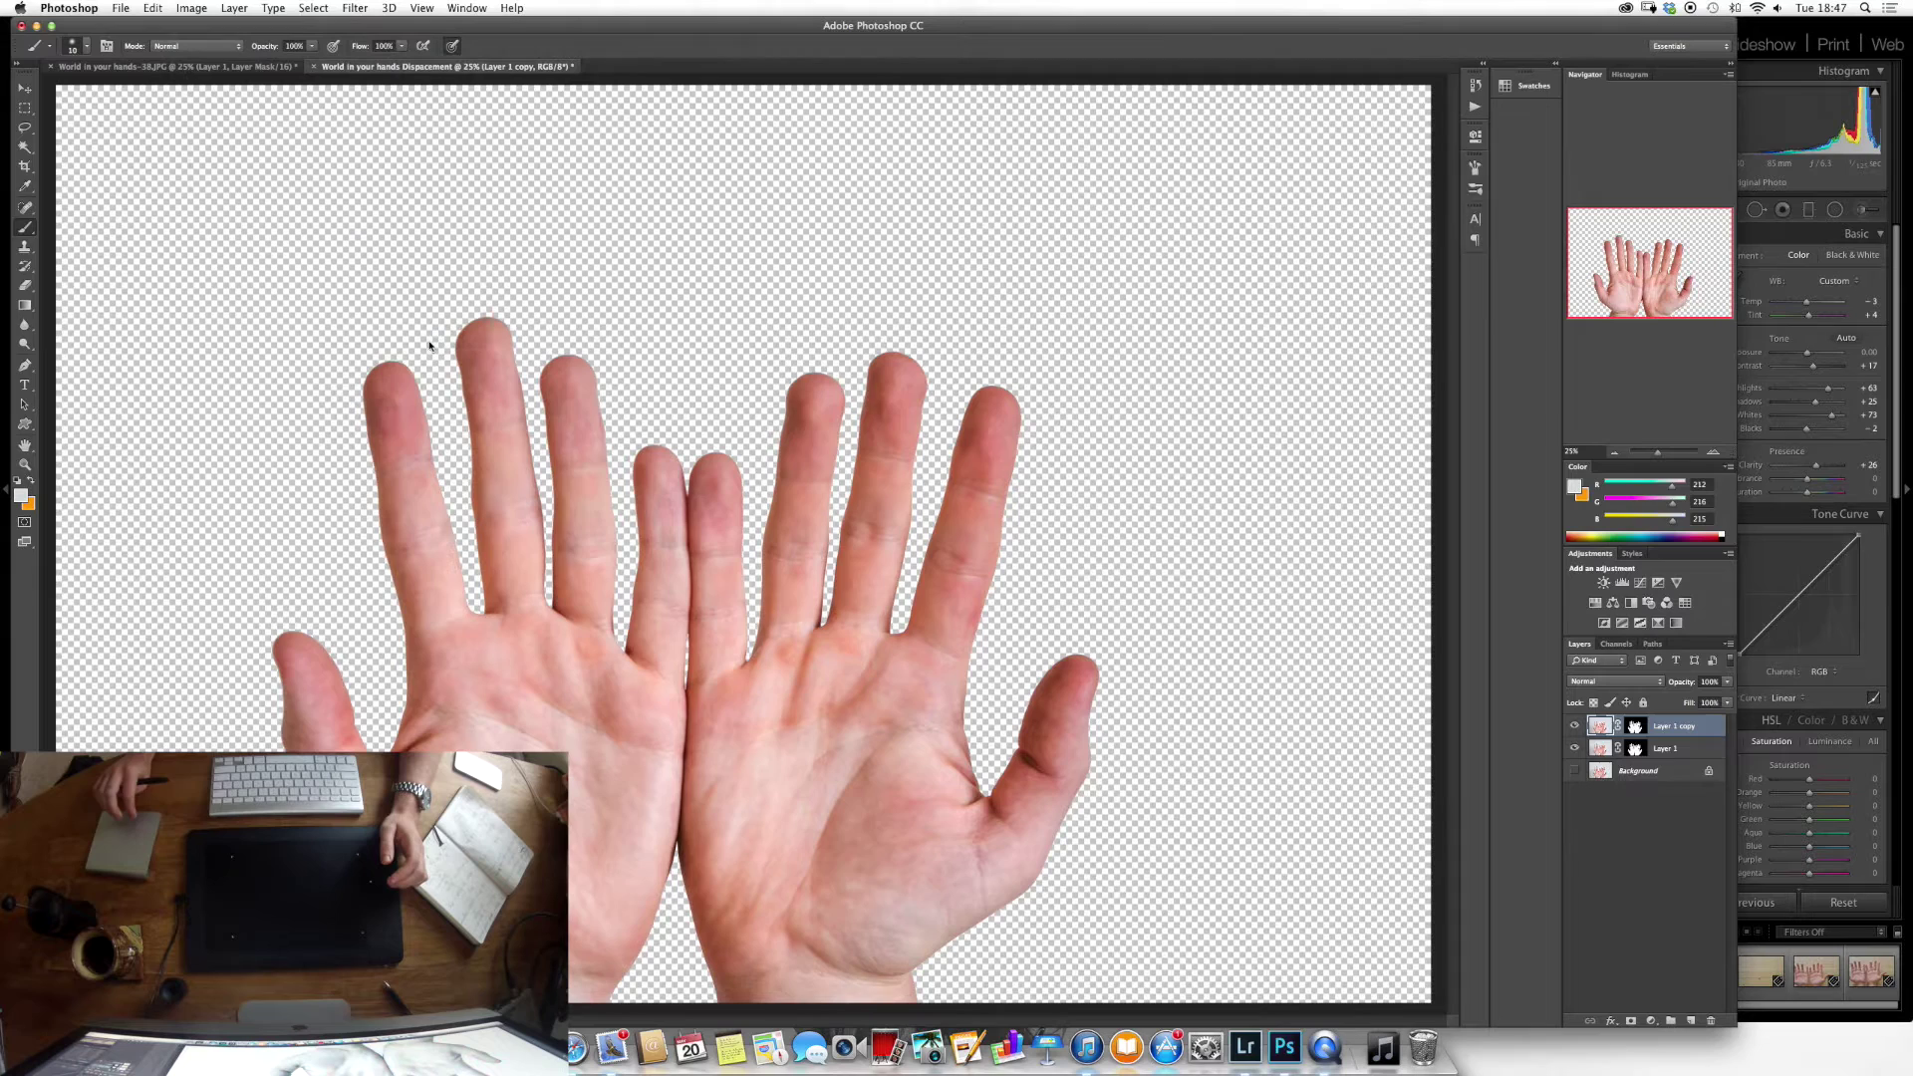
Boost the desaturated hands' contrast with Levels, setting the input levels to 44, 0.81 and 234.
{"action": "left_click", "coordinate": [159, 8]}
{"action": "mouse_move", "coordinate": [195, 51]}
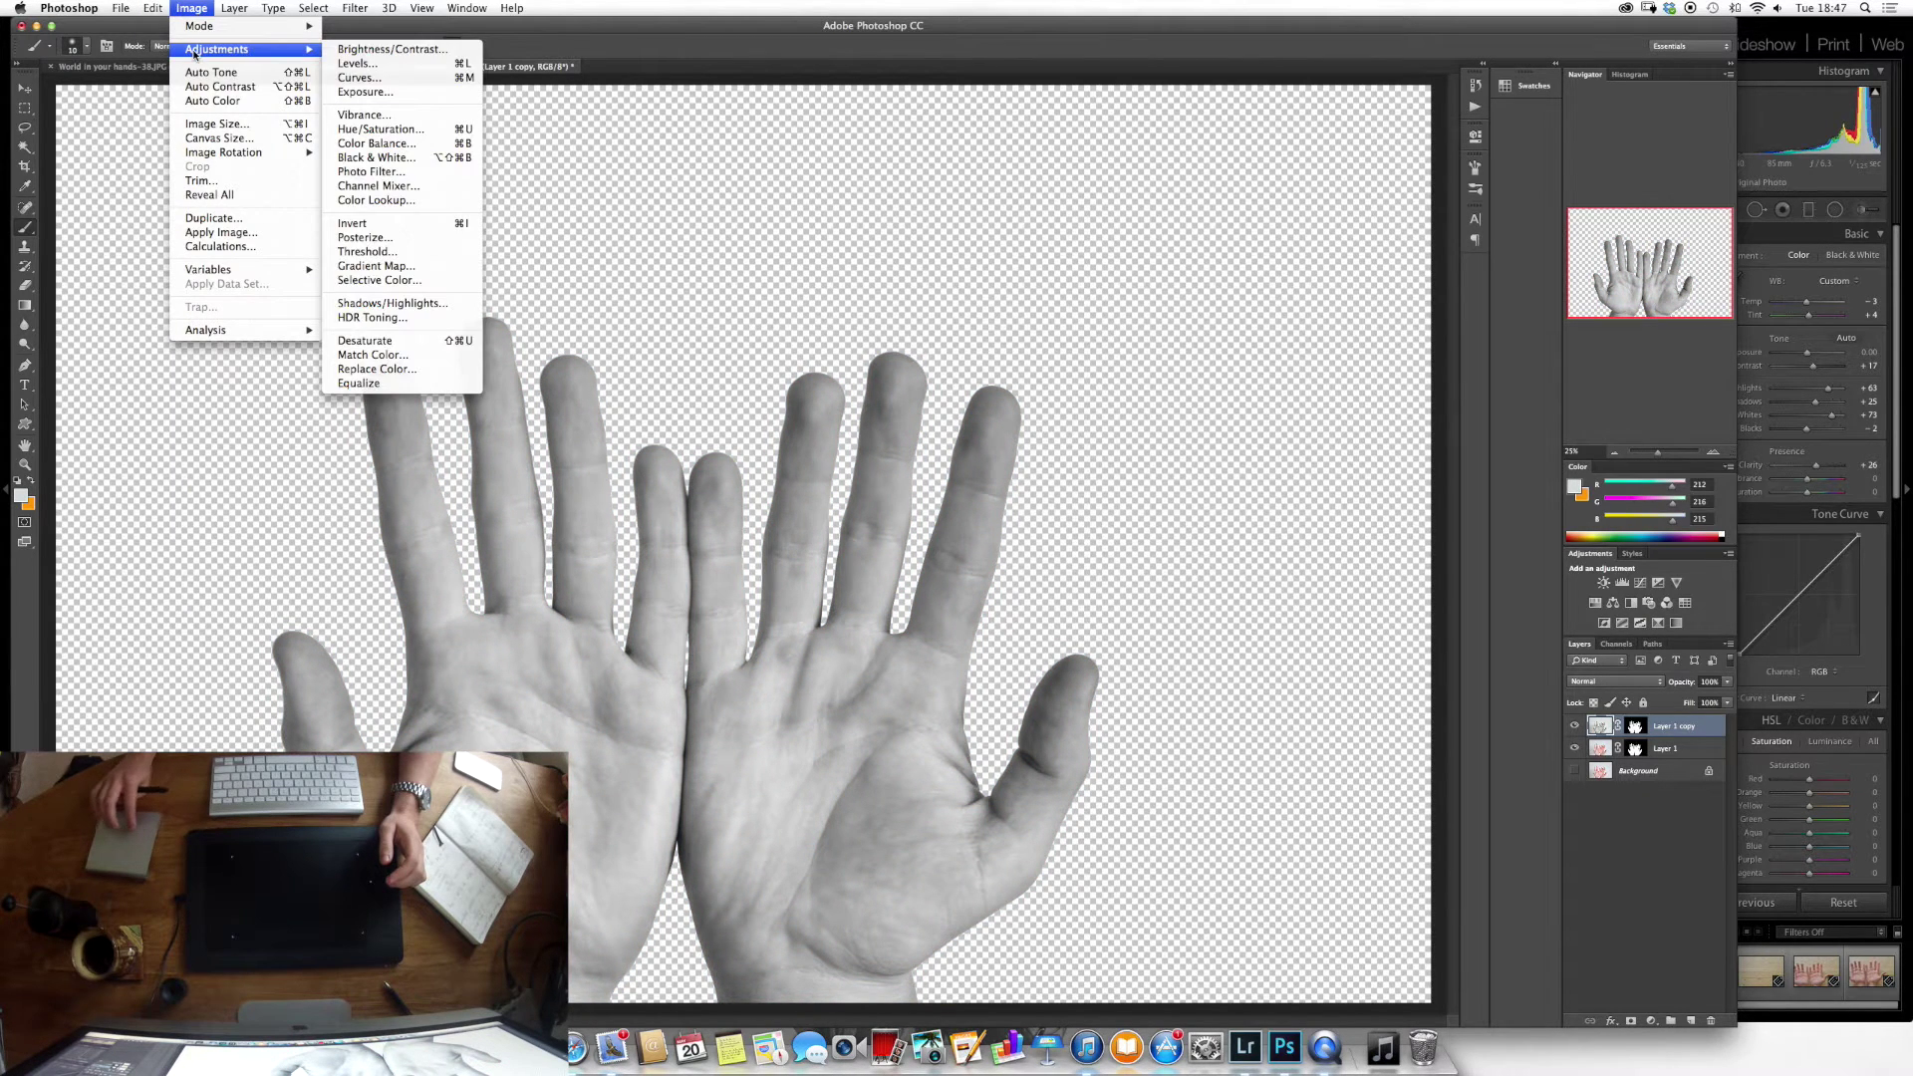
{"action": "left_click", "coordinate": [357, 63]}
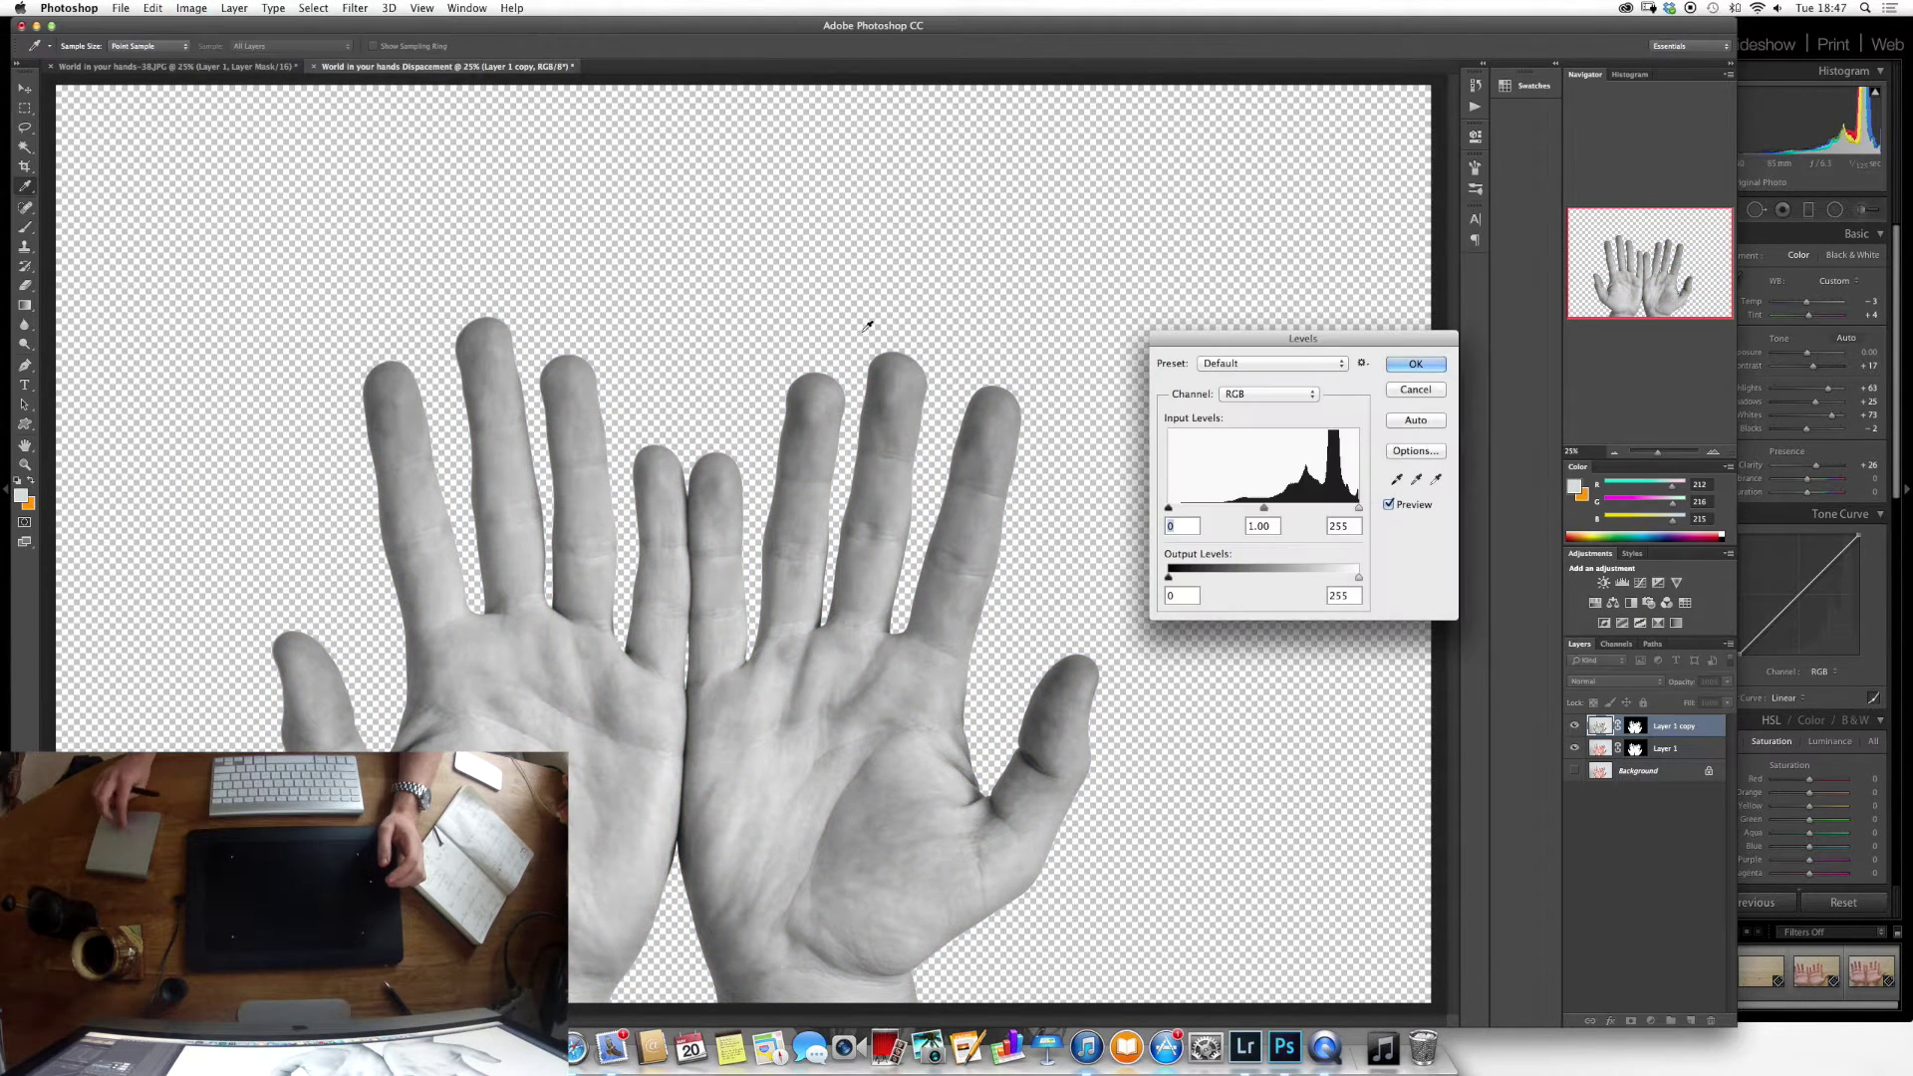
{"action": "left_click_drag", "start_coordinate": [1170, 508], "coordinate": [1189, 508]}
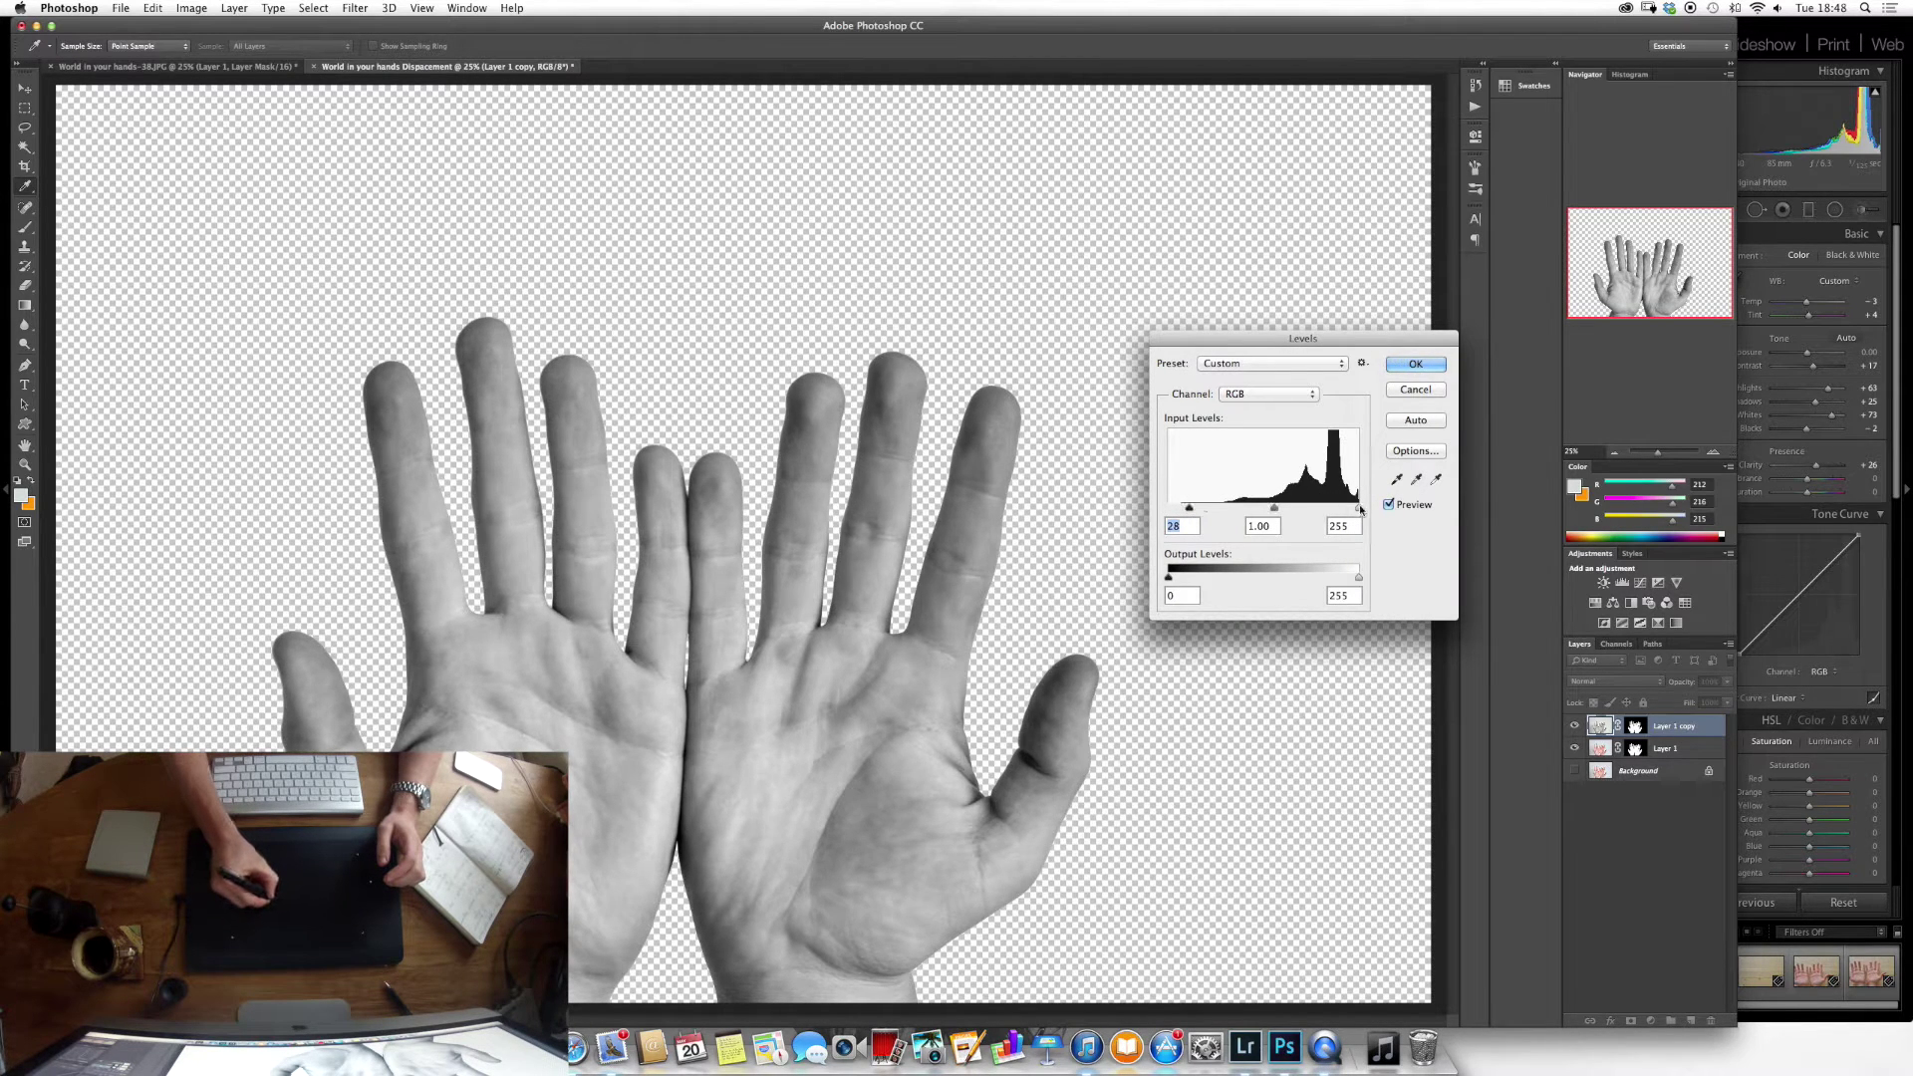
{"action": "mouse_move", "coordinate": [1358, 508]}
{"action": "left_mouse_down"}
{"action": "mouse_move", "coordinate": [1202, 514]}
{"action": "mouse_move", "coordinate": [1343, 510]}
{"action": "left_mouse_up"}
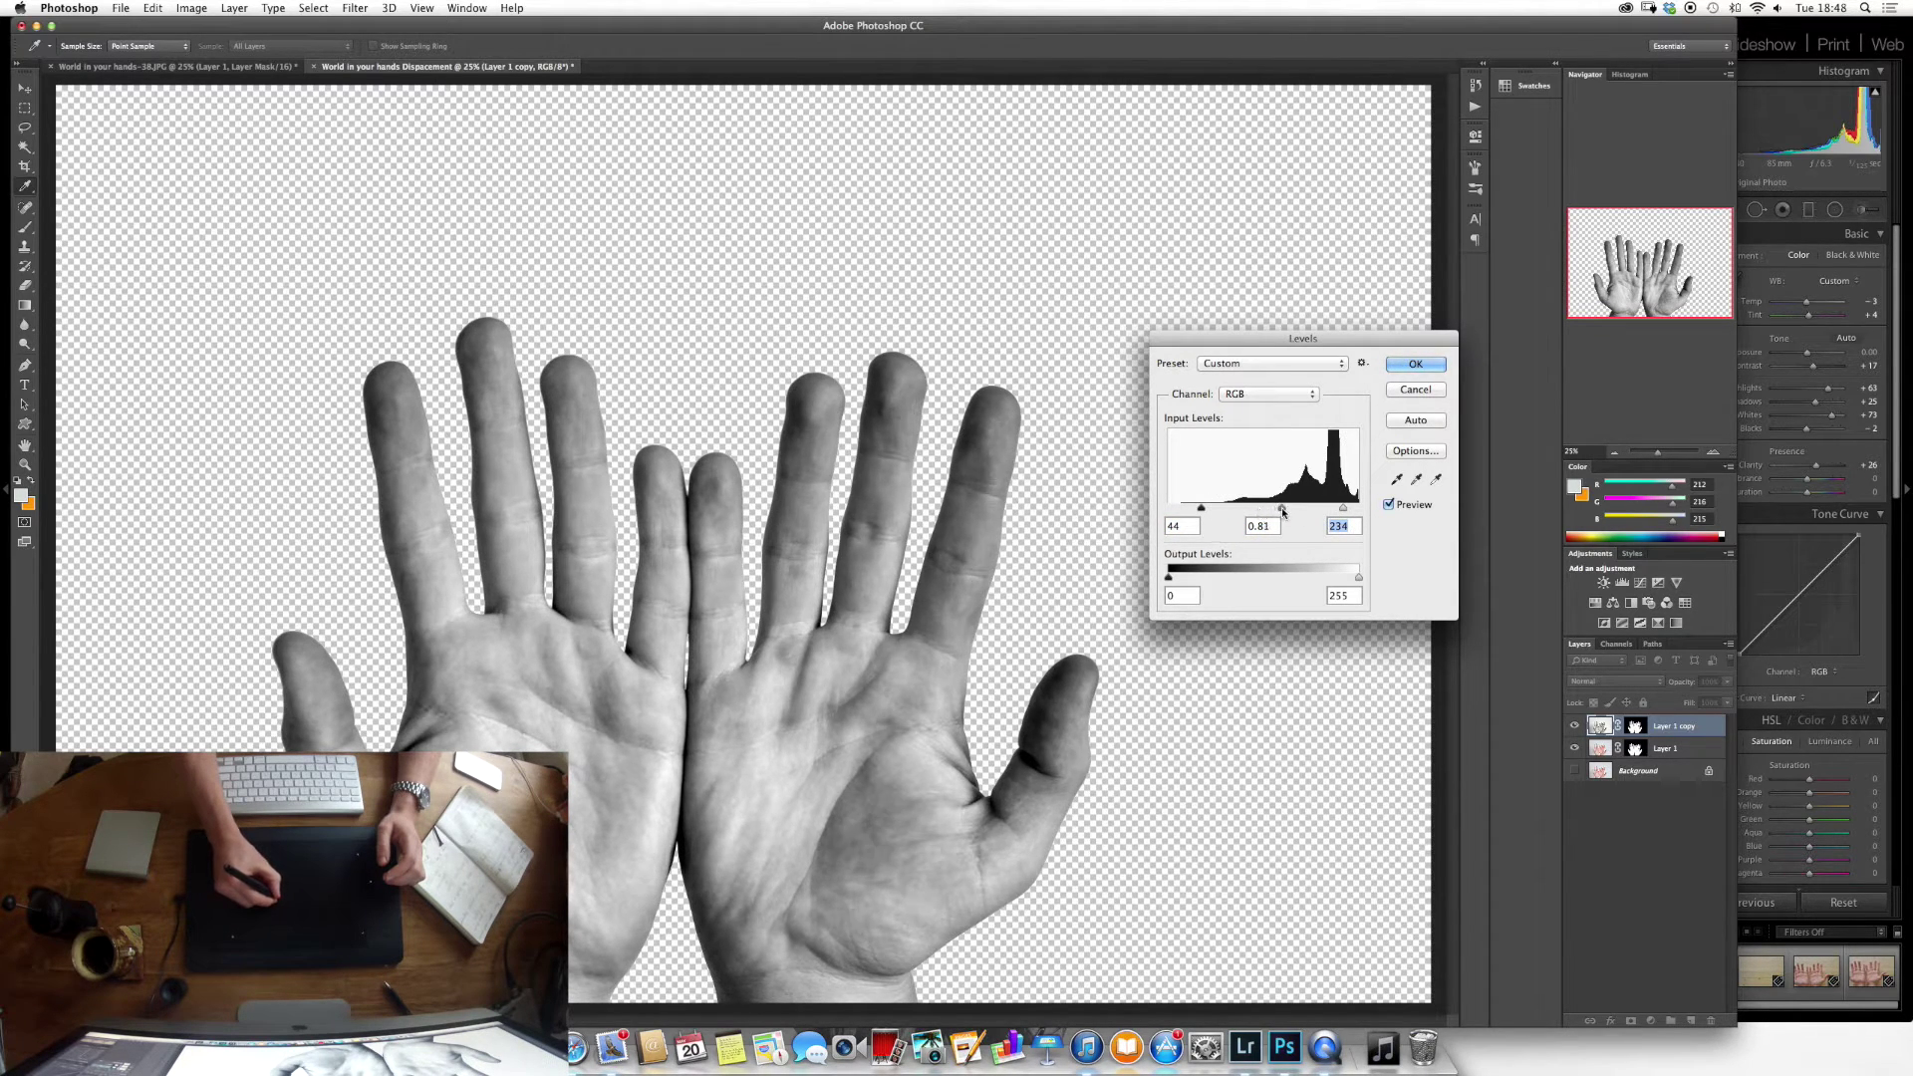
{"action": "left_click", "coordinate": [1433, 364]}
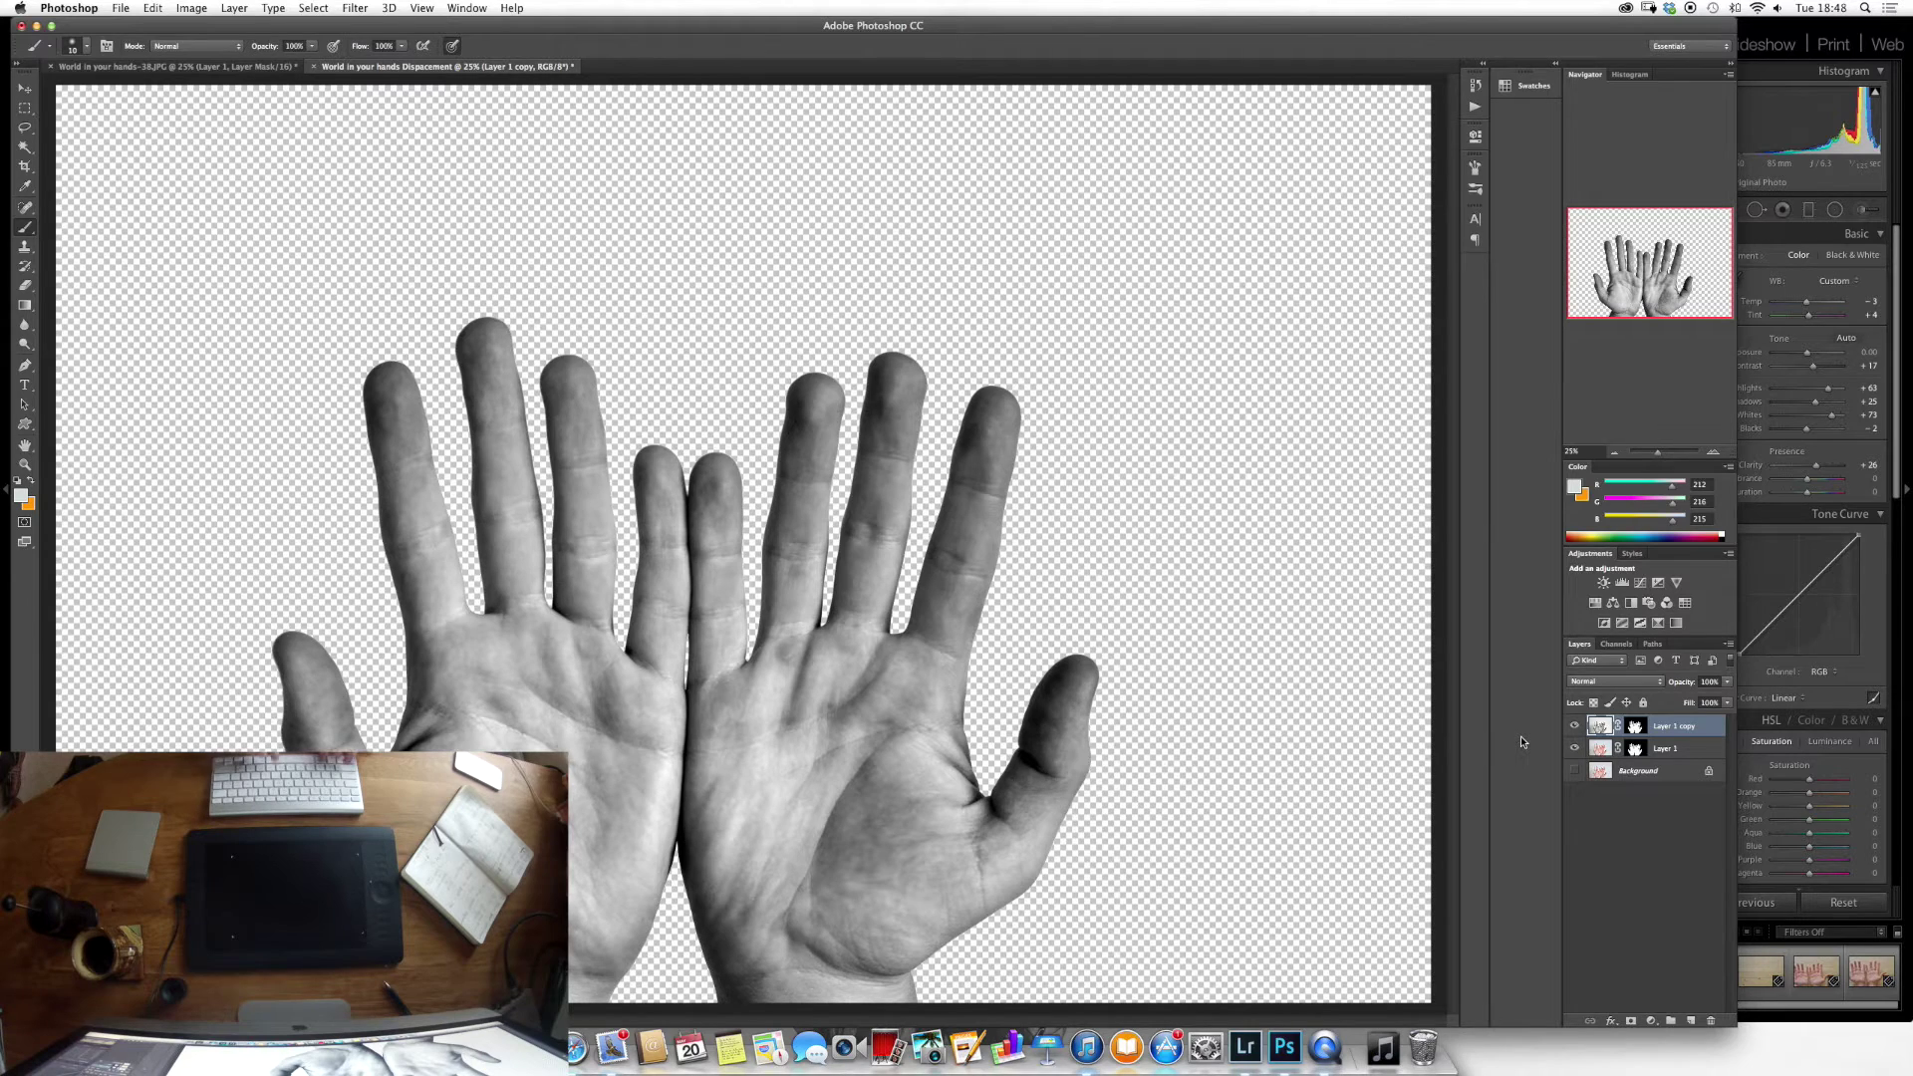
Create a new layer named D&B above the desaturated hands and fill it with 50% gray at 100% opacity.
{"action": "key", "text": "super+shift+n"}
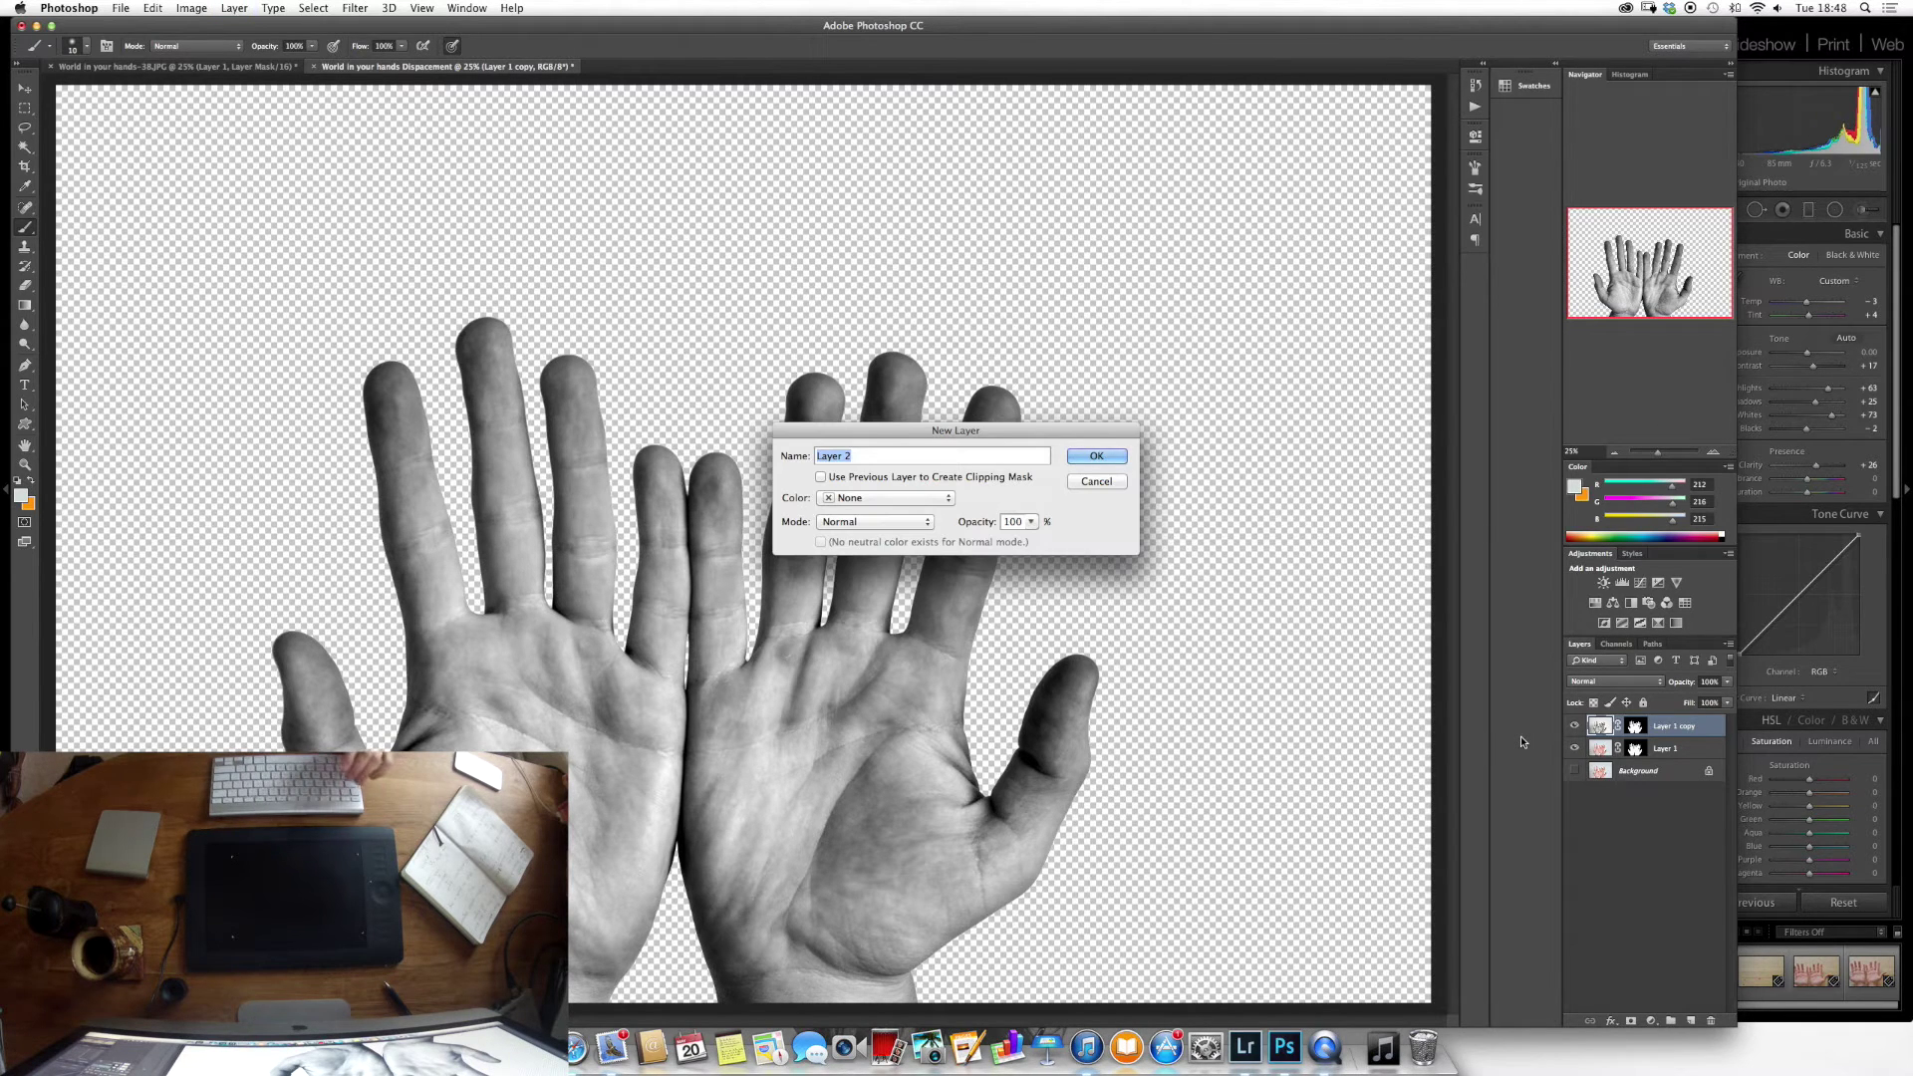
{"action": "type", "text": "D&B"}
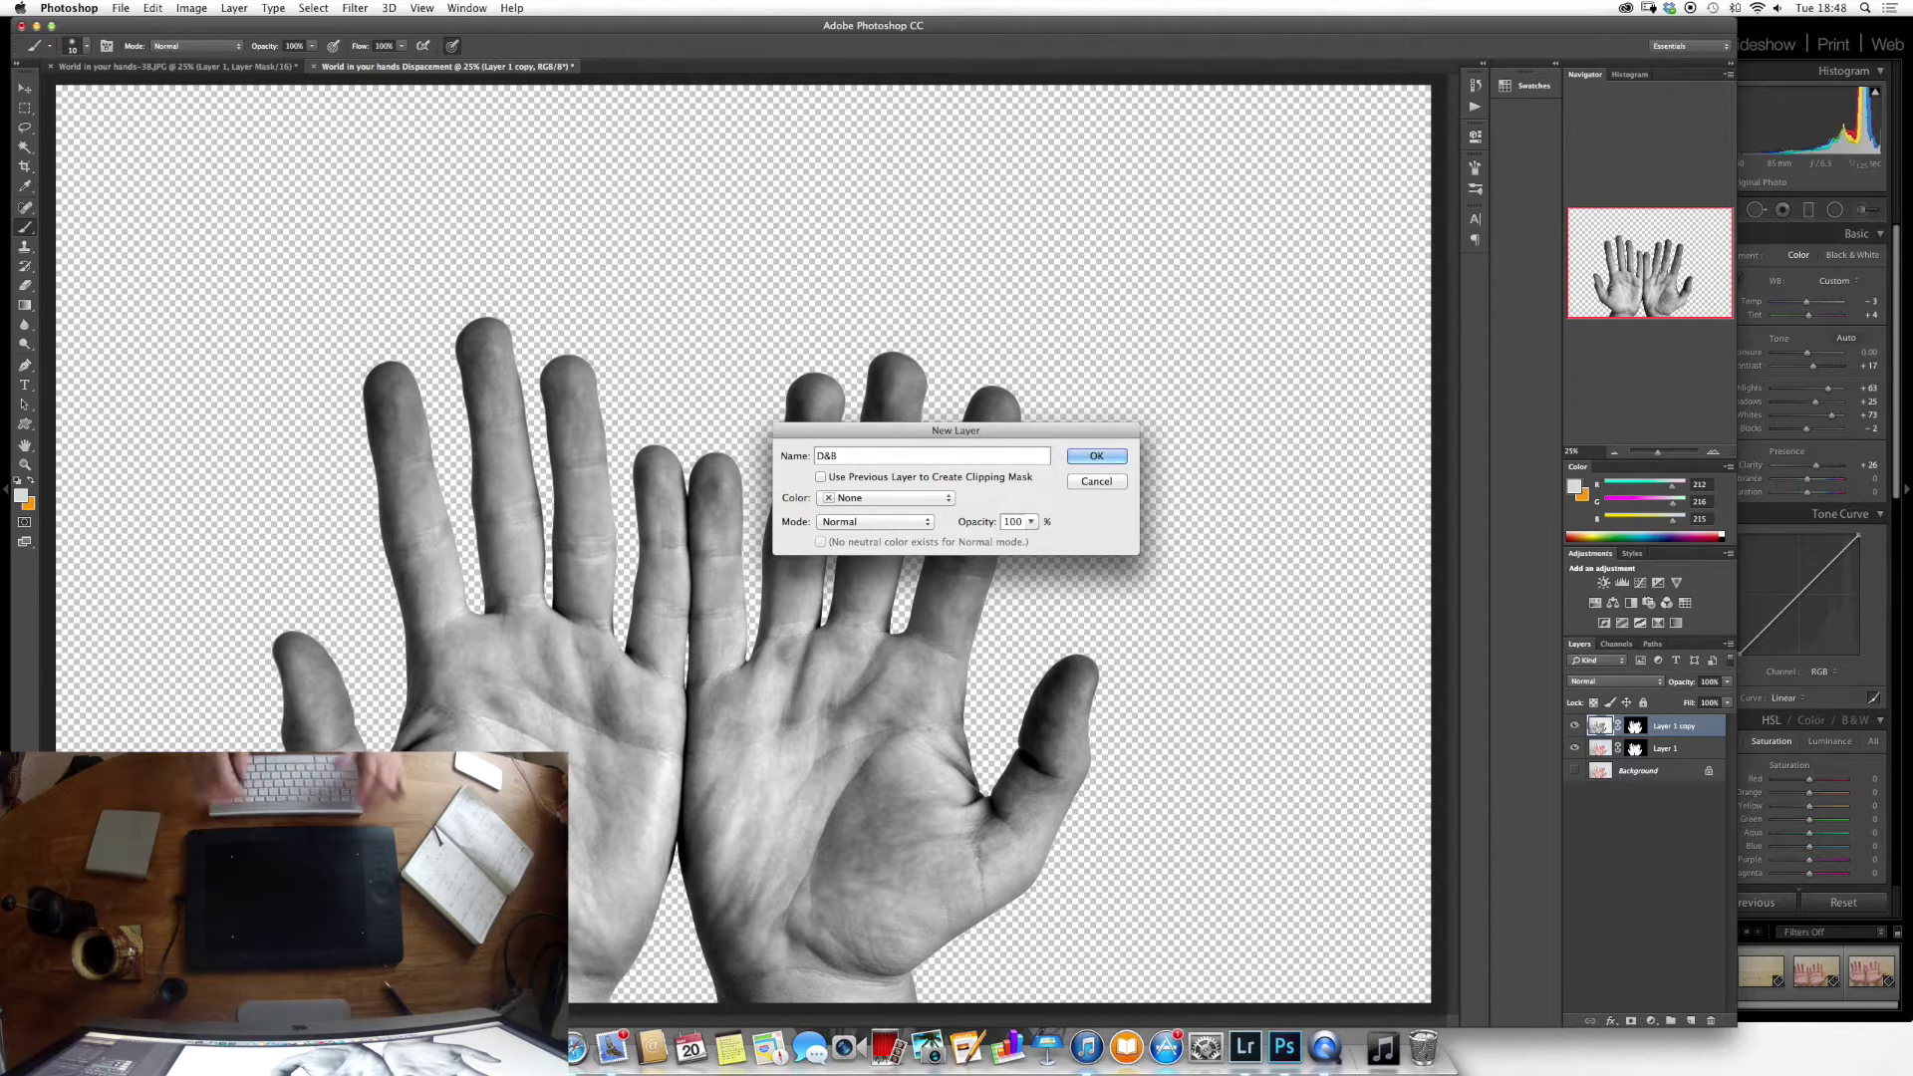
{"action": "key", "text": "Return"}
{"action": "left_click", "coordinate": [152, 8]}
{"action": "left_click", "coordinate": [186, 230]}
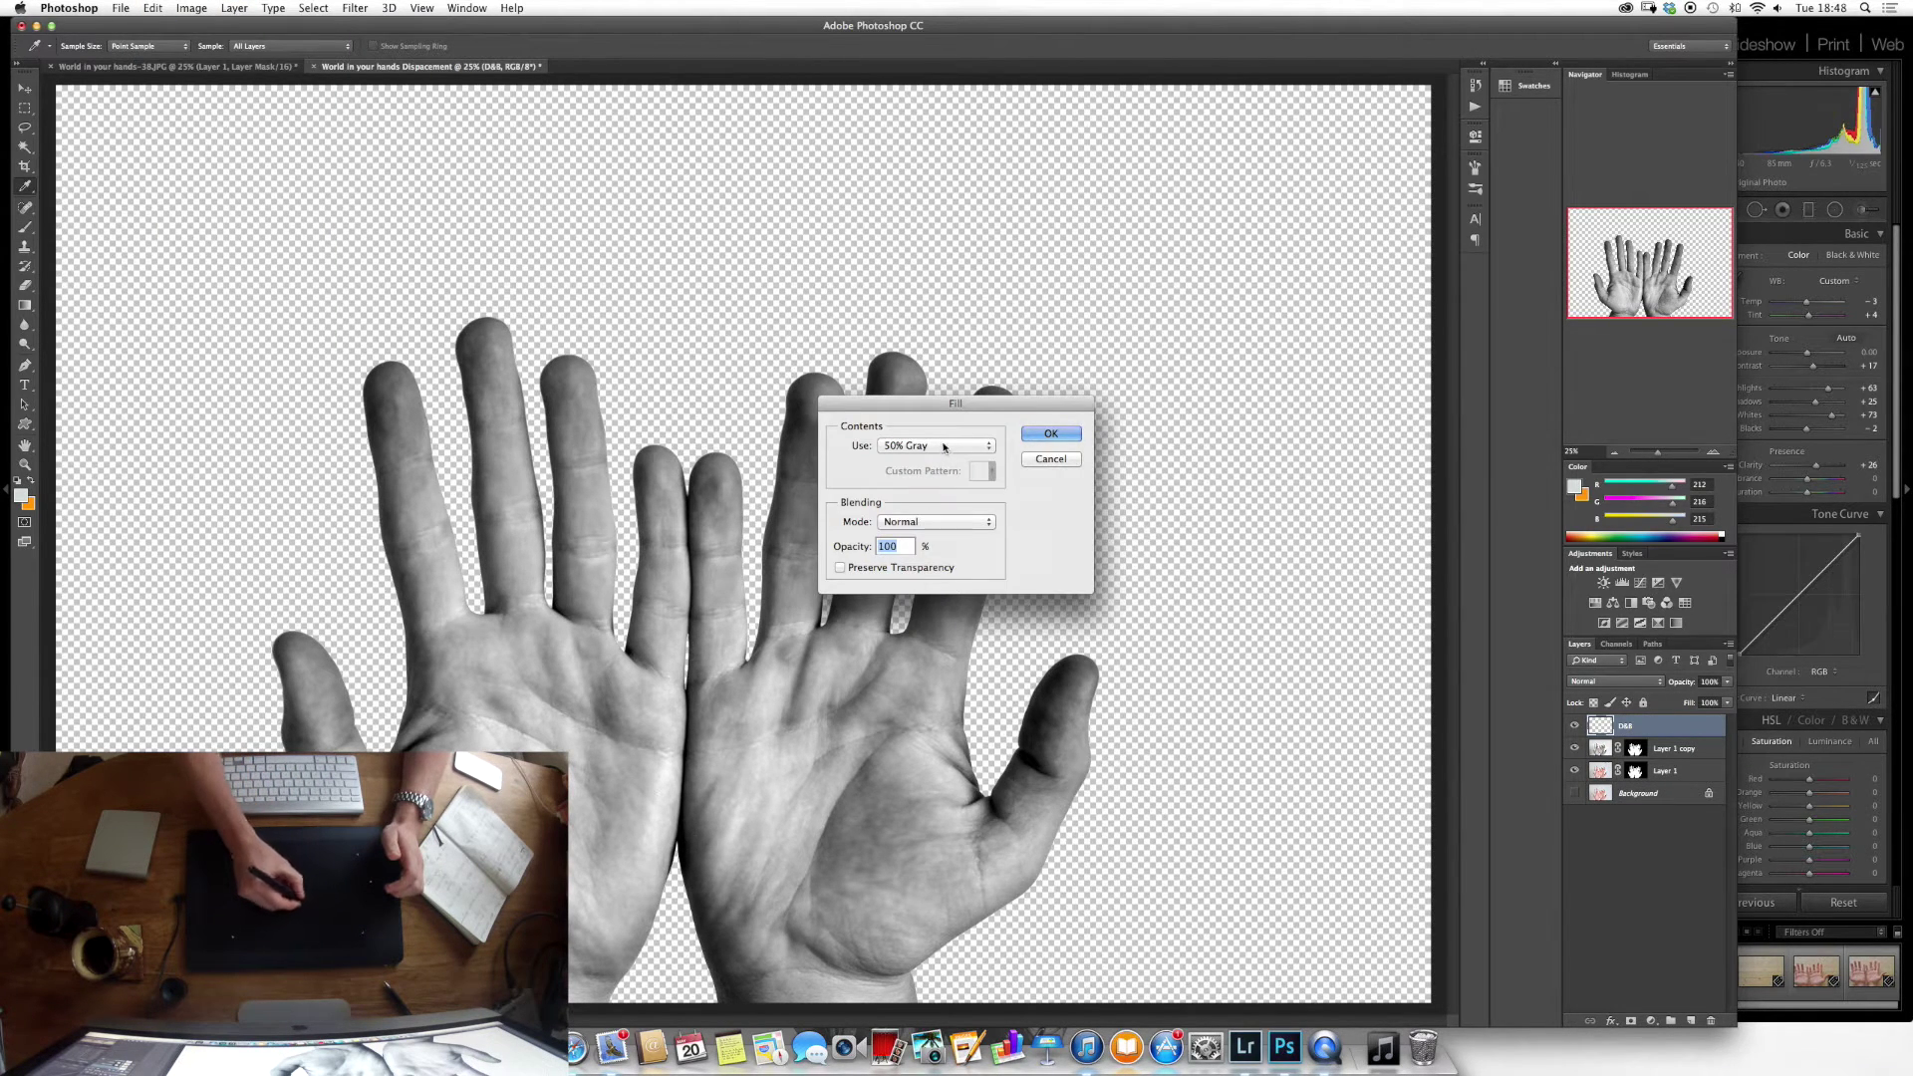
{"action": "left_click", "coordinate": [1050, 432]}
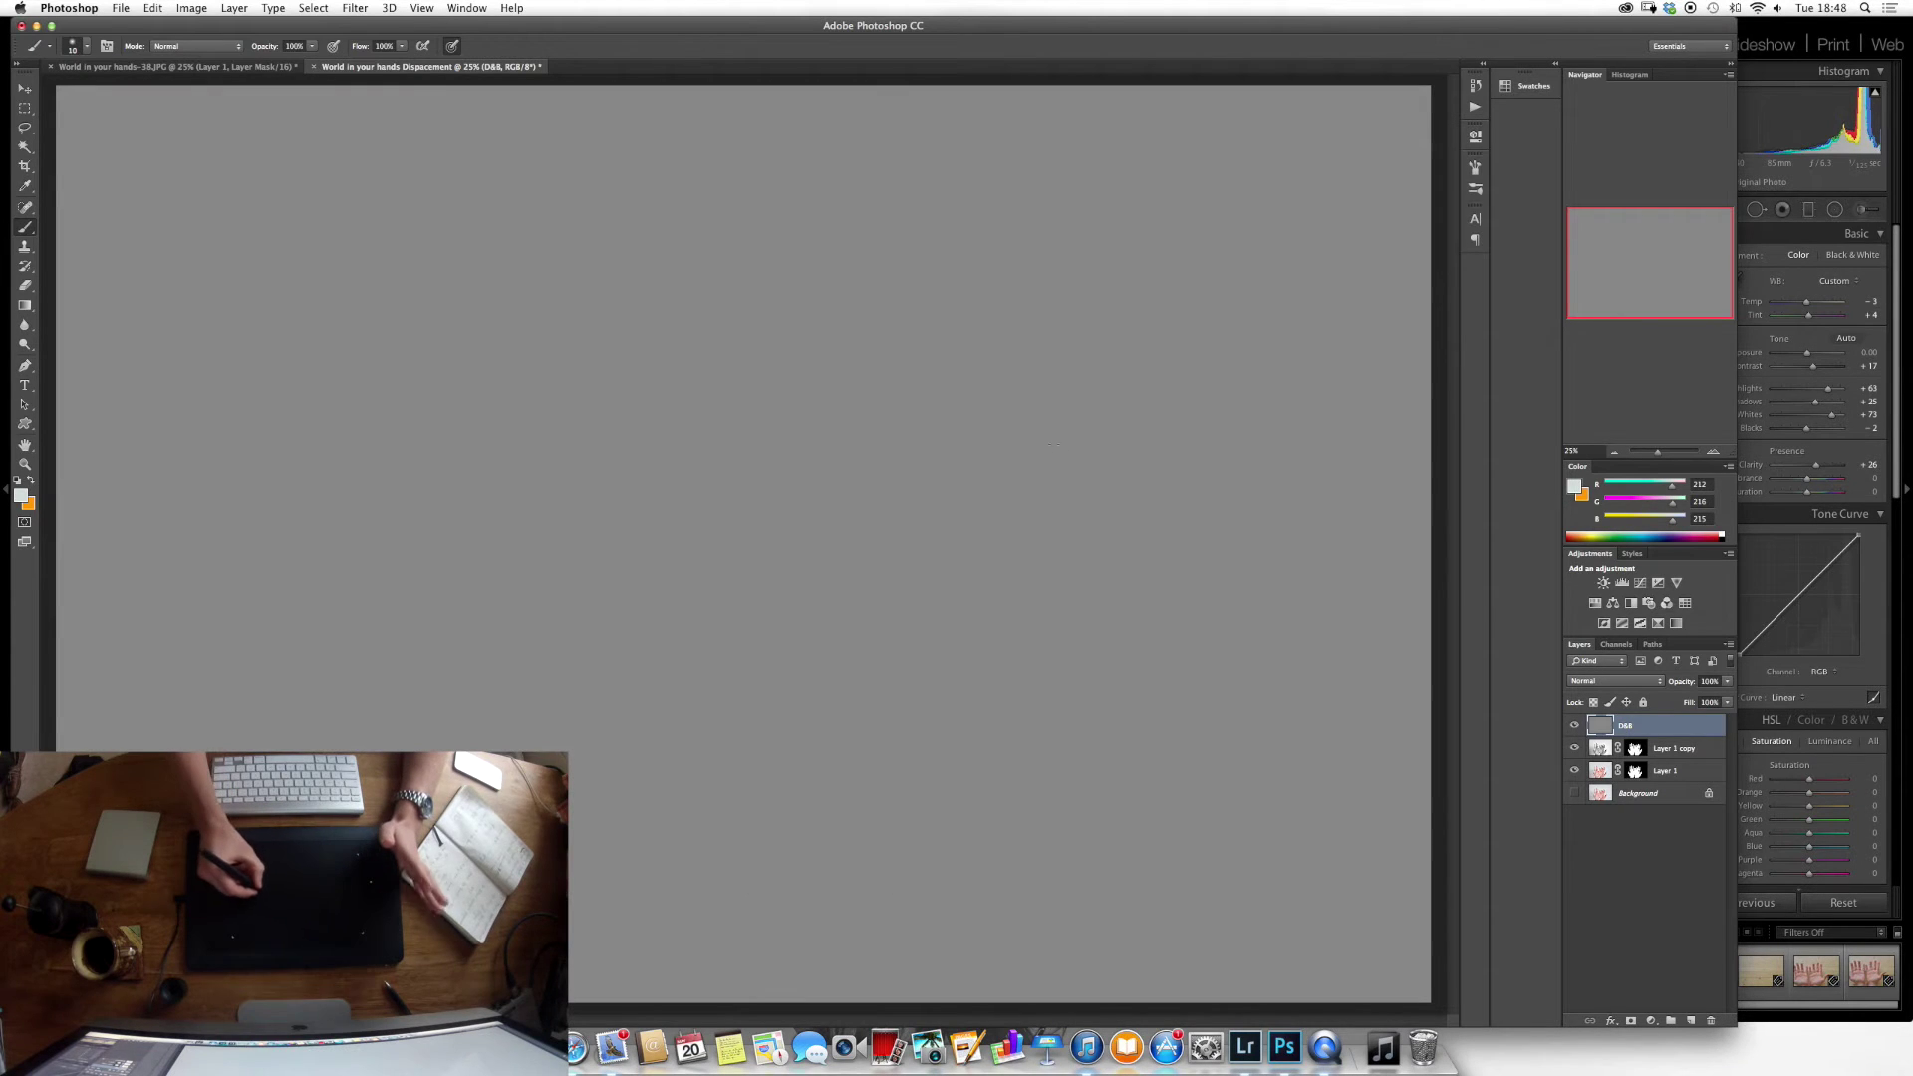
Set the D&B layer's blend mode to Soft Light and copy the hands' layer mask from Layer 1 copy onto it.
{"action": "left_click", "coordinate": [1587, 684]}
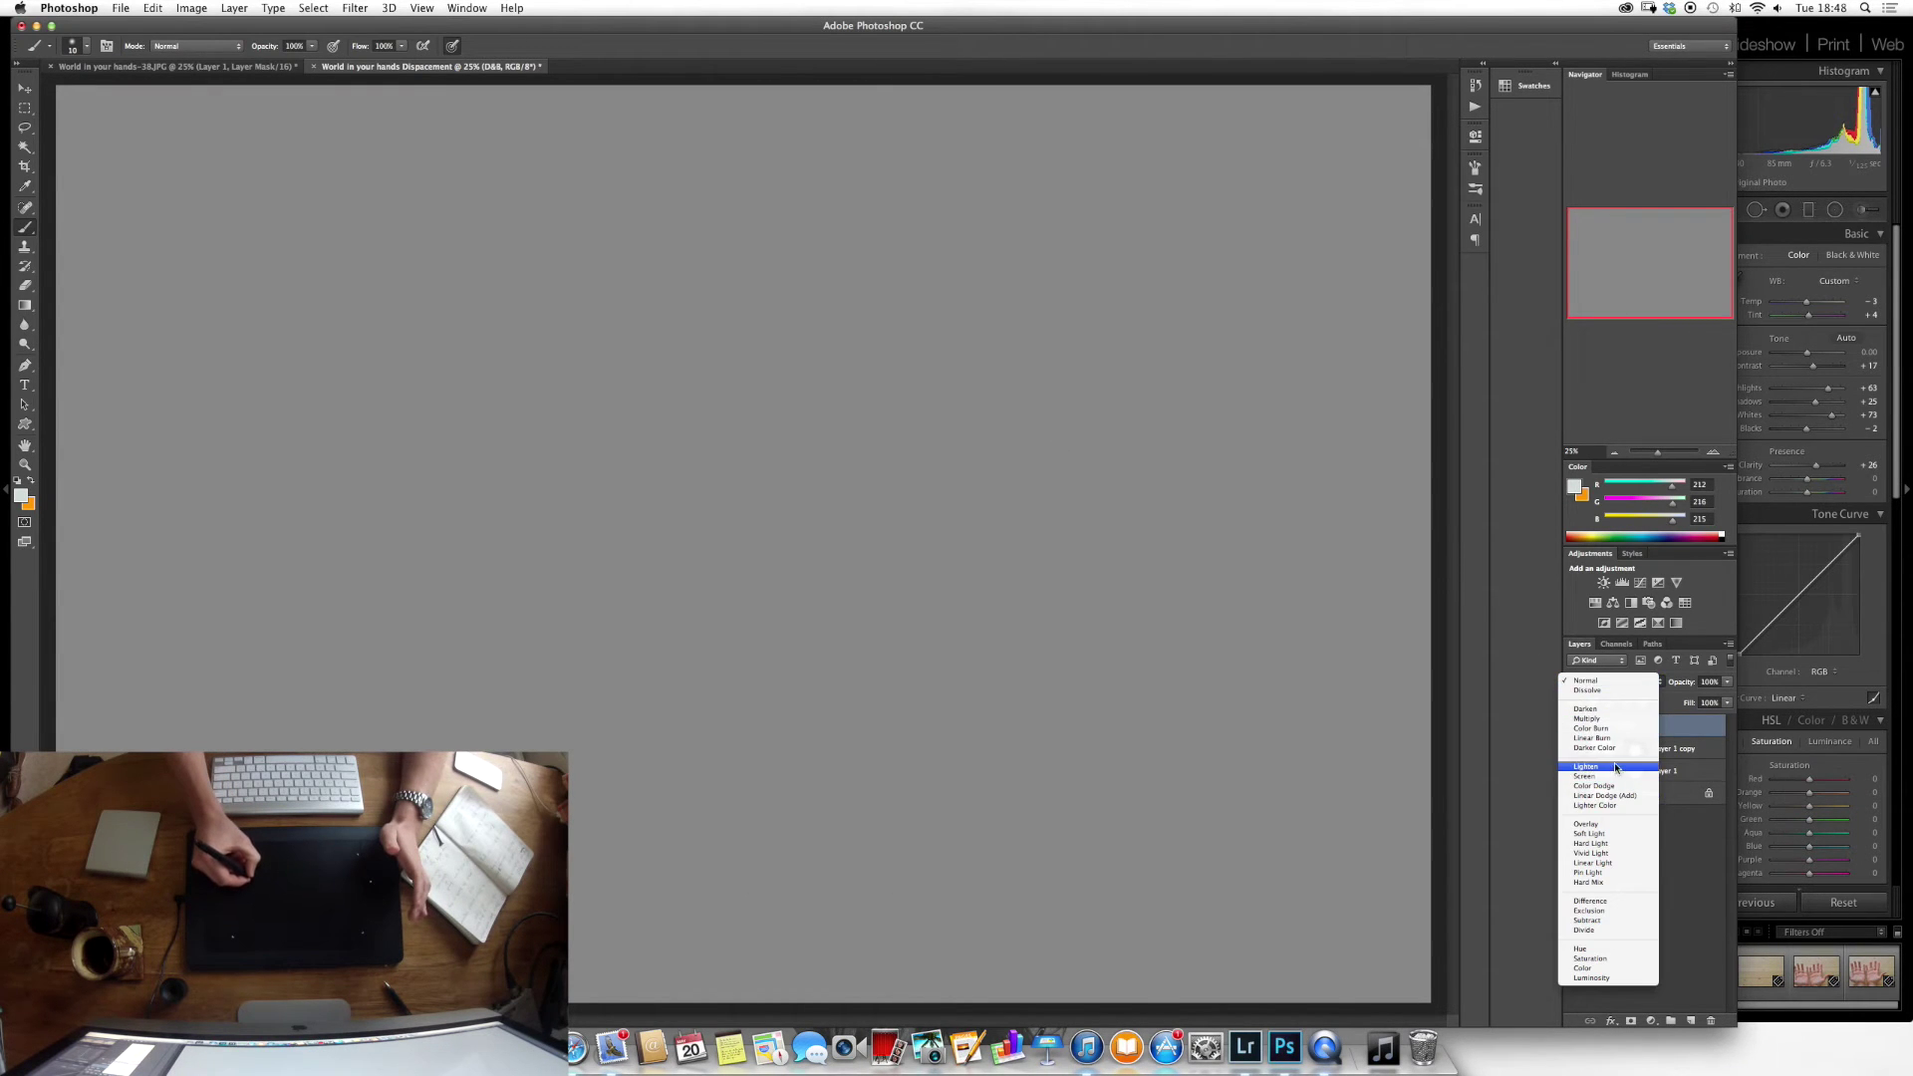
{"action": "left_click", "coordinate": [1612, 834]}
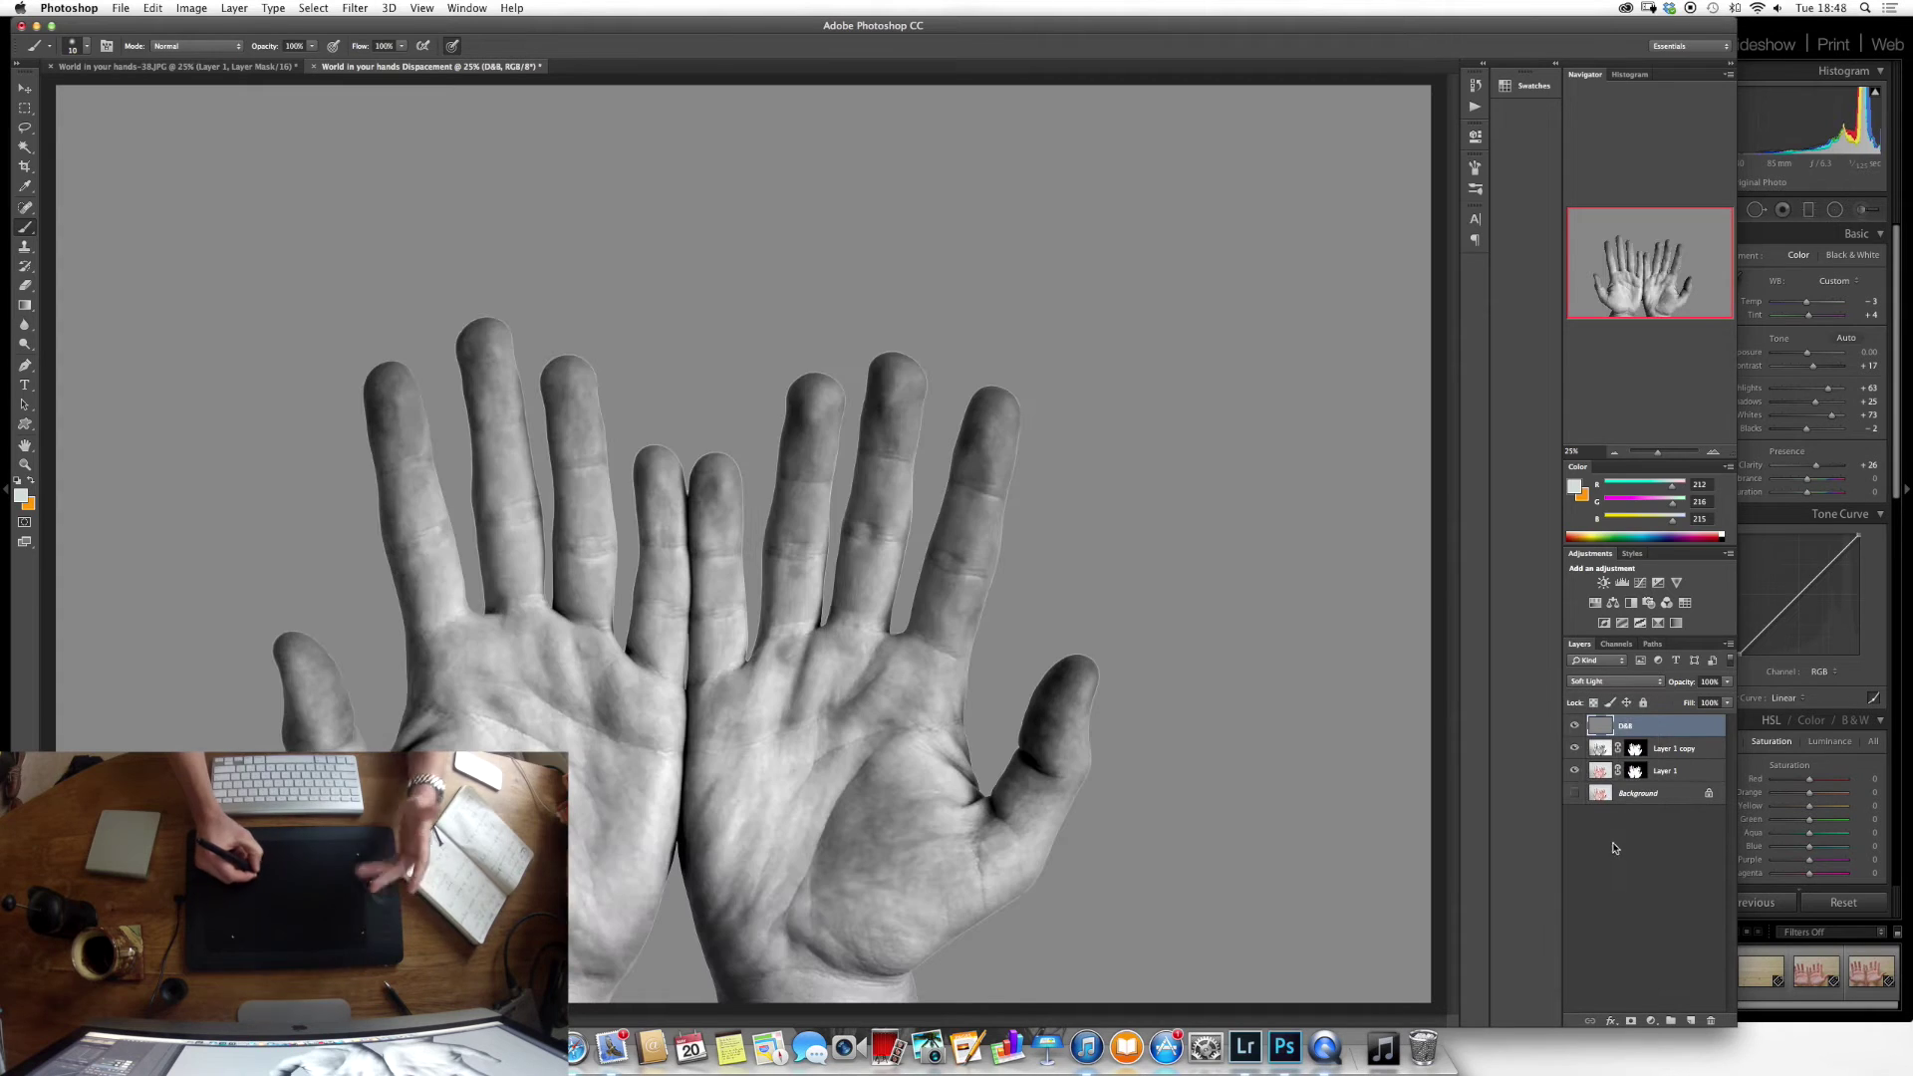
{"action": "left_click", "coordinate": [1575, 793]}
{"action": "left_click_drag", "start_coordinate": [1635, 755], "coordinate": [1635, 726]}
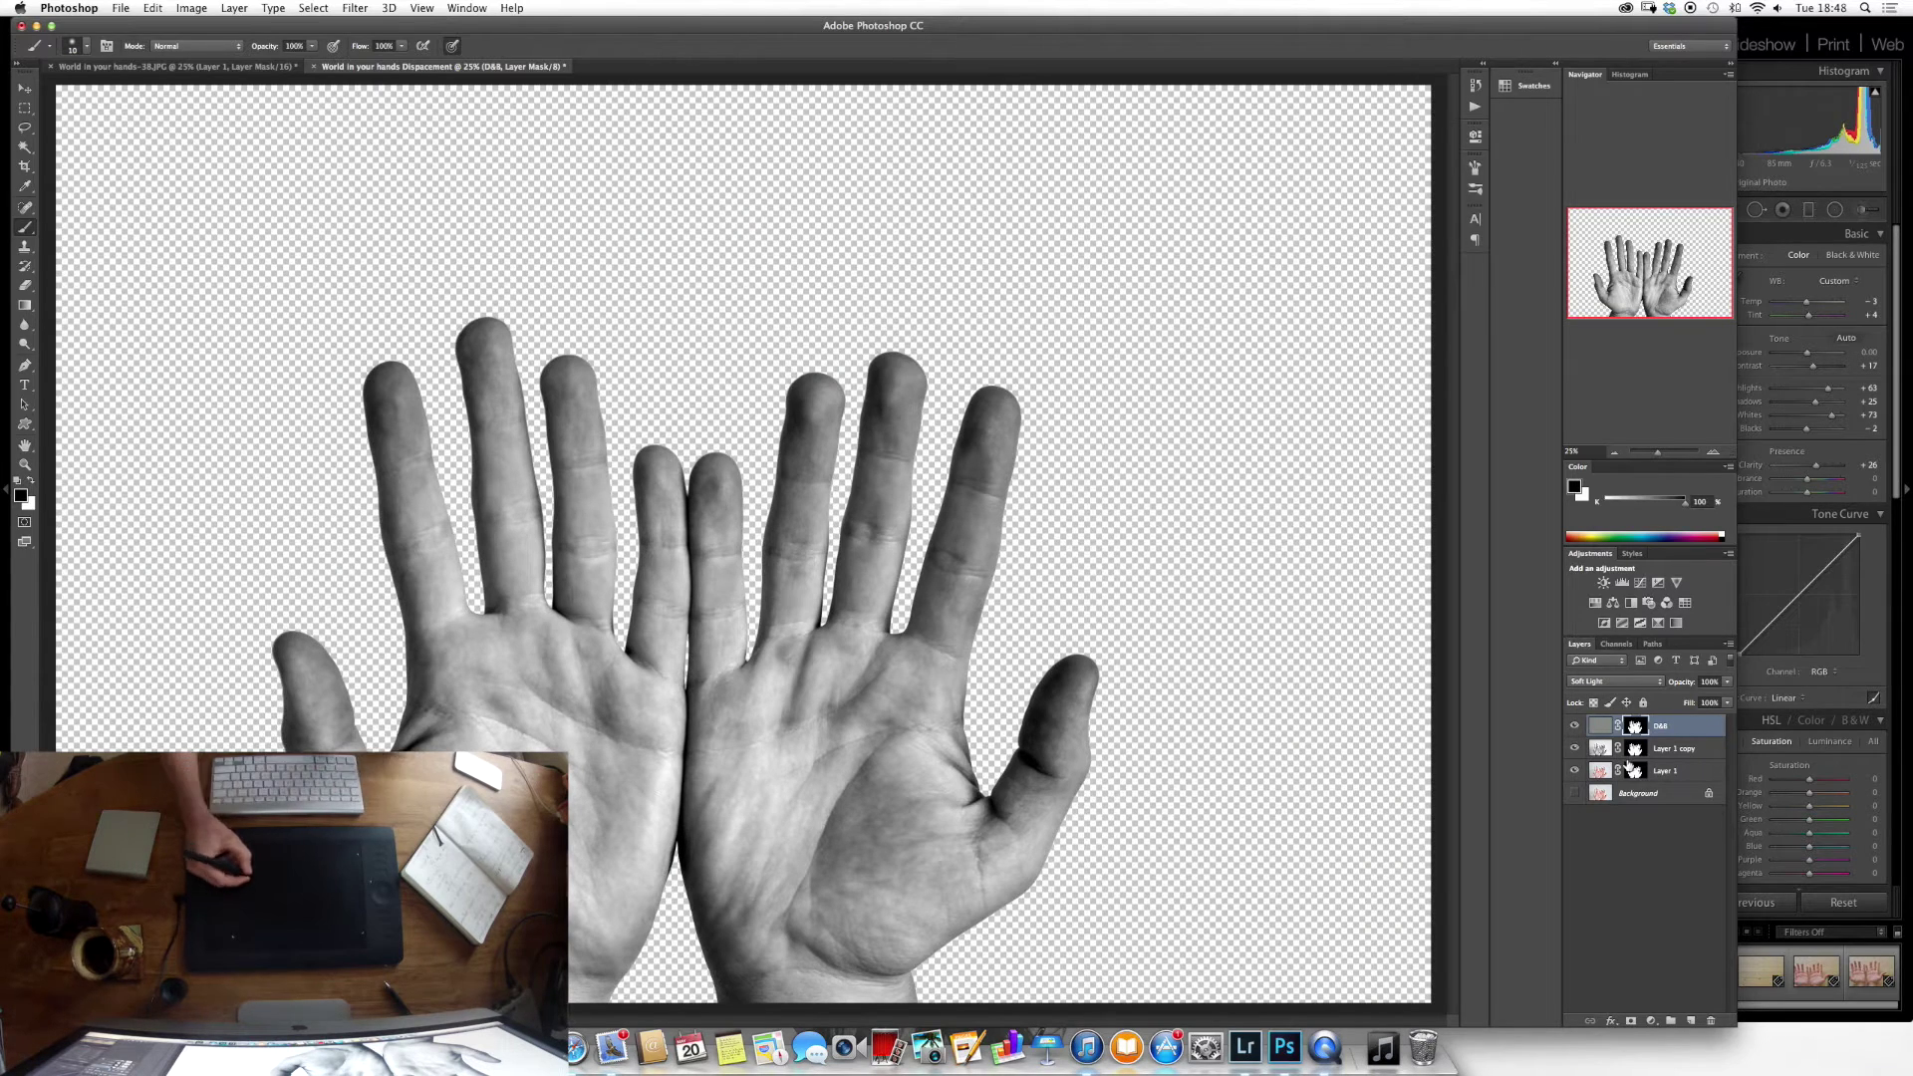
Darken the shadows and creases of the hands on the D&B layer's gray fill with the Burn tool, midtones range, 100% exposure.
{"action": "left_click", "coordinate": [28, 345]}
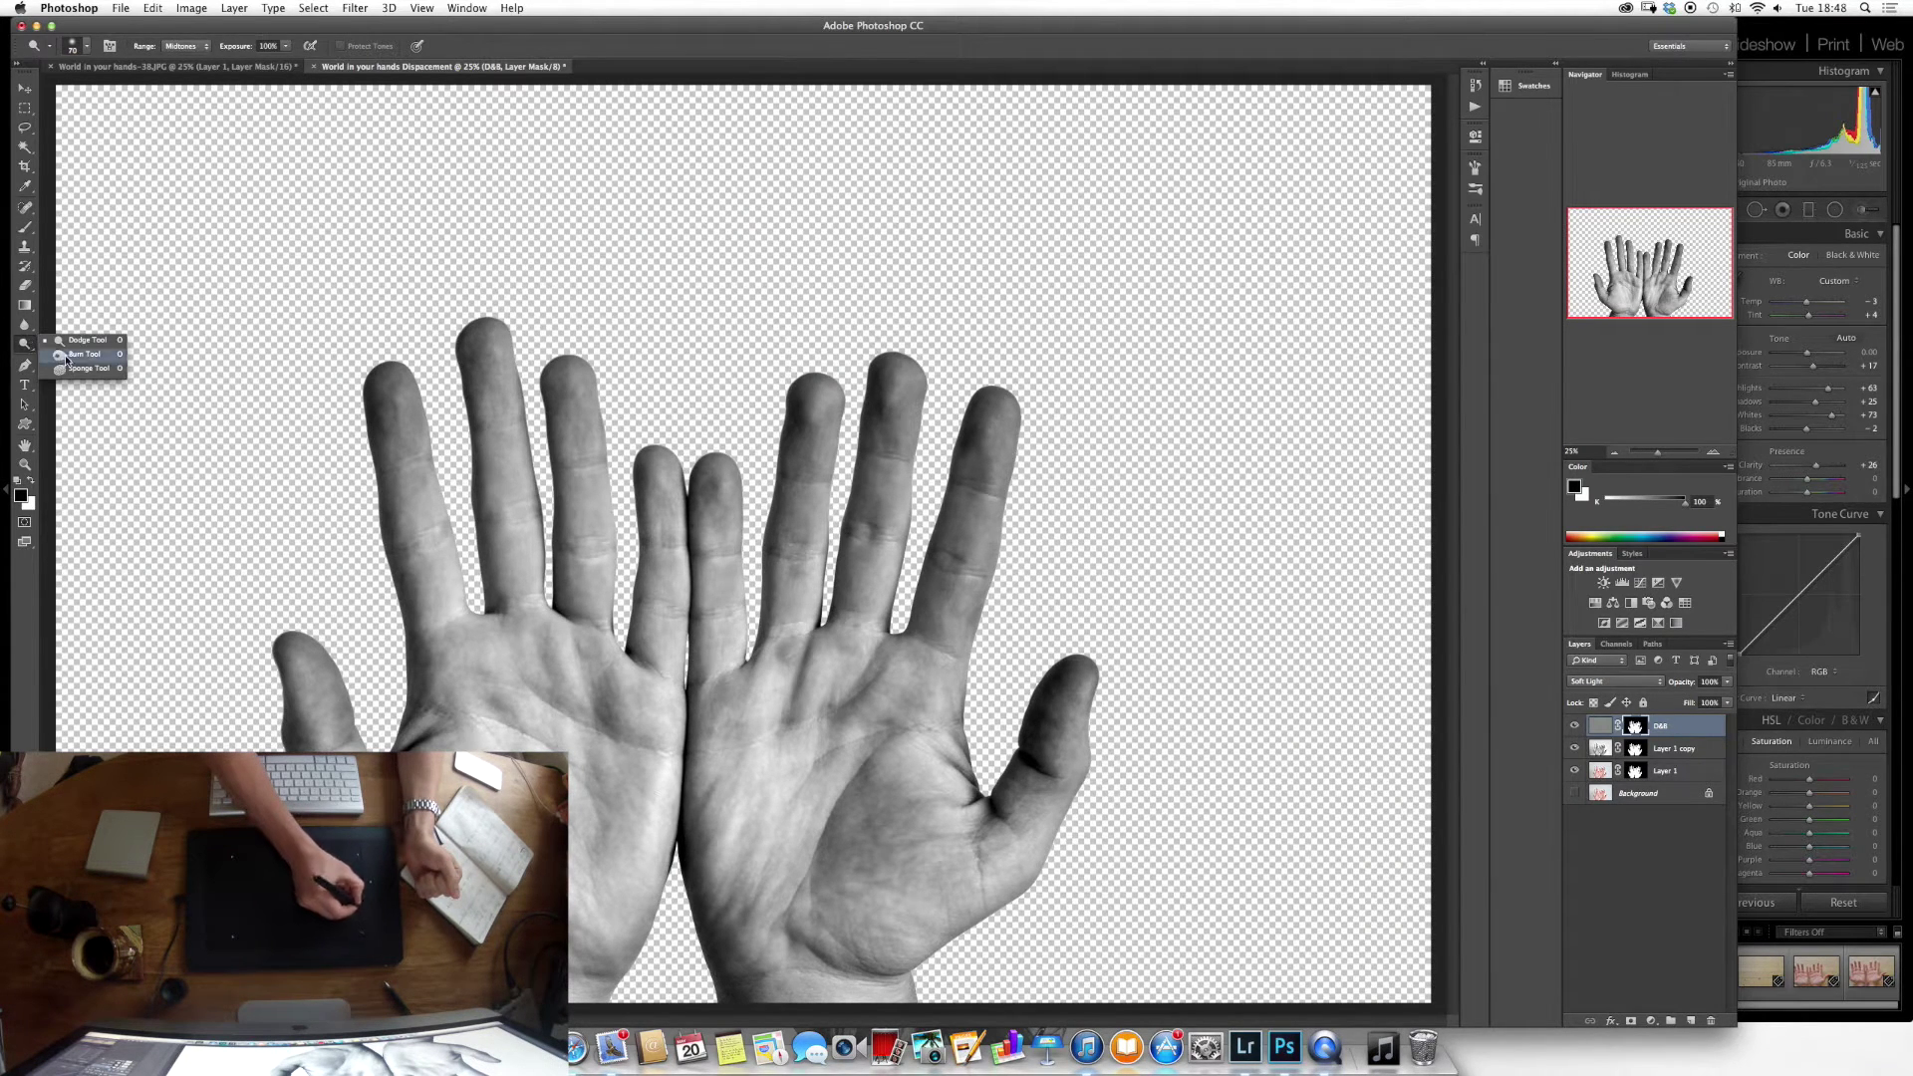
{"action": "left_click", "coordinate": [66, 356]}
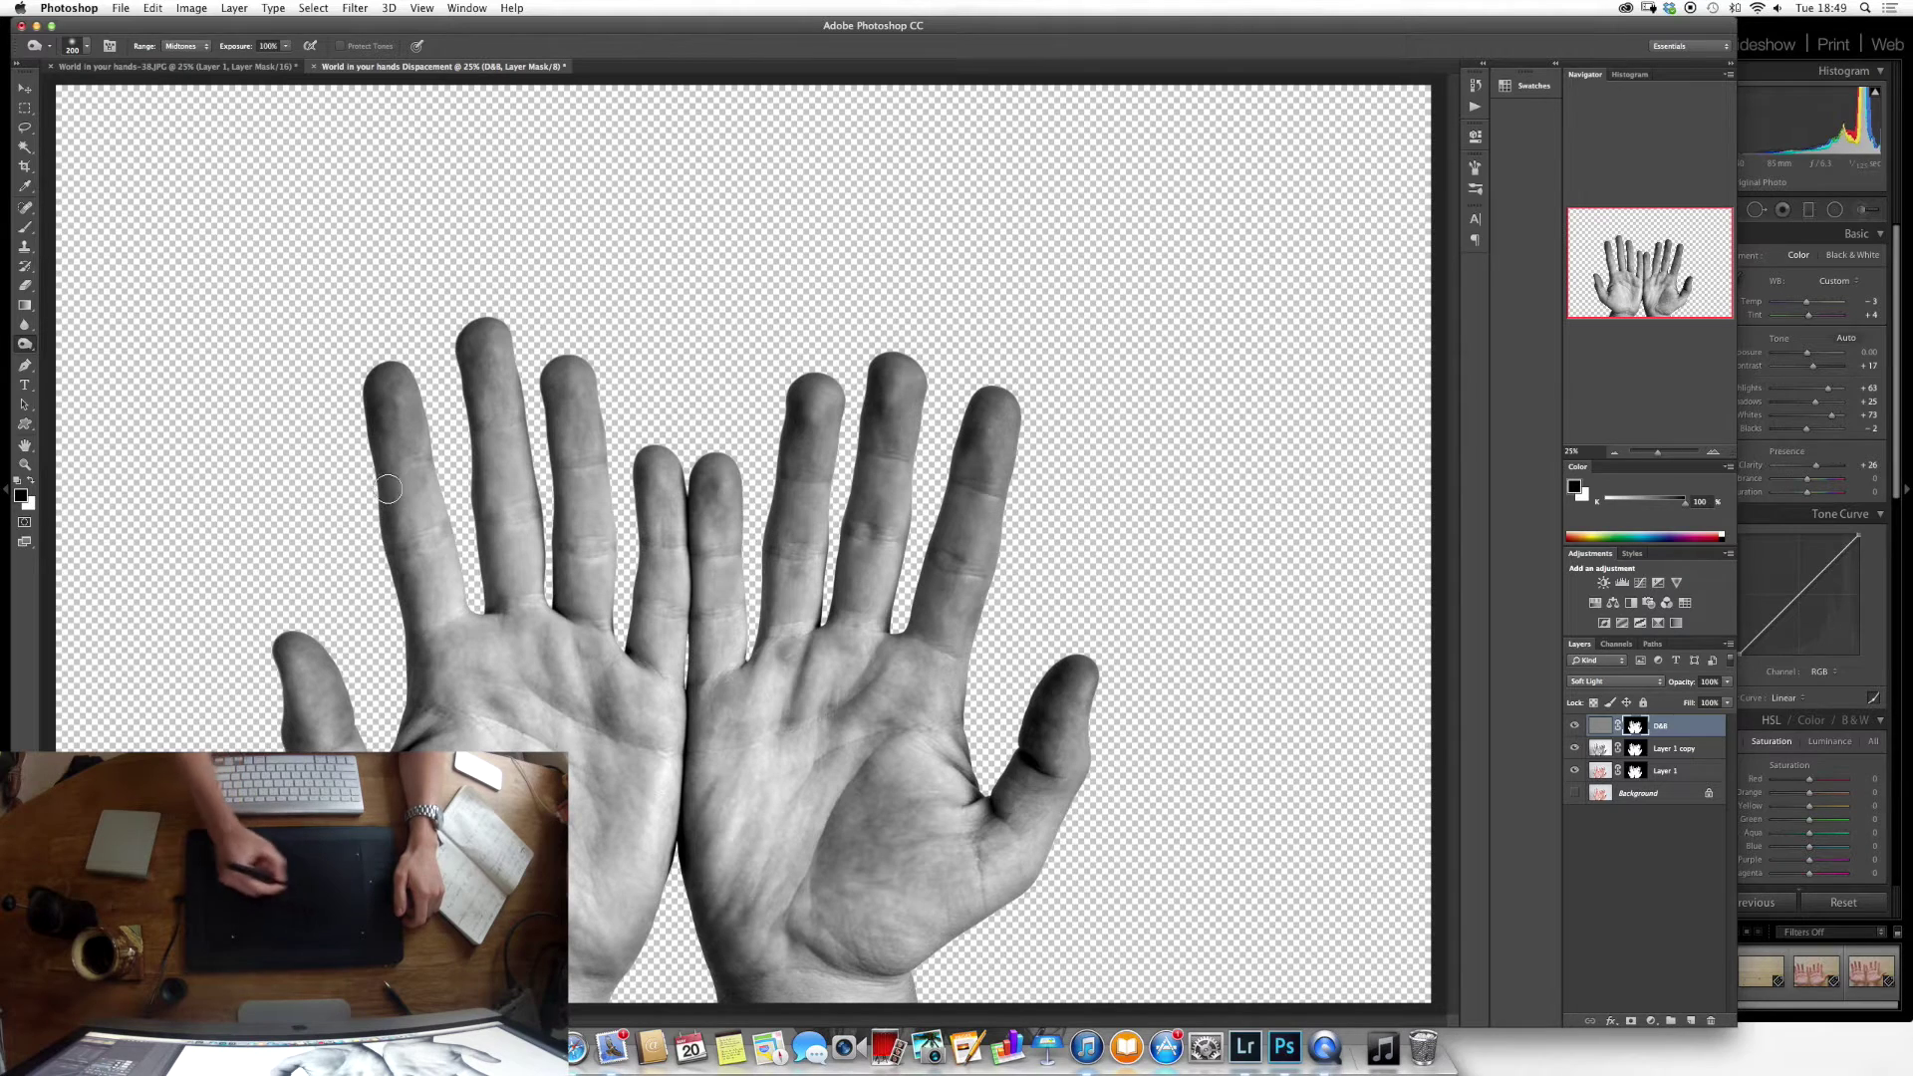
{"action": "left_click", "coordinate": [1602, 725]}
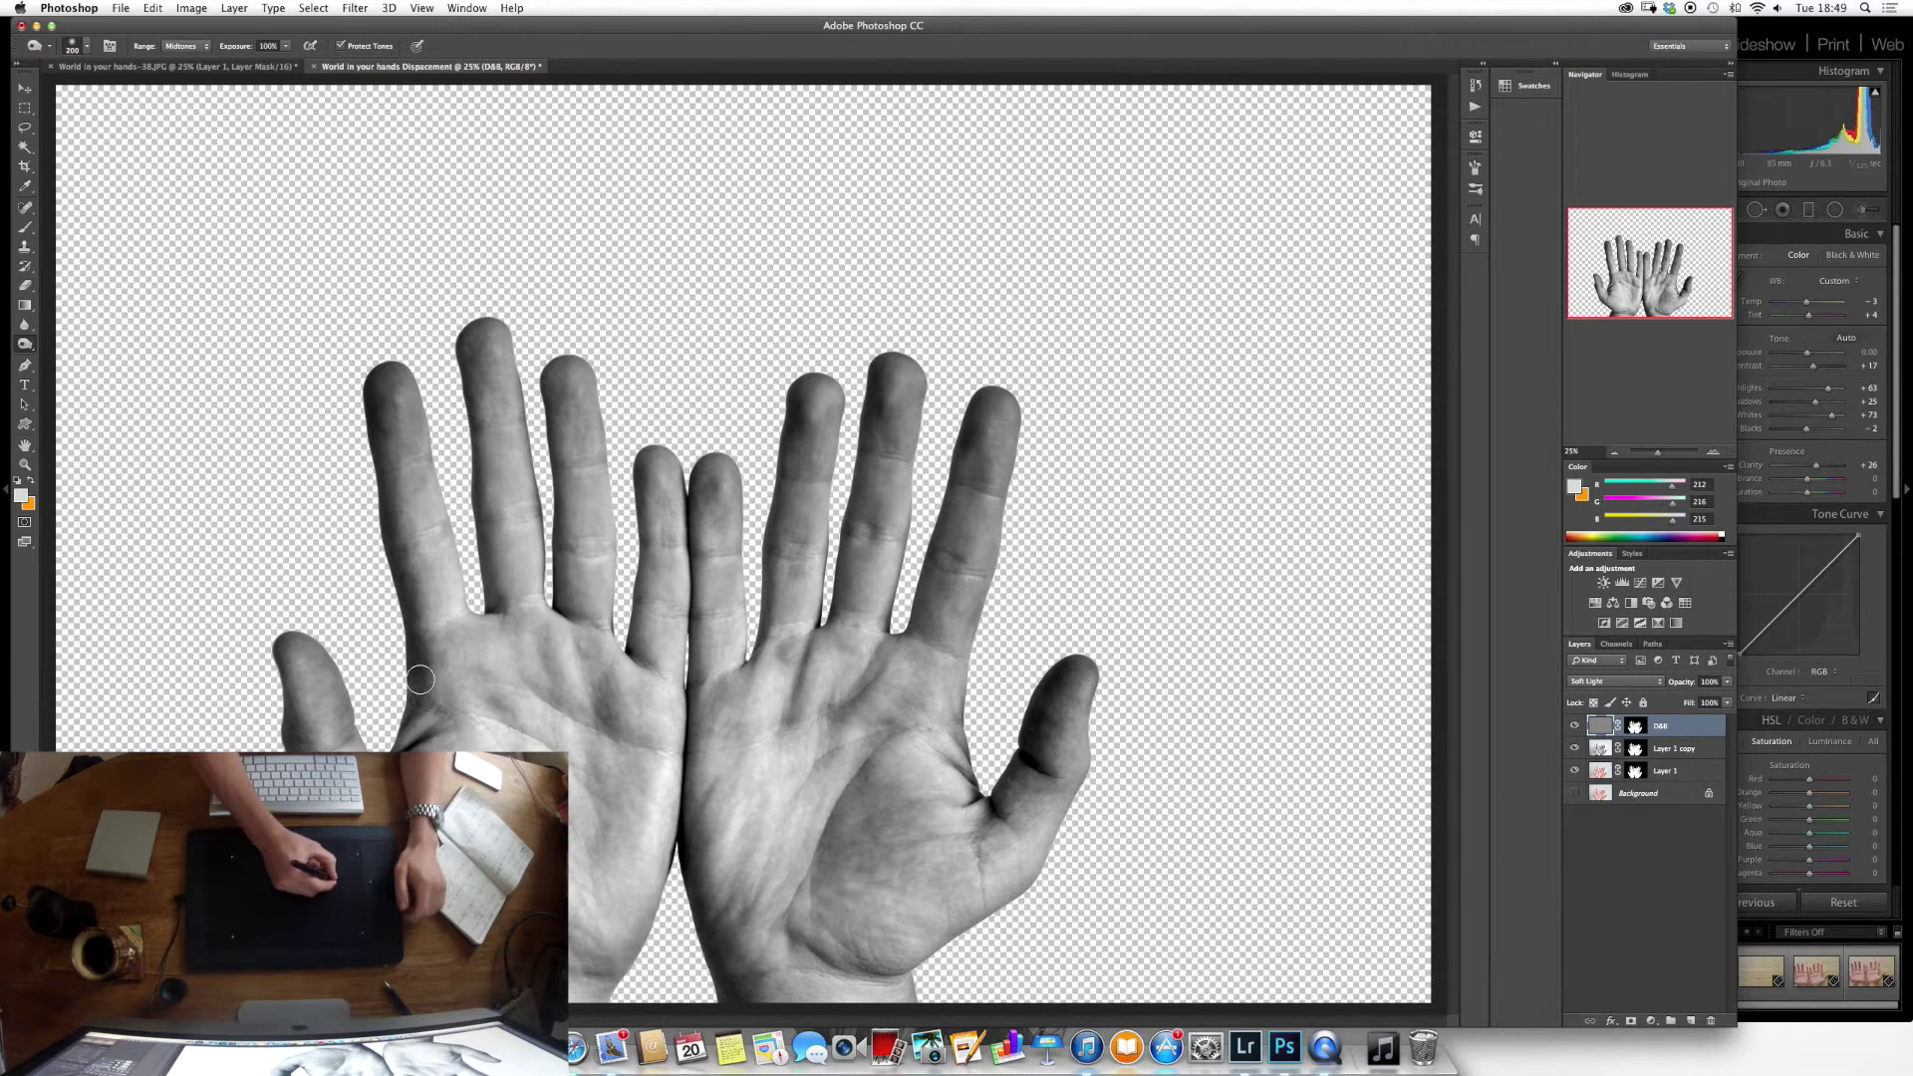
{"action": "mouse_move", "coordinate": [423, 746]}
{"action": "left_mouse_down"}
{"action": "mouse_move", "coordinate": [403, 378]}
{"action": "mouse_move", "coordinate": [493, 613]}
{"action": "left_mouse_up"}
{"action": "mouse_move", "coordinate": [630, 650]}
{"action": "left_mouse_down"}
{"action": "mouse_move", "coordinate": [717, 468]}
{"action": "mouse_move", "coordinate": [846, 413]}
{"action": "mouse_move", "coordinate": [760, 568]}
{"action": "mouse_move", "coordinate": [853, 513]}
{"action": "mouse_move", "coordinate": [922, 409]}
{"action": "left_mouse_up"}
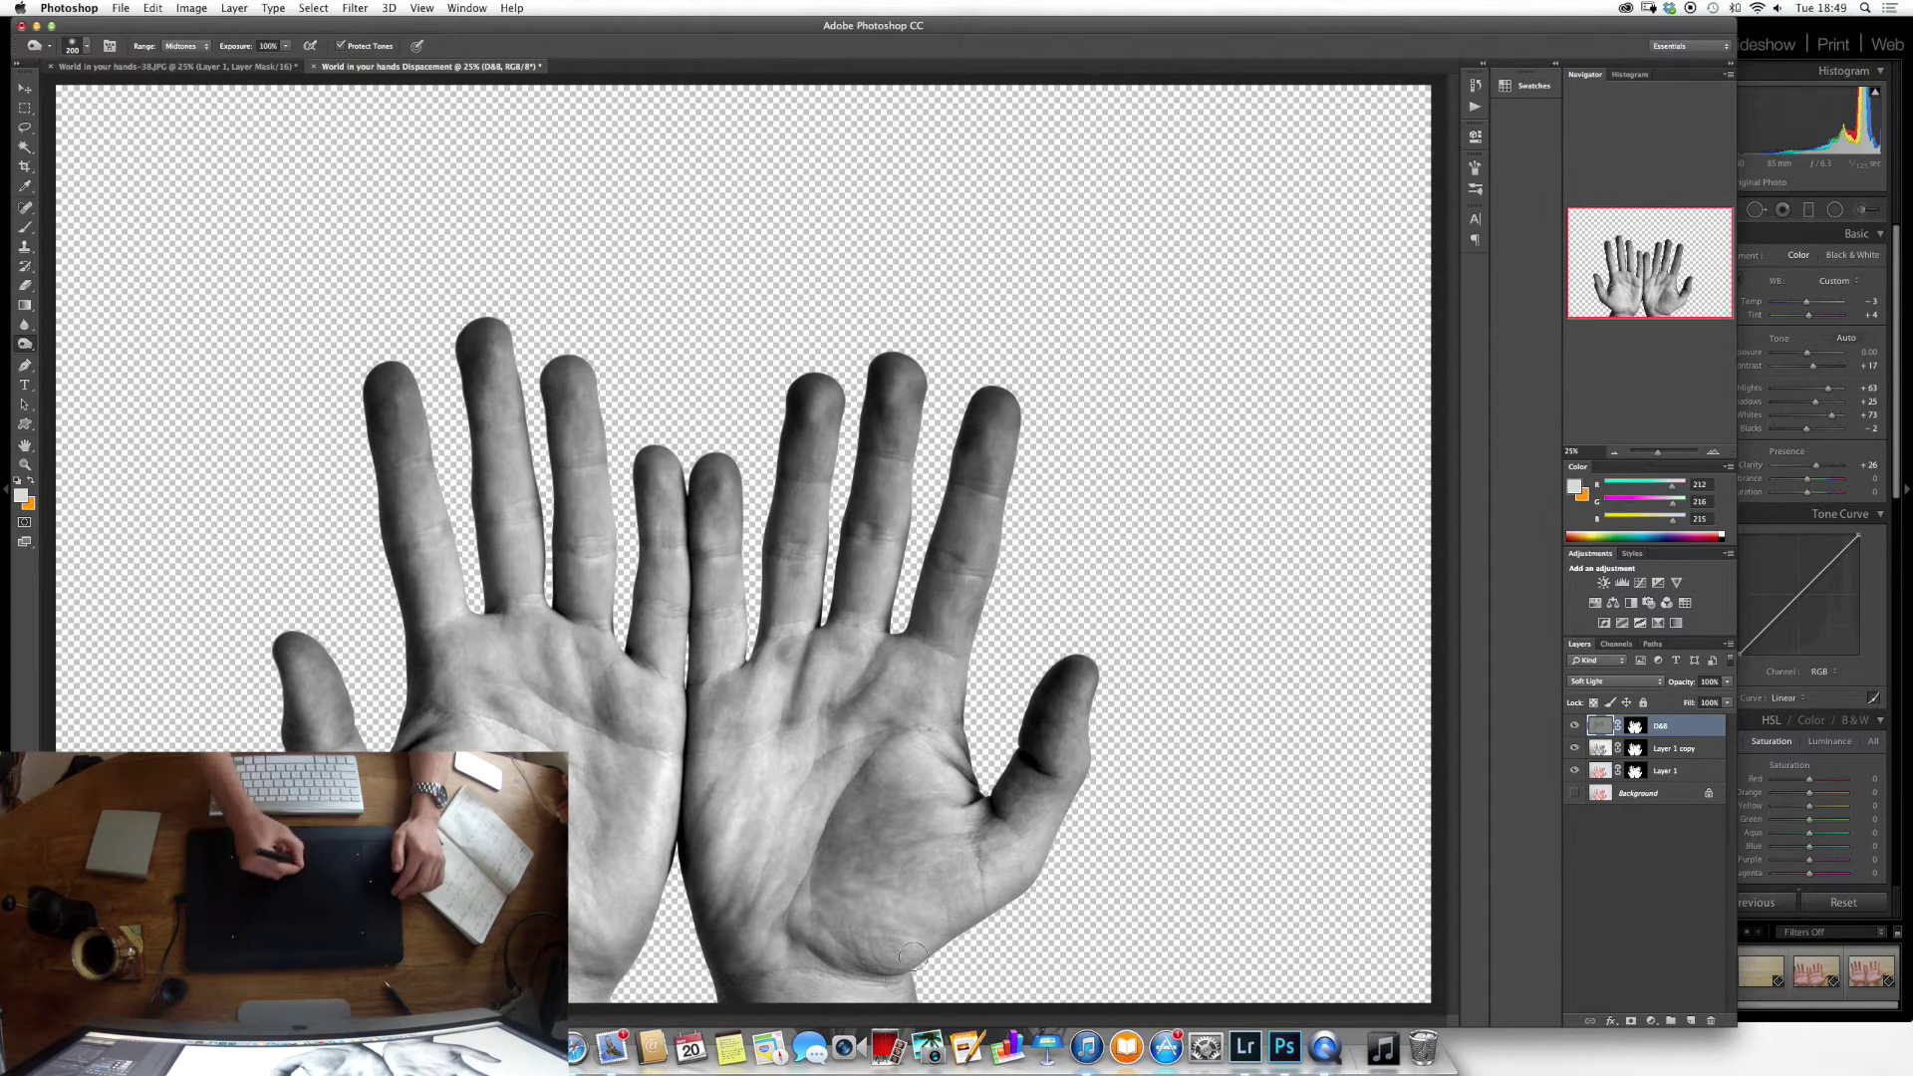
{"action": "key", "text": "bracketleft"}
{"action": "key", "text": "bracketleft"}
{"action": "key", "text": "bracketright"}
{"action": "key", "text": "bracketright"}
{"action": "key", "text": "bracketright"}
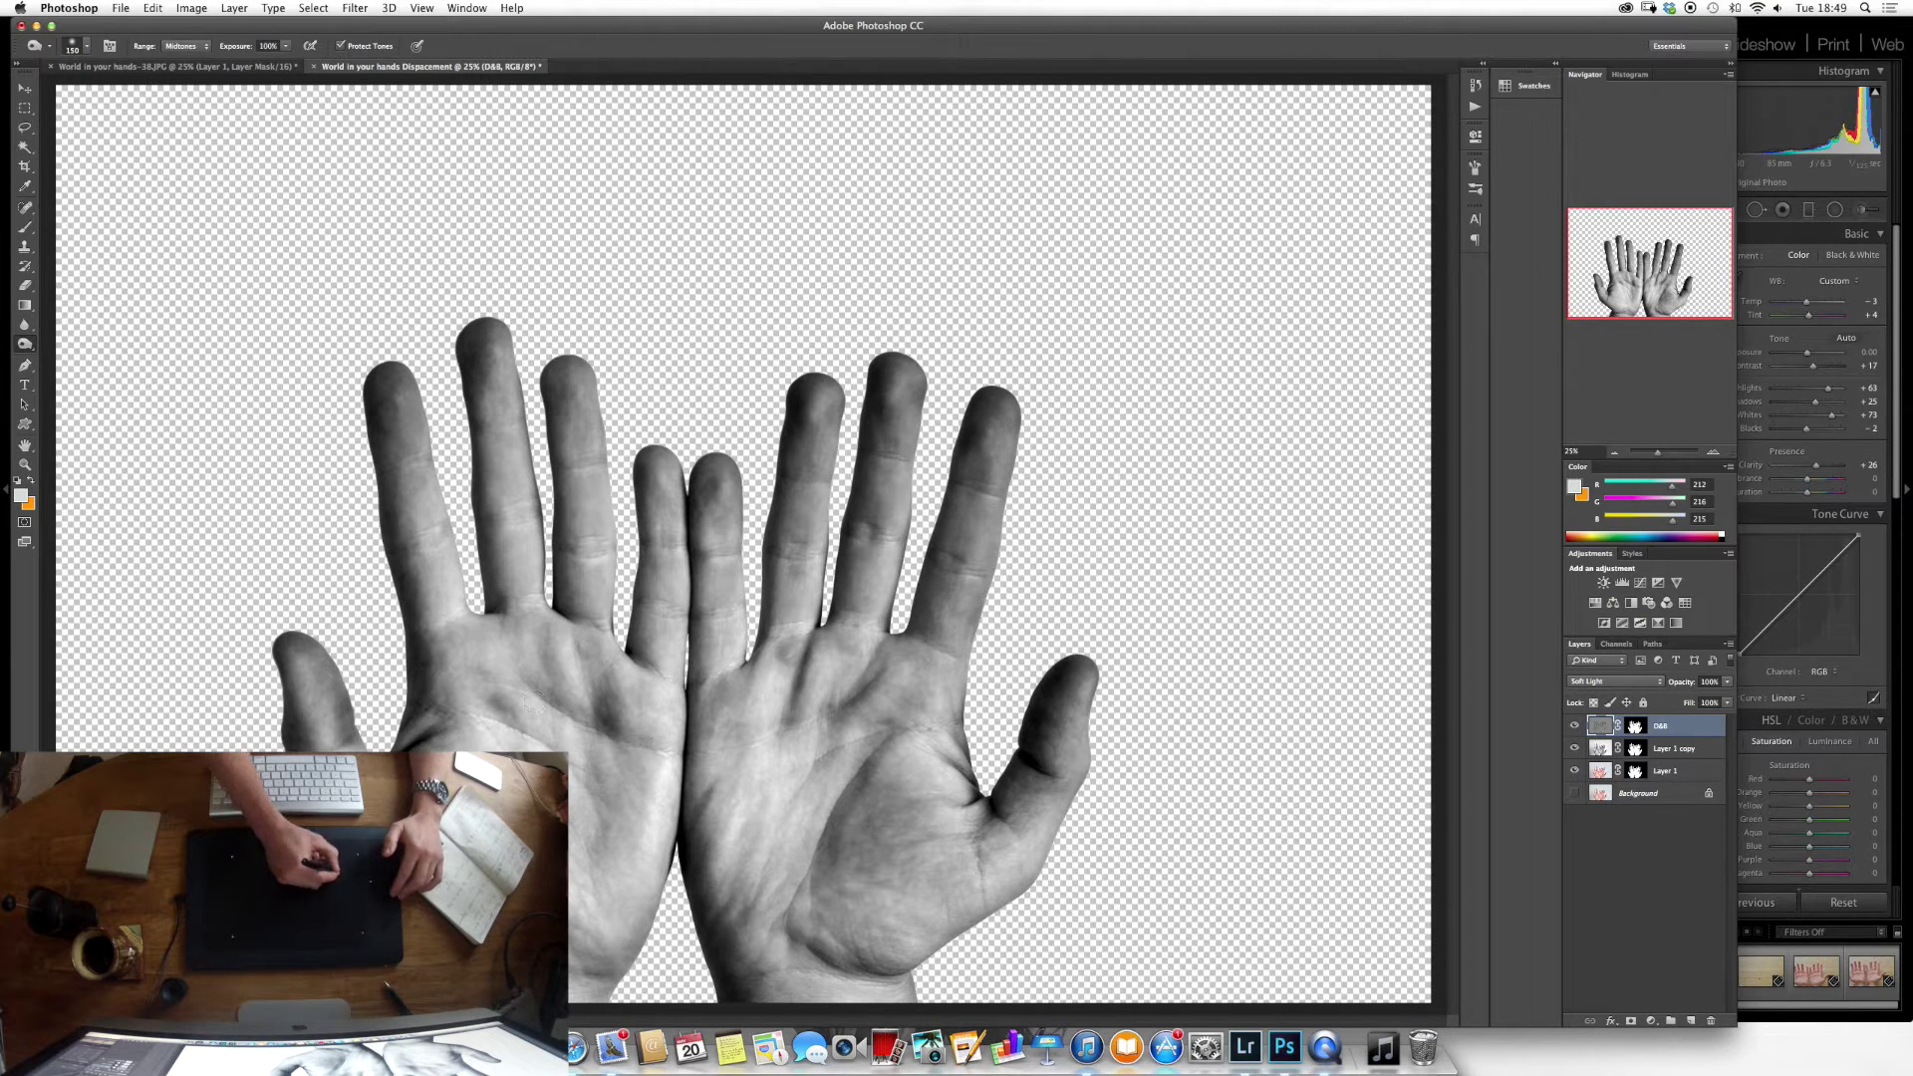
{"action": "key", "text": "bracketright"}
{"action": "key", "text": "bracketright"}
{"action": "key", "text": "bracketright"}
{"action": "key", "text": "bracketright"}
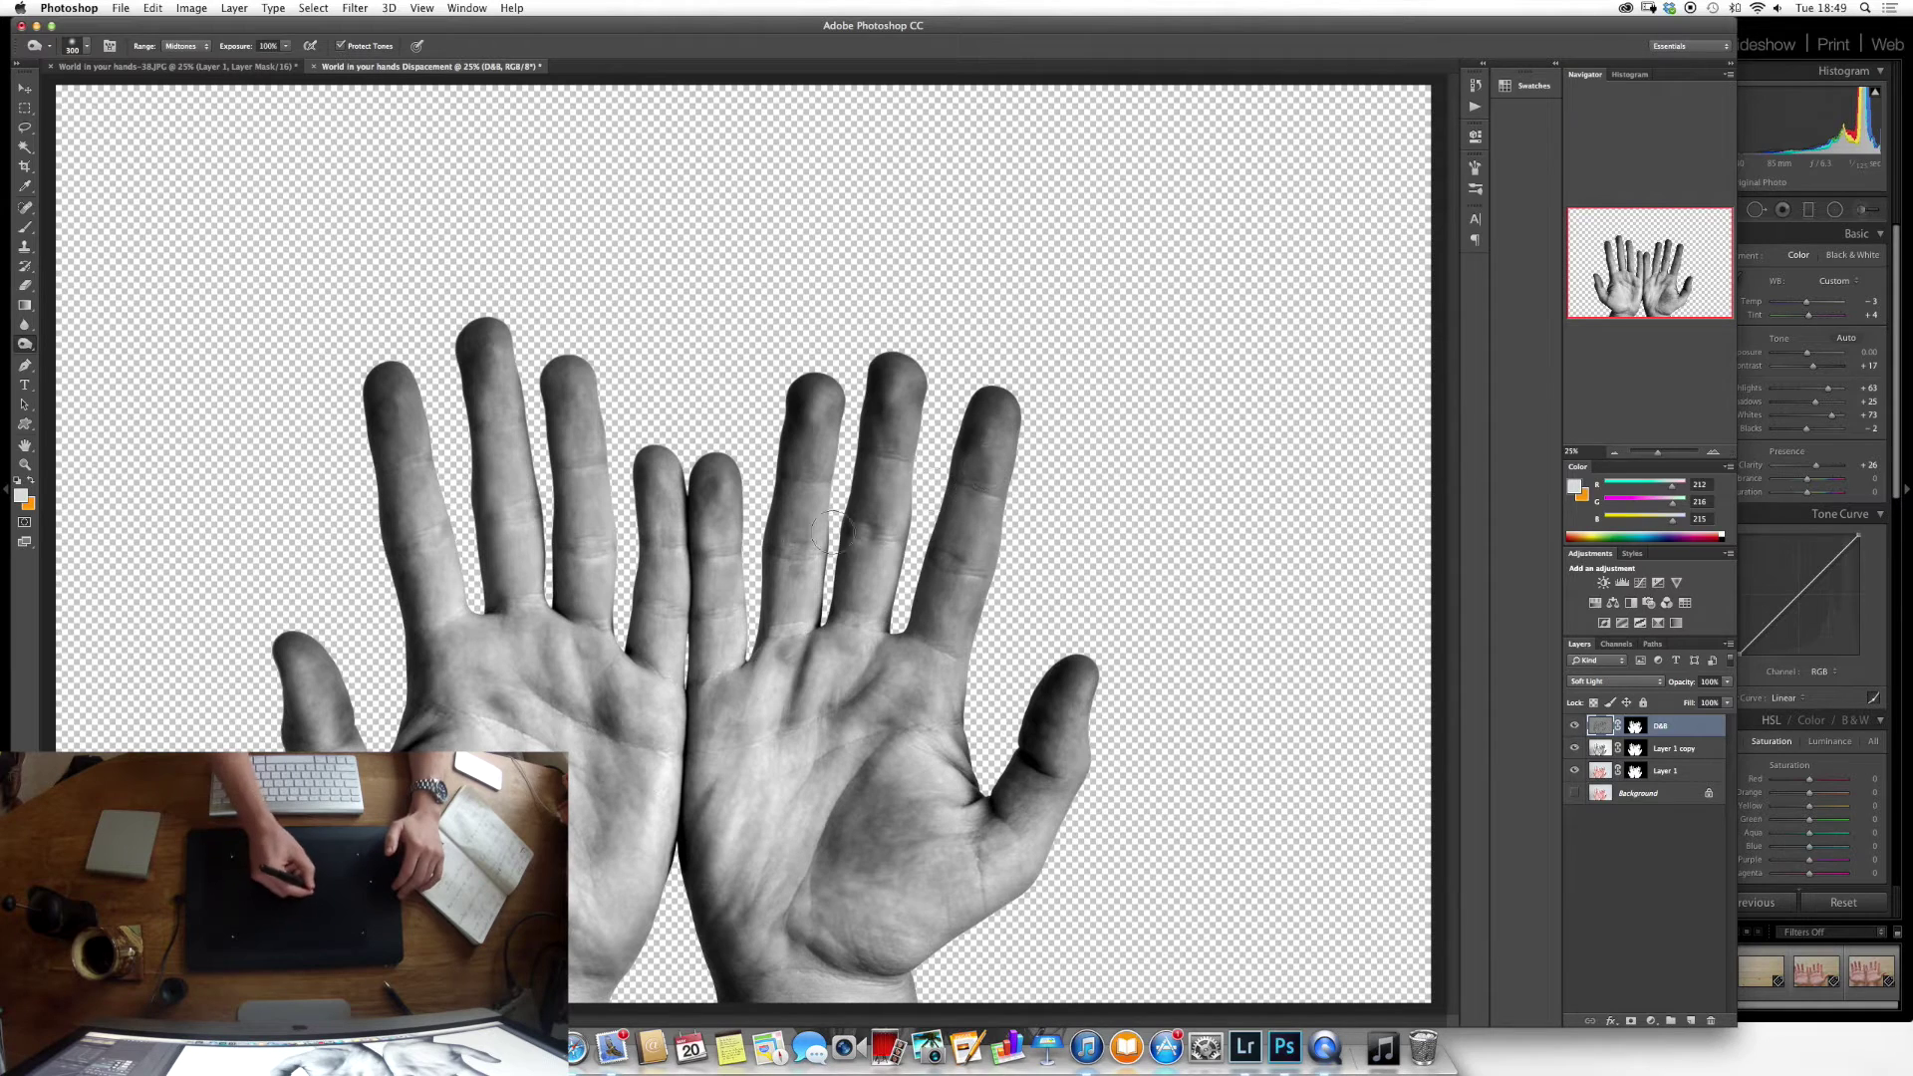
Lighten the highlights along the fingers on the D&B layer with the Dodge tool, midtones range, 100% exposure.
{"action": "left_click", "coordinate": [25, 345]}
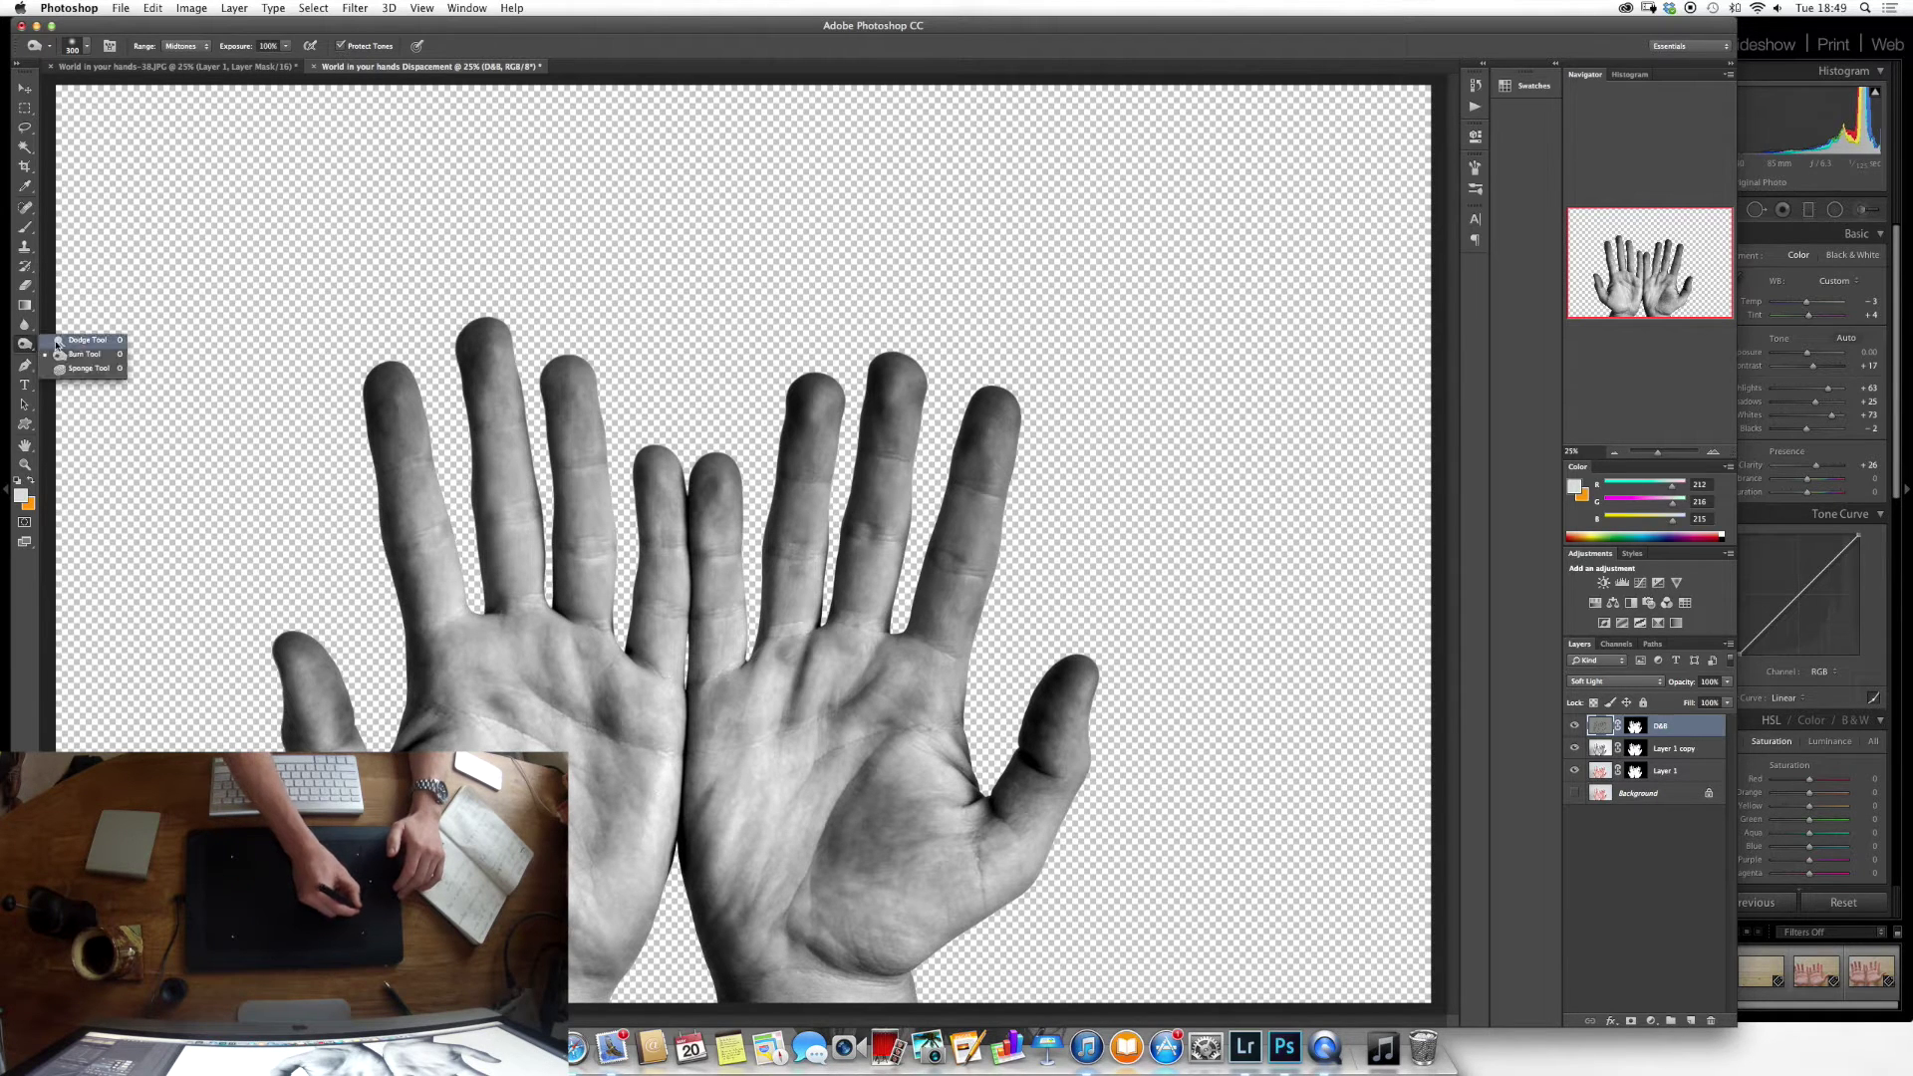
{"action": "left_click", "coordinate": [75, 361]}
{"action": "left_click_drag", "start_coordinate": [418, 429], "coordinate": [434, 566]}
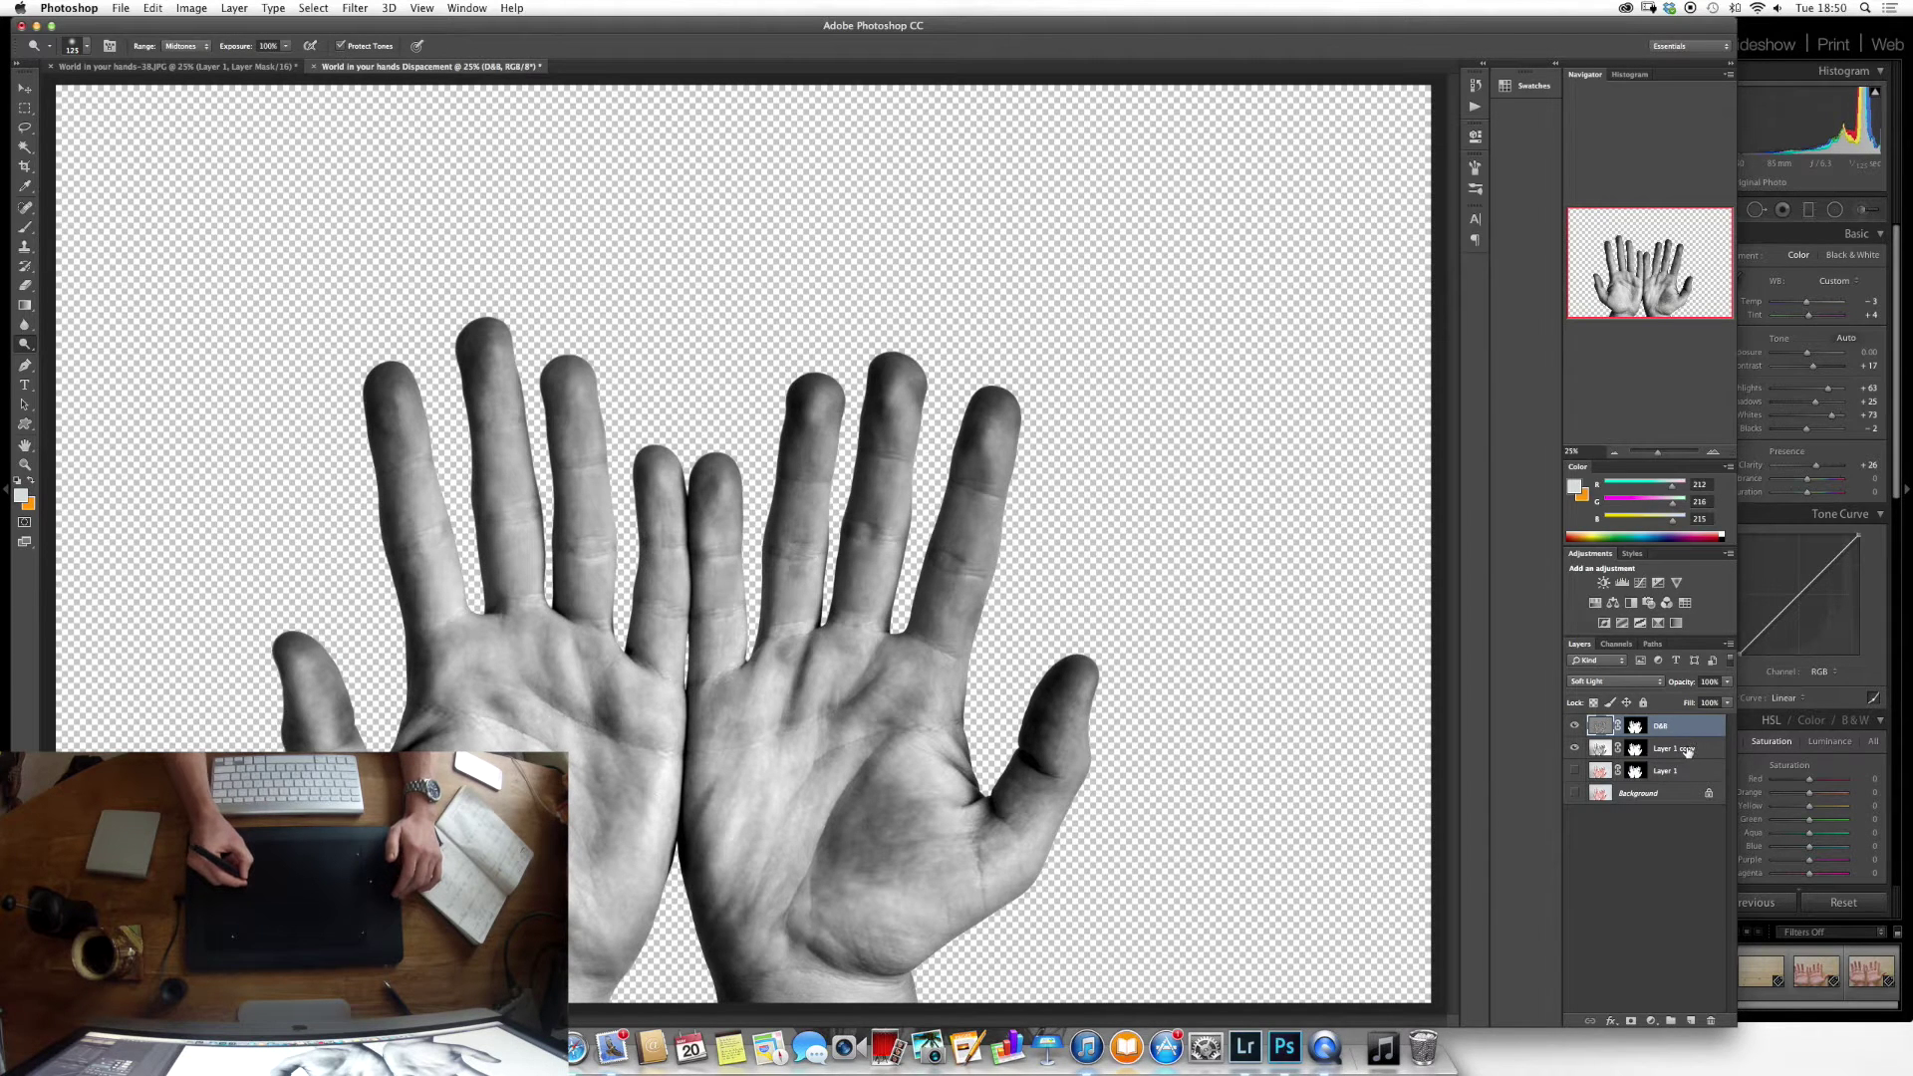
Merge the D&B layer and Layer 1 copy into a single layer.
{"action": "left_click", "coordinate": [1687, 752]}
{"action": "right_click", "coordinate": [1696, 753]}
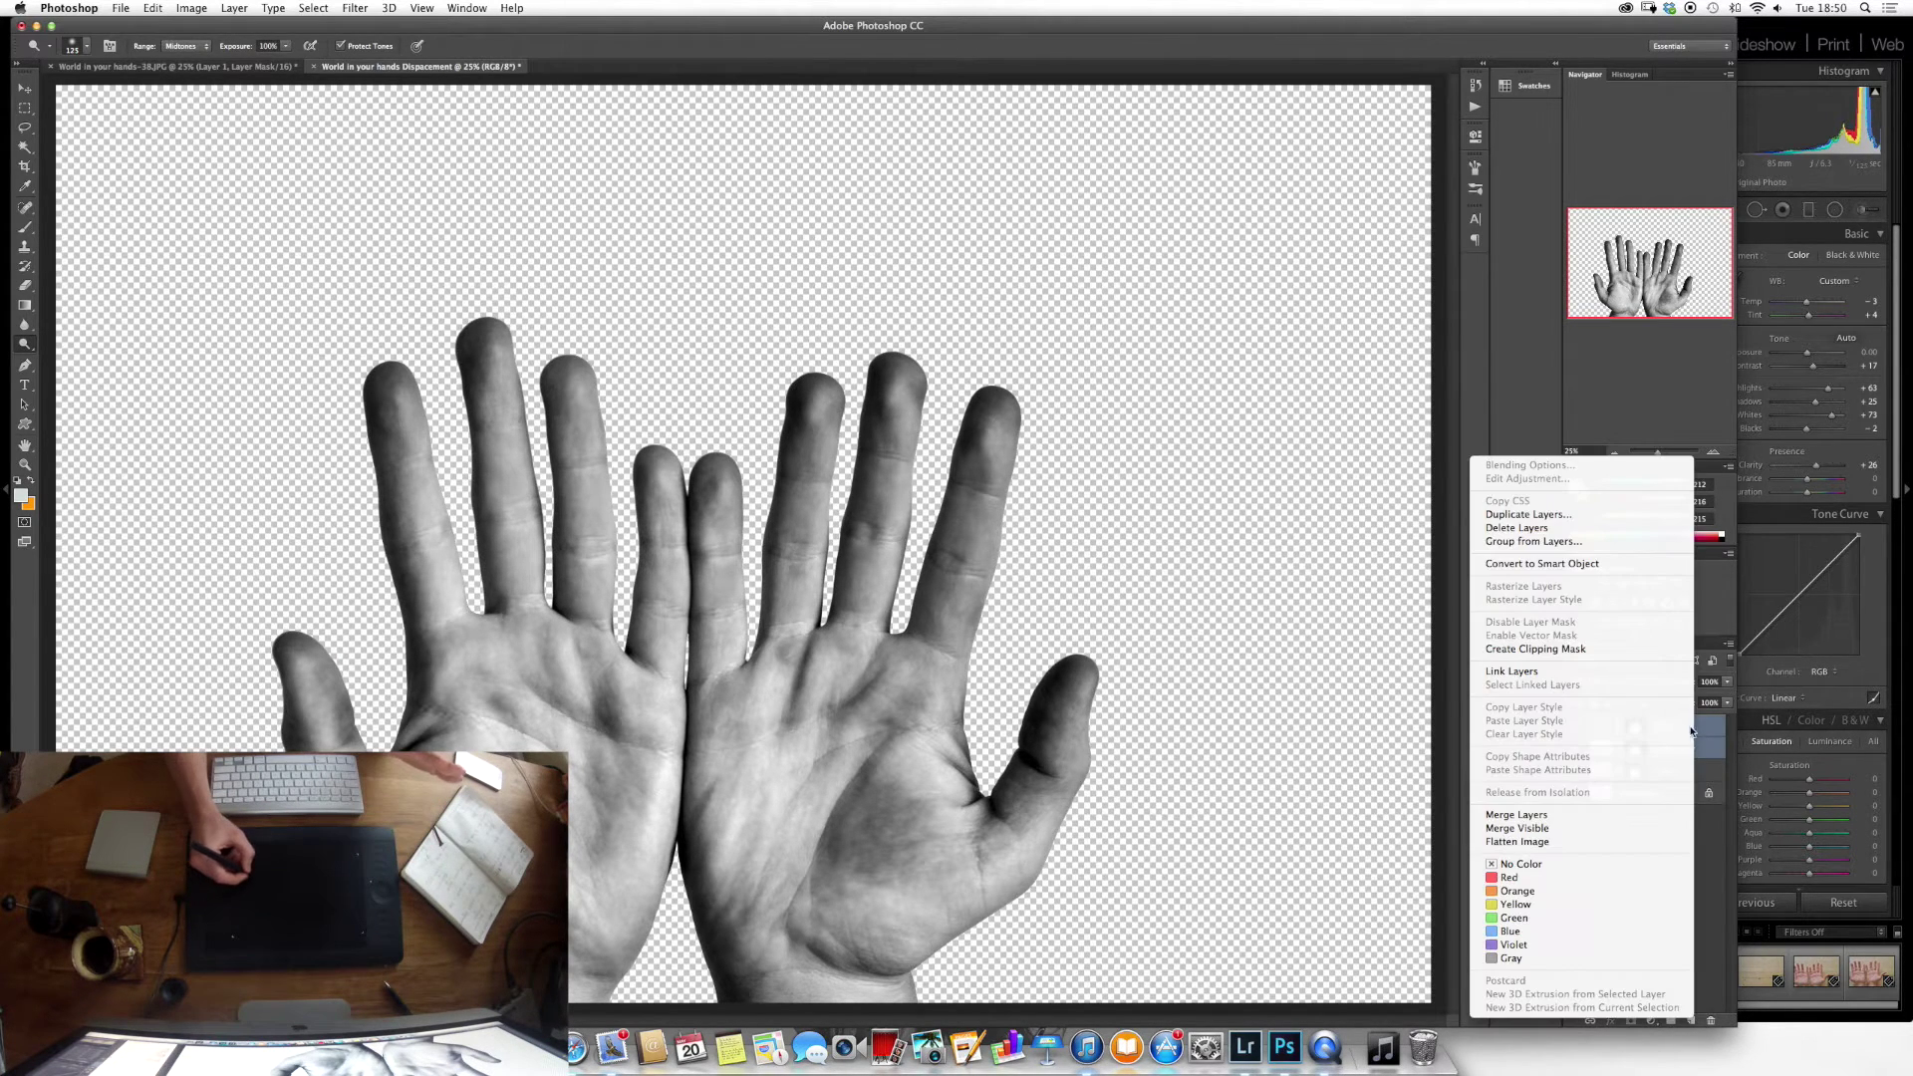
{"action": "left_click", "coordinate": [1609, 820]}
{"action": "key", "text": "super+e"}
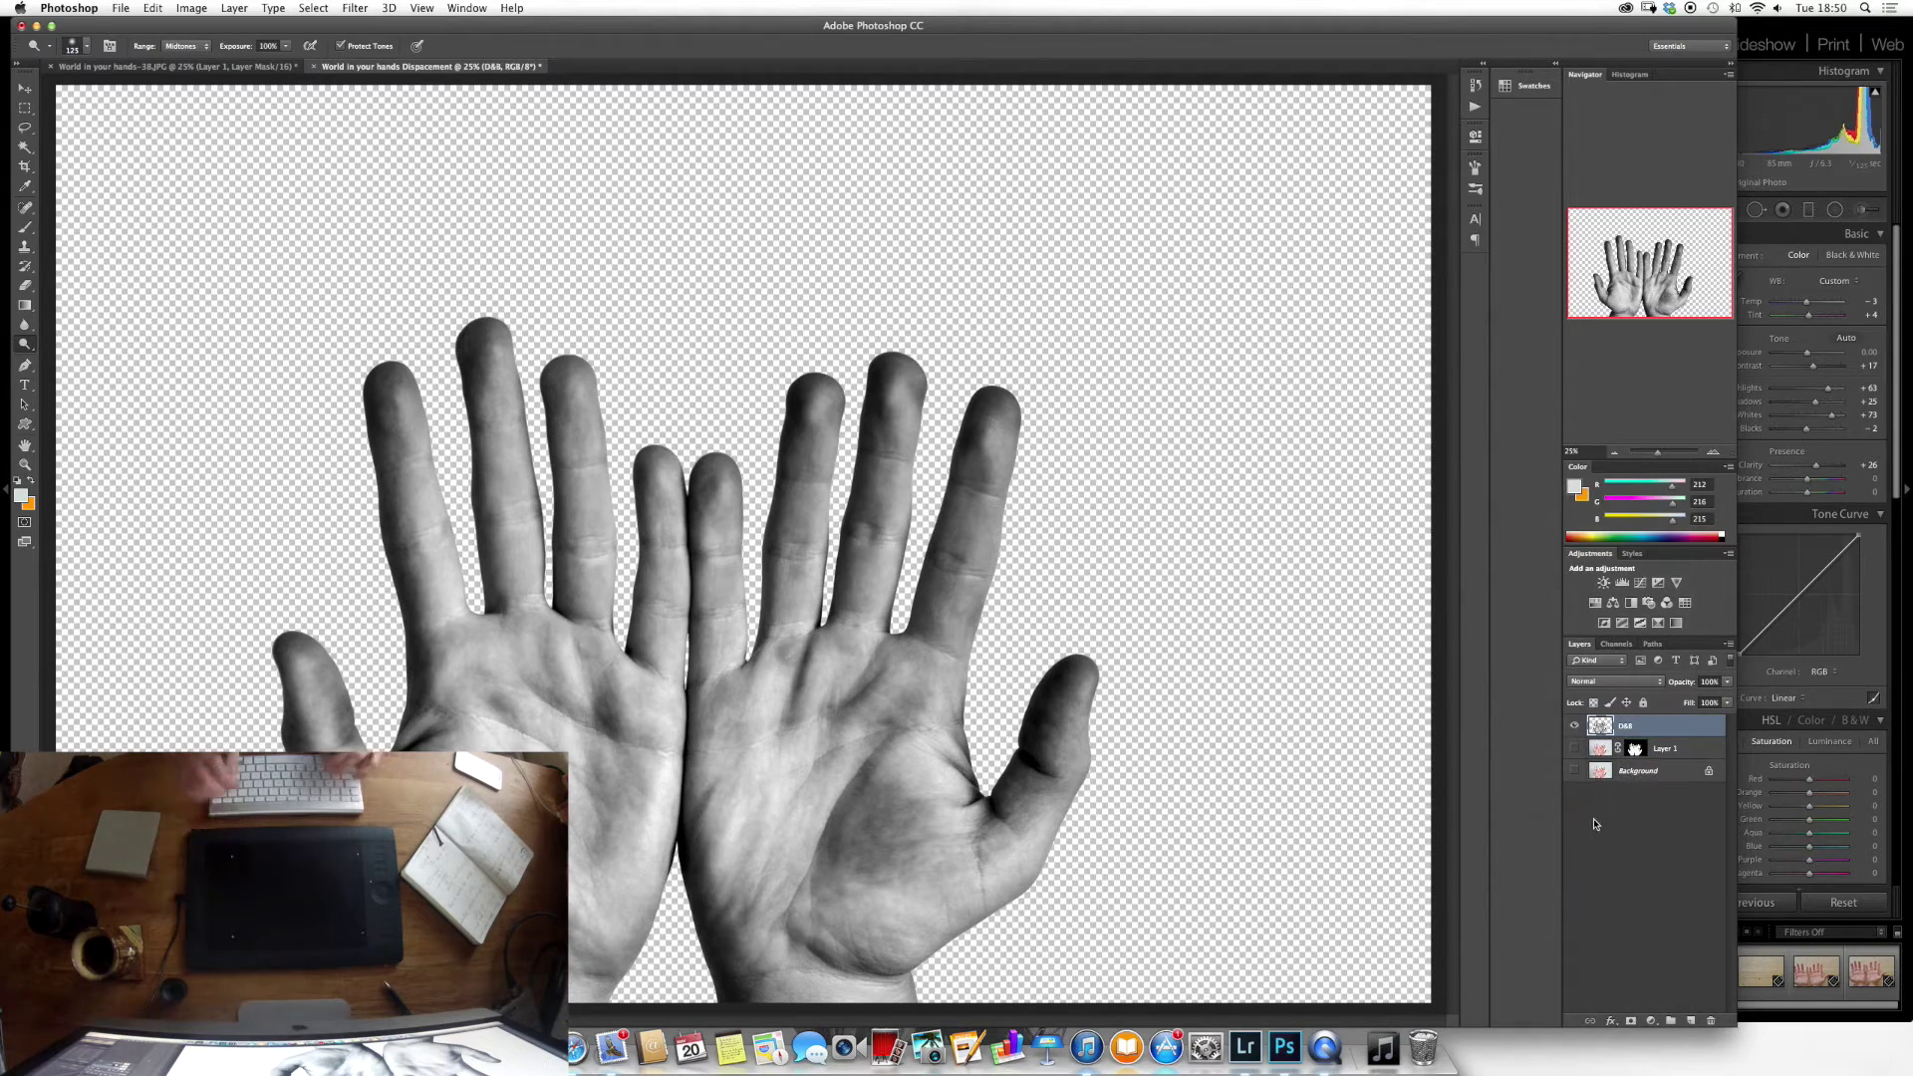
Apply the Despeckle filter to the merged grayscale hands layer.
{"action": "key", "text": "super+plus"}
{"action": "key", "text": "super+plus"}
{"action": "key", "text": "super+plus"}
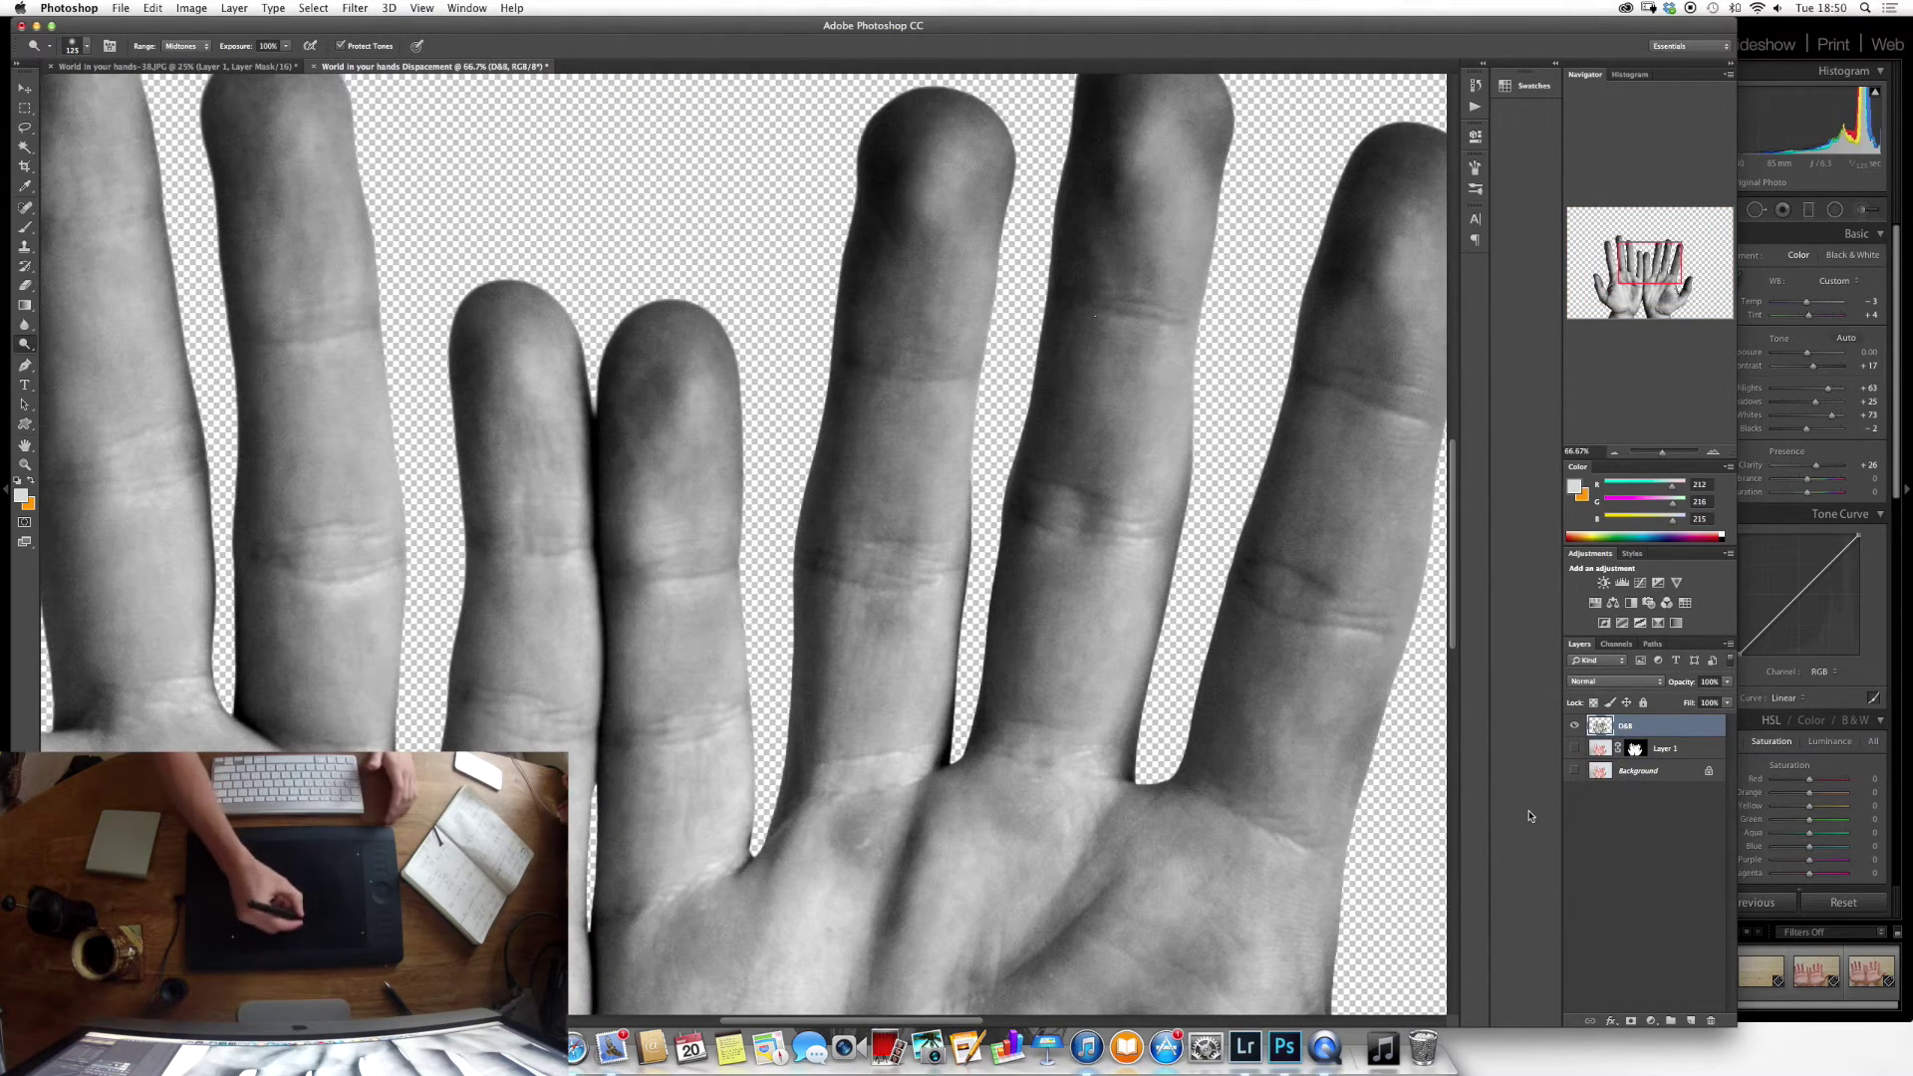
{"action": "left_click", "coordinate": [355, 8]}
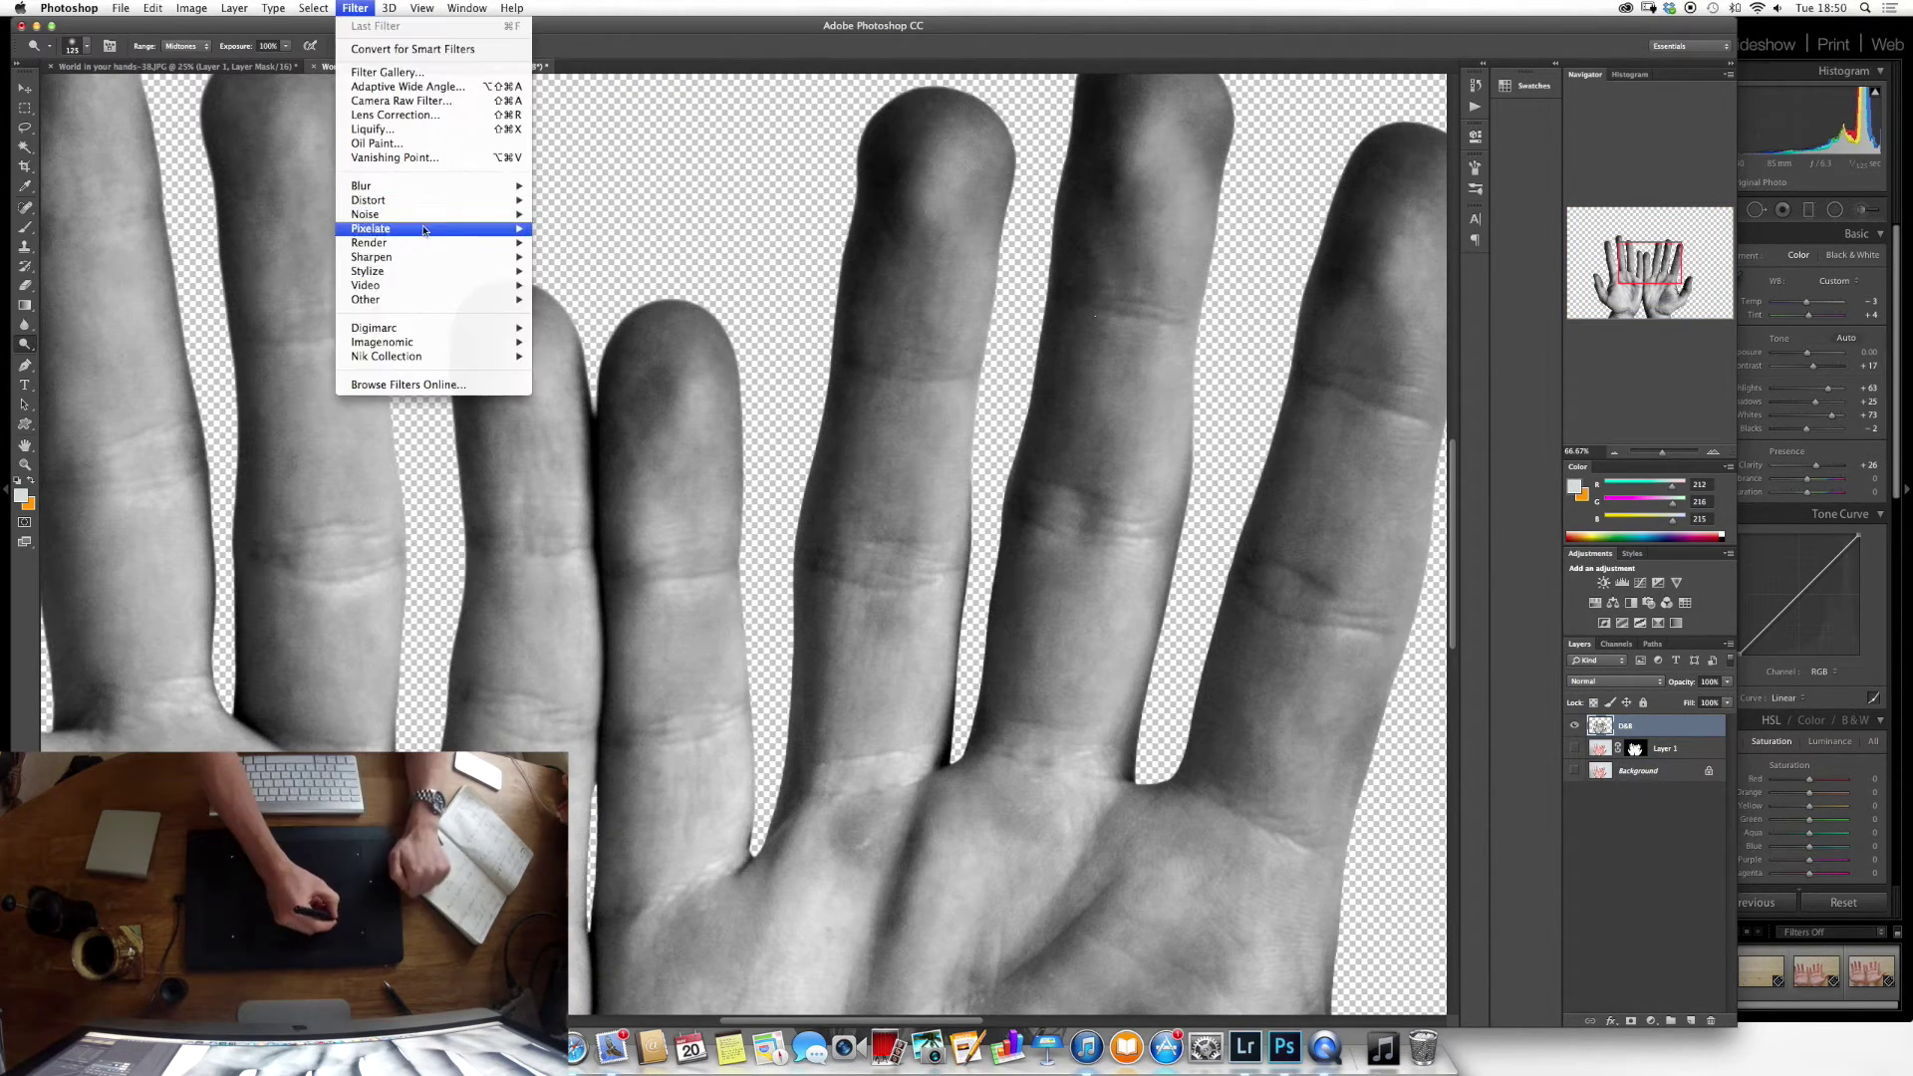
{"action": "mouse_move", "coordinate": [513, 215]}
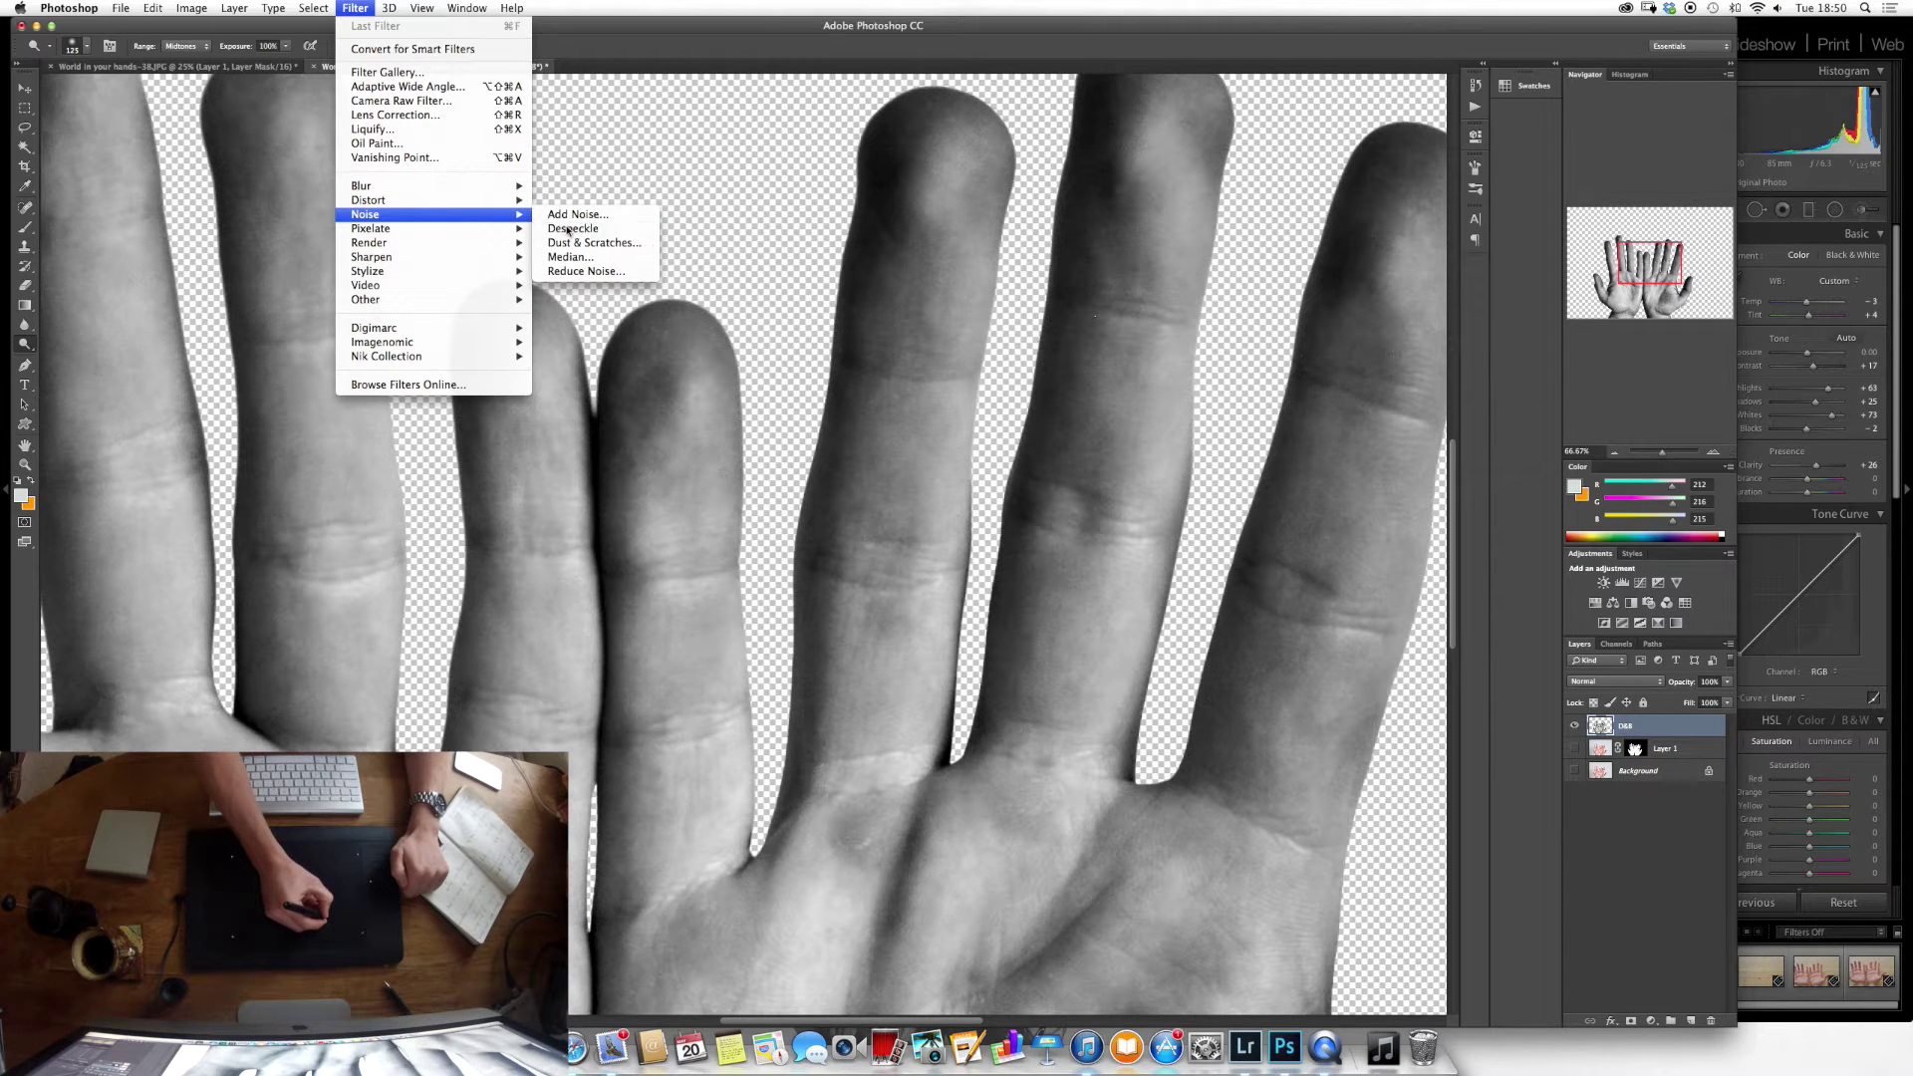
{"action": "left_click", "coordinate": [572, 229]}
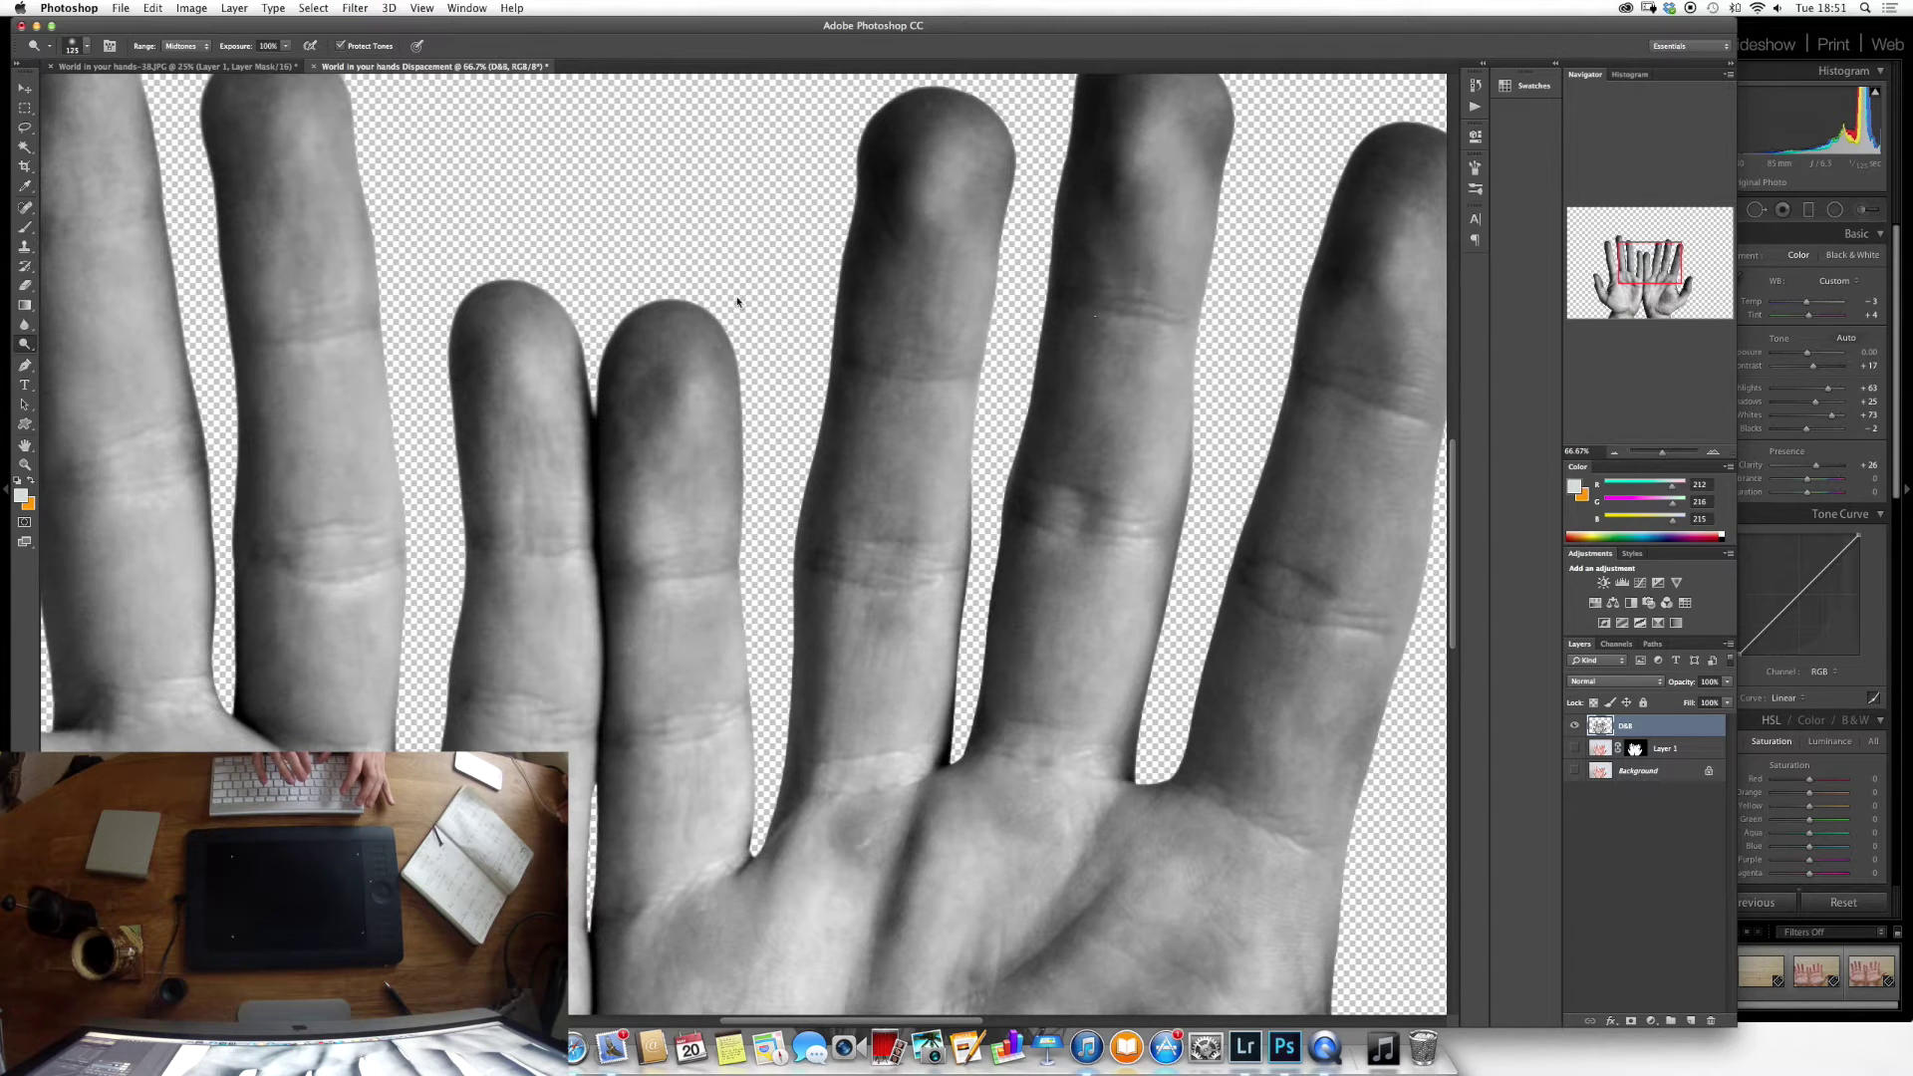
Soften the merged grayscale hands with a Gaussian Blur of 0.8 pixels radius.
{"action": "left_click", "coordinate": [355, 8]}
{"action": "mouse_move", "coordinate": [393, 189]}
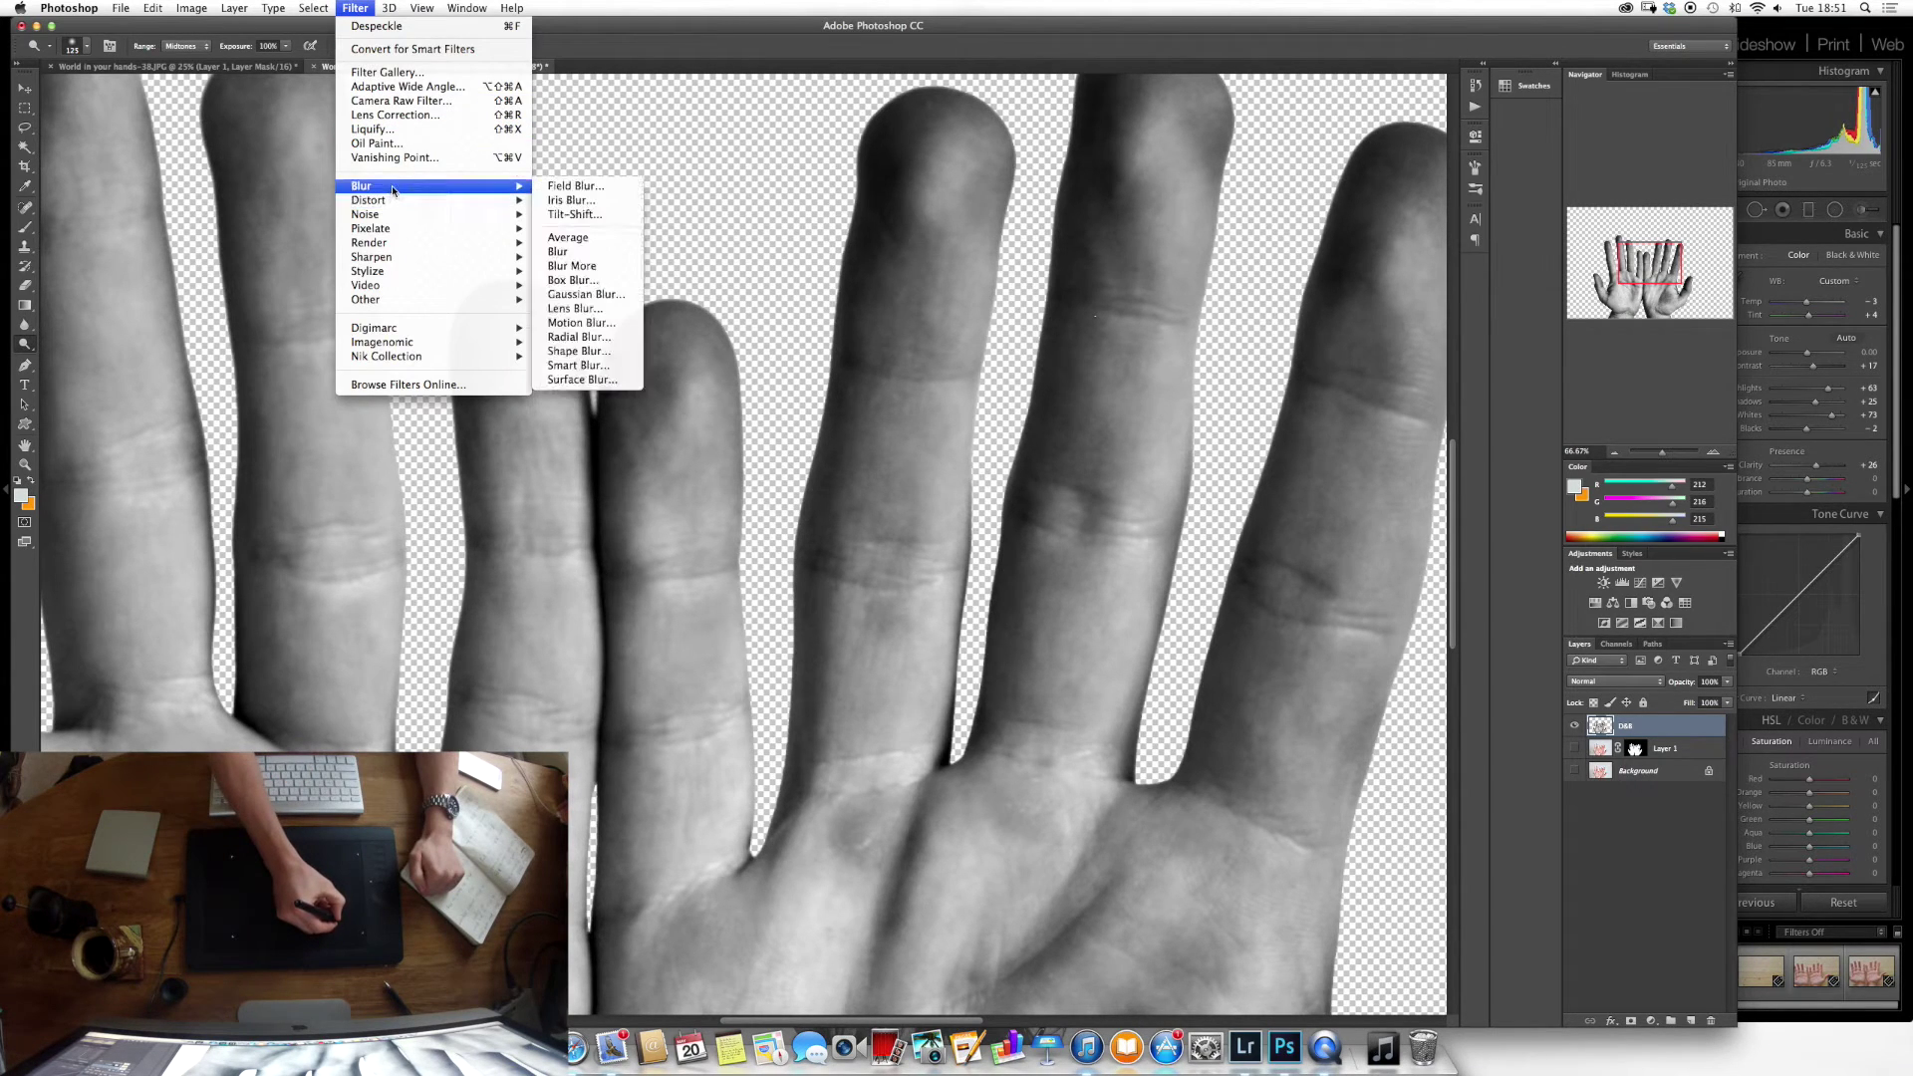
{"action": "left_click", "coordinate": [598, 294]}
{"action": "left_click_drag", "start_coordinate": [1329, 403], "coordinate": [1305, 405]}
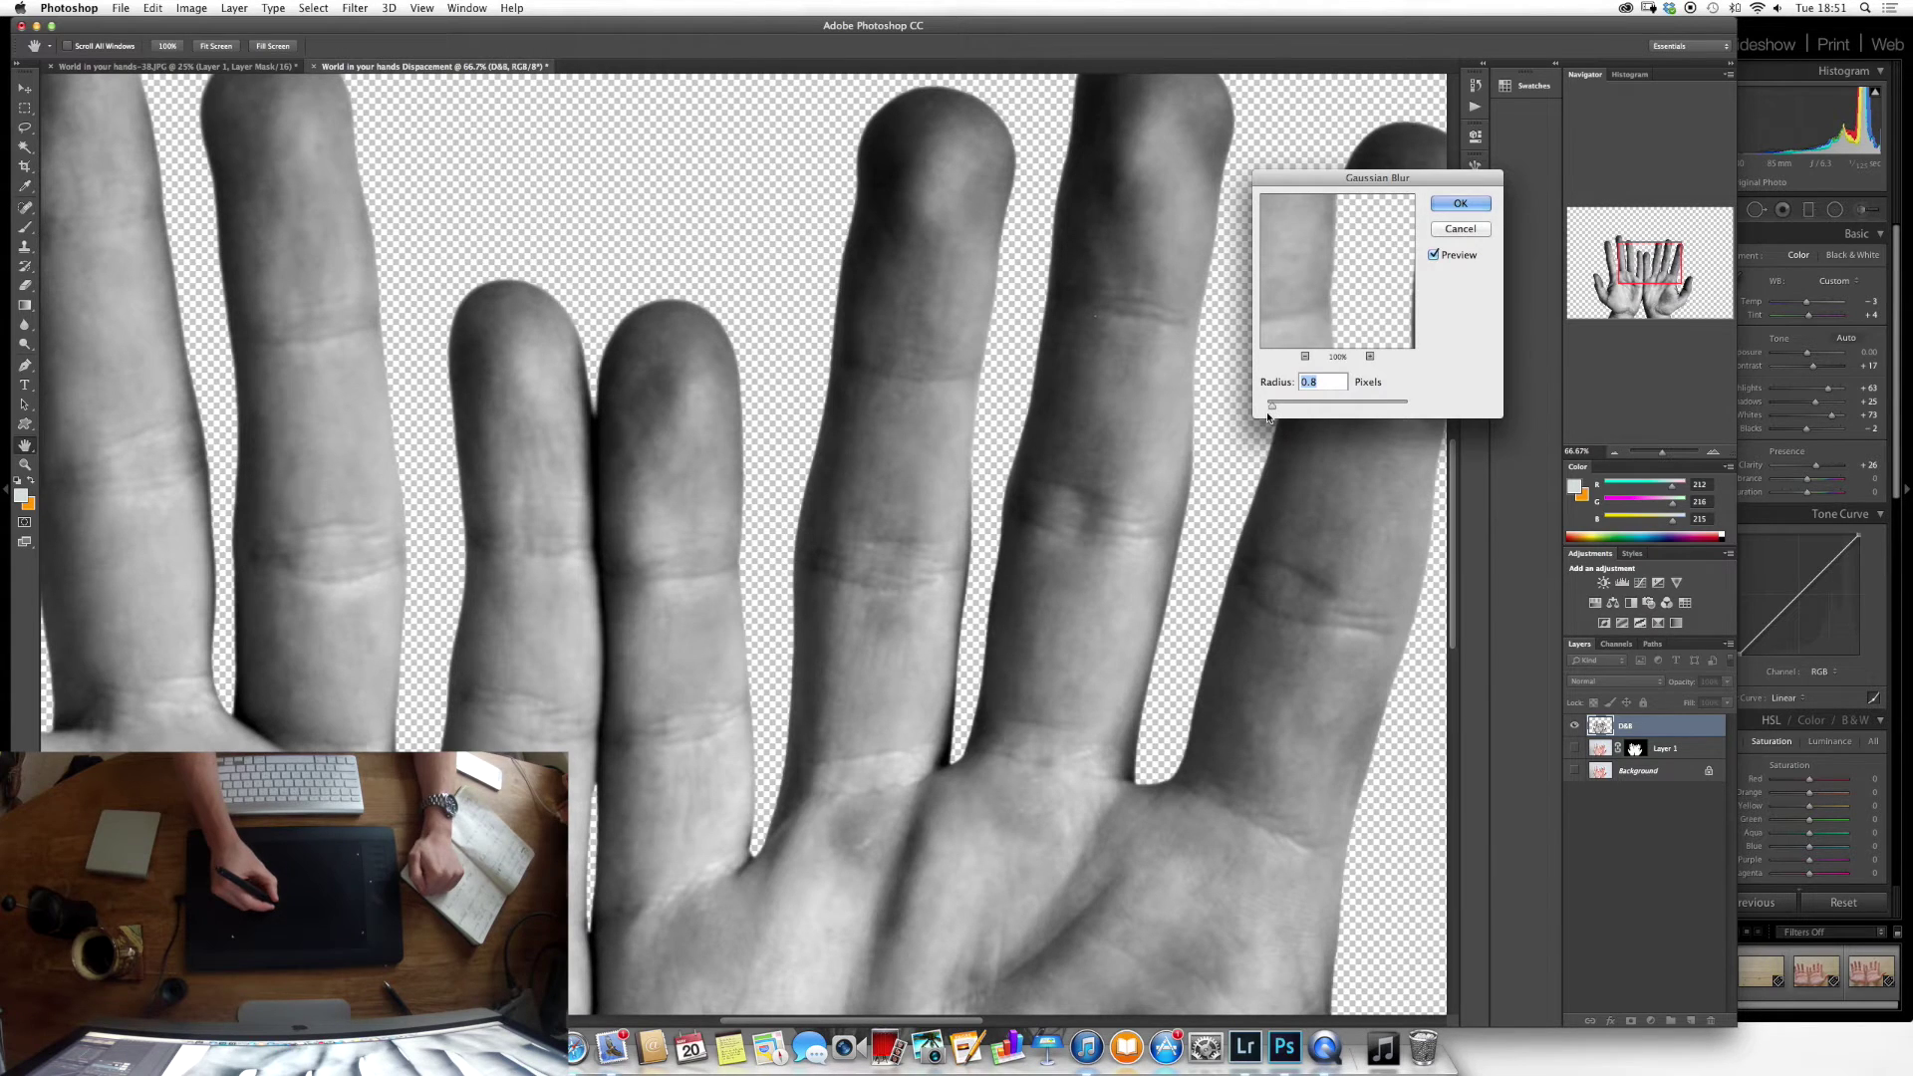
{"action": "key", "text": "Return"}
Save the grayscale document as World in your hands Dispacement.psd in the edits folder, with layers and Maximize Compatibility enabled.
{"action": "key", "text": "super+minus"}
{"action": "key", "text": "super+minus"}
{"action": "key", "text": "super+minus"}
{"action": "key", "text": "super+minus"}
{"action": "key", "text": "o"}
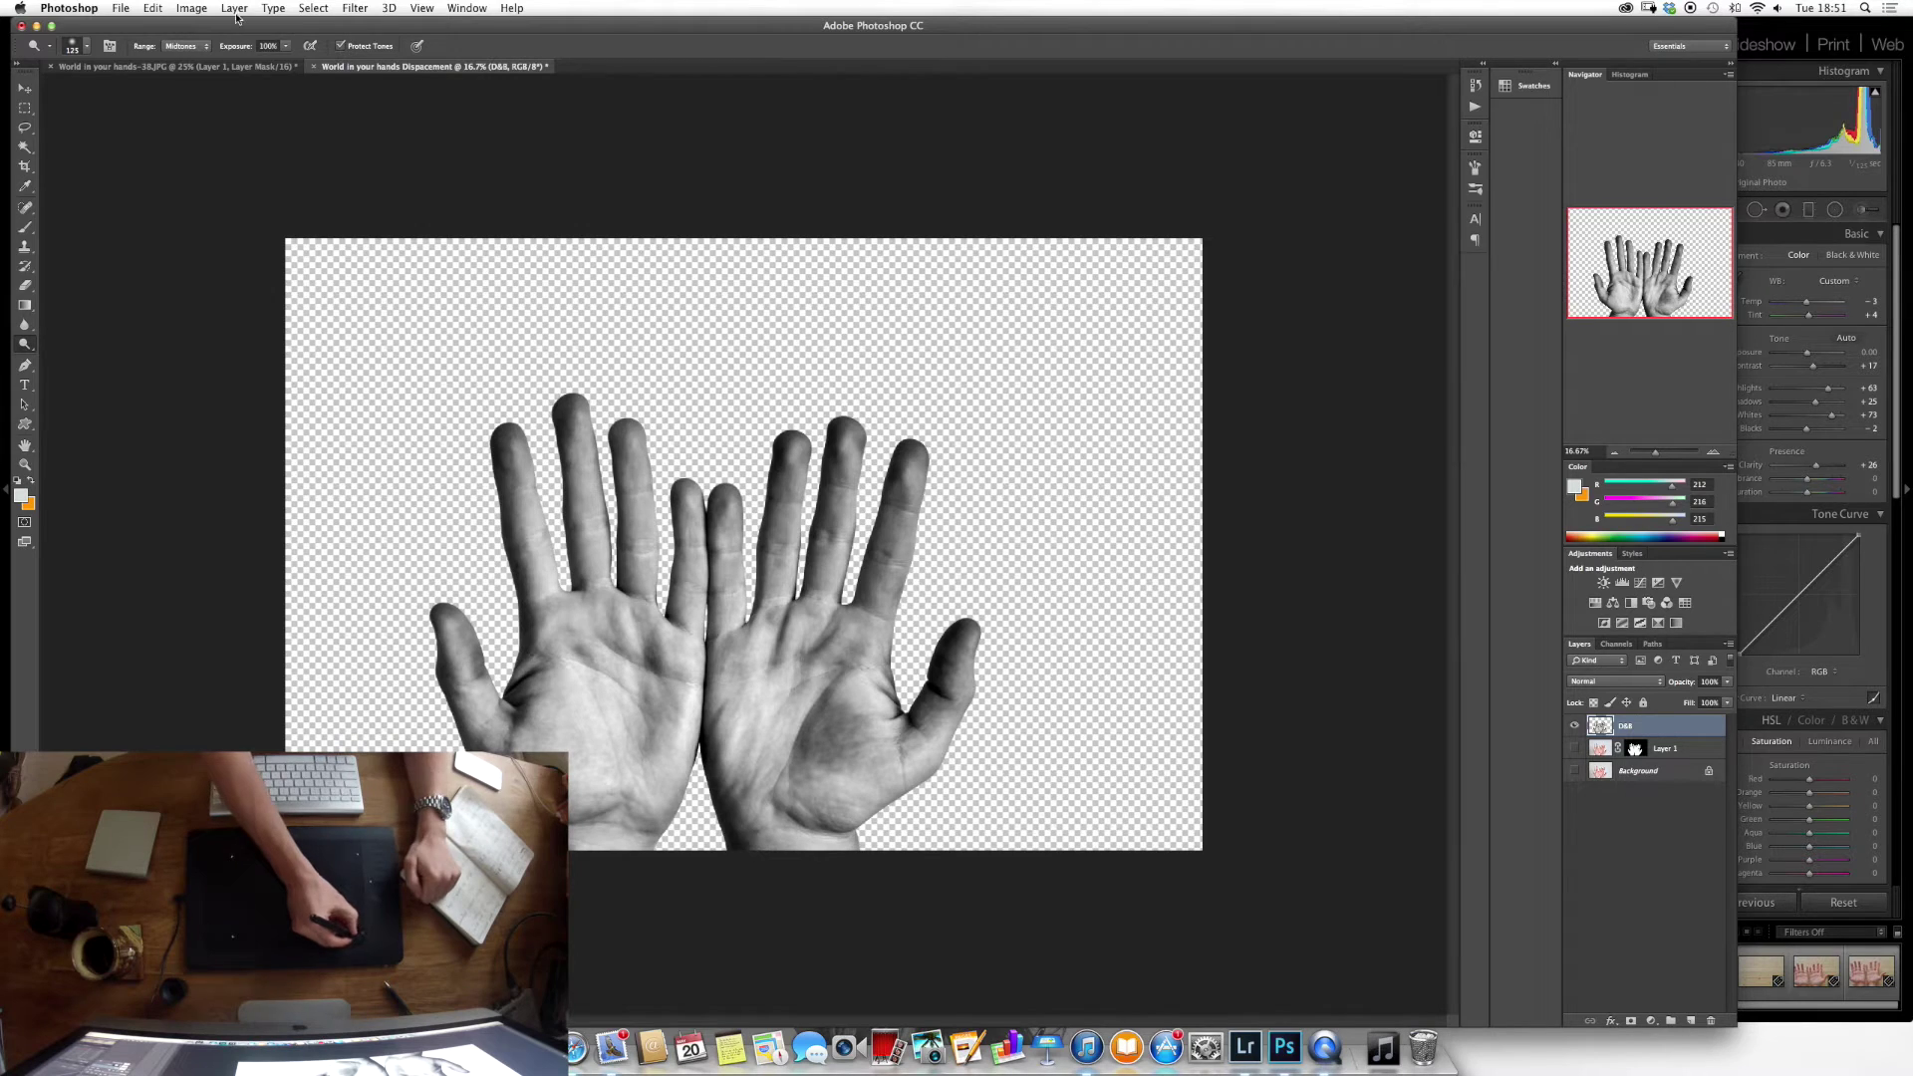
{"action": "left_click", "coordinate": [154, 8]}
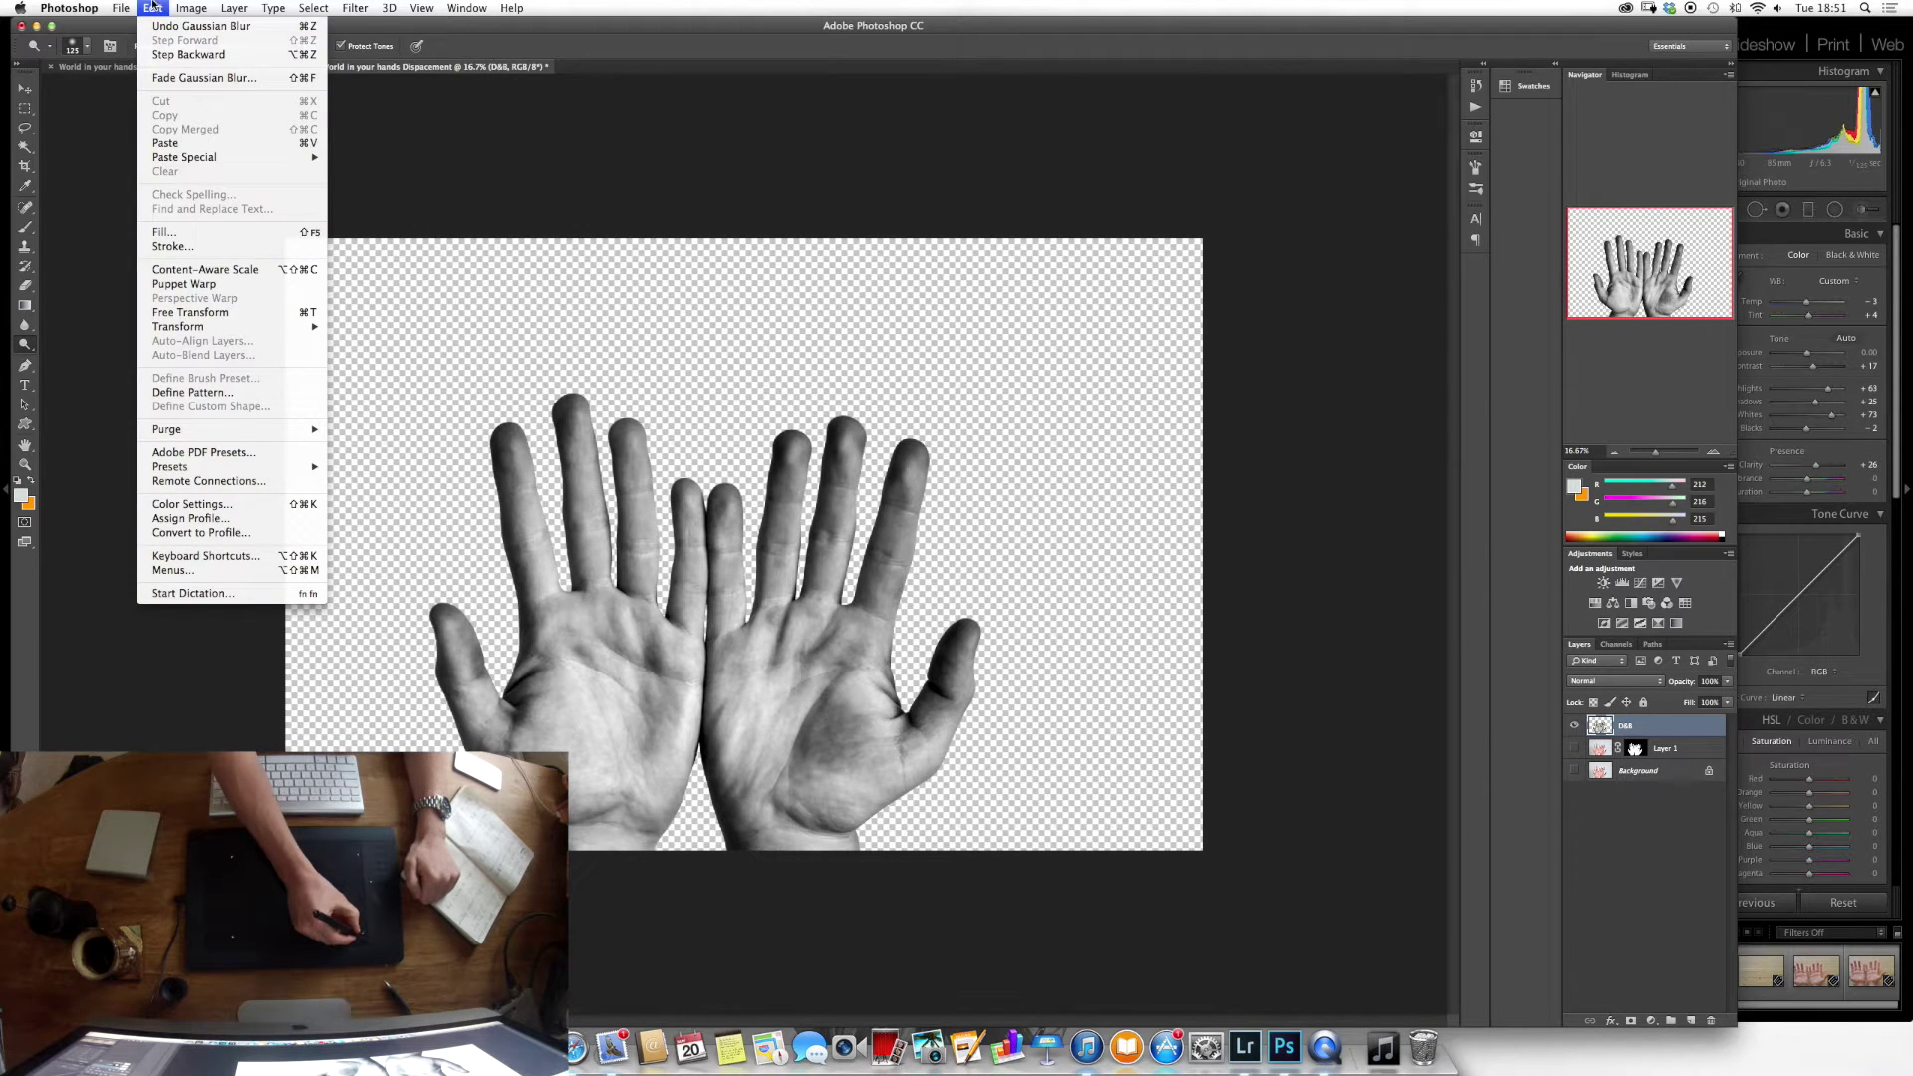
{"action": "mouse_move", "coordinate": [115, 6]}
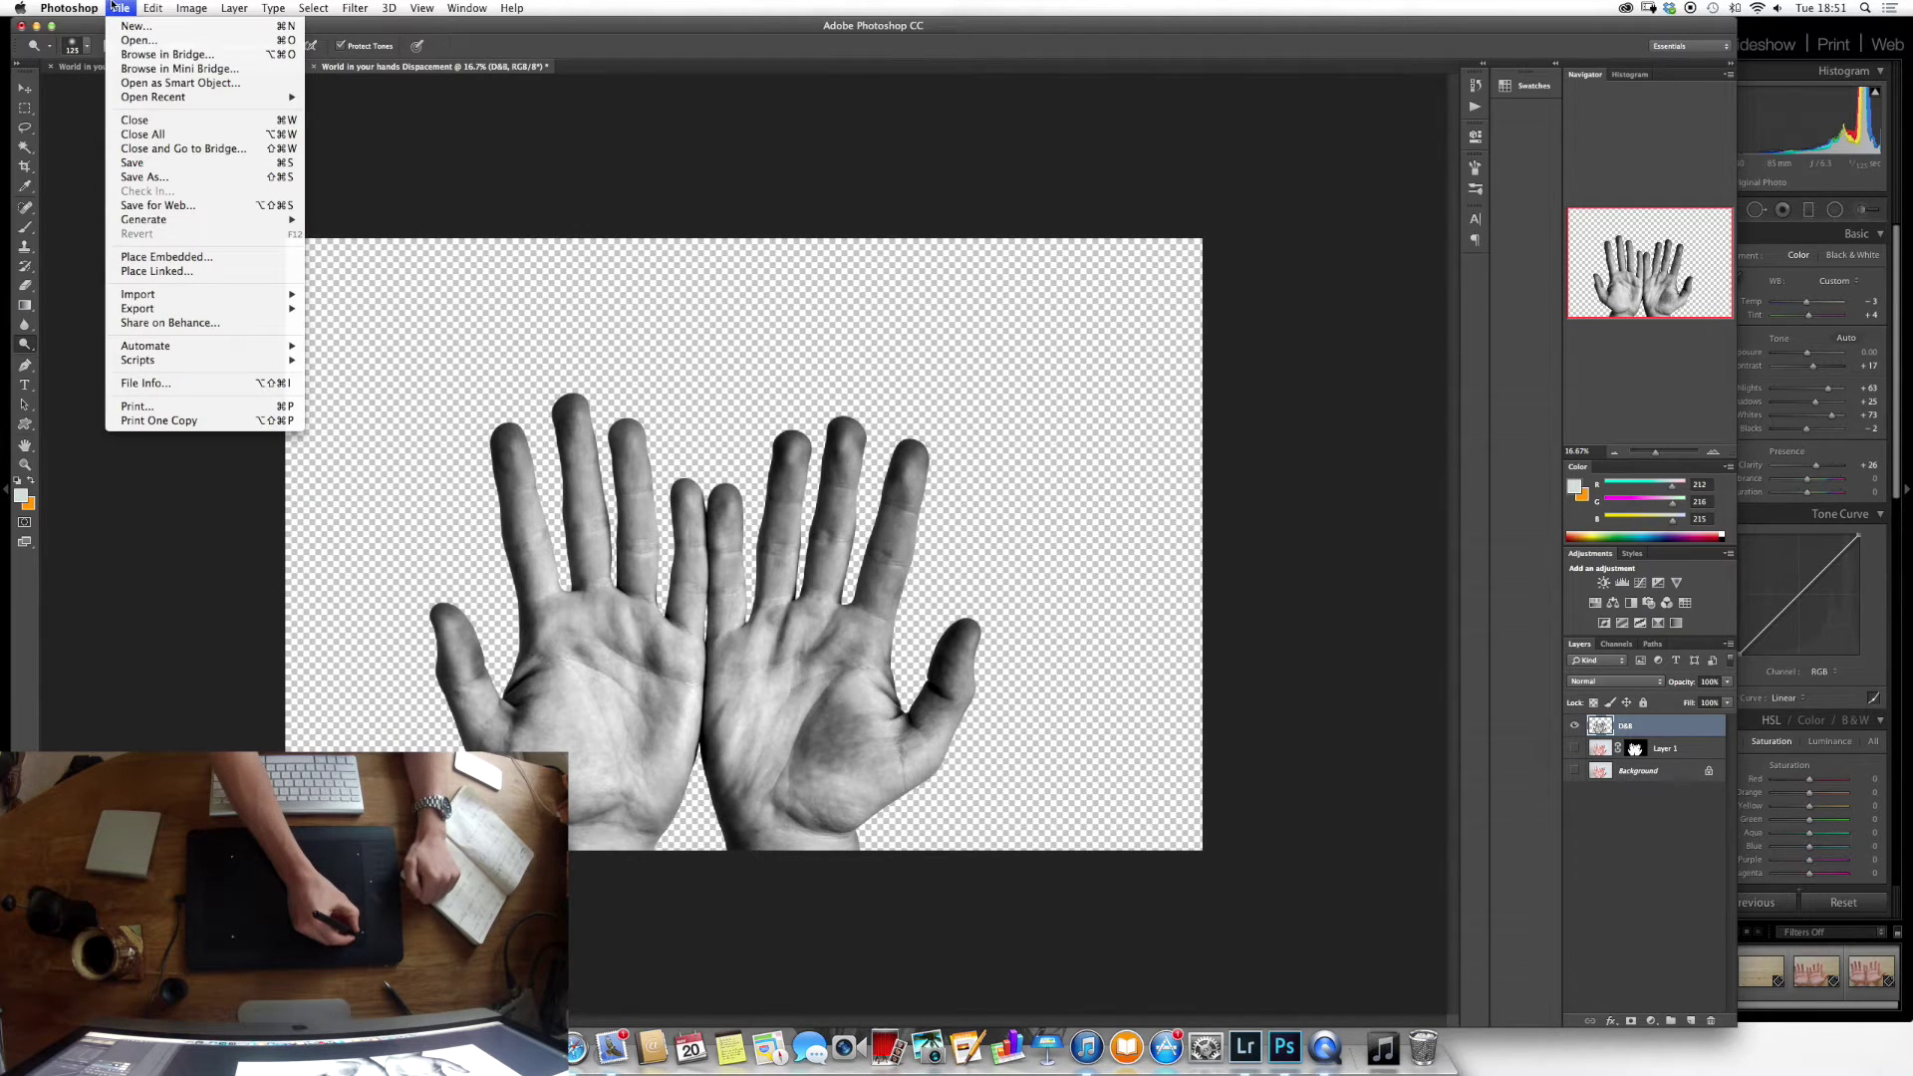
{"action": "left_click", "coordinate": [166, 163]}
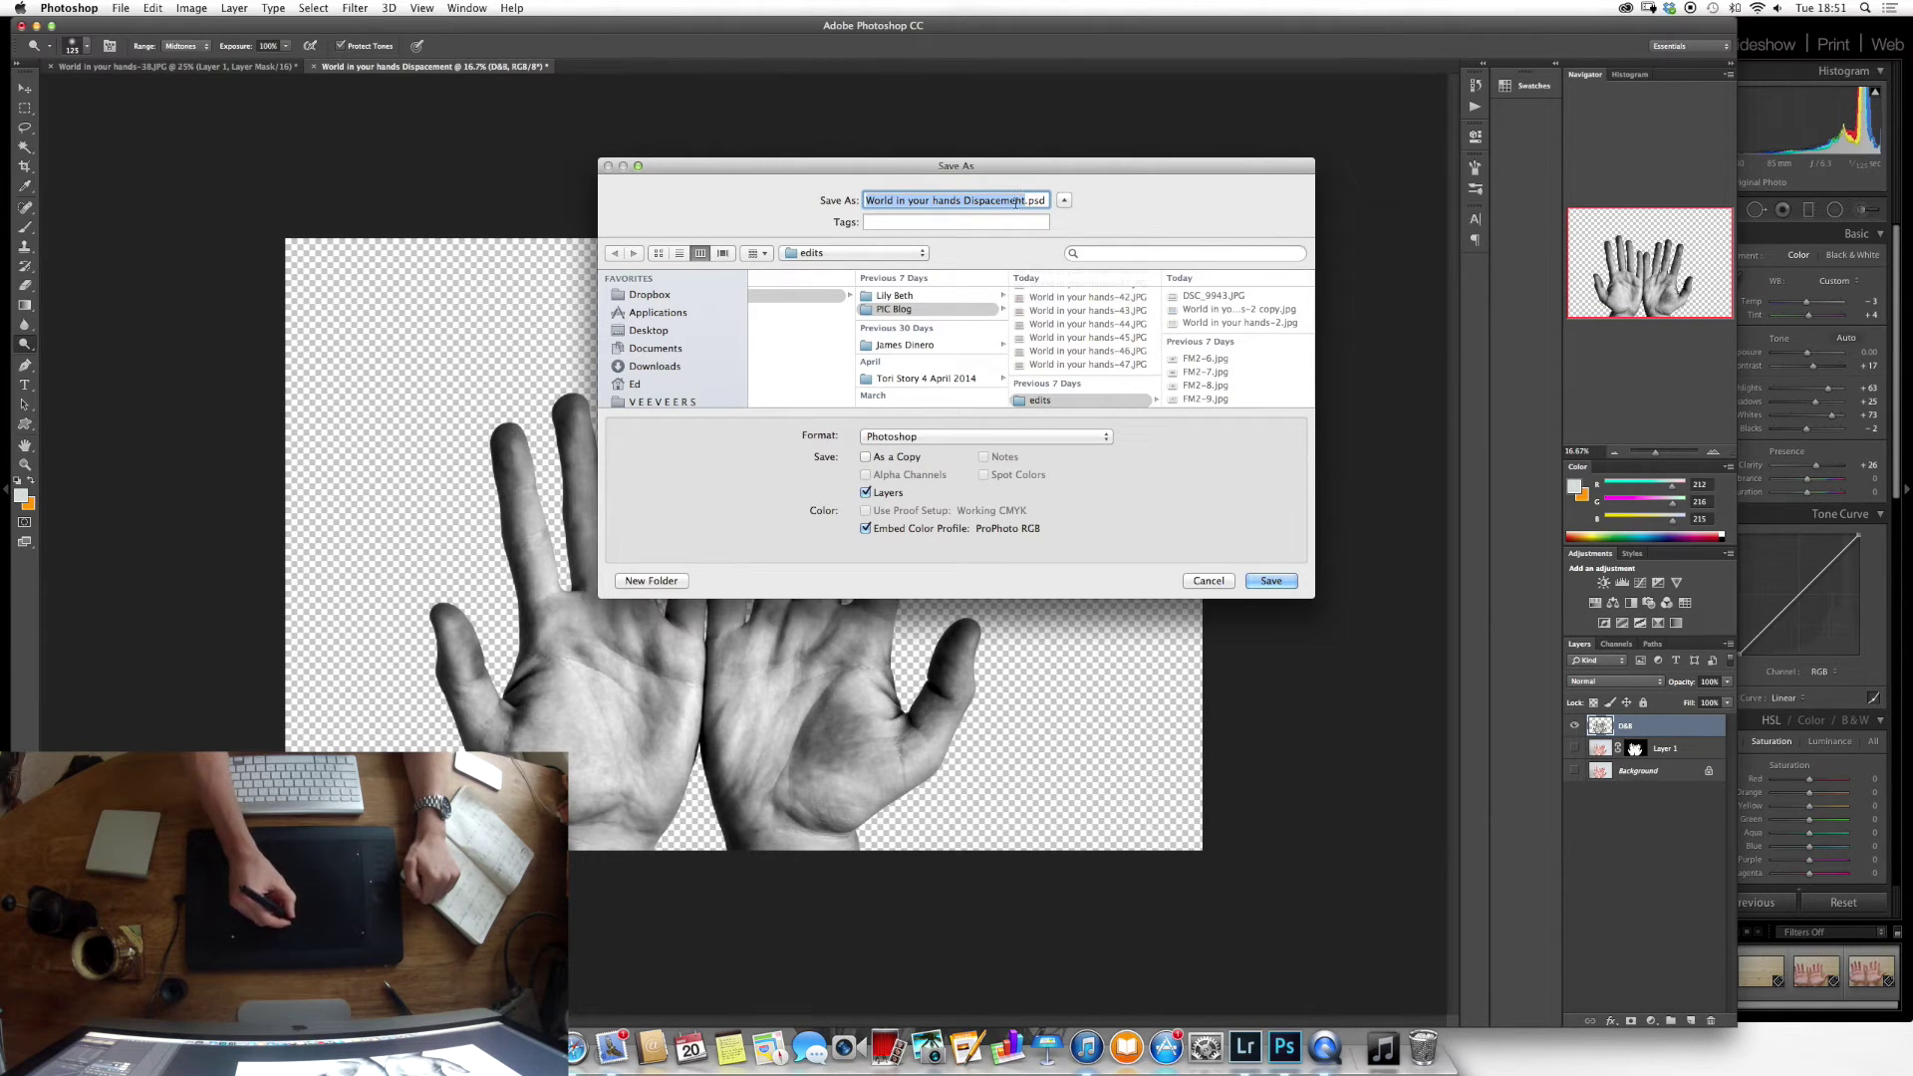
{"action": "left_click", "coordinate": [1268, 583]}
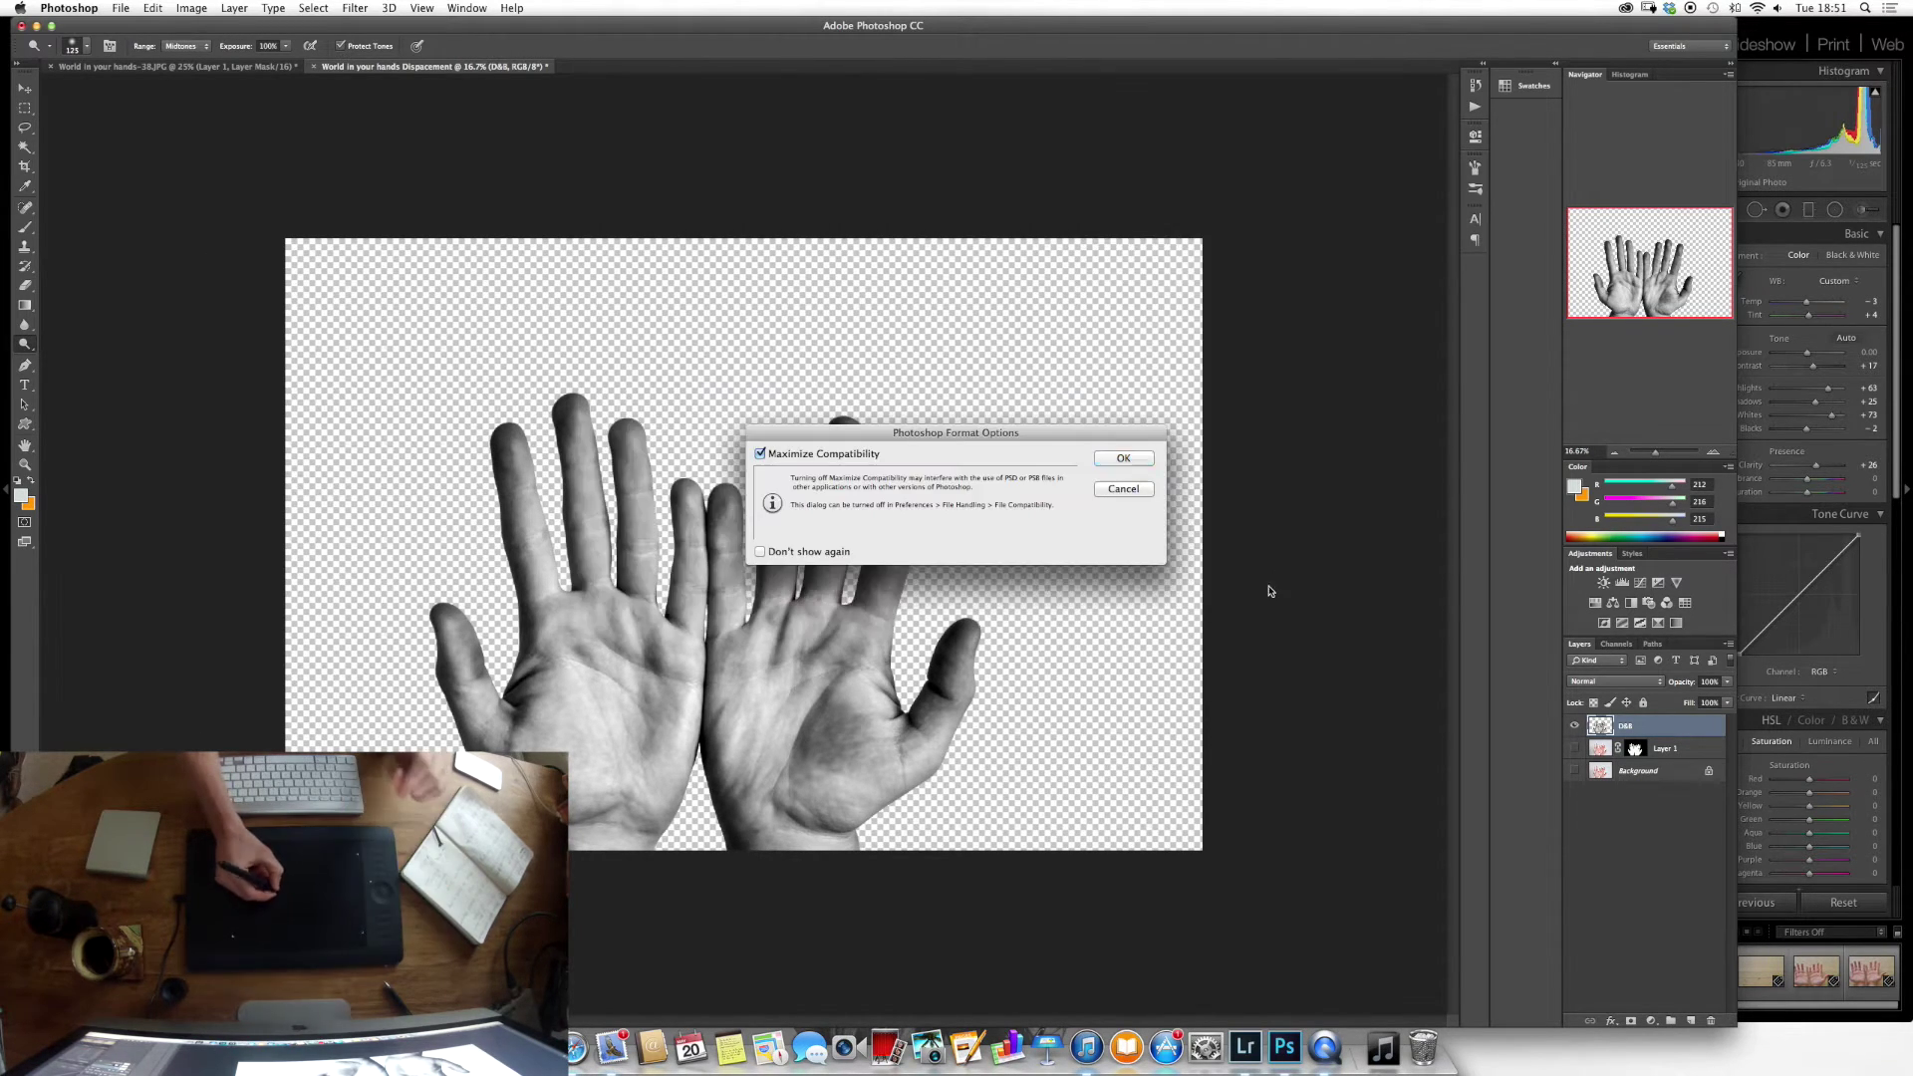
{"action": "left_click", "coordinate": [1123, 458]}
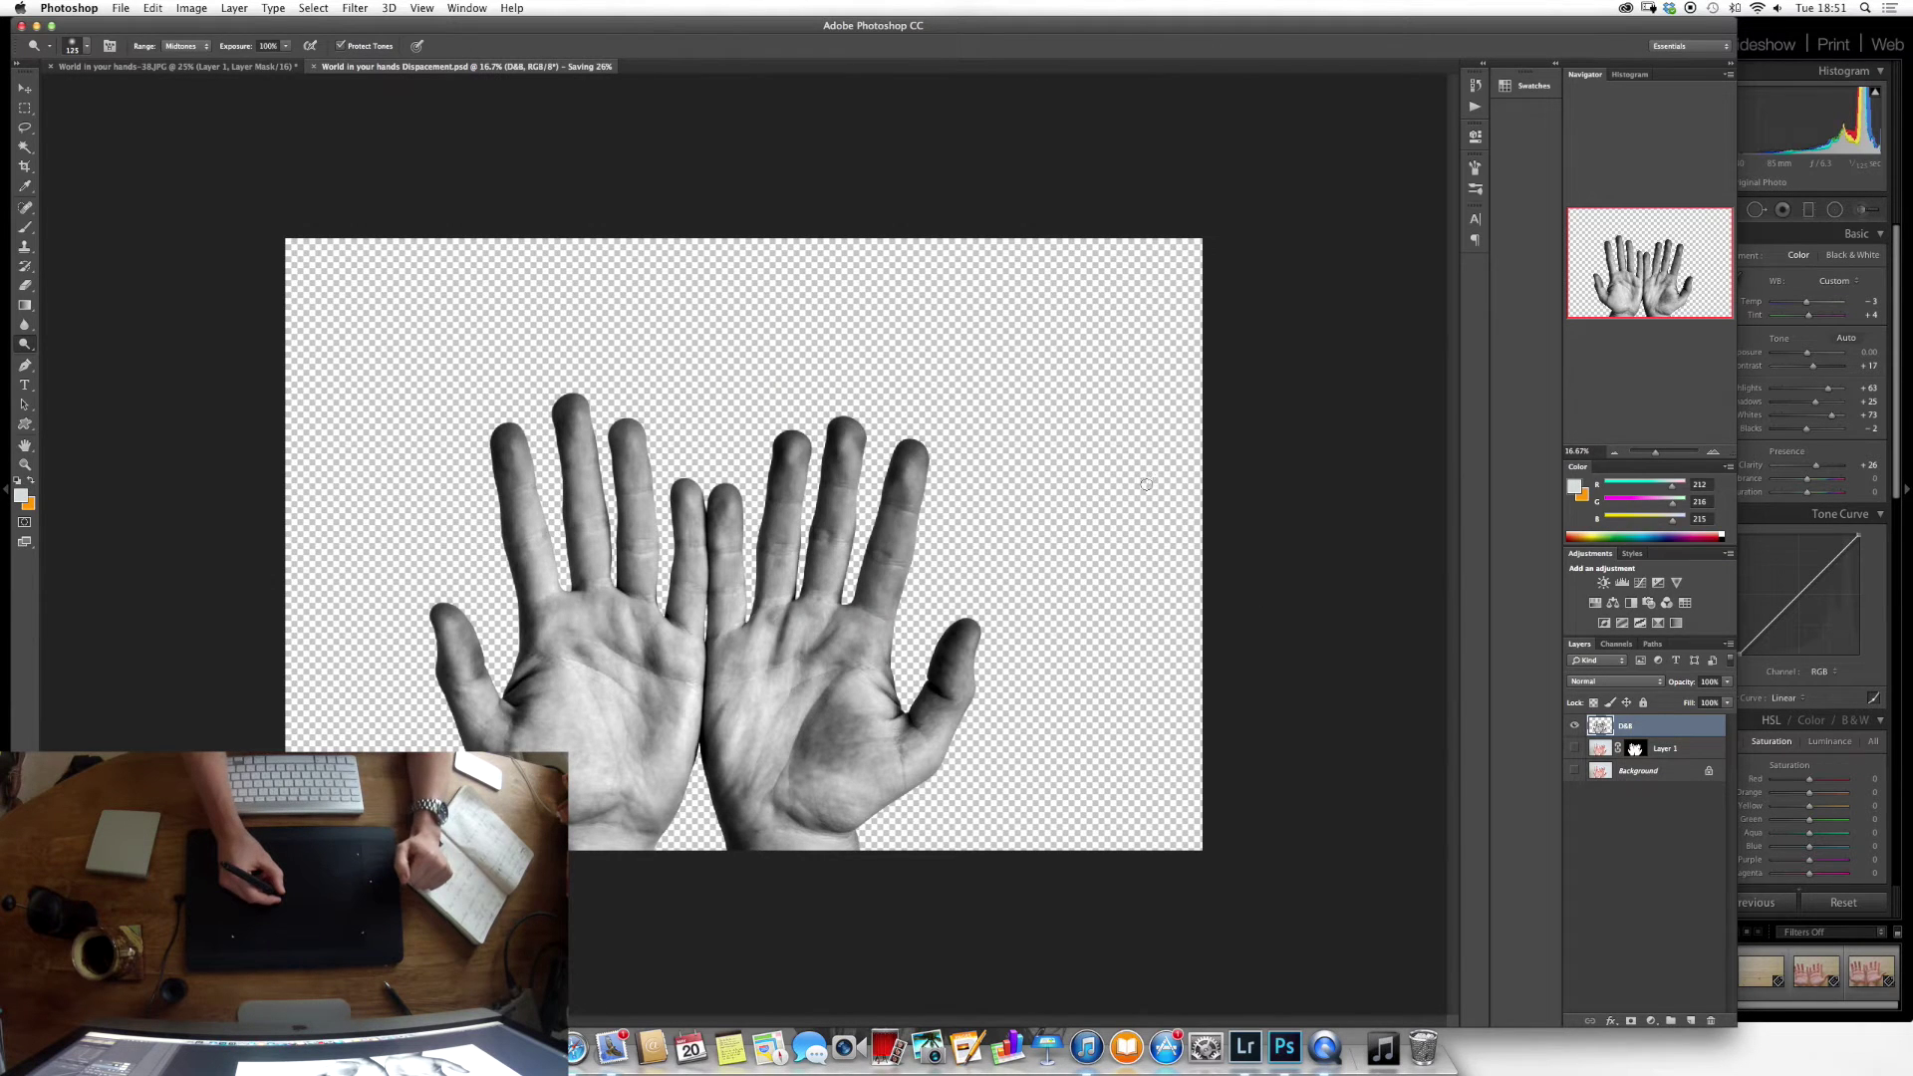
Switch to the colour hands document and place the world map image World in your hands-2 copy from the edits folder in Finder.
{"action": "left_click", "coordinate": [175, 66]}
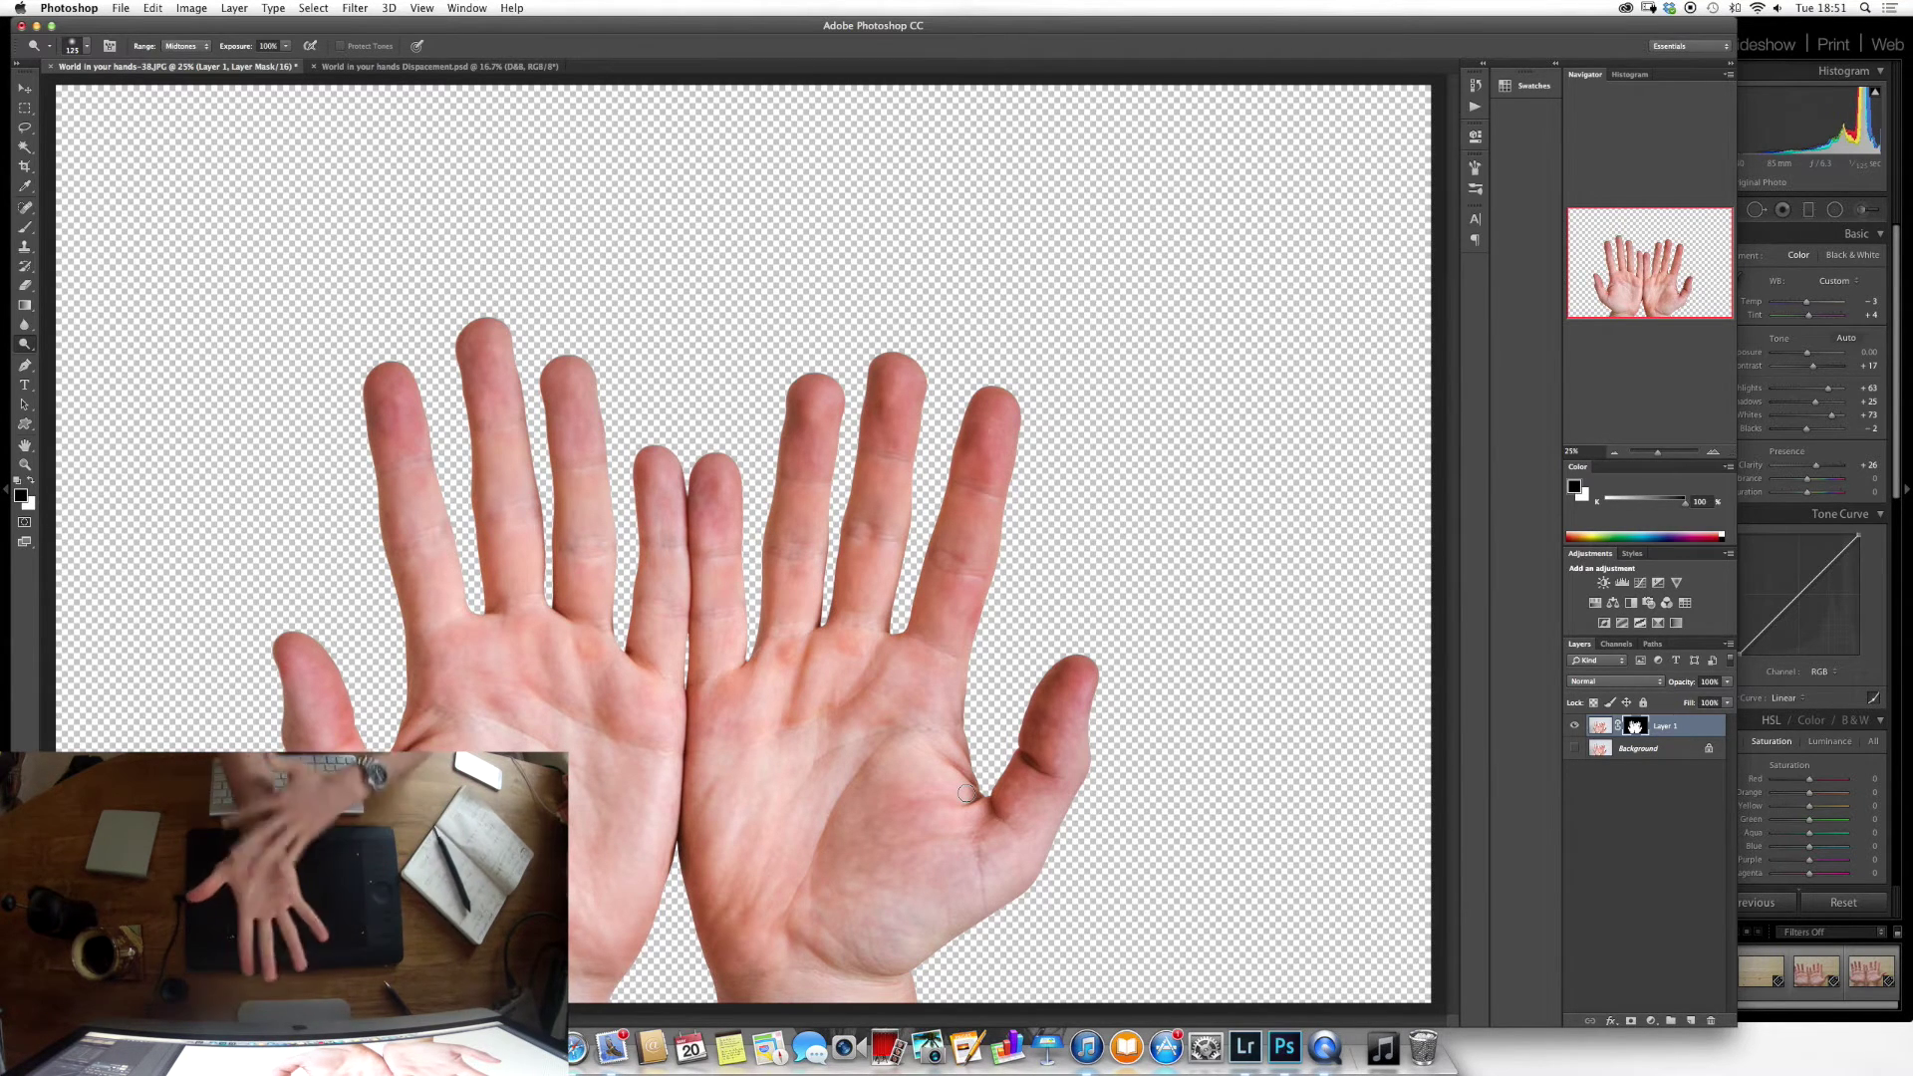
{"action": "key", "text": "ctrl+Right"}
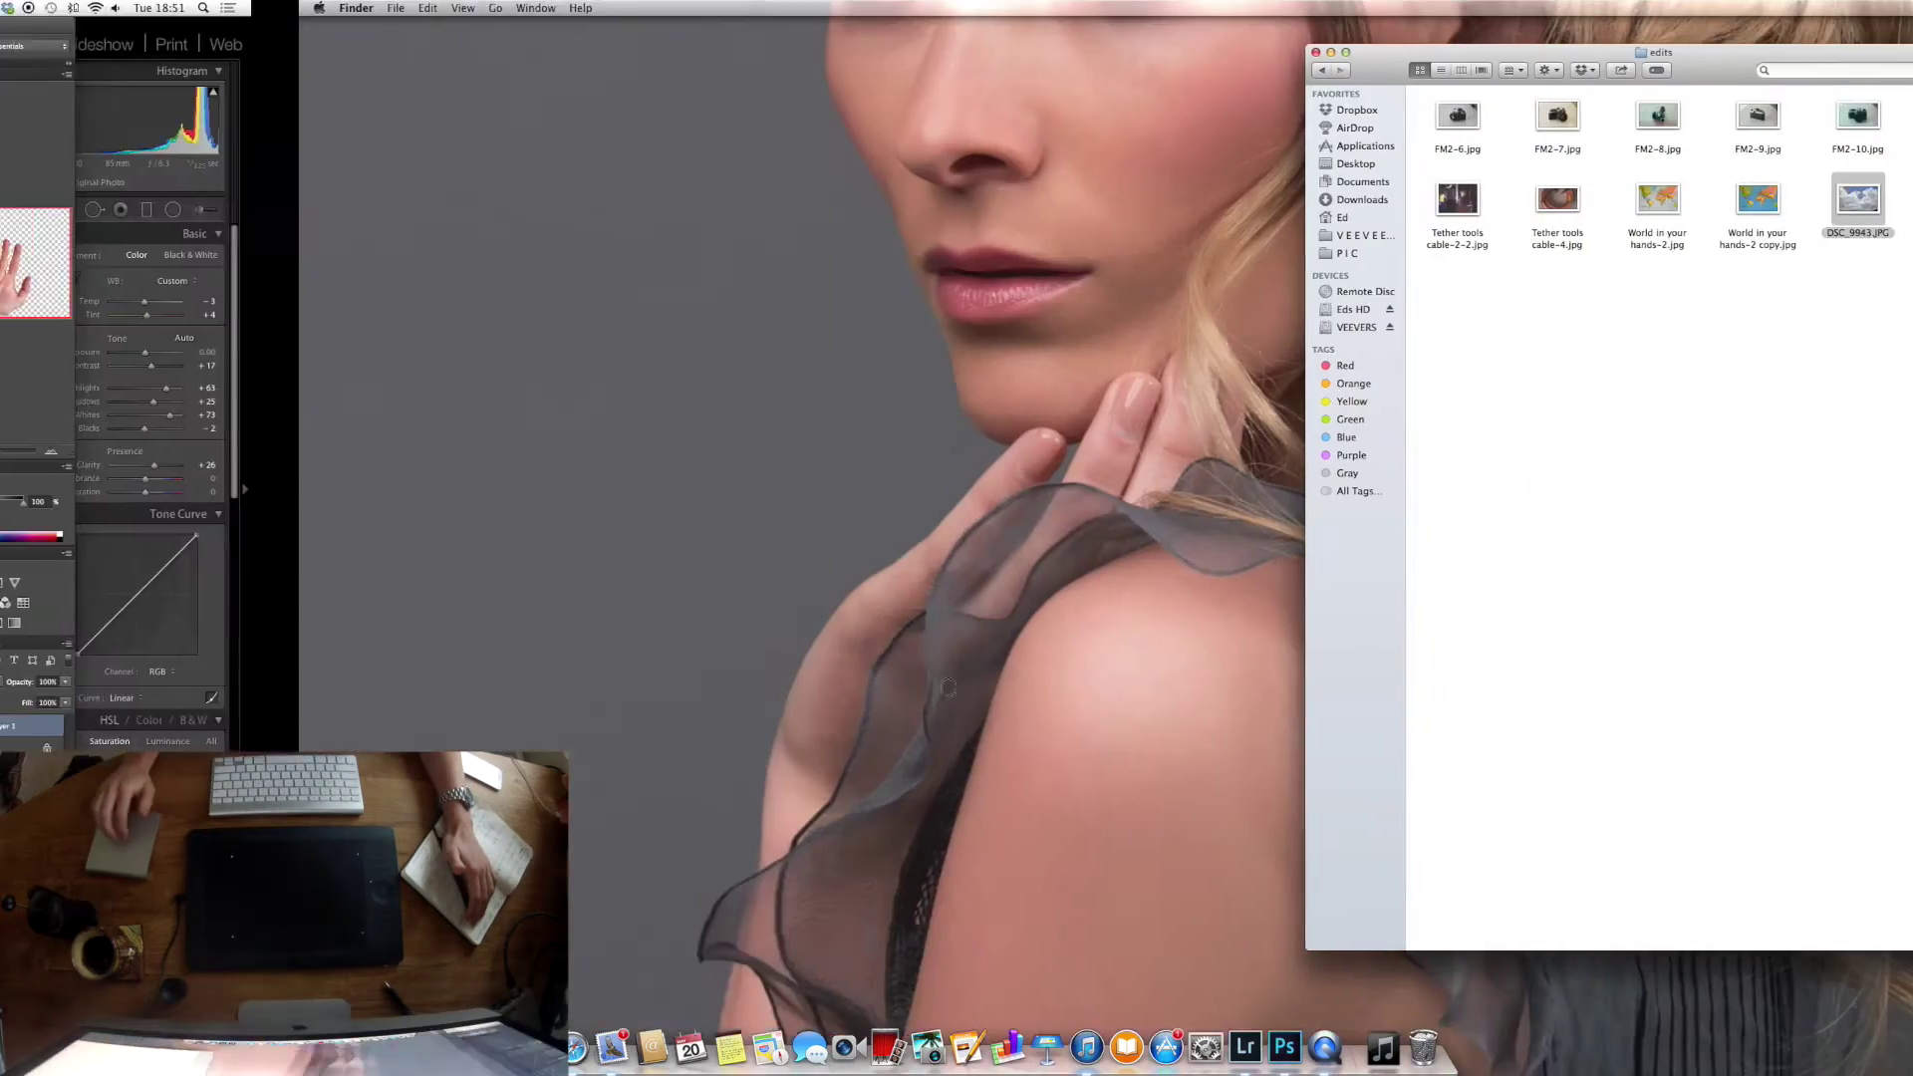
{"action": "left_click", "coordinate": [1469, 211]}
{"action": "left_click_drag", "start_coordinate": [1469, 210], "coordinate": [836, 428]}
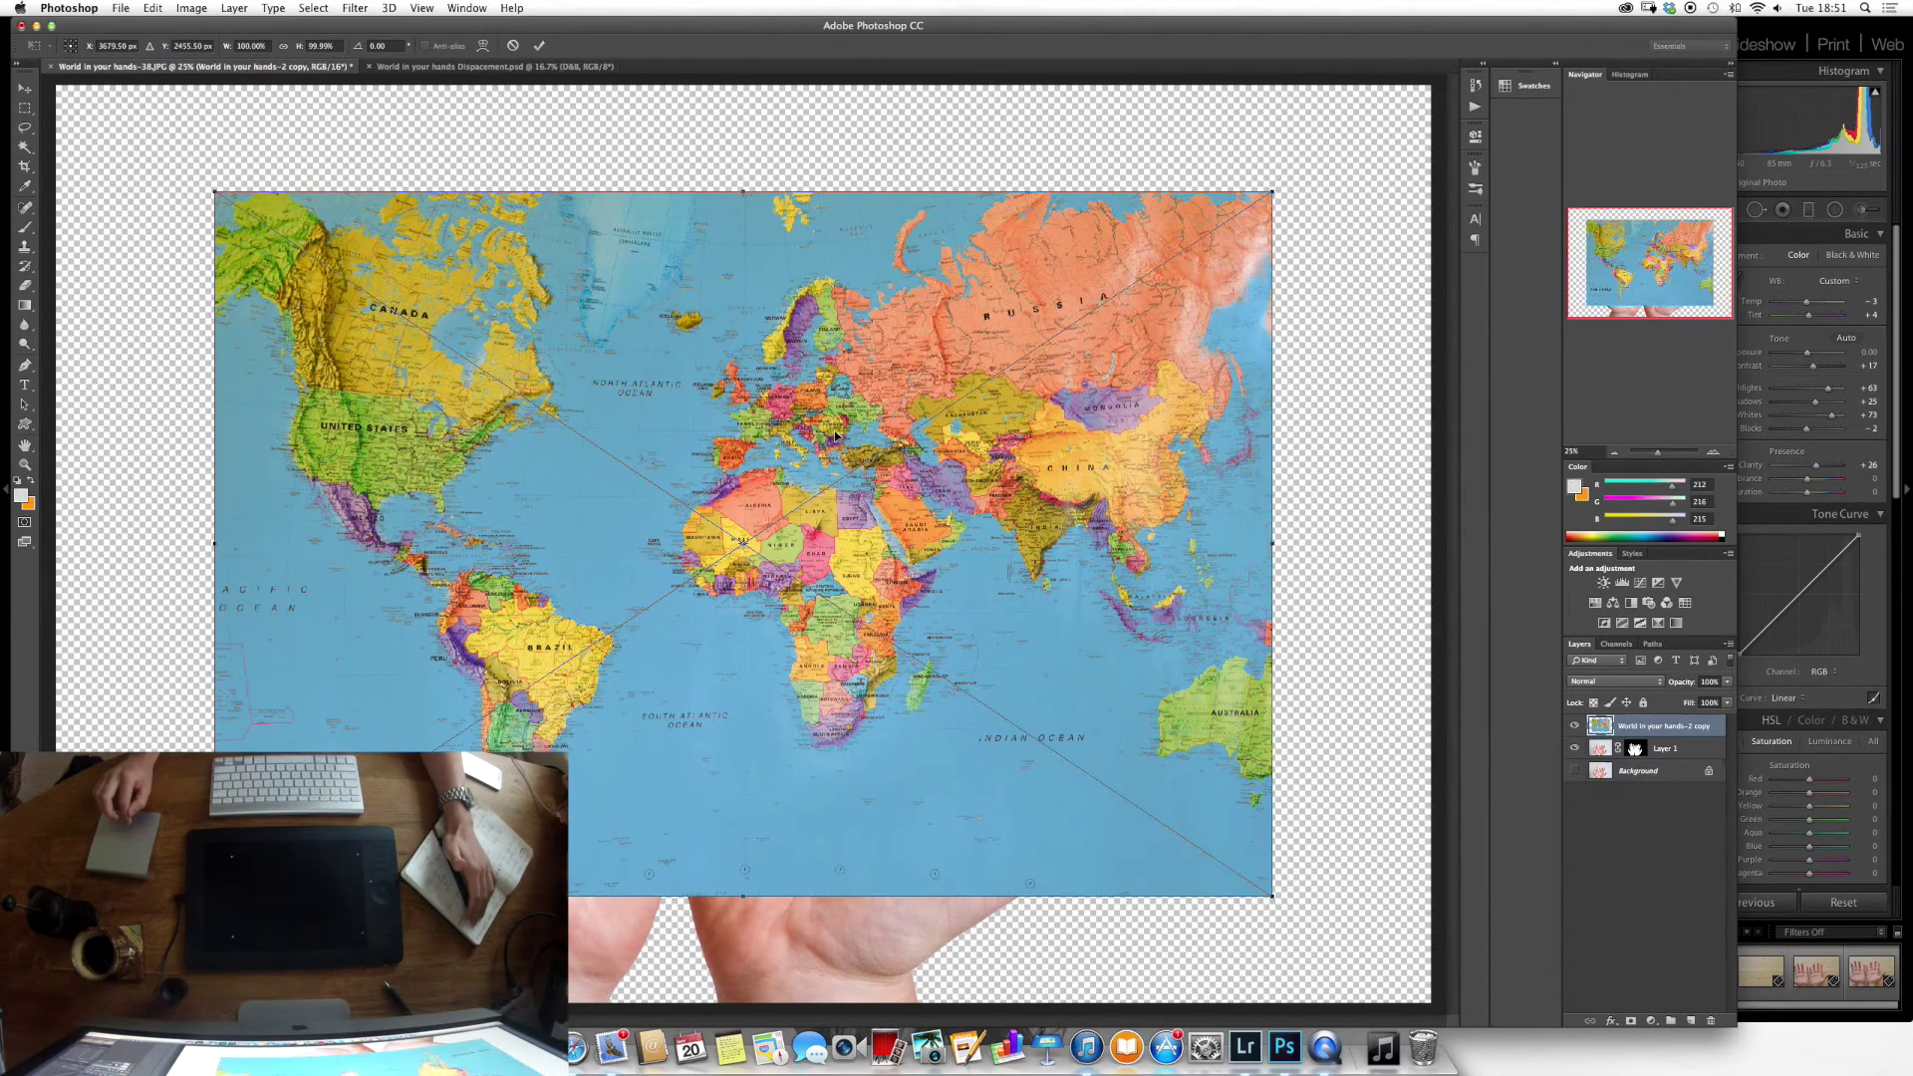
Scale the map to about 90% and rotate it about 4.15° over the hands at 63% opacity, and restore full opacity.
{"action": "left_click_drag", "start_coordinate": [1727, 682], "coordinate": [1714, 699]}
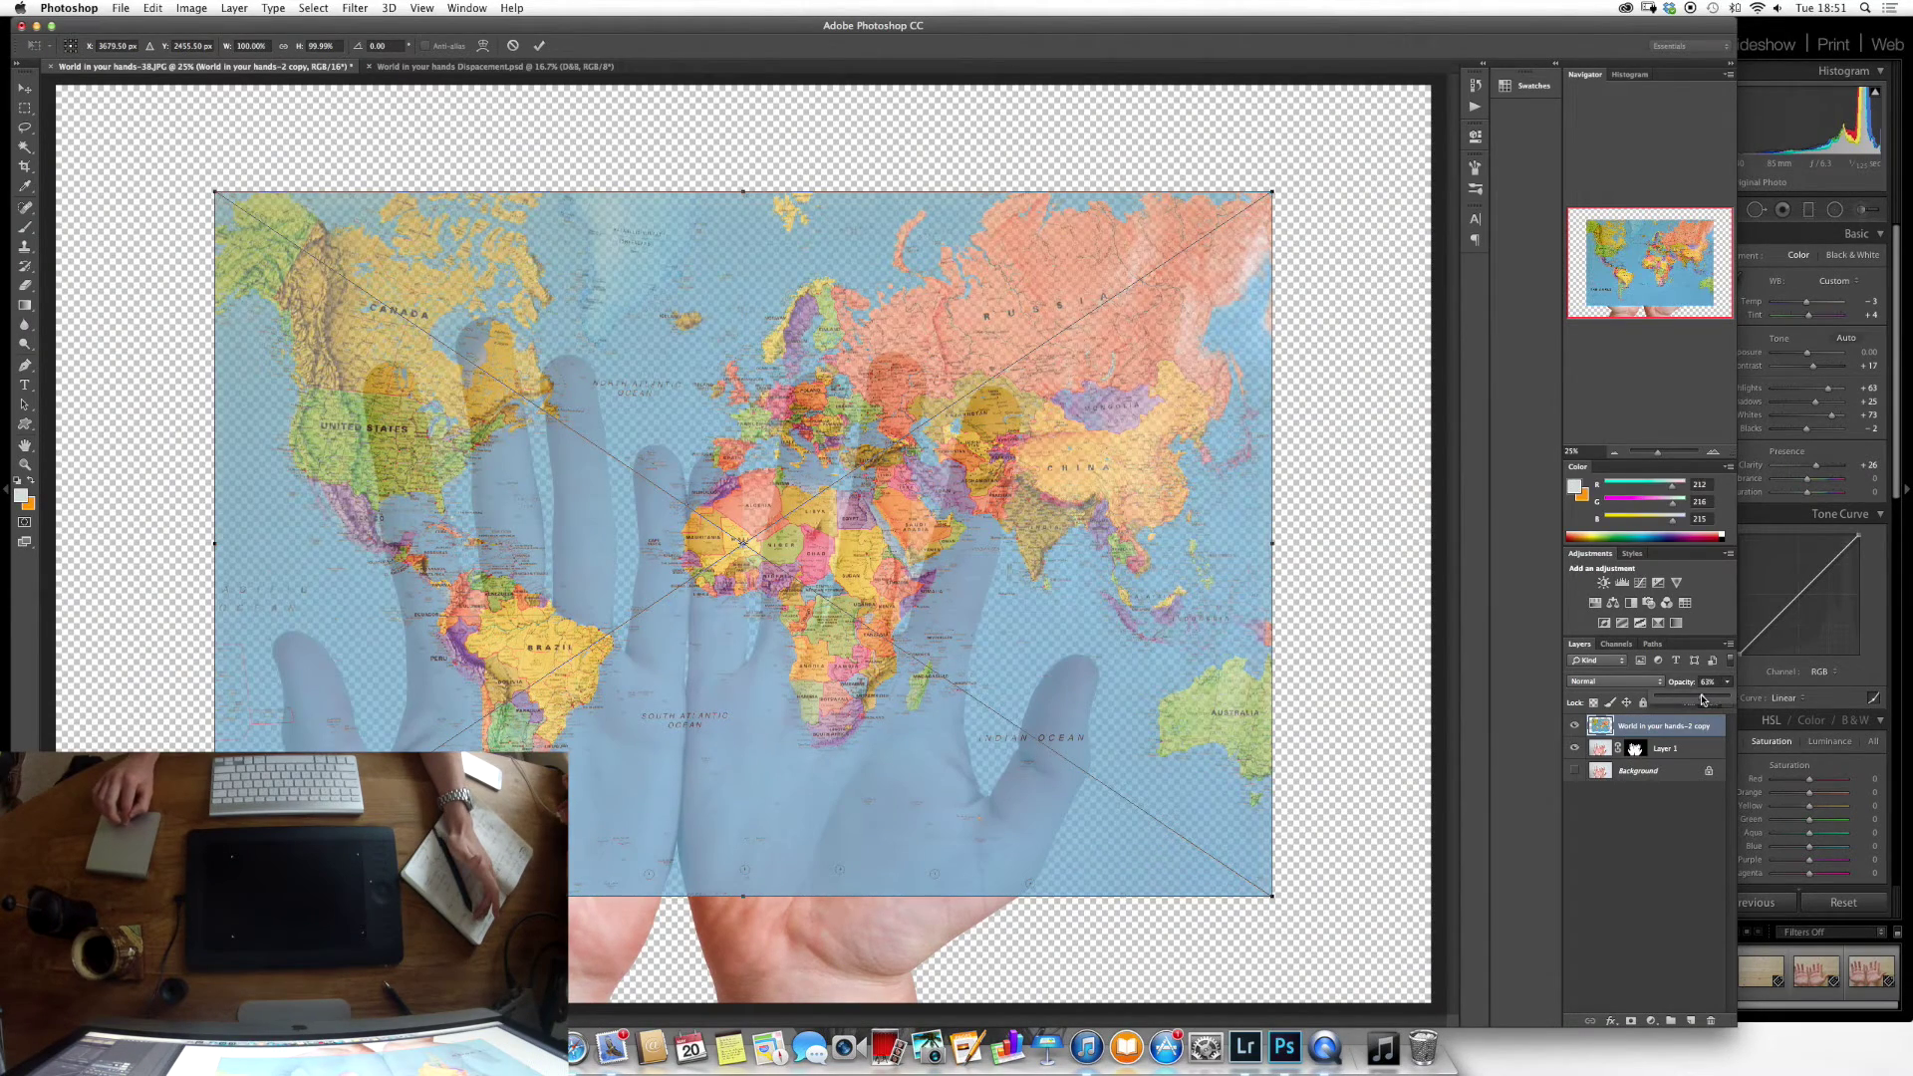
{"action": "left_click_drag", "start_coordinate": [709, 429], "coordinate": [723, 535]}
{"action": "left_click_drag", "start_coordinate": [1285, 298], "coordinate": [449, 695]}
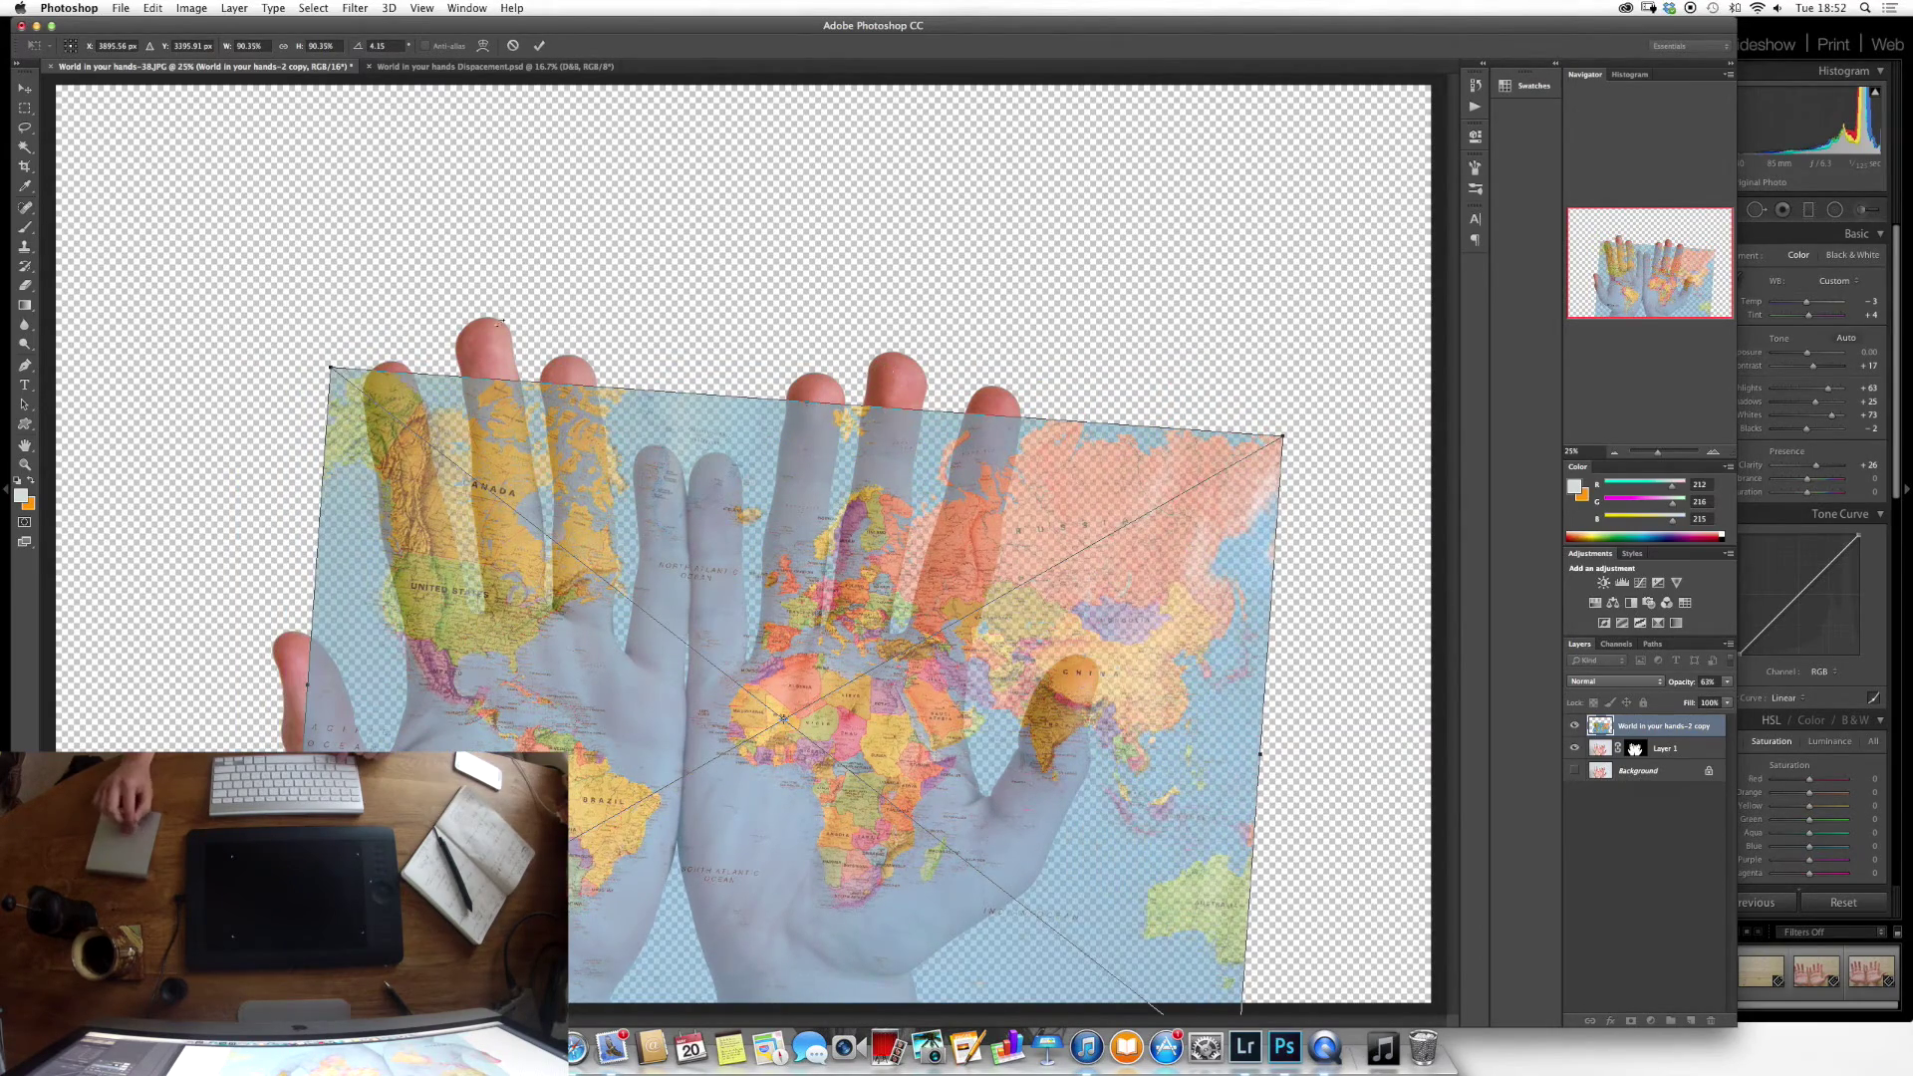
{"action": "left_click_drag", "start_coordinate": [424, 668], "coordinate": [425, 662]}
{"action": "key", "text": "0"}
{"action": "left_click", "coordinate": [355, 8]}
{"action": "left_click", "coordinate": [790, 206]}
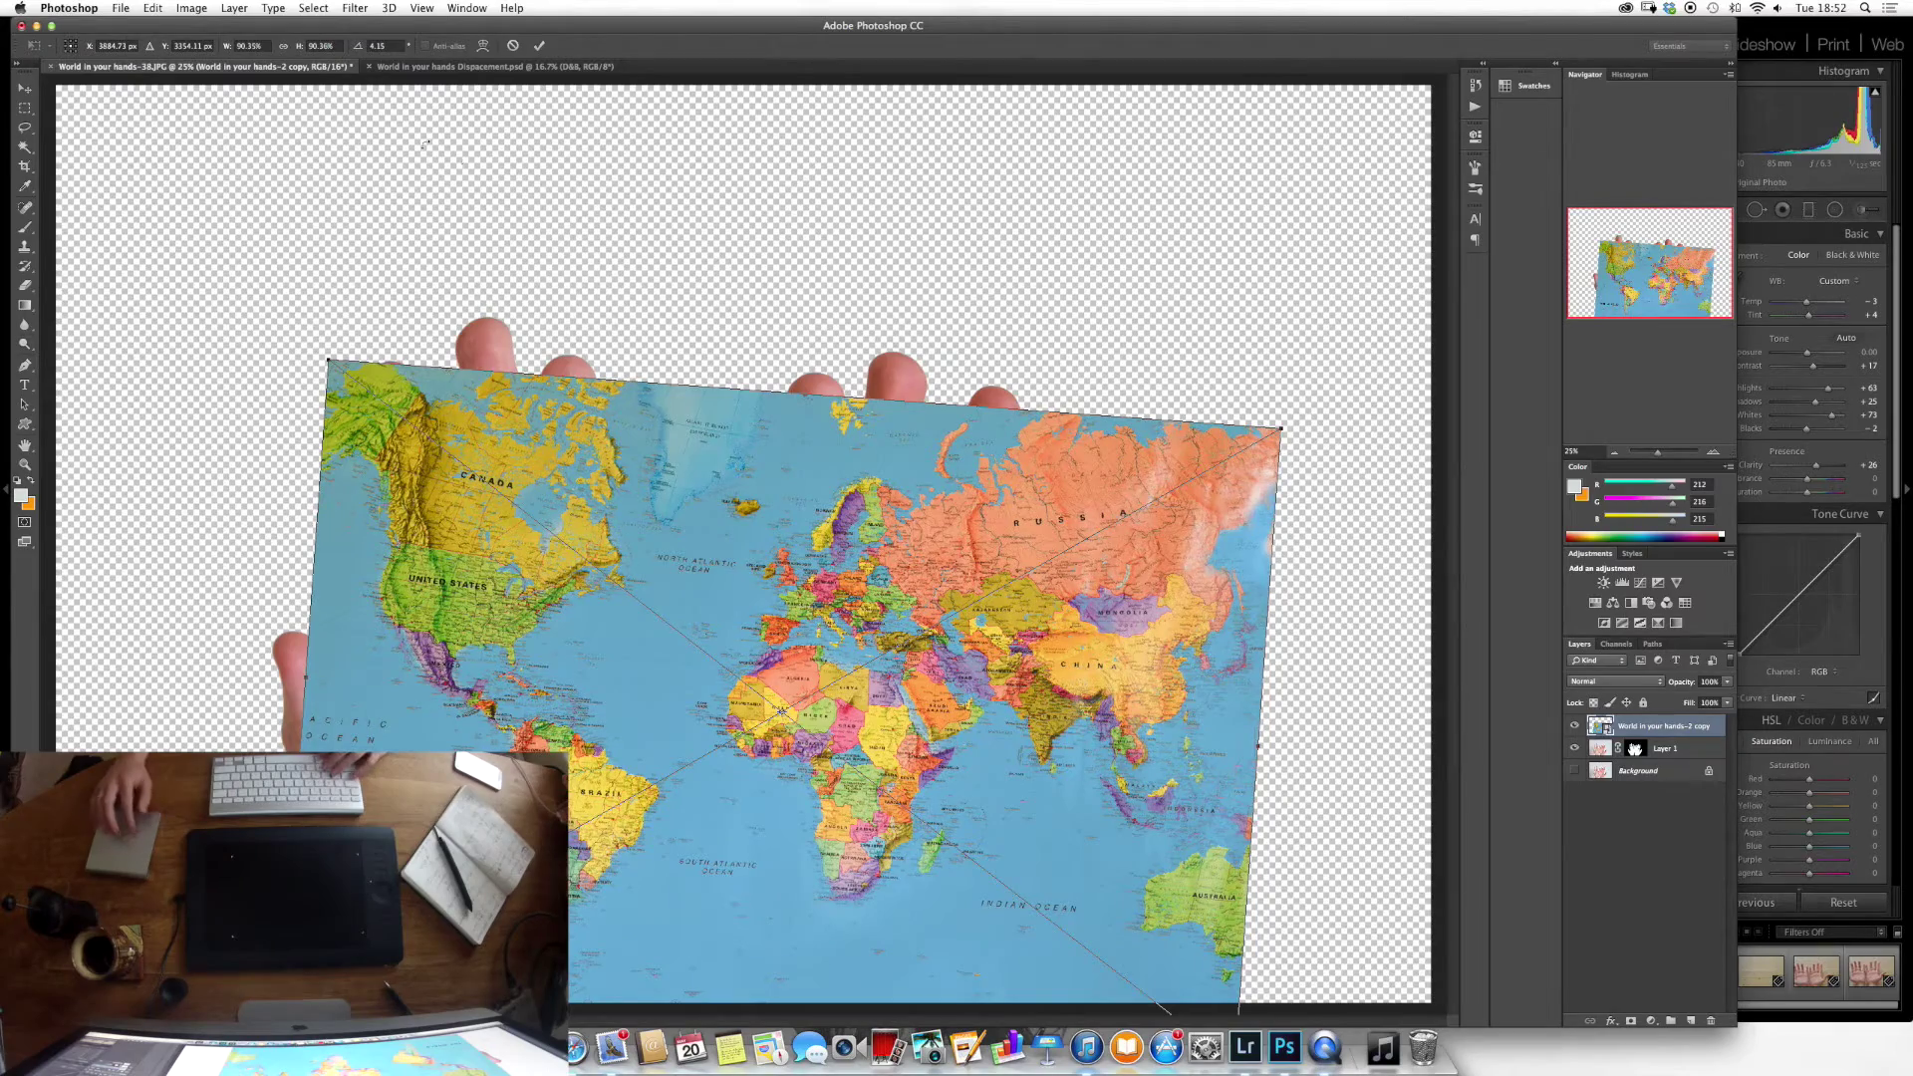
Warp the map at 70% opacity so its upper and side edges bulge out over the fingers and thumb, and restore 100% opacity.
{"action": "left_click", "coordinate": [483, 45]}
{"action": "key", "text": "7"}
{"action": "left_click_drag", "start_coordinate": [598, 708], "coordinate": [655, 330]}
{"action": "left_click_drag", "start_coordinate": [1224, 697], "coordinate": [1258, 742]}
{"action": "left_click_drag", "start_coordinate": [896, 558], "coordinate": [872, 546]}
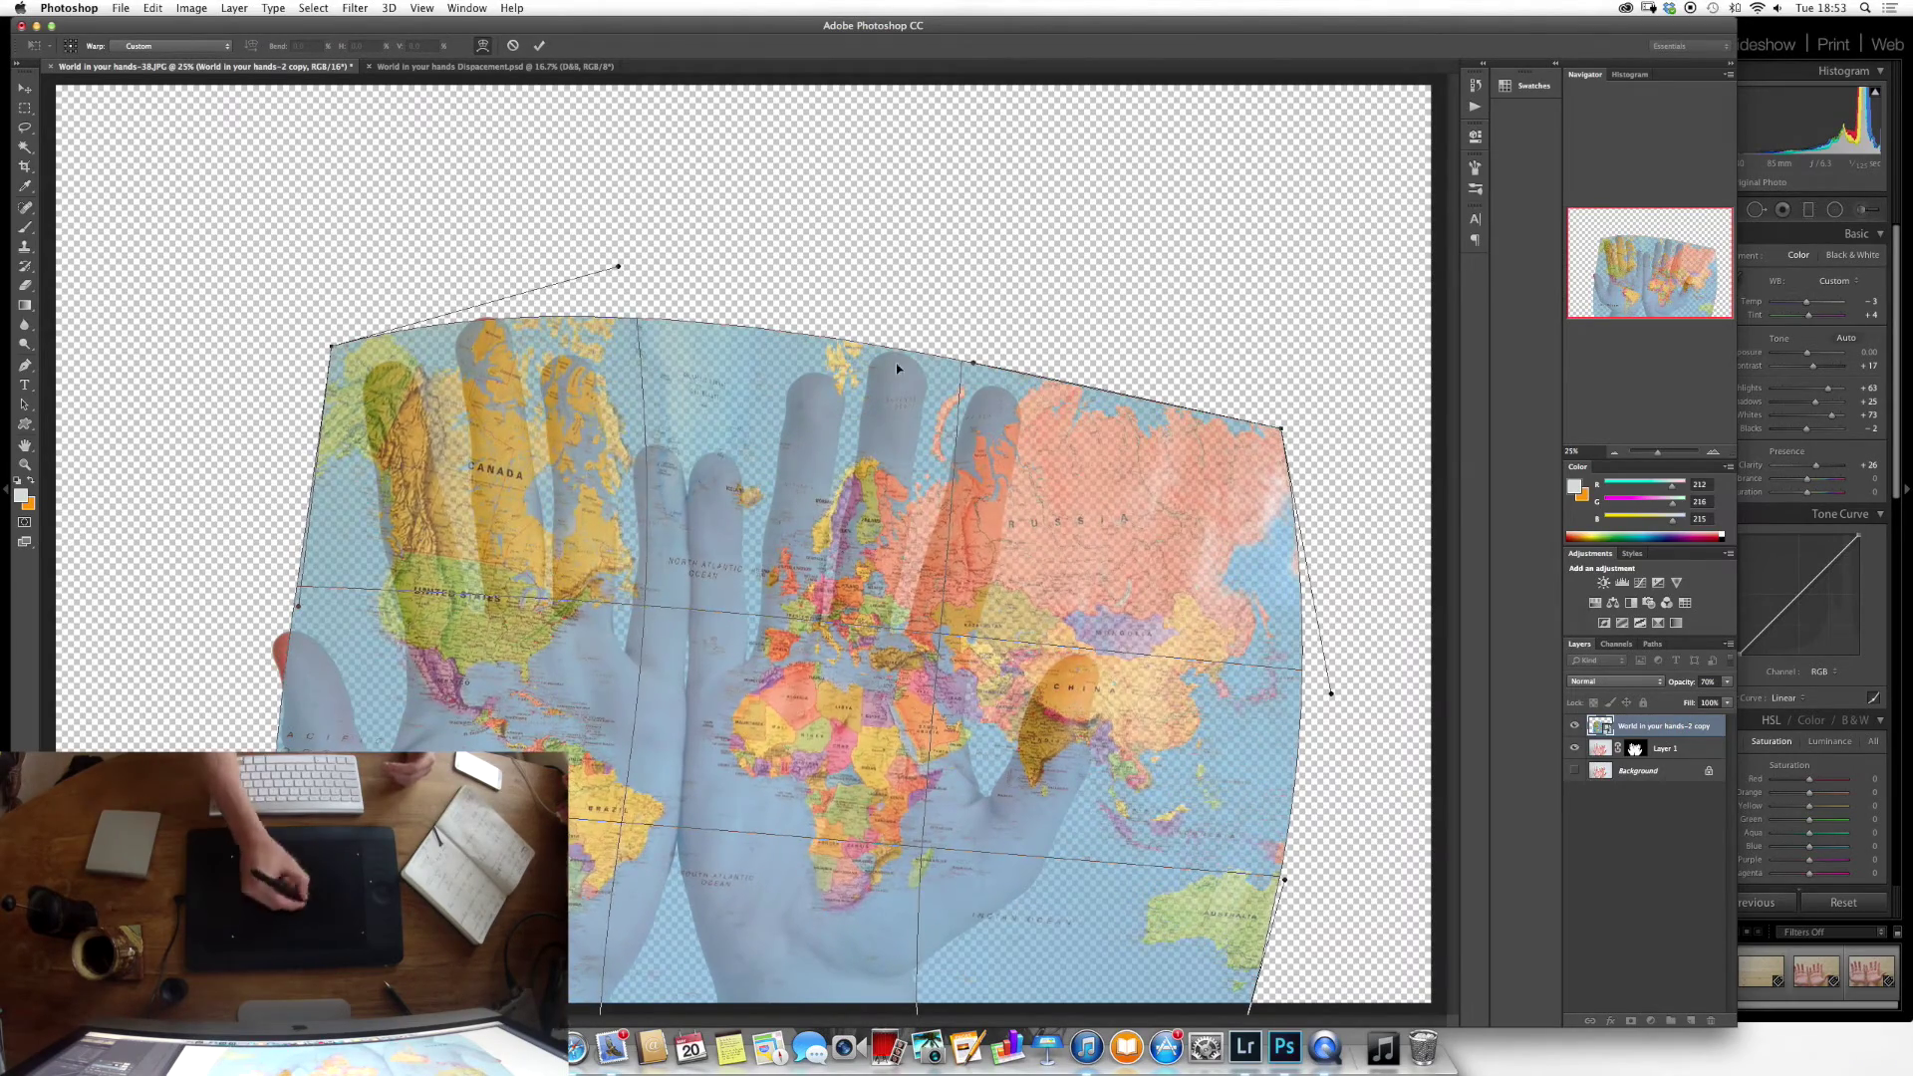
{"action": "left_click_drag", "start_coordinate": [443, 613], "coordinate": [429, 622]}
{"action": "mouse_move", "coordinate": [309, 638]}
{"action": "left_mouse_down"}
{"action": "mouse_move", "coordinate": [299, 656]}
{"action": "mouse_move", "coordinate": [318, 660]}
{"action": "left_mouse_up"}
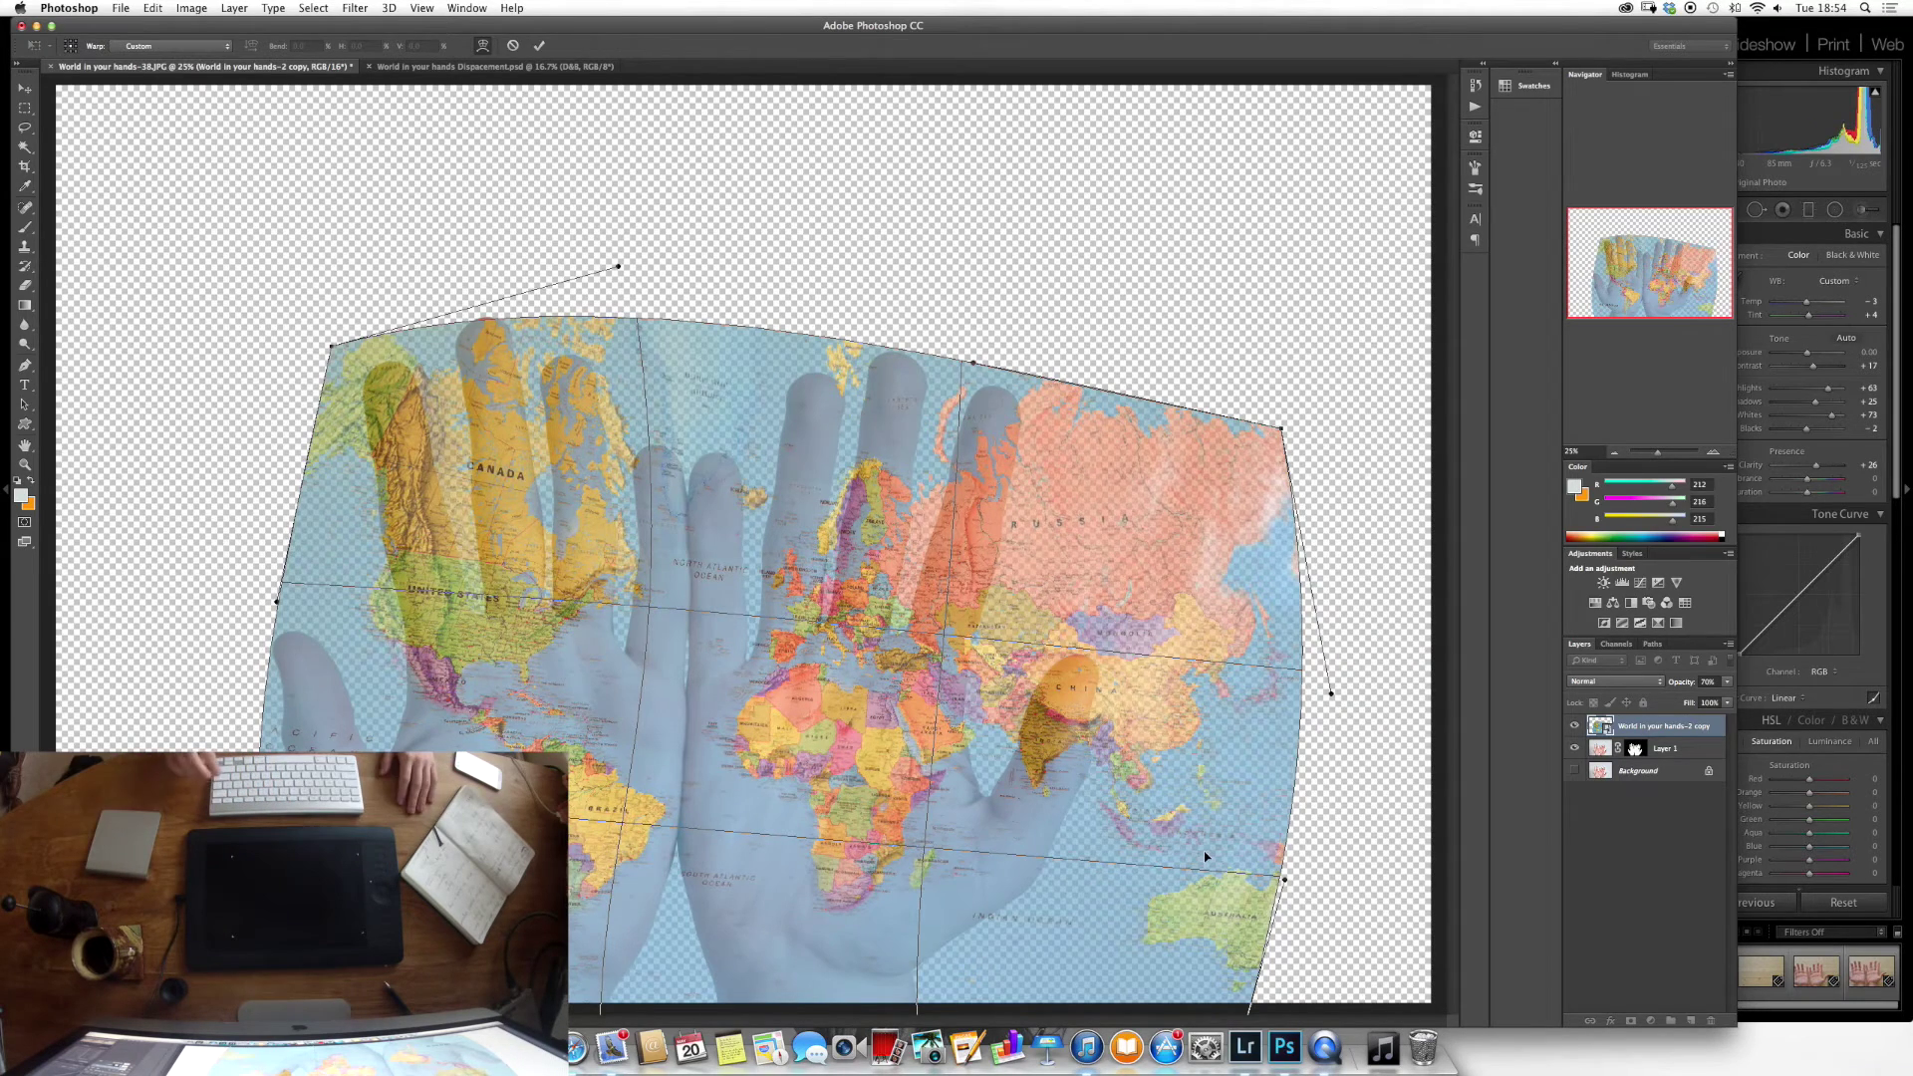
{"action": "key", "text": "Return"}
{"action": "key", "text": "0"}
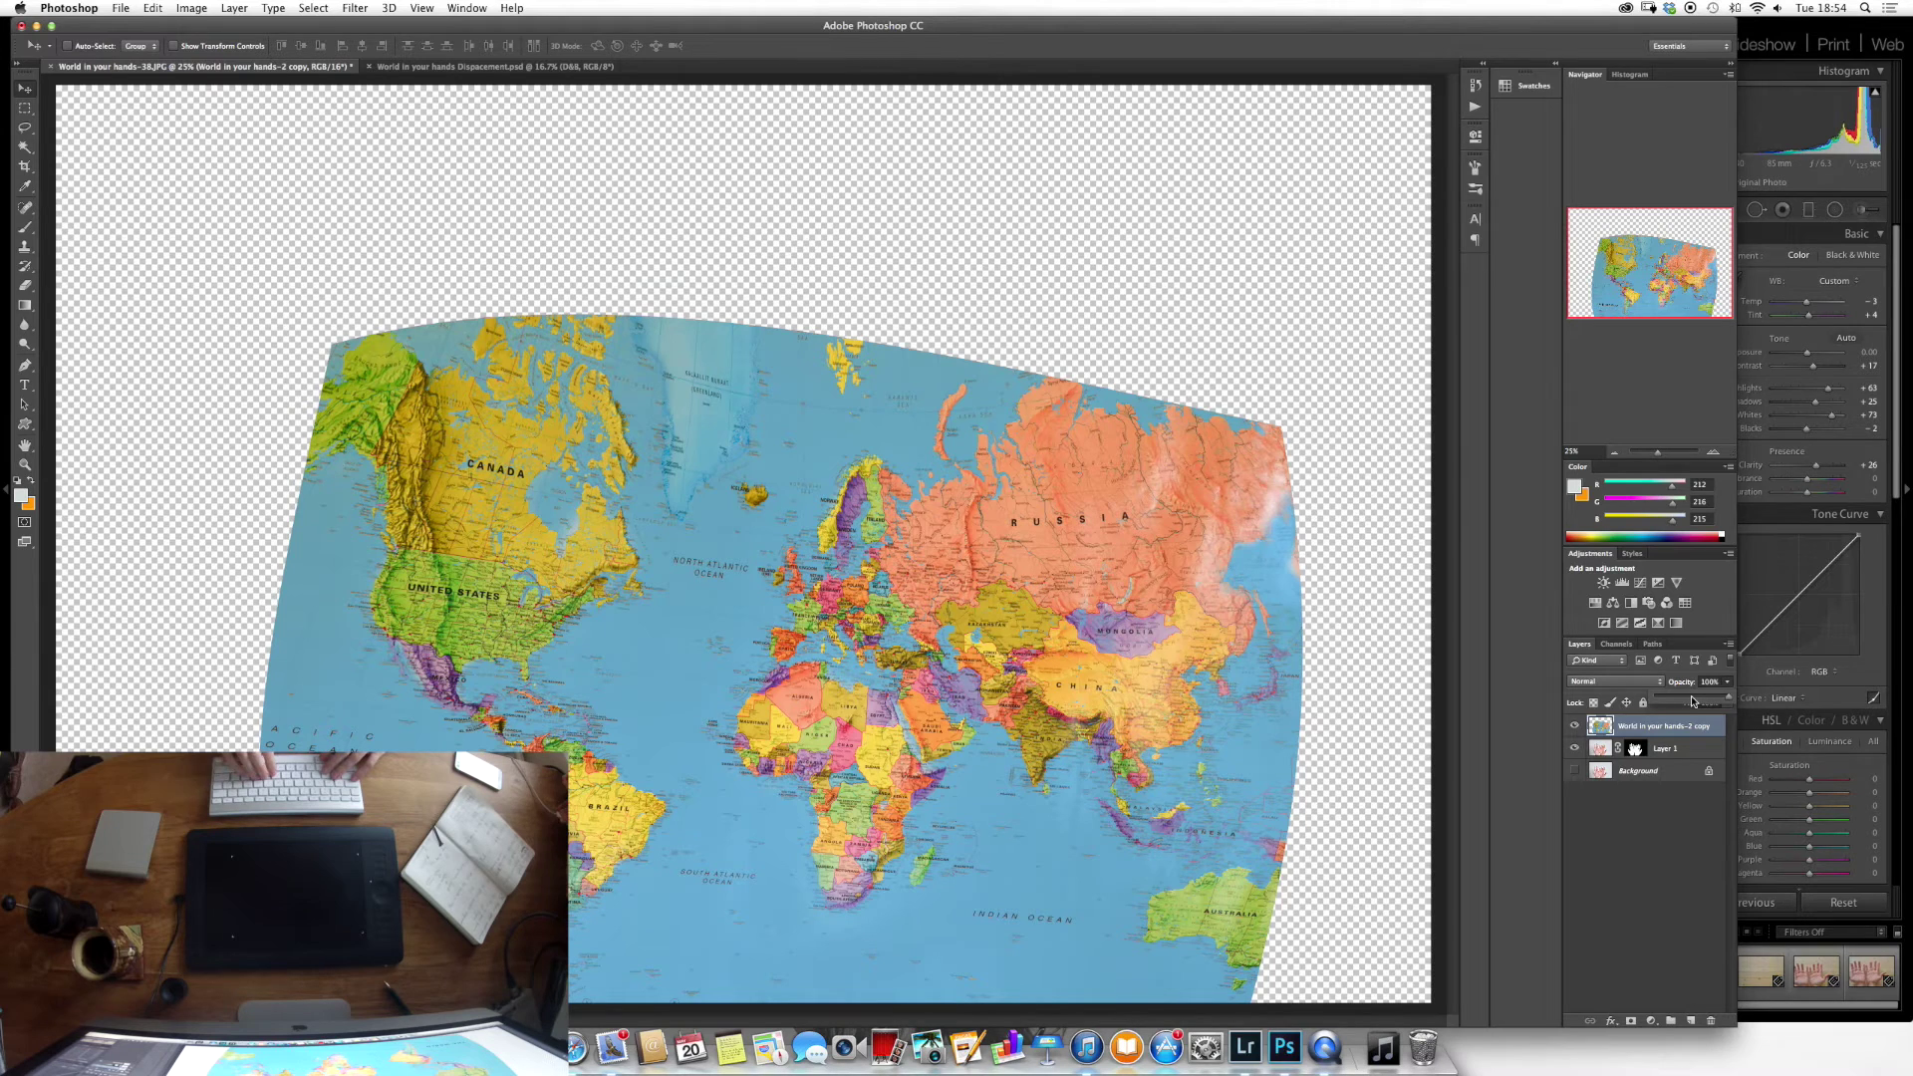
Duplicate the warped map layer and set up a Displace filter on the copy with horizontal and vertical scales of 50.
{"action": "key", "text": "super+j"}
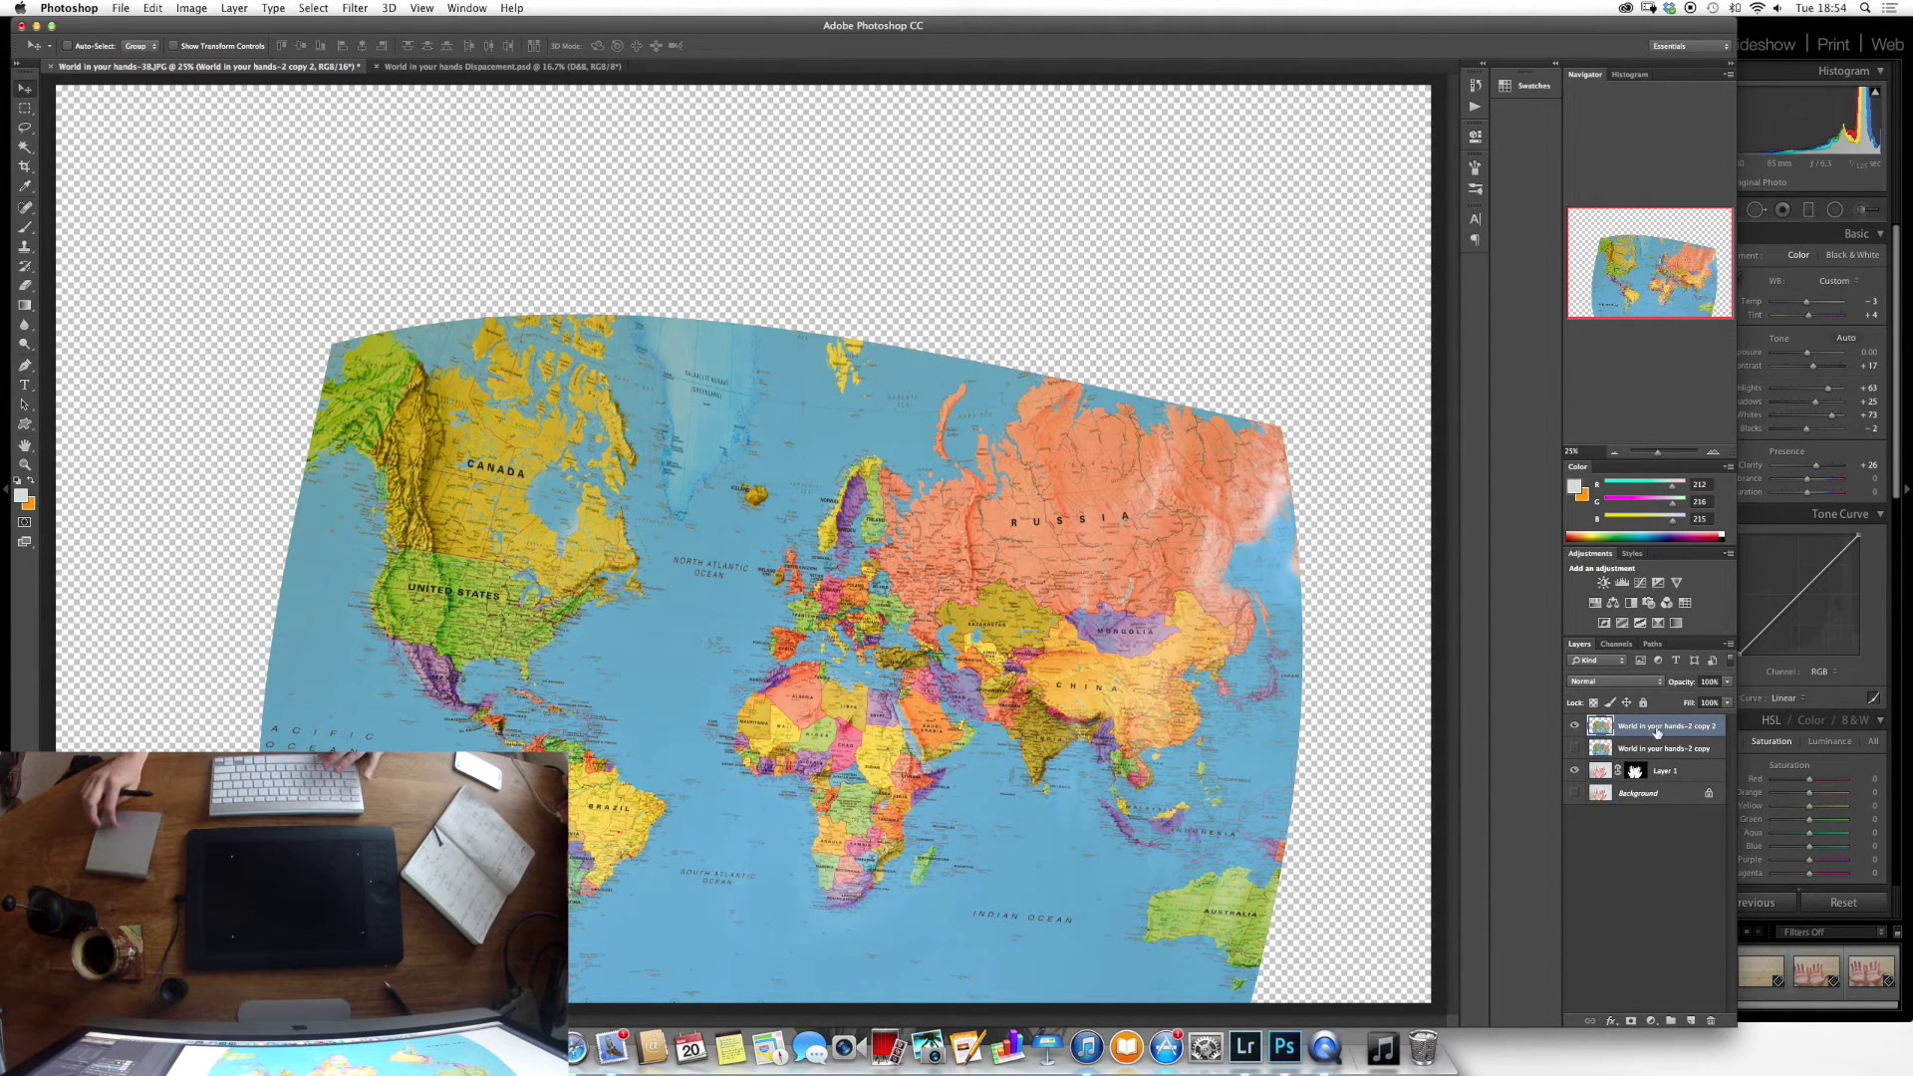
{"action": "left_click", "coordinate": [273, 8]}
{"action": "mouse_move", "coordinate": [356, 7]}
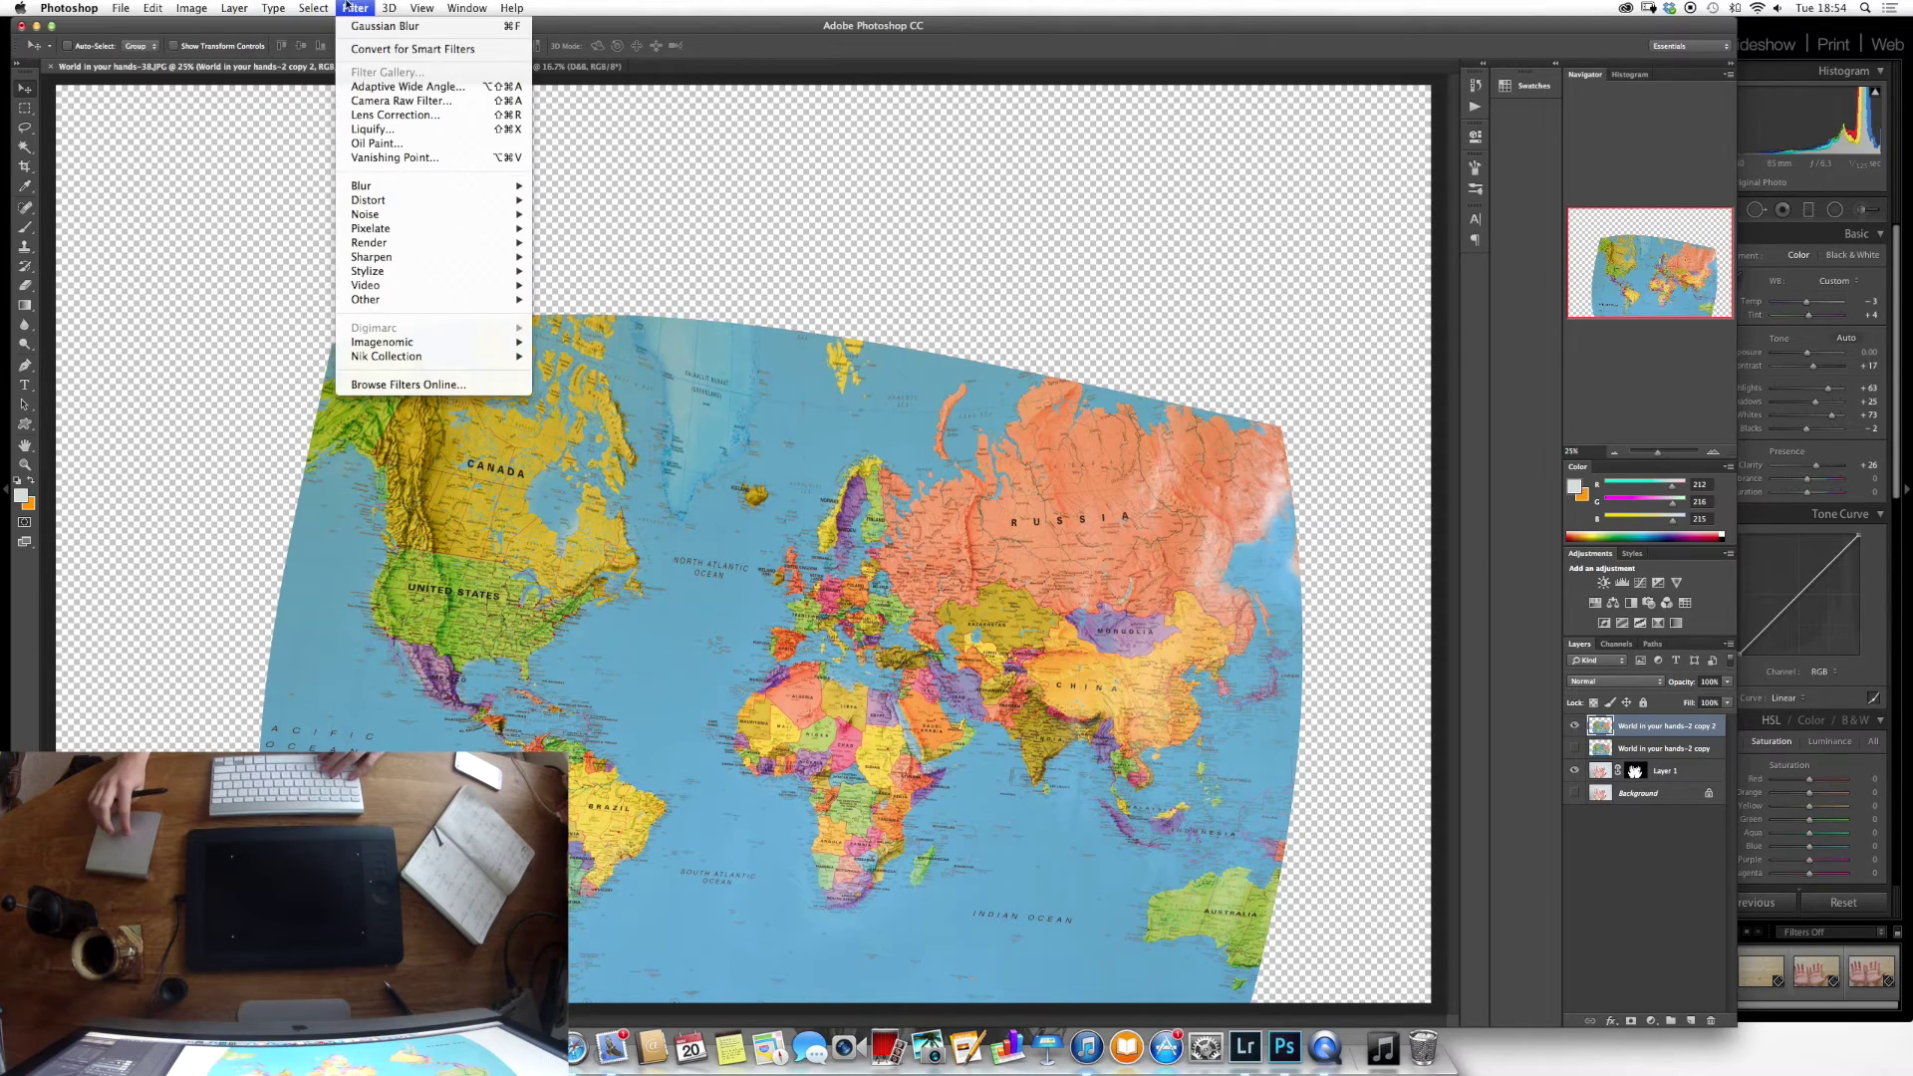
{"action": "mouse_move", "coordinate": [428, 206]}
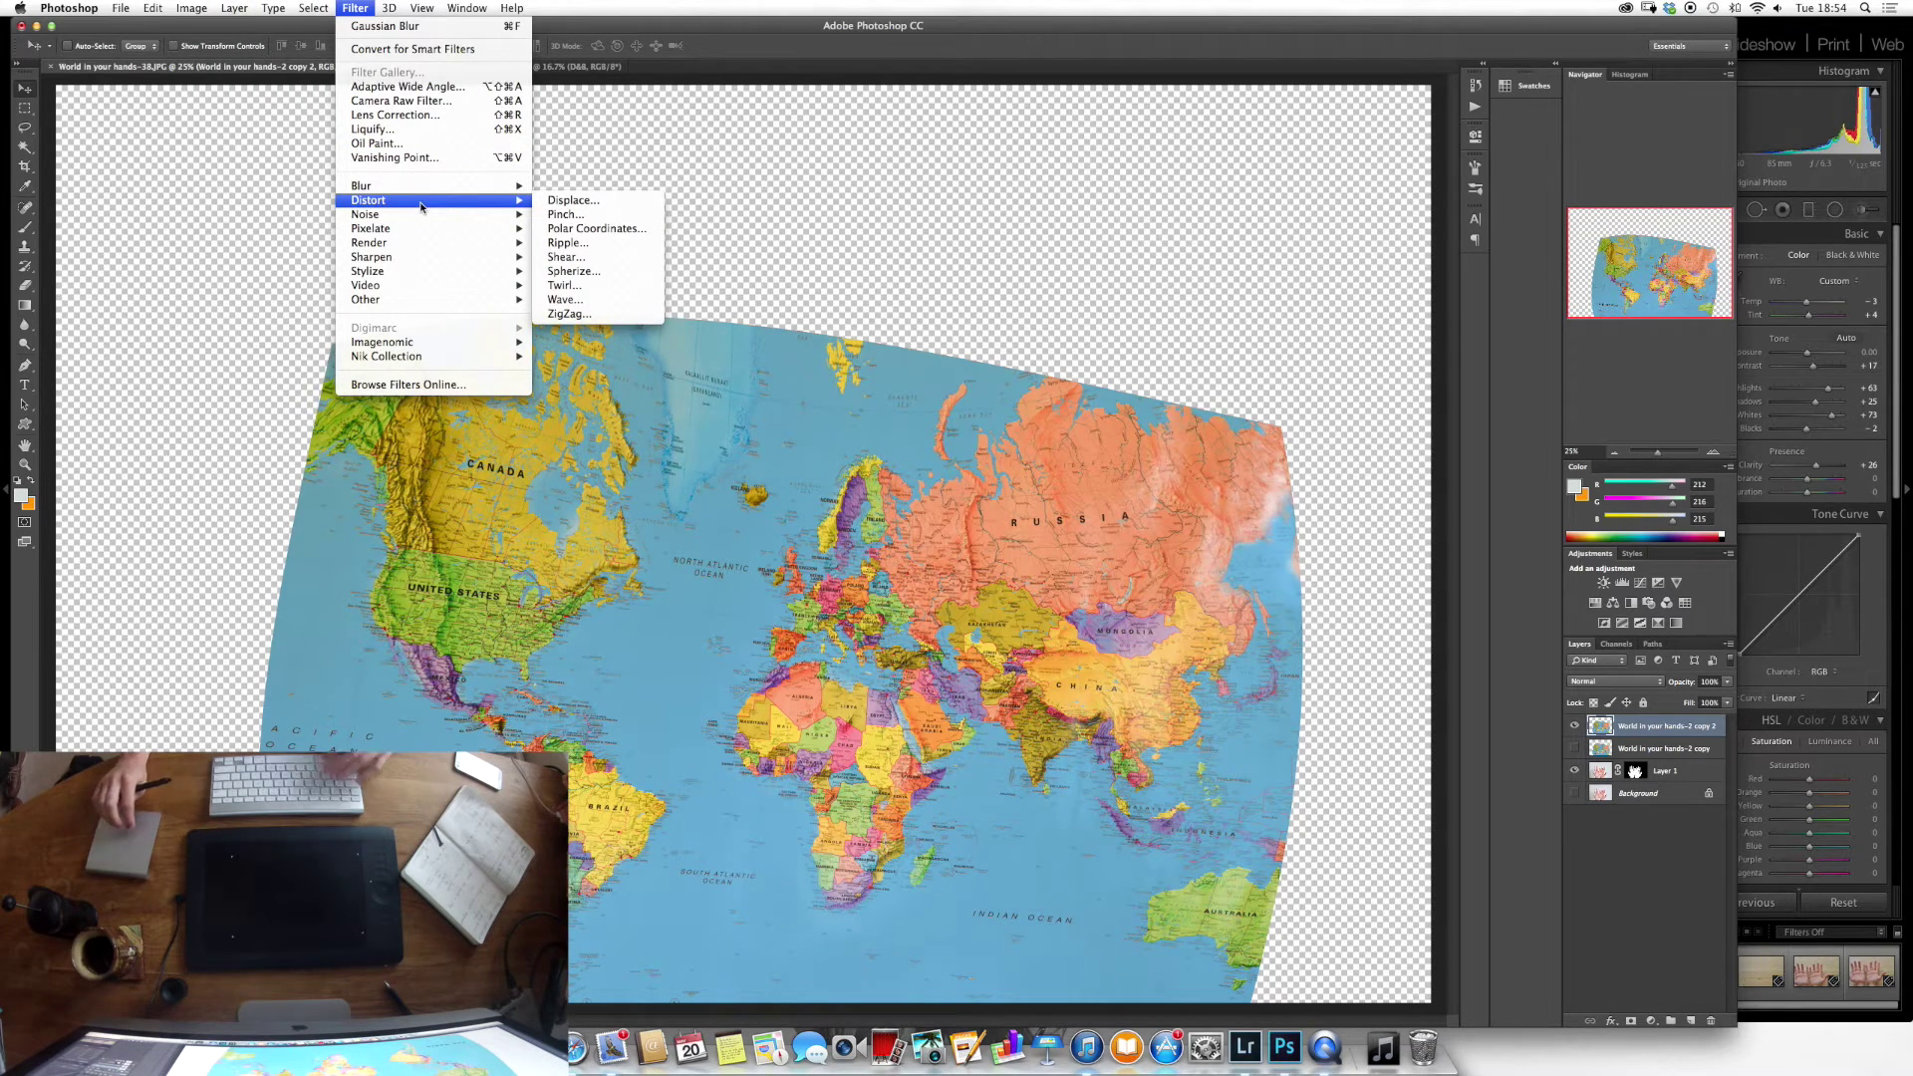
{"action": "left_click", "coordinate": [560, 201]}
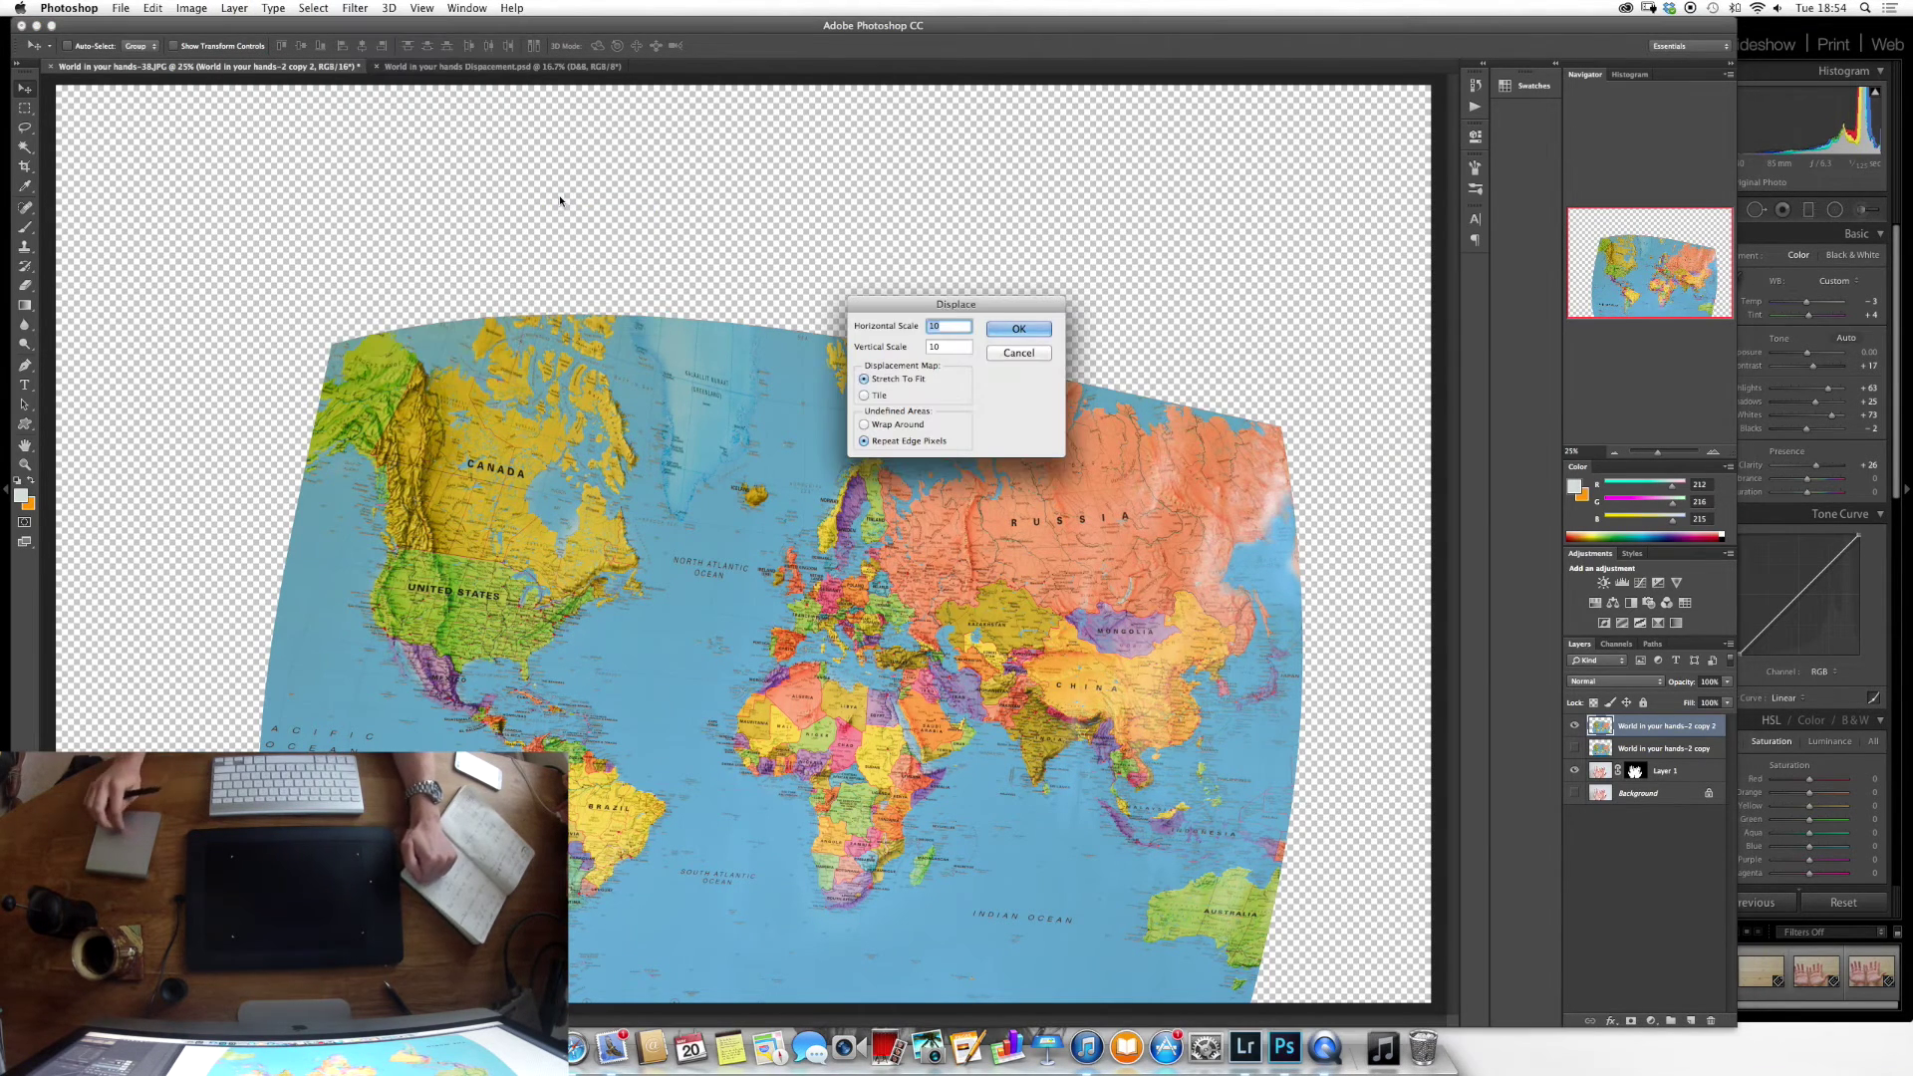
{"action": "type", "text": "5"}
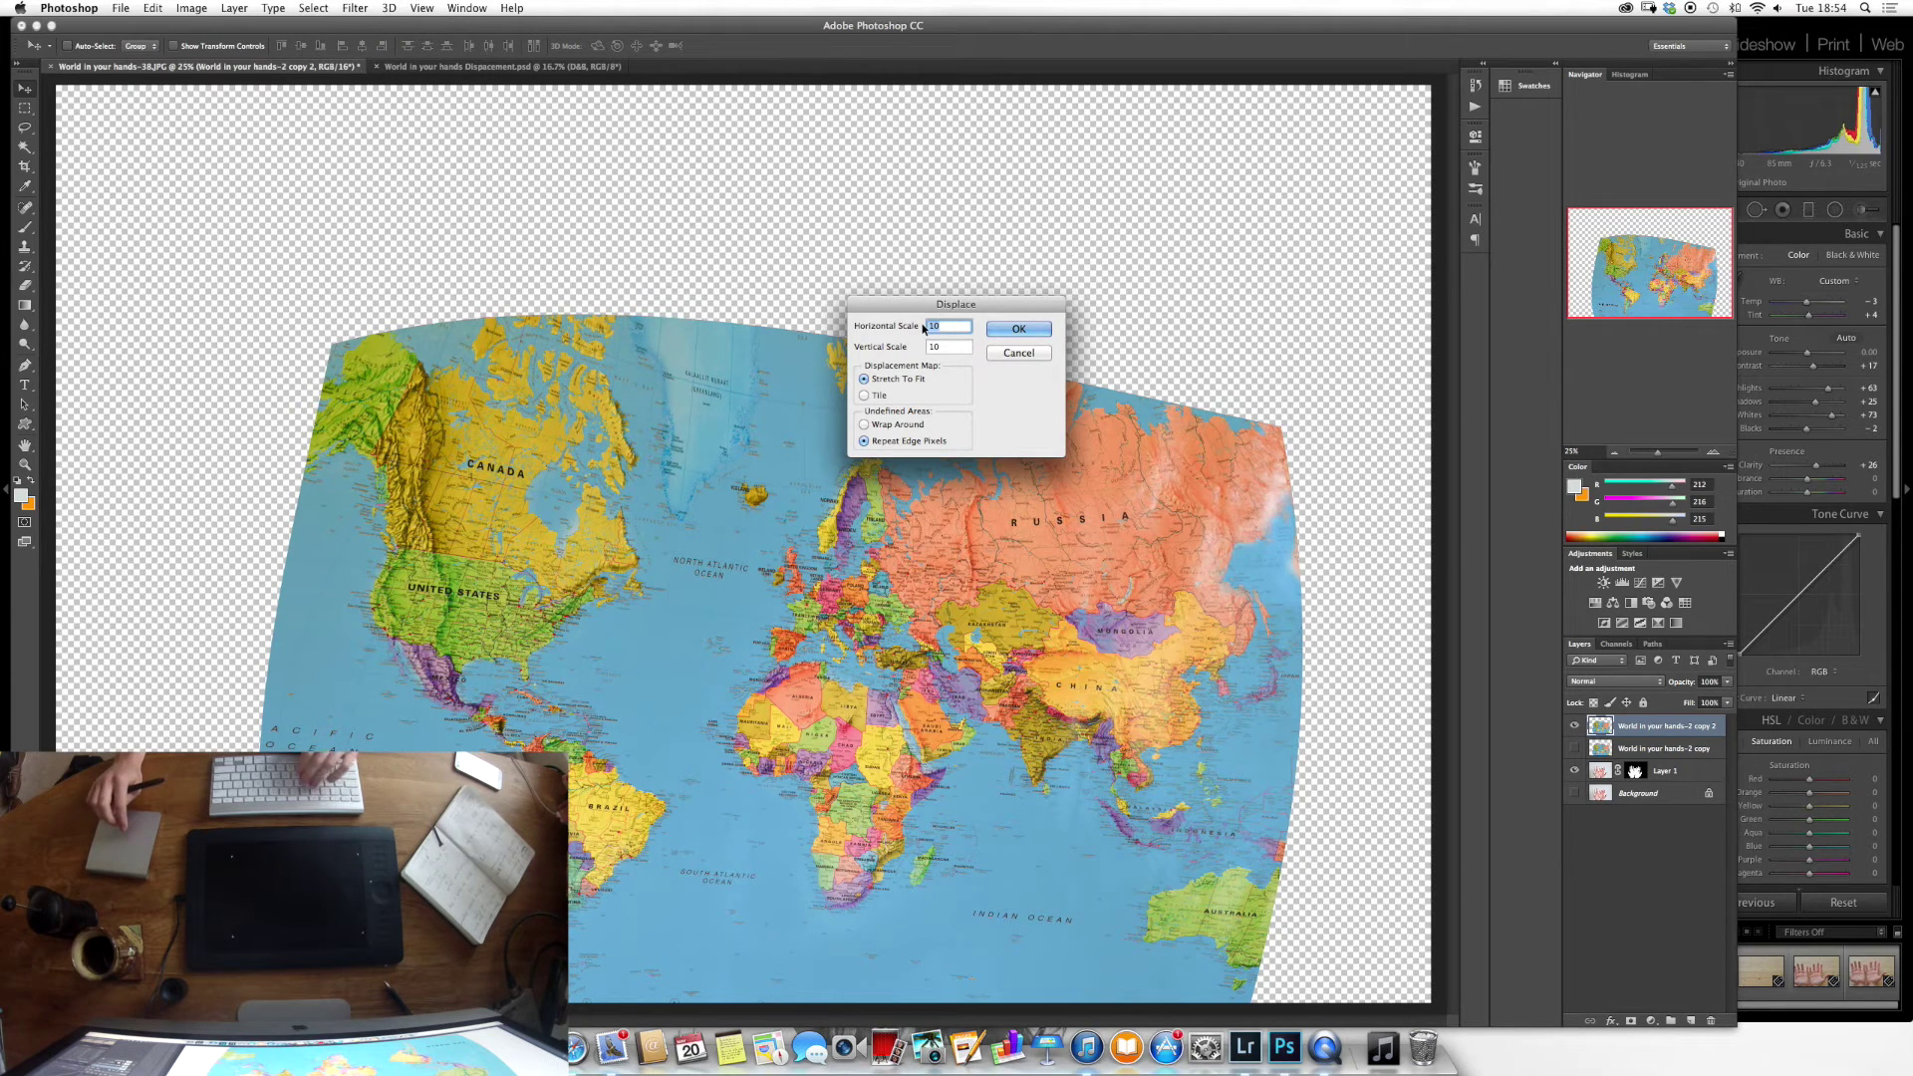
{"action": "double_click", "coordinate": [944, 346]}
{"action": "type", "text": "50"}
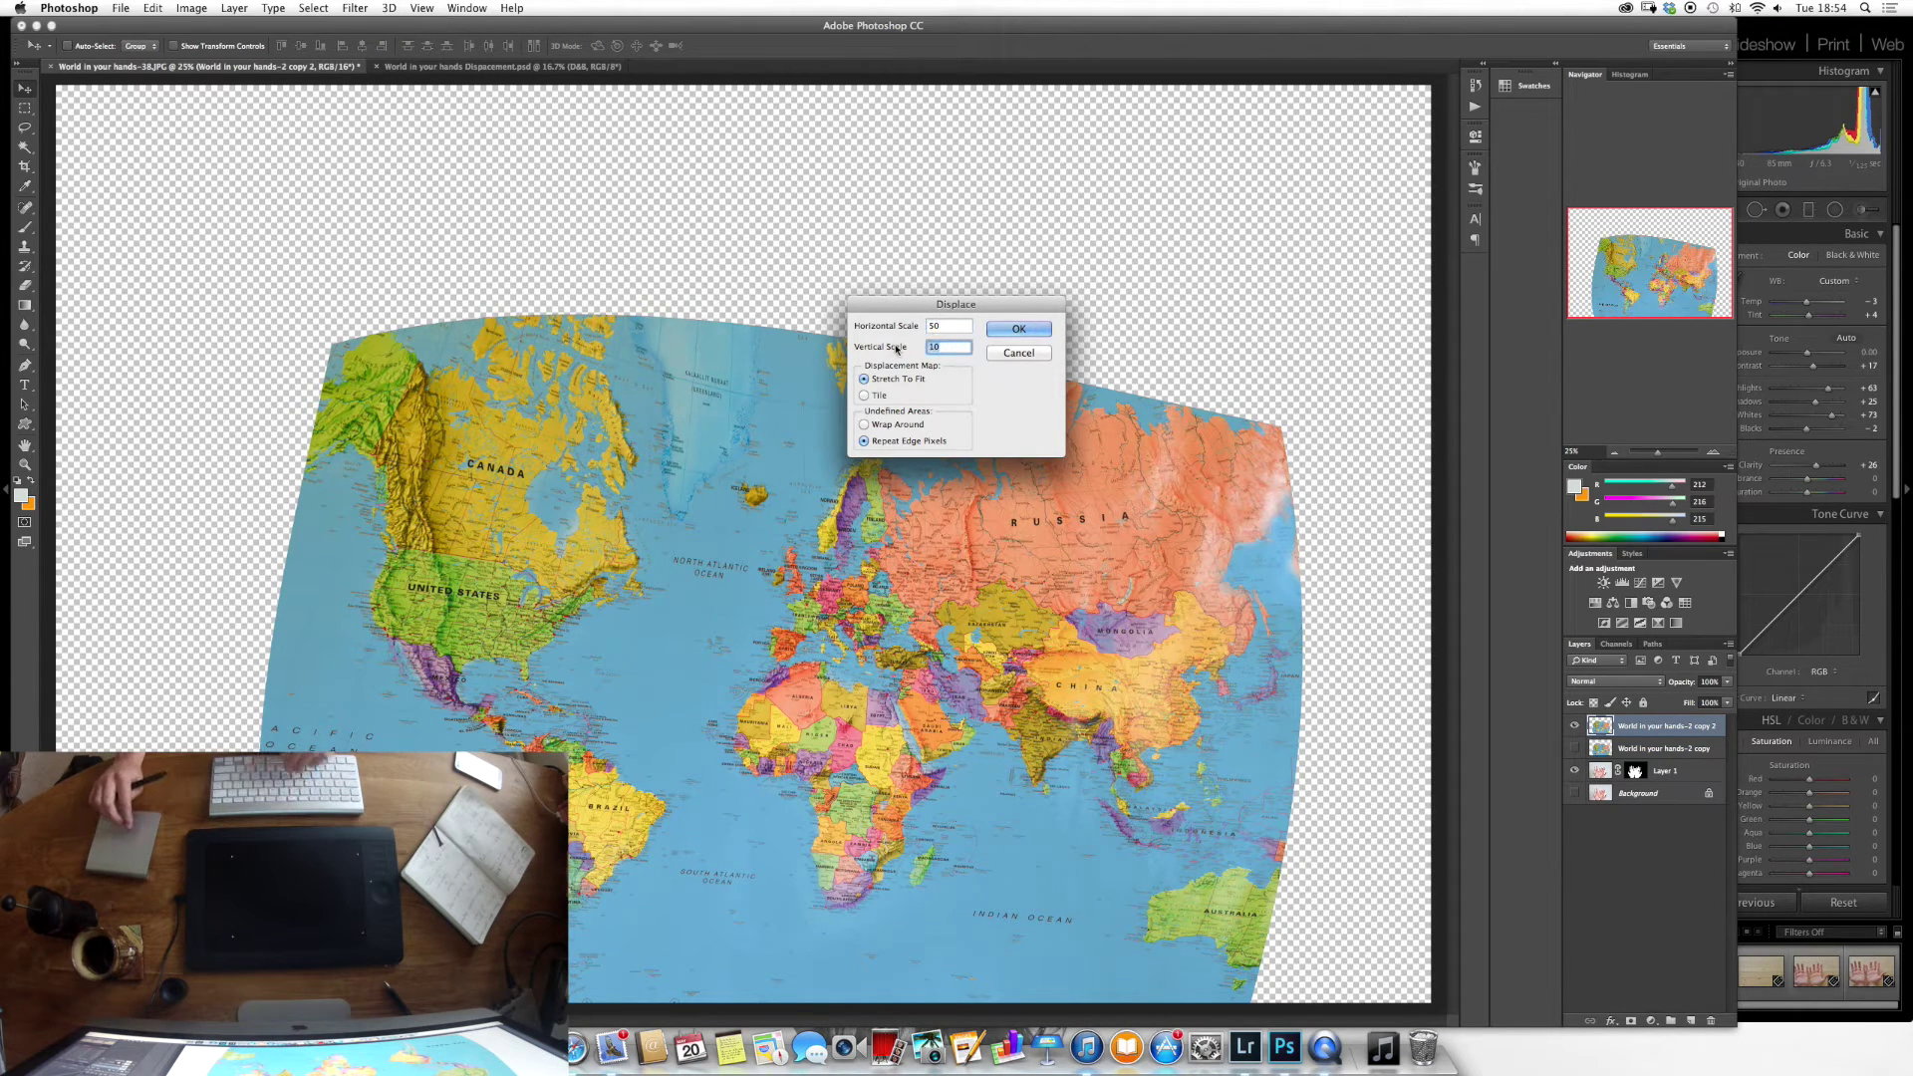
Apply World in your hands Dispacement.psd from the edits folder as the displacement map and copy Layer 1's hand mask onto the displaced map.
{"action": "left_click", "coordinate": [1017, 329]}
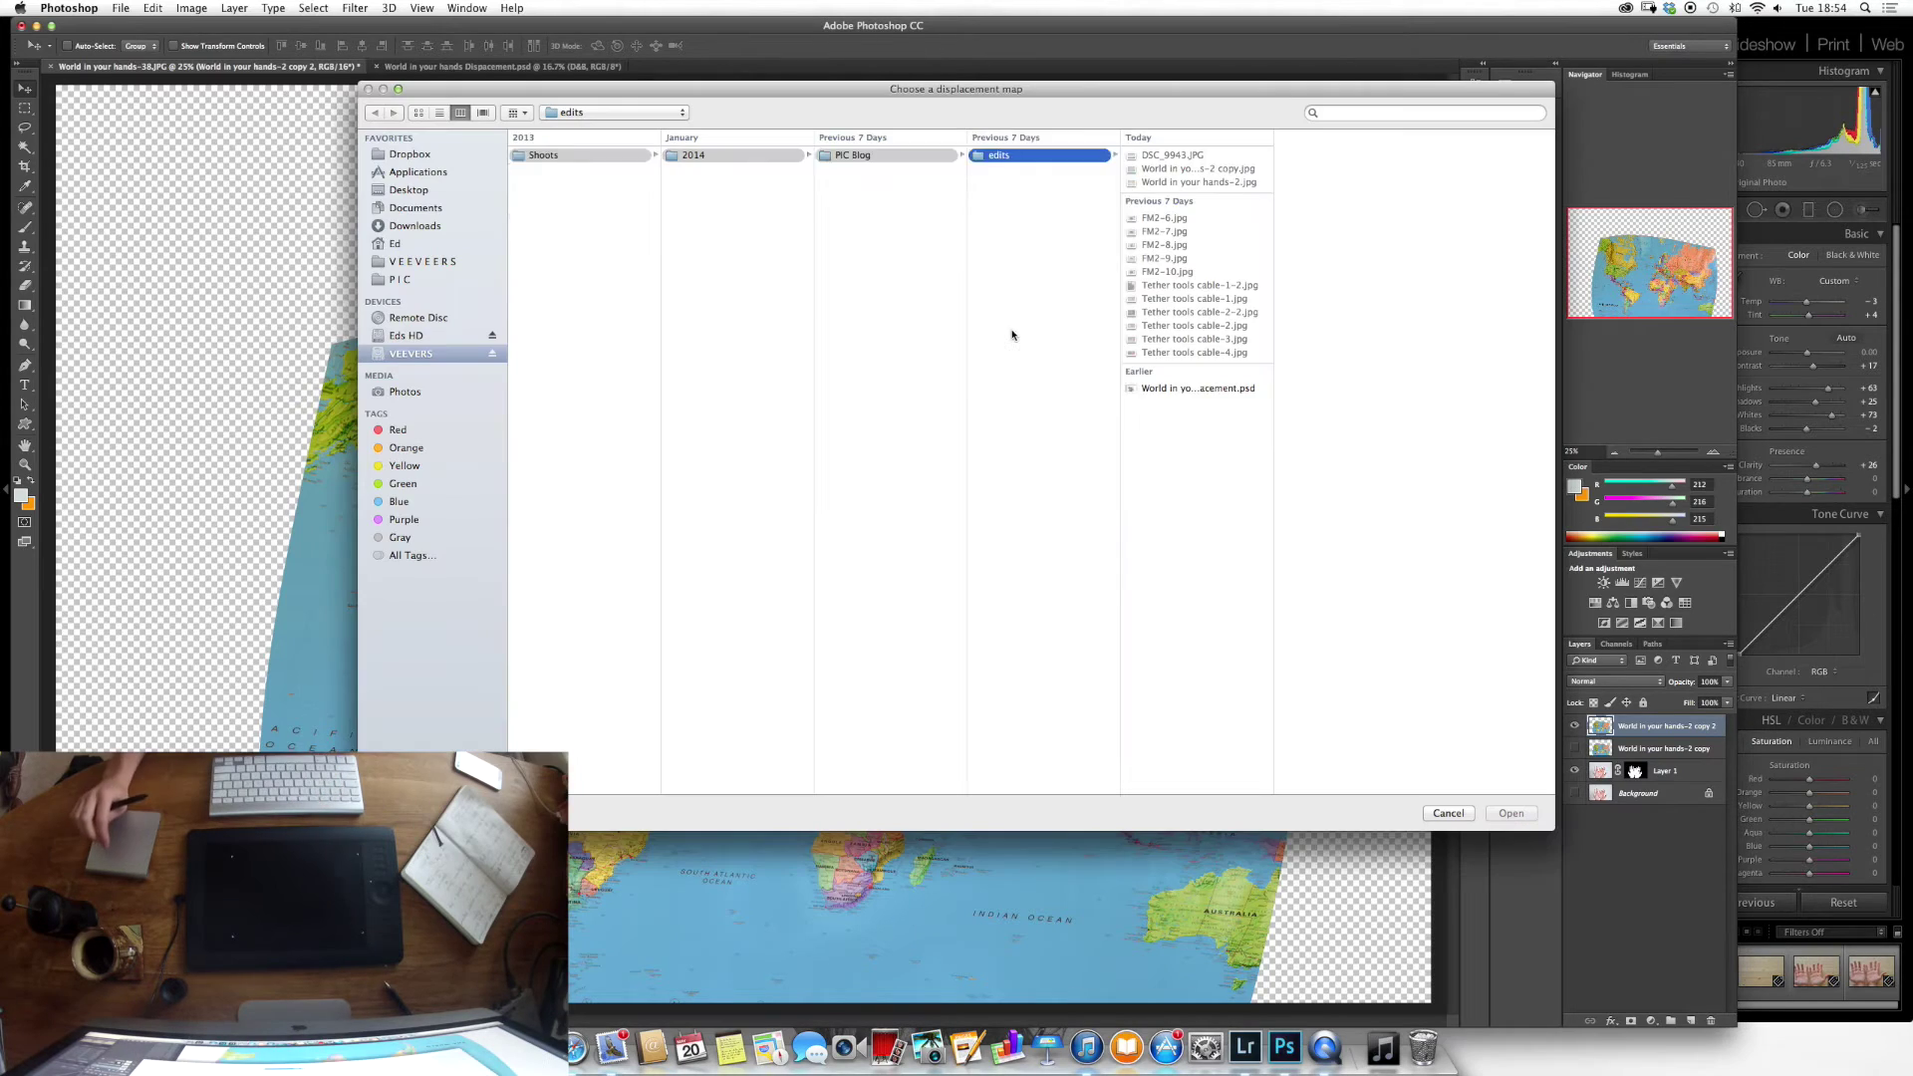
{"action": "left_click", "coordinate": [1190, 388]}
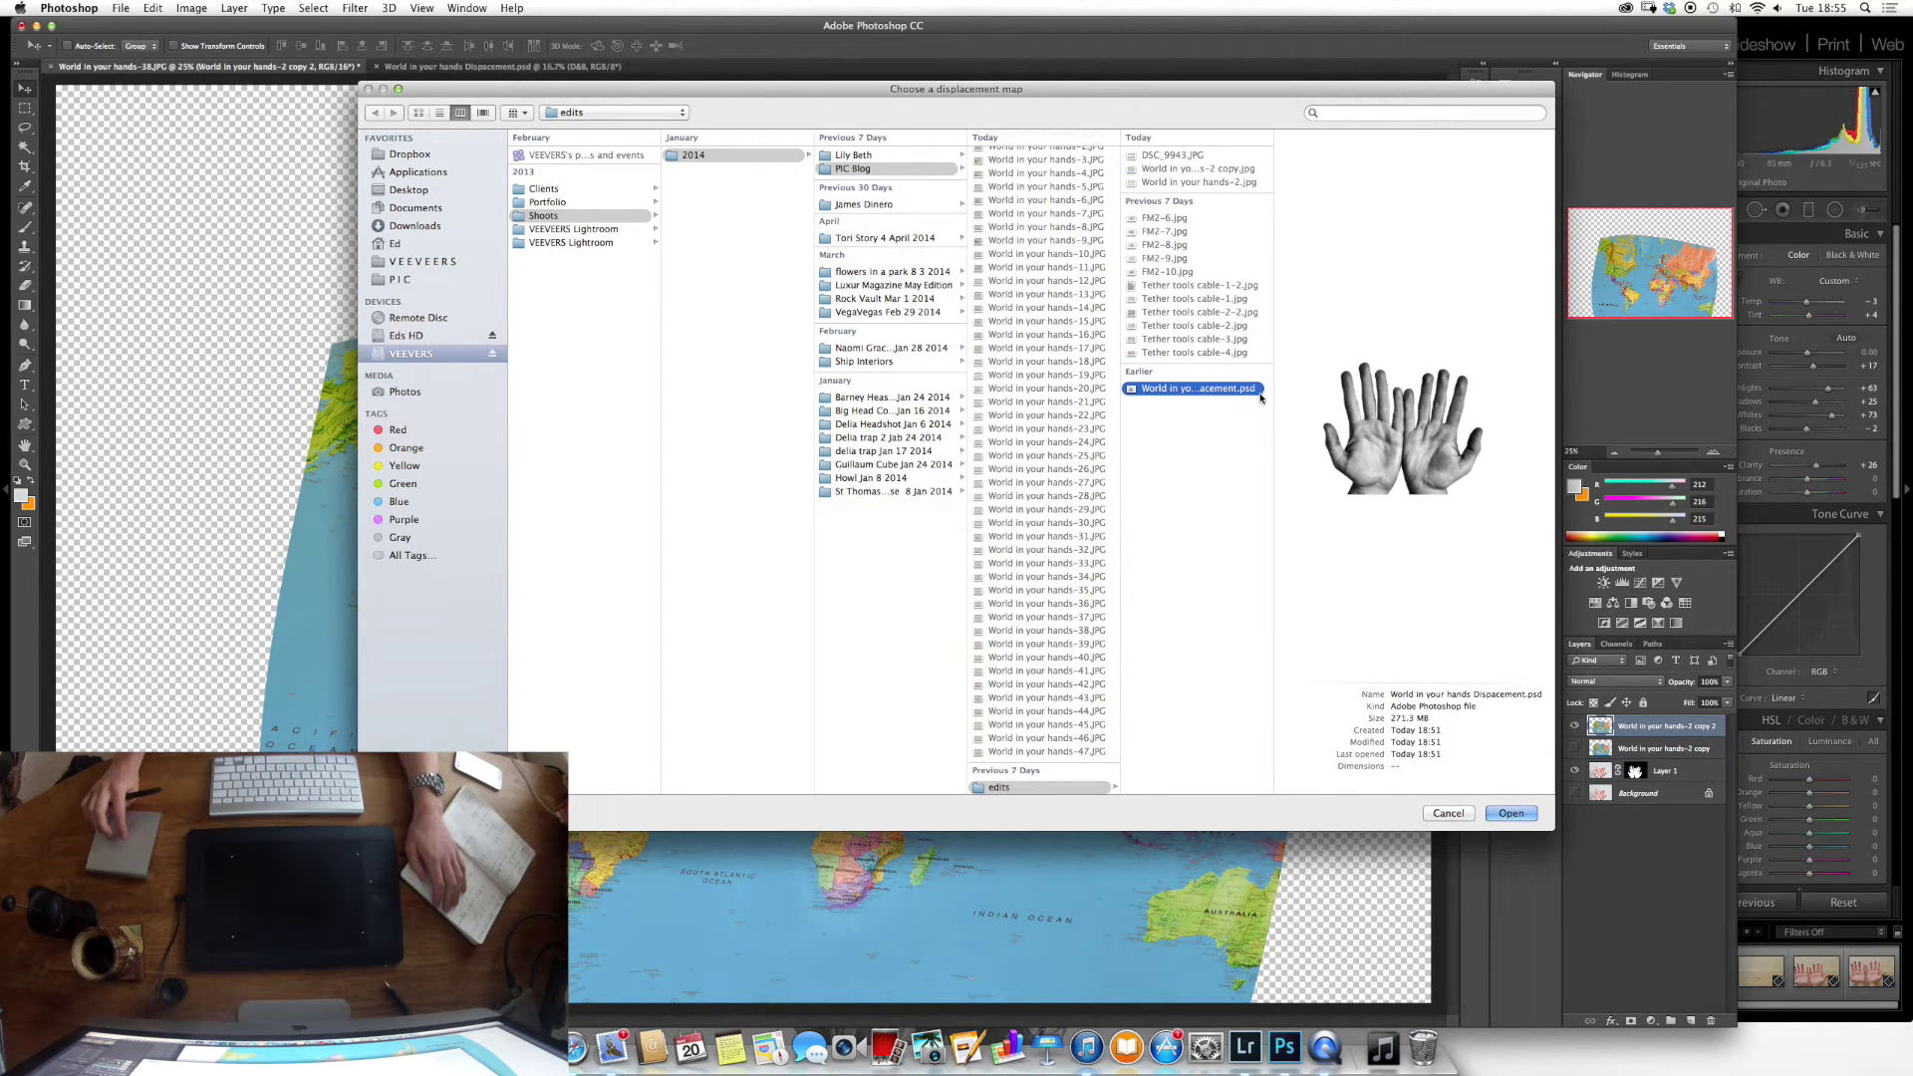
{"action": "left_click", "coordinate": [1510, 814]}
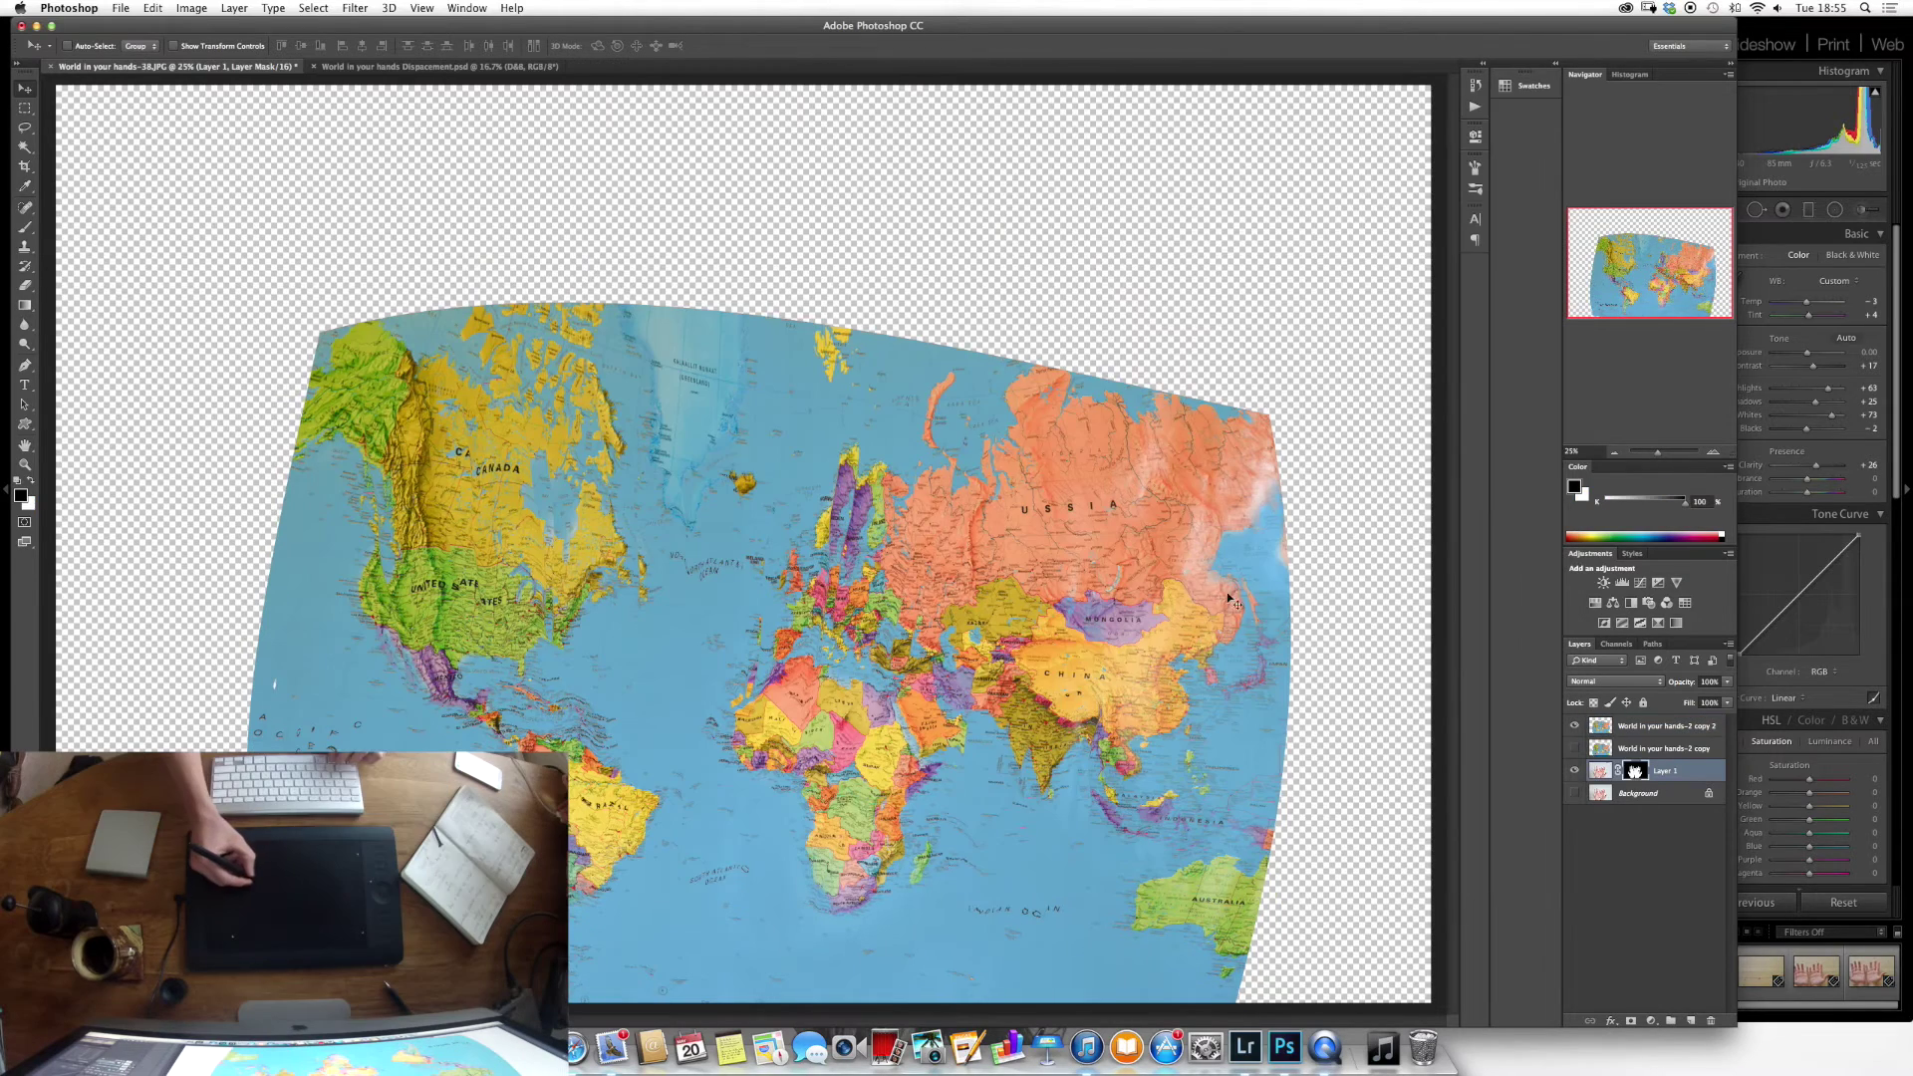
{"action": "left_click_drag", "start_coordinate": [1634, 775], "coordinate": [1636, 729]}
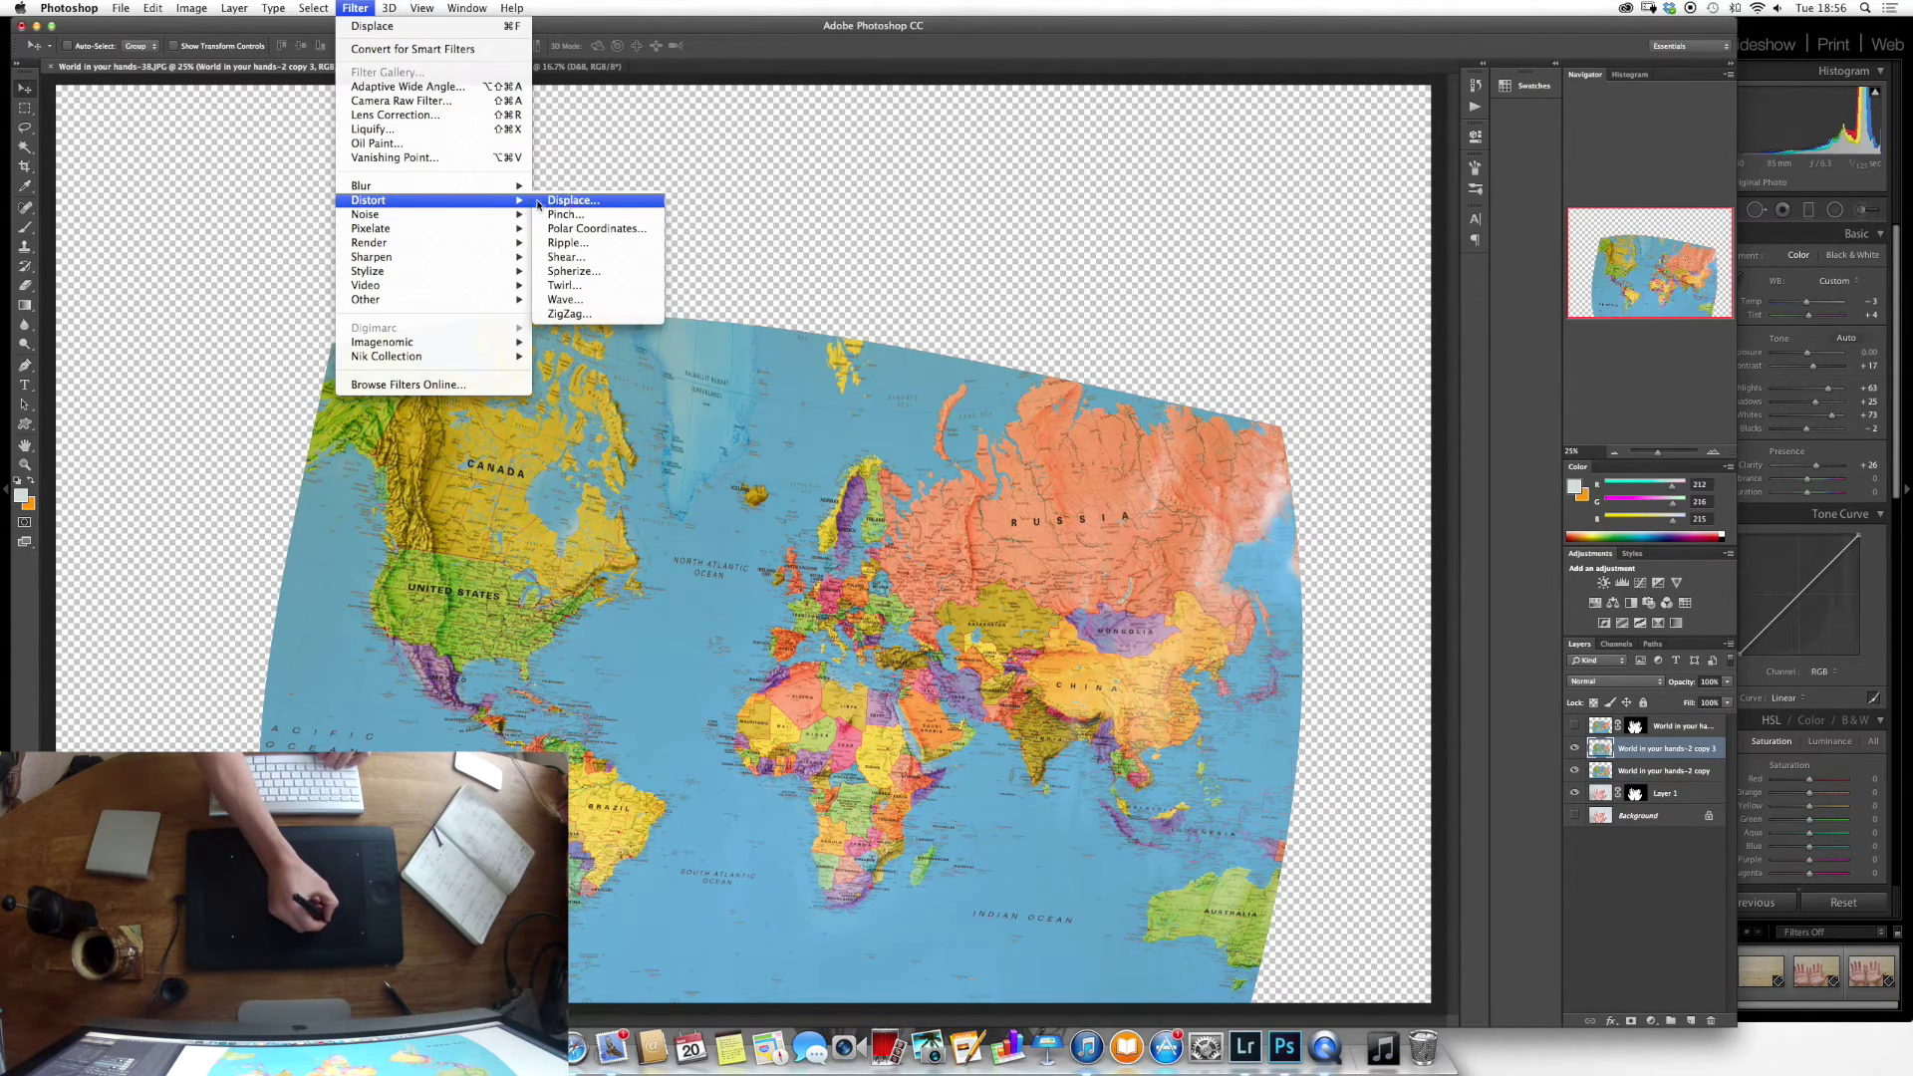
Displace the other map copy with horizontal and vertical scales of 35, using World in your hands Dispacement.psd.
{"action": "left_click", "coordinate": [547, 201]}
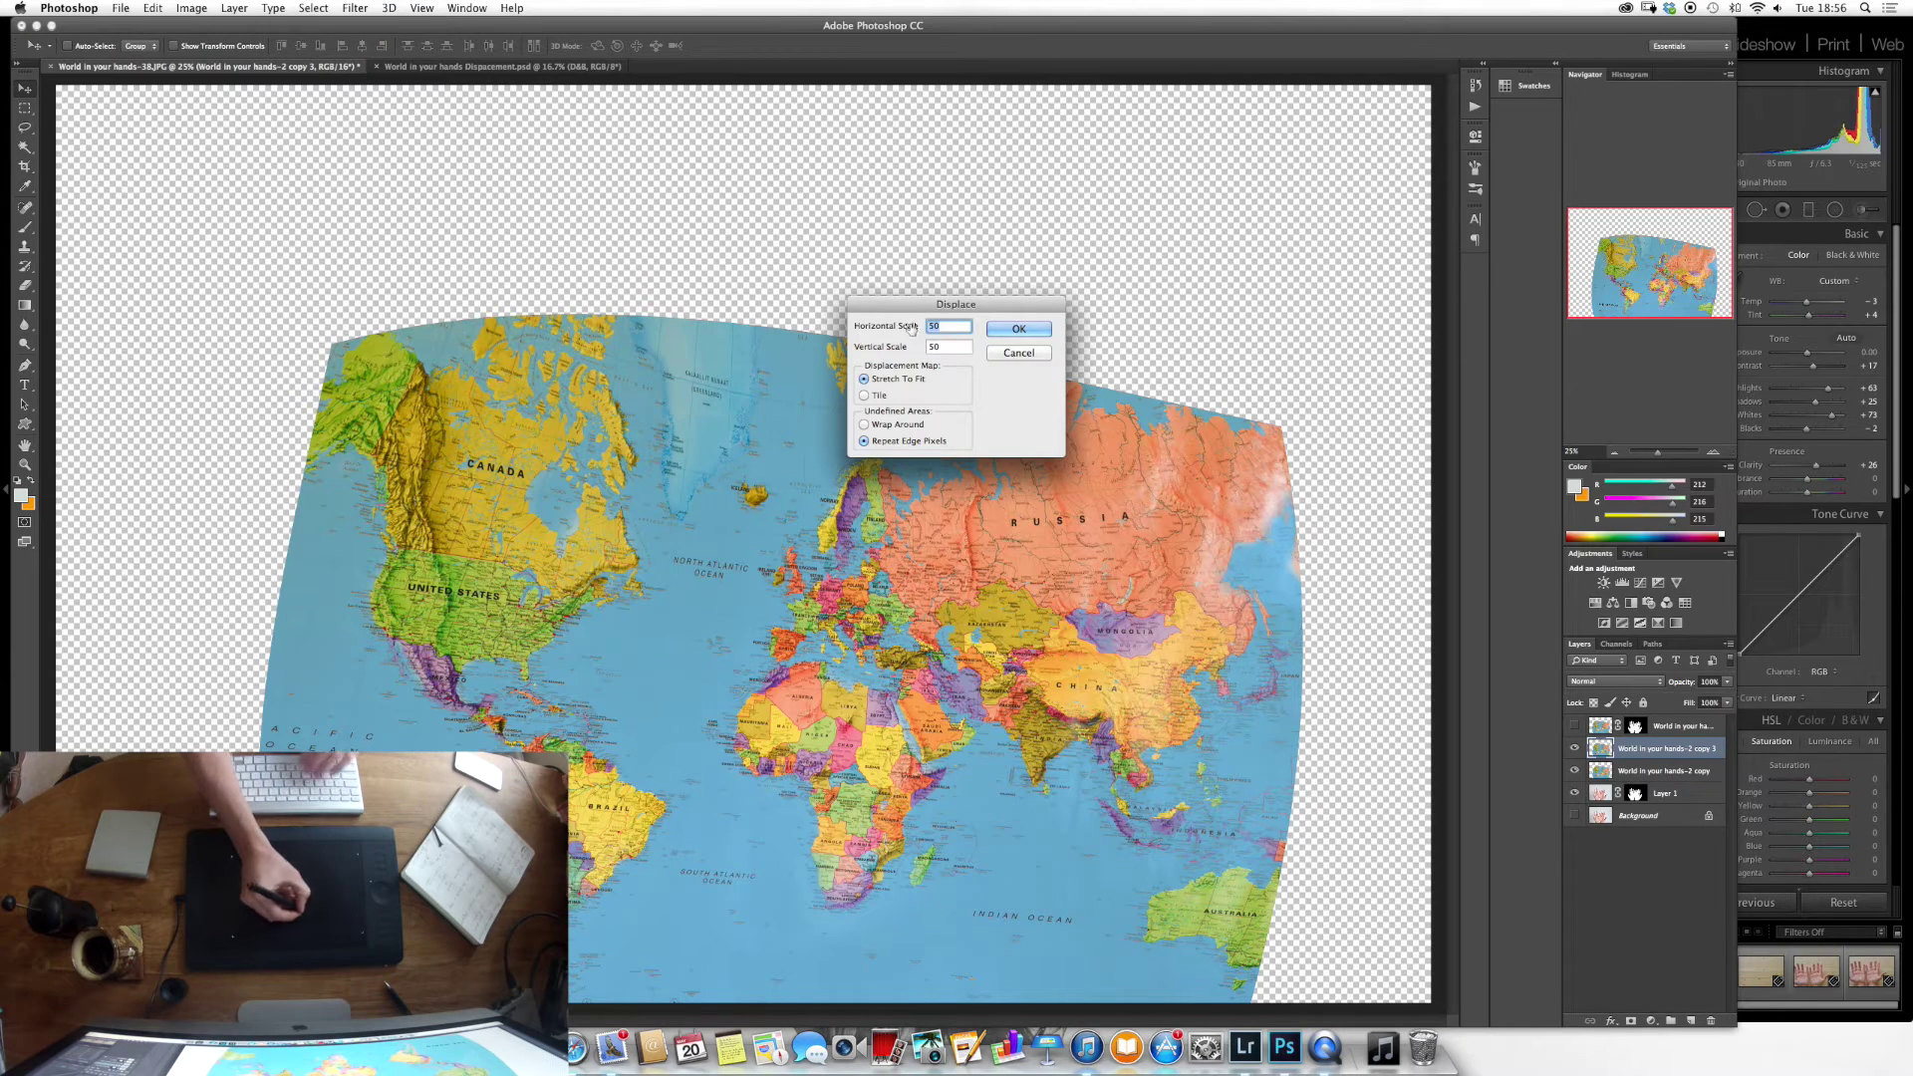
{"action": "type", "text": "35"}
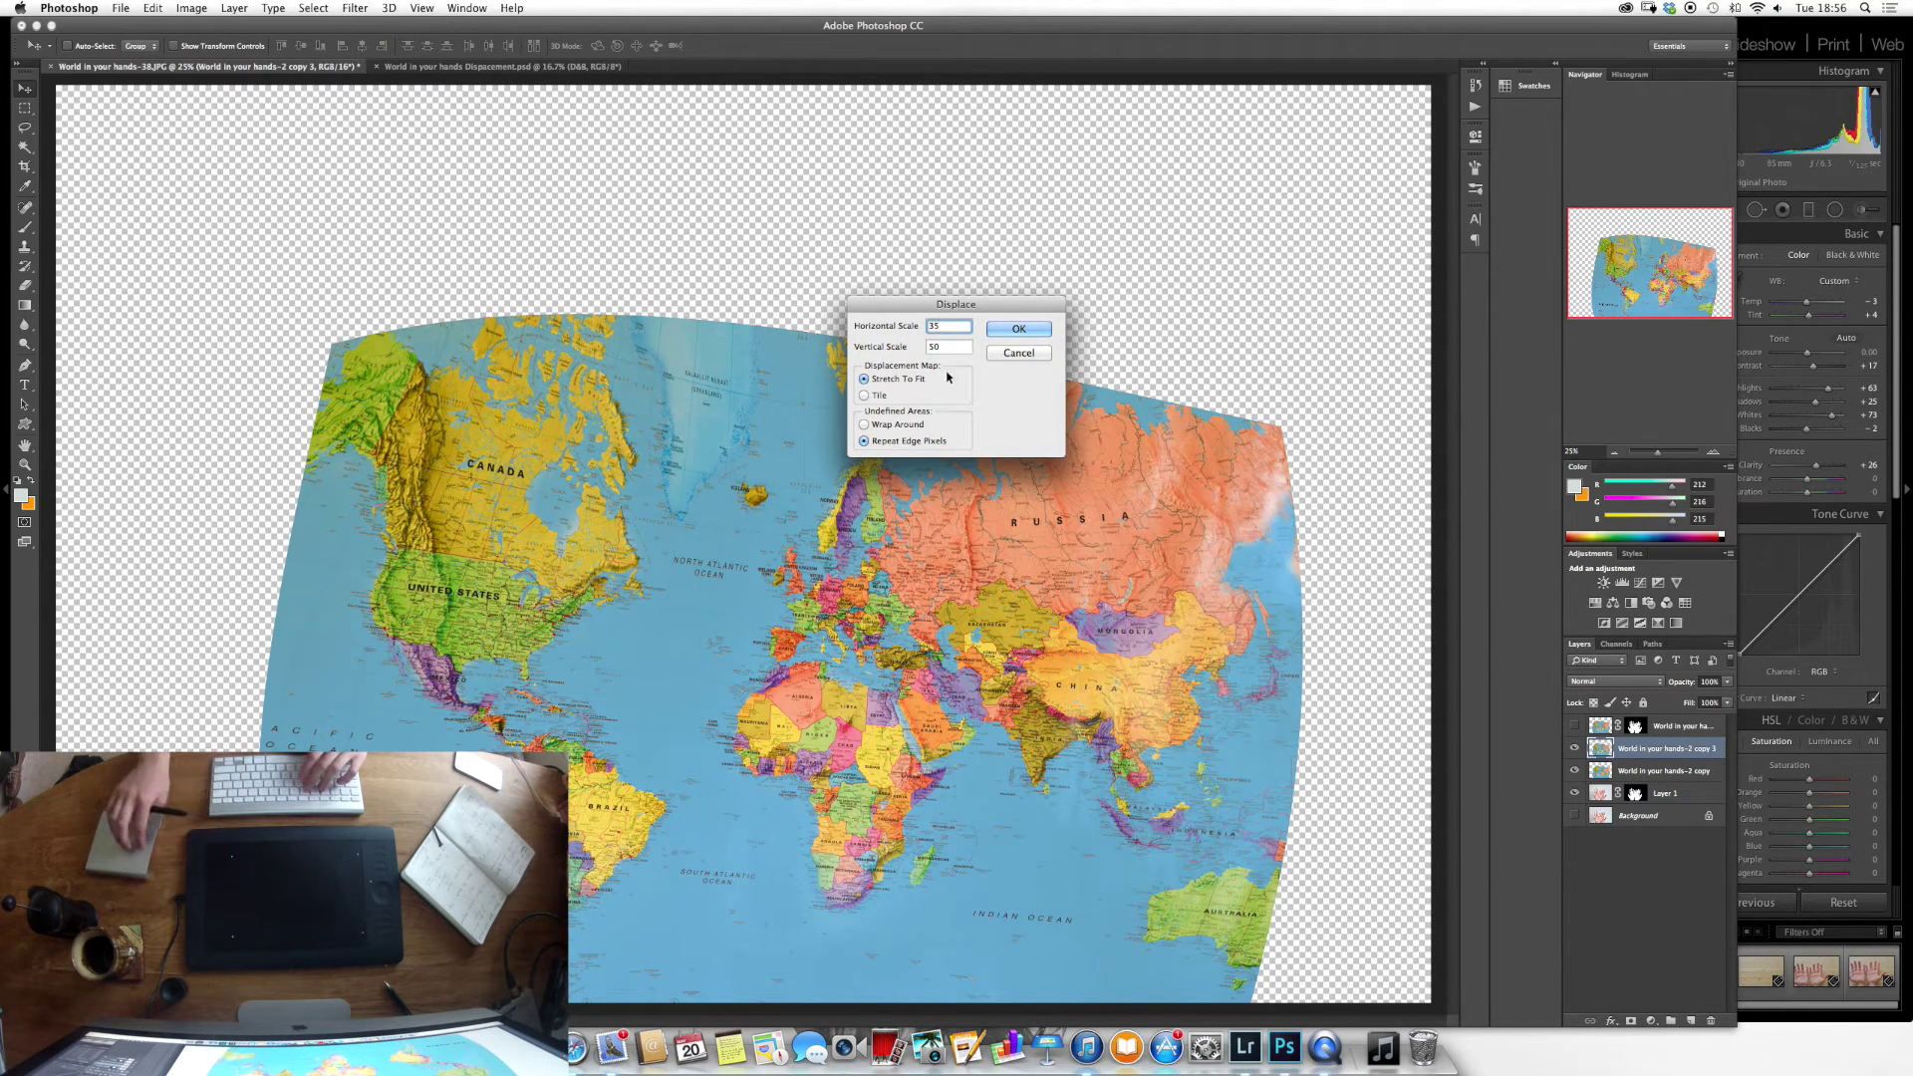
{"action": "key", "text": "Tab"}
{"action": "type", "text": "35"}
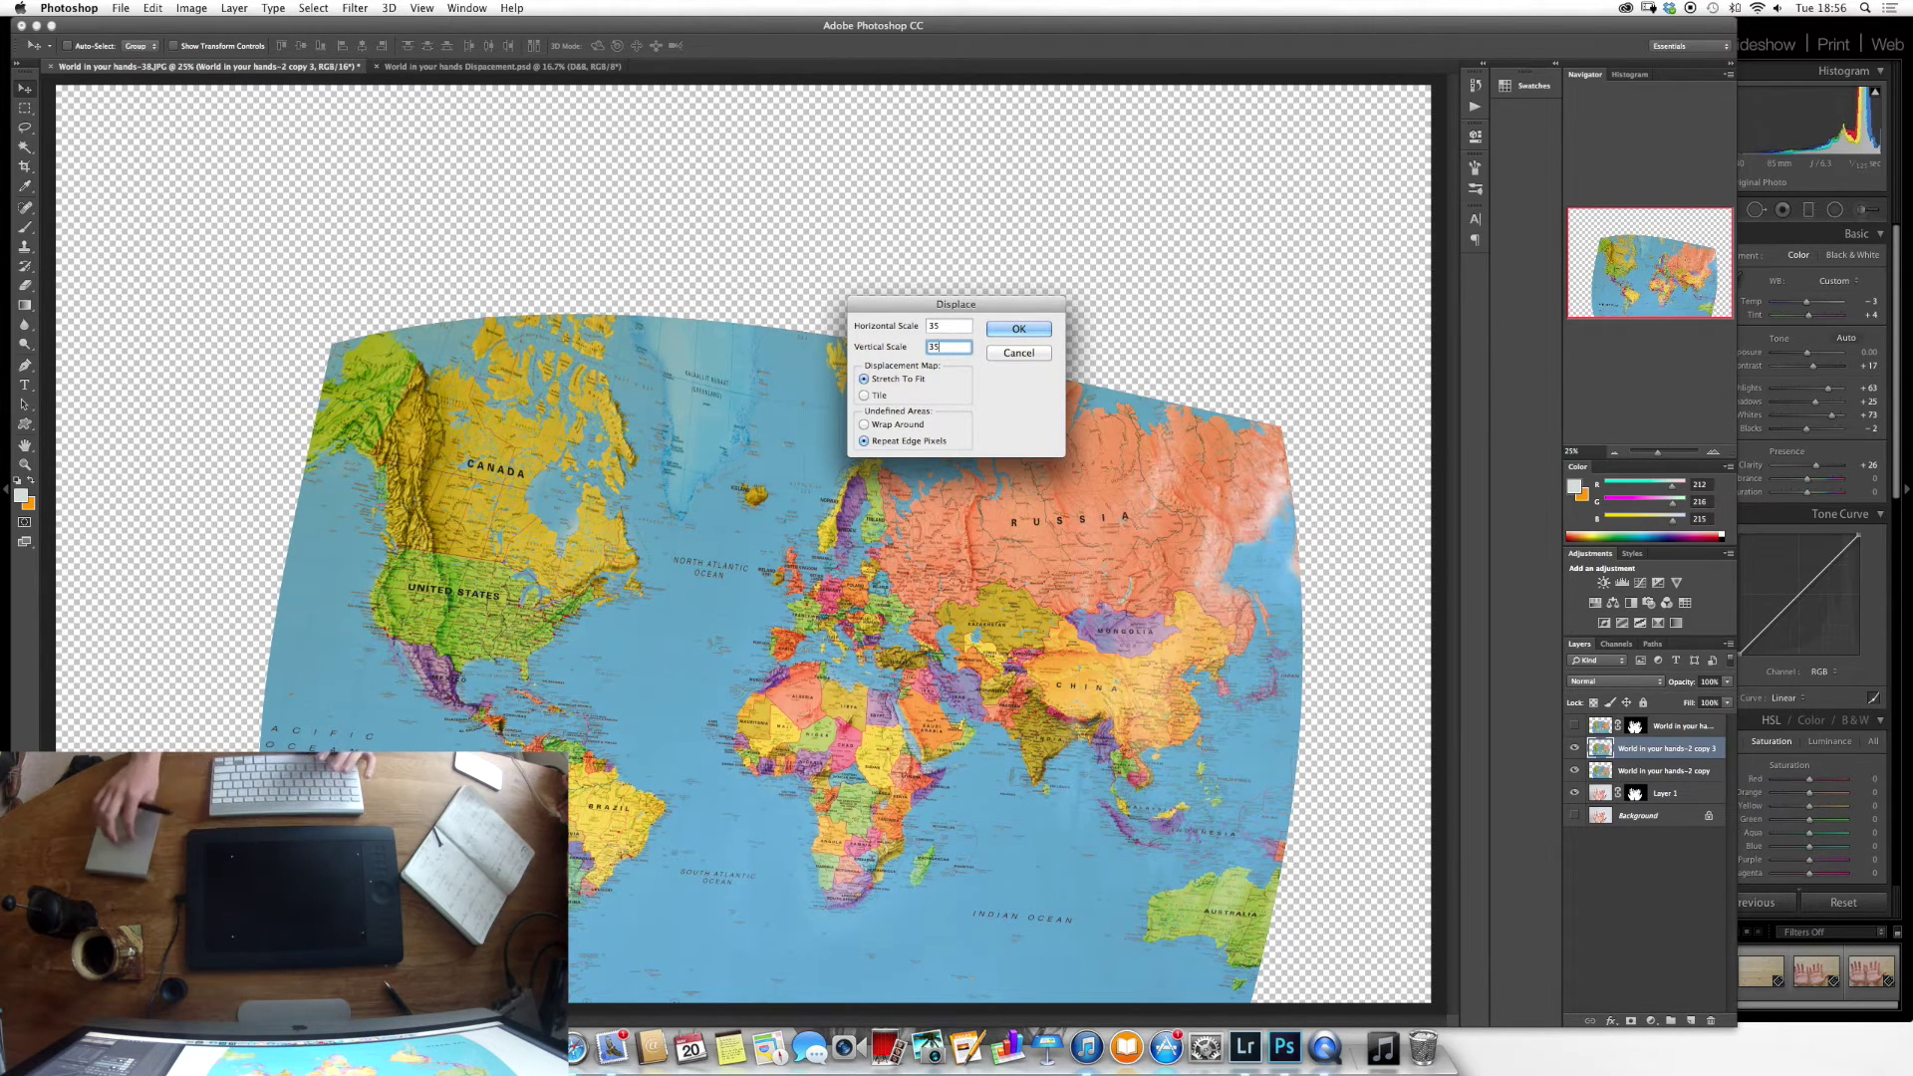
{"action": "left_click", "coordinate": [1018, 329]}
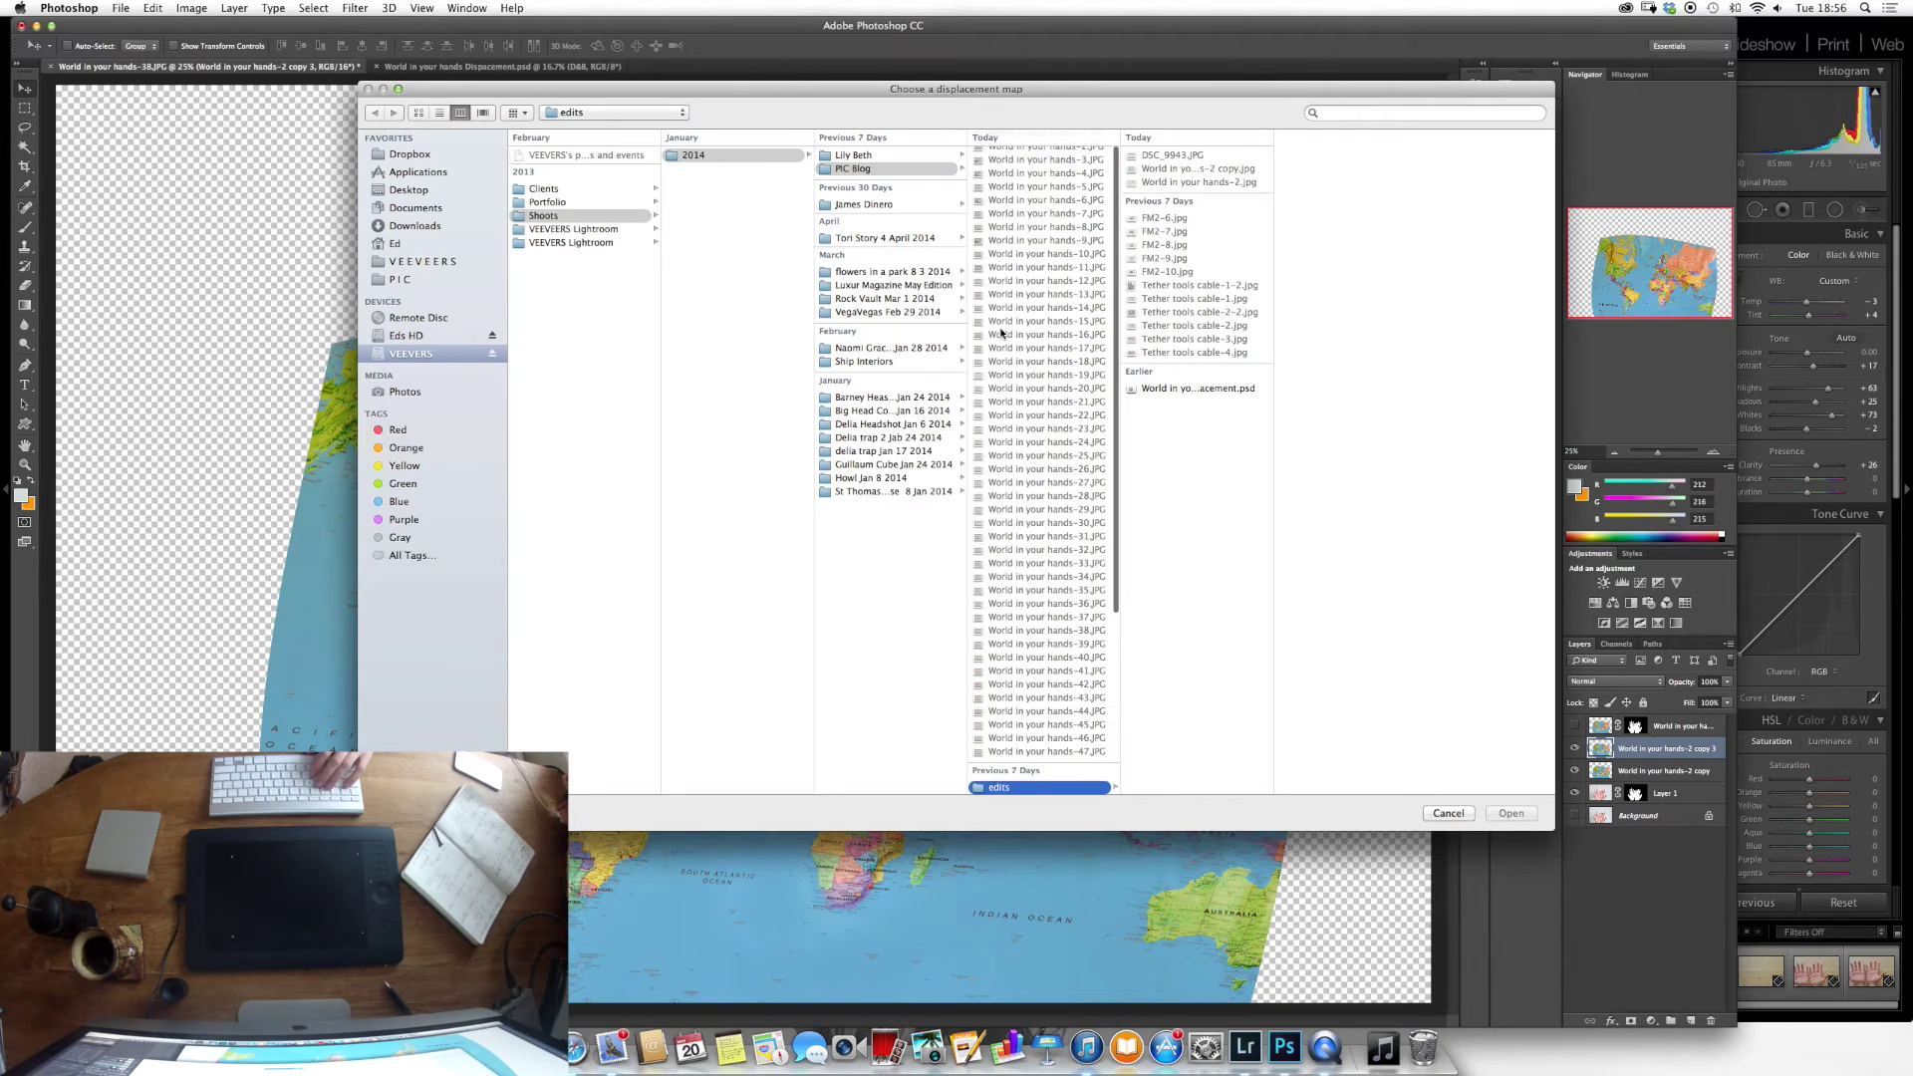
{"action": "left_click", "coordinate": [1166, 387]}
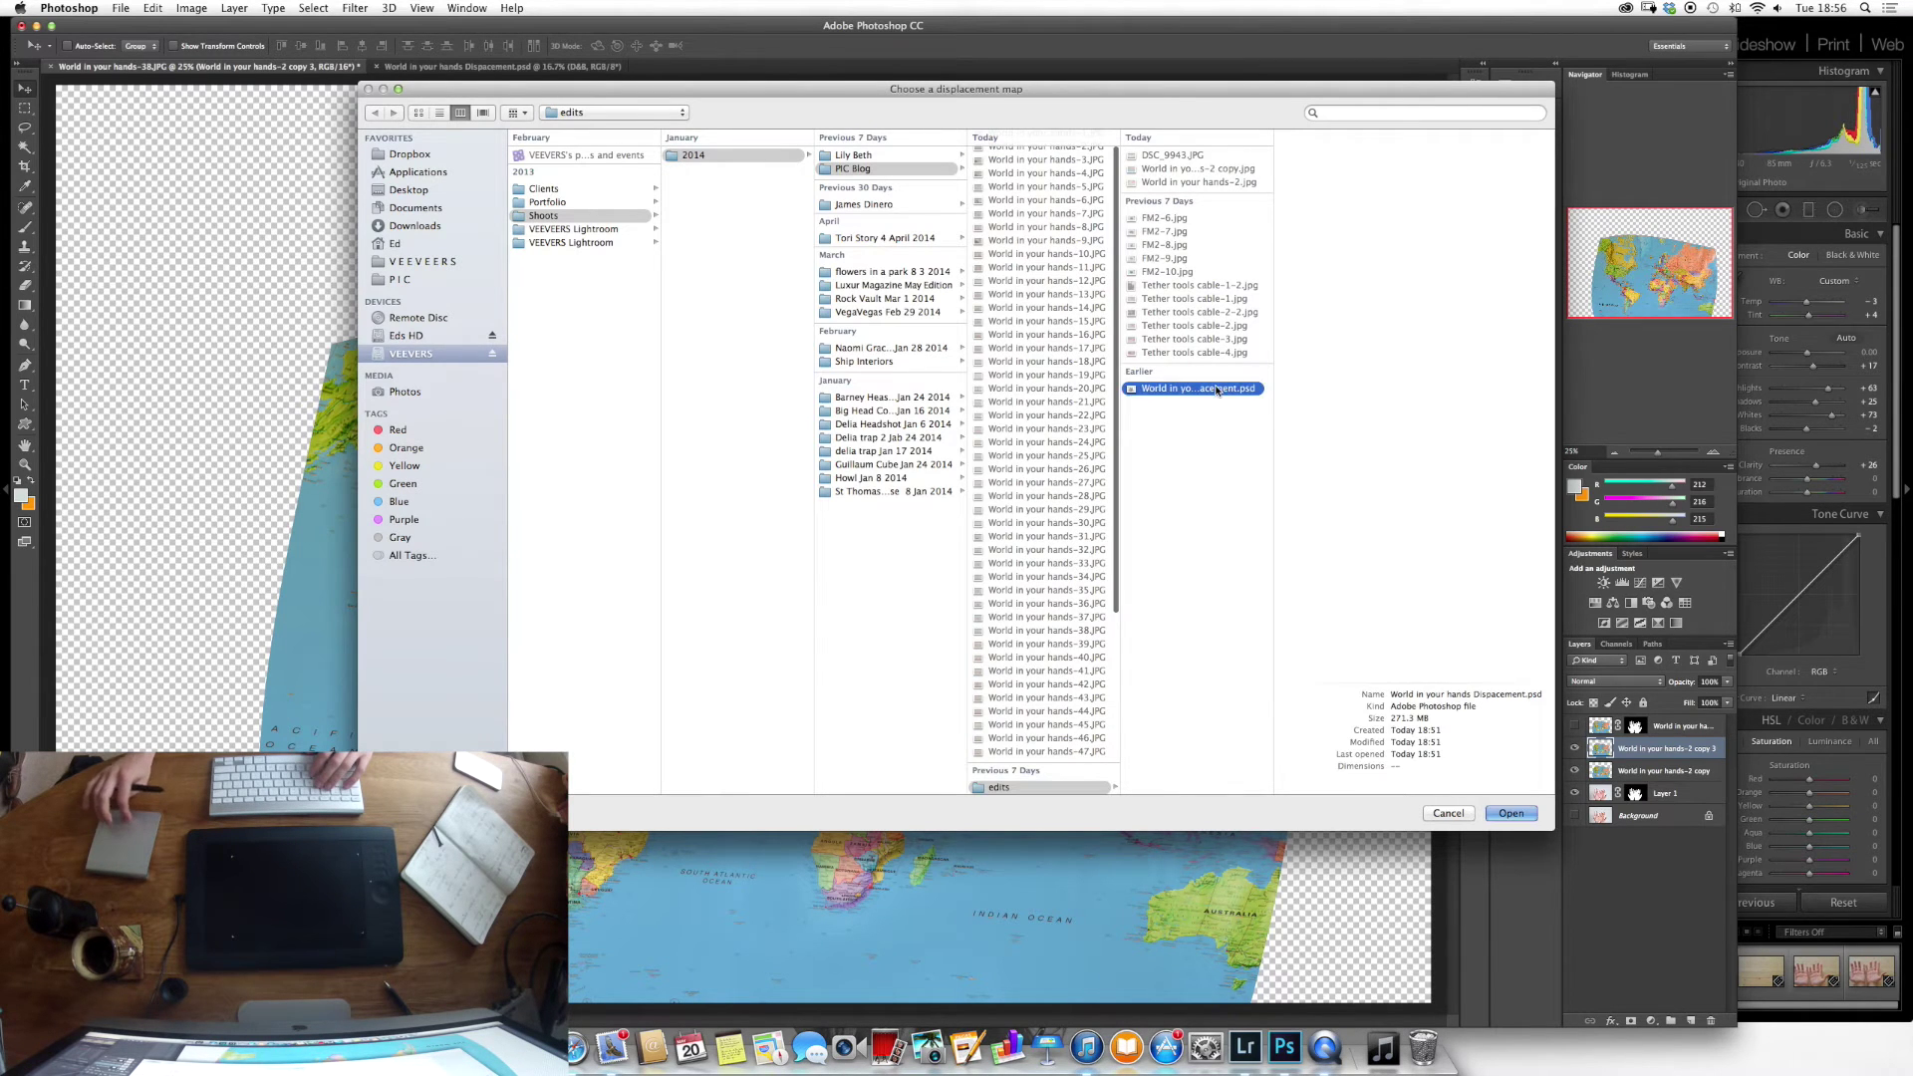
{"action": "left_click", "coordinate": [1511, 817]}
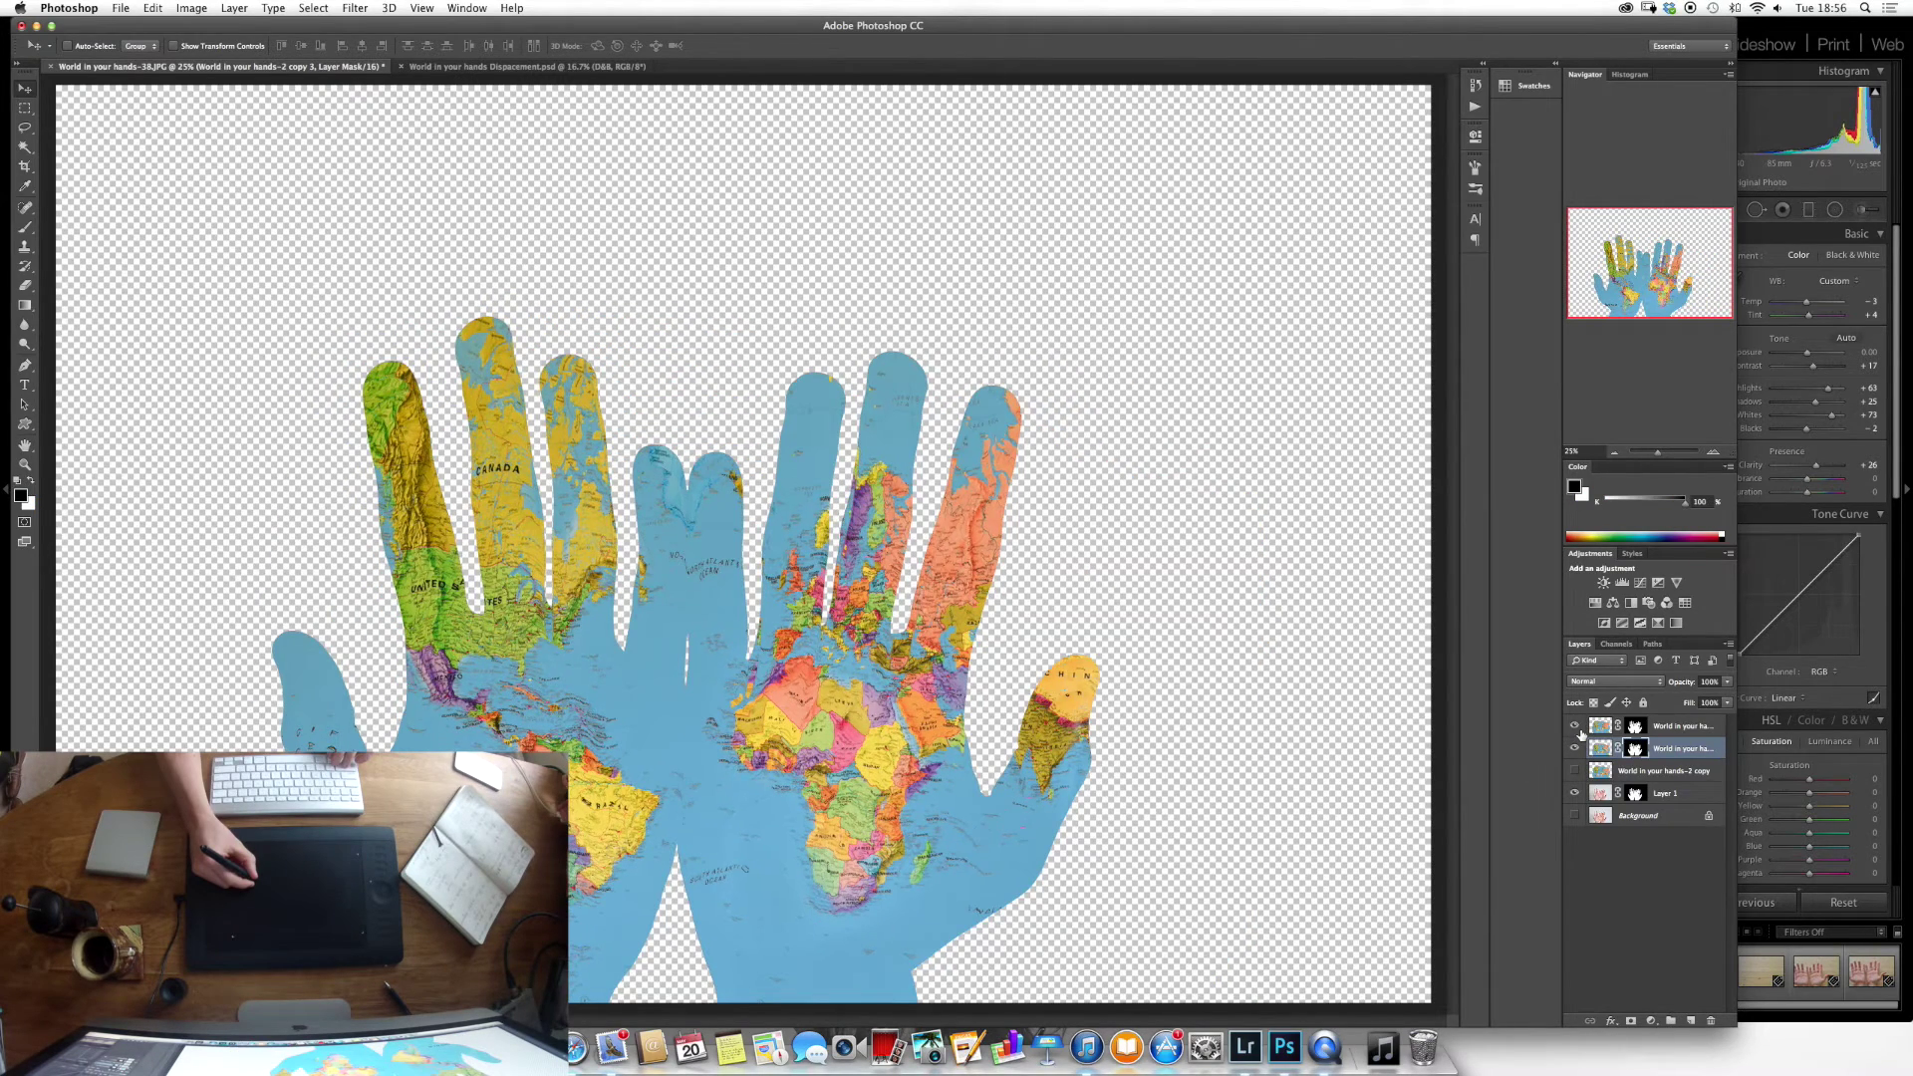
Compare the two displaced maps by toggling the 50-scale version, leave it hidden, and move the 35-scale version above it.
{"action": "left_click", "coordinate": [1576, 728]}
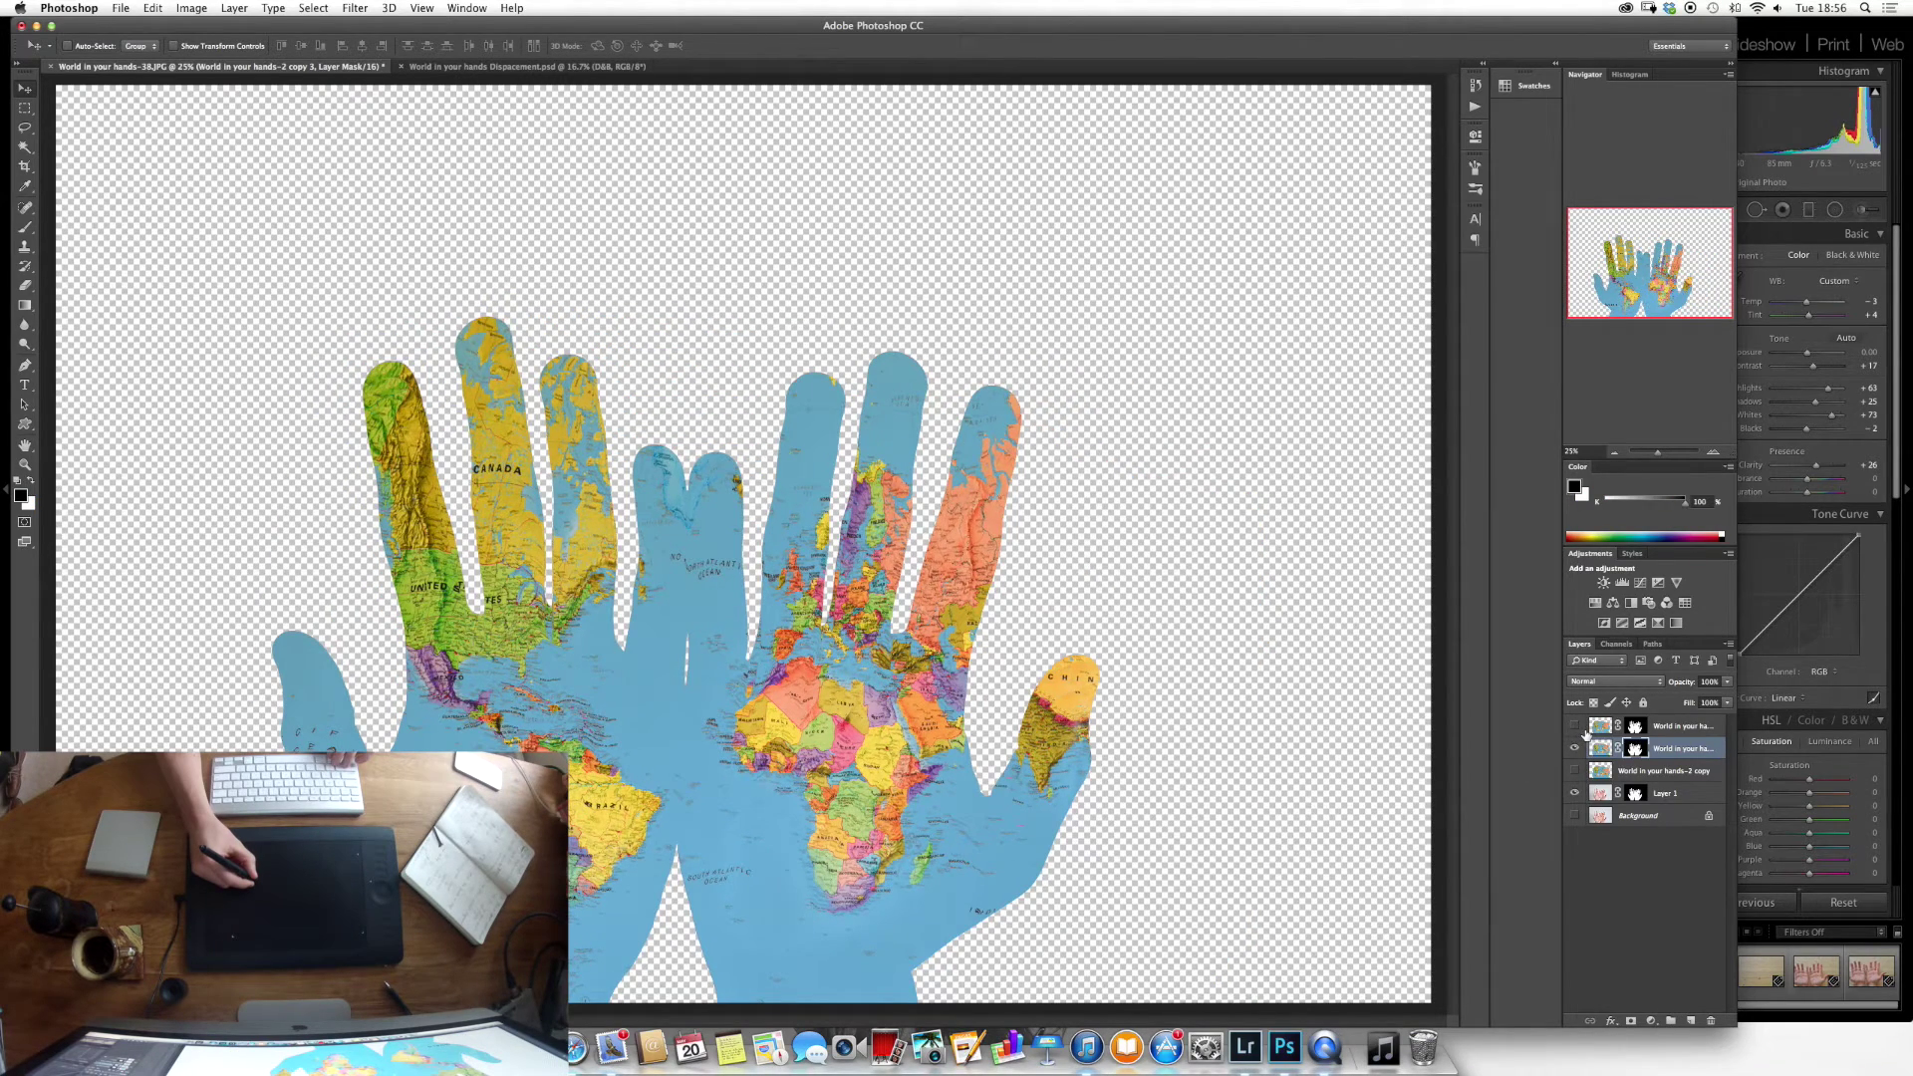
{"action": "left_click", "coordinate": [1587, 731]}
{"action": "left_click", "coordinate": [1576, 726]}
{"action": "left_click_drag", "start_coordinate": [1670, 750], "coordinate": [1664, 721]}
Duplicate the masked hands layer, Layer 1, and bring the copy to the top of the layer stack.
{"action": "left_click", "coordinate": [1628, 795]}
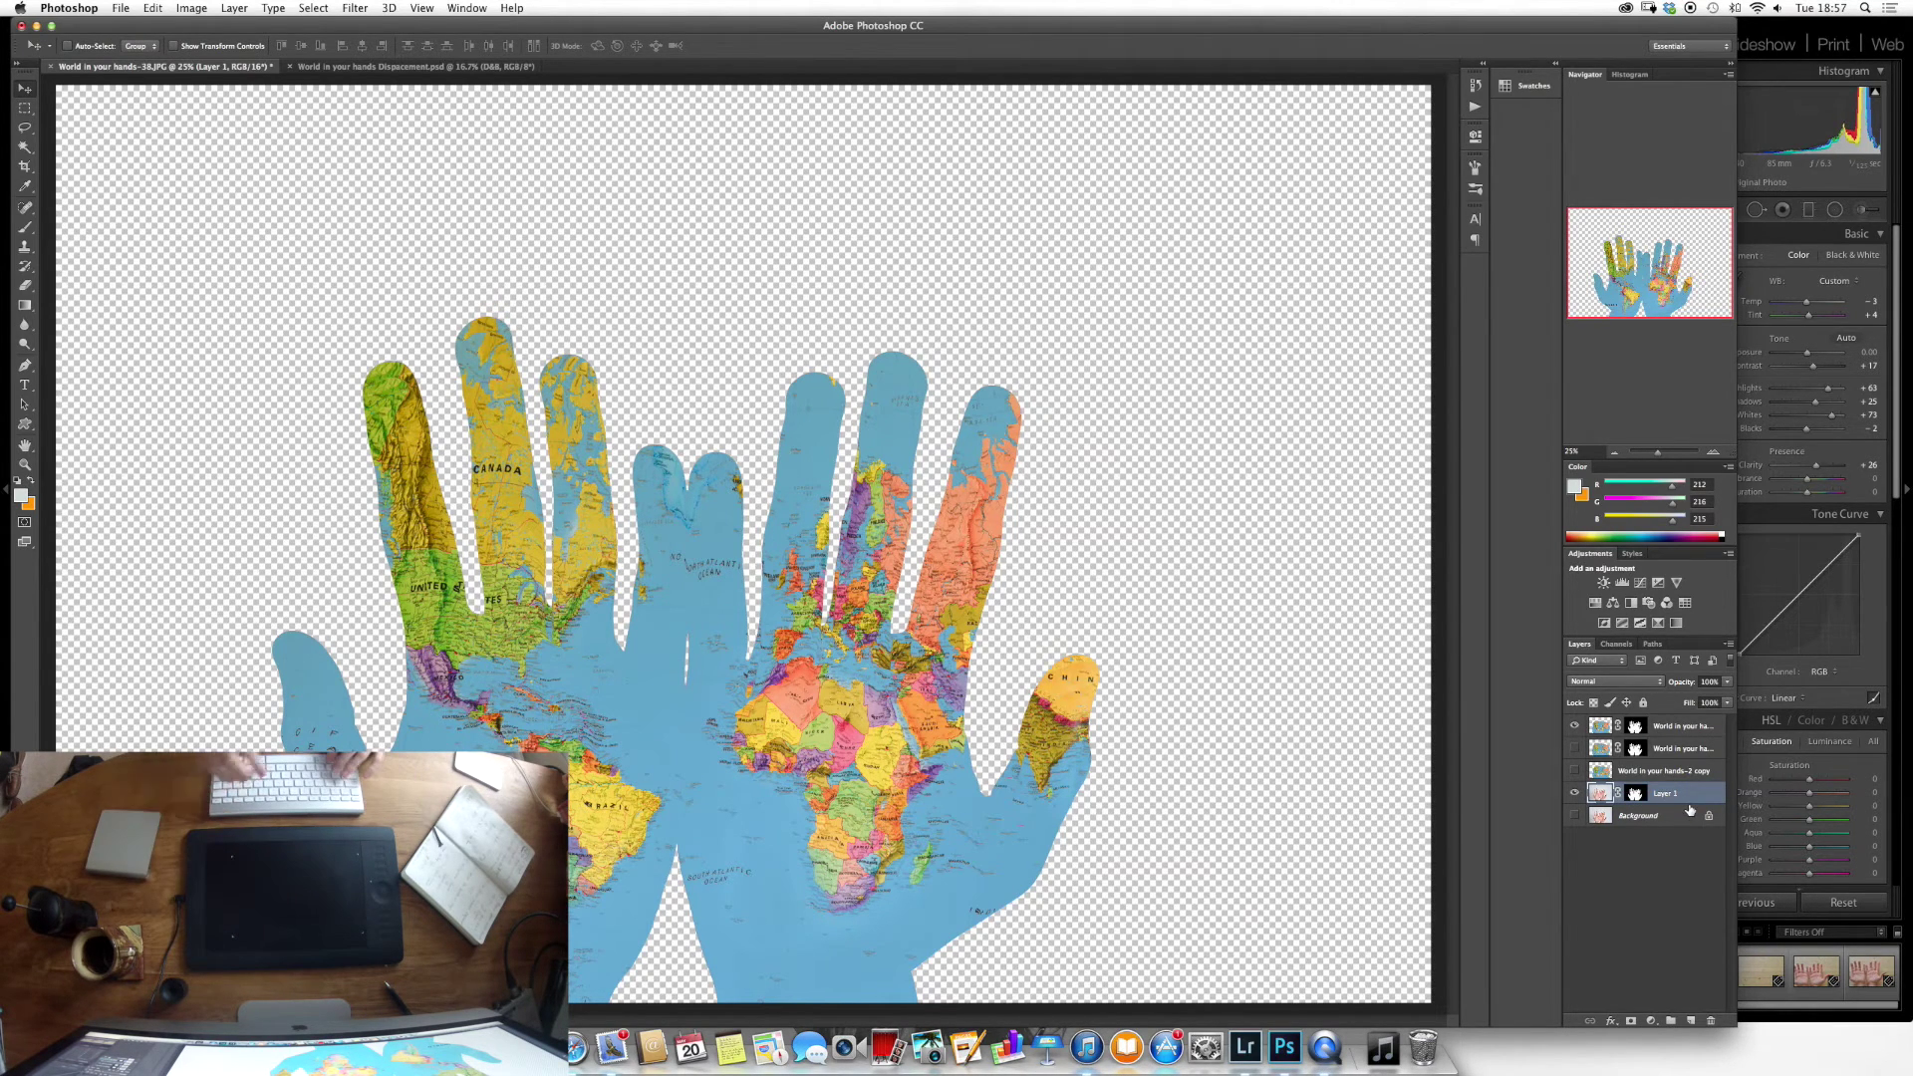
{"action": "key", "text": "super+j"}
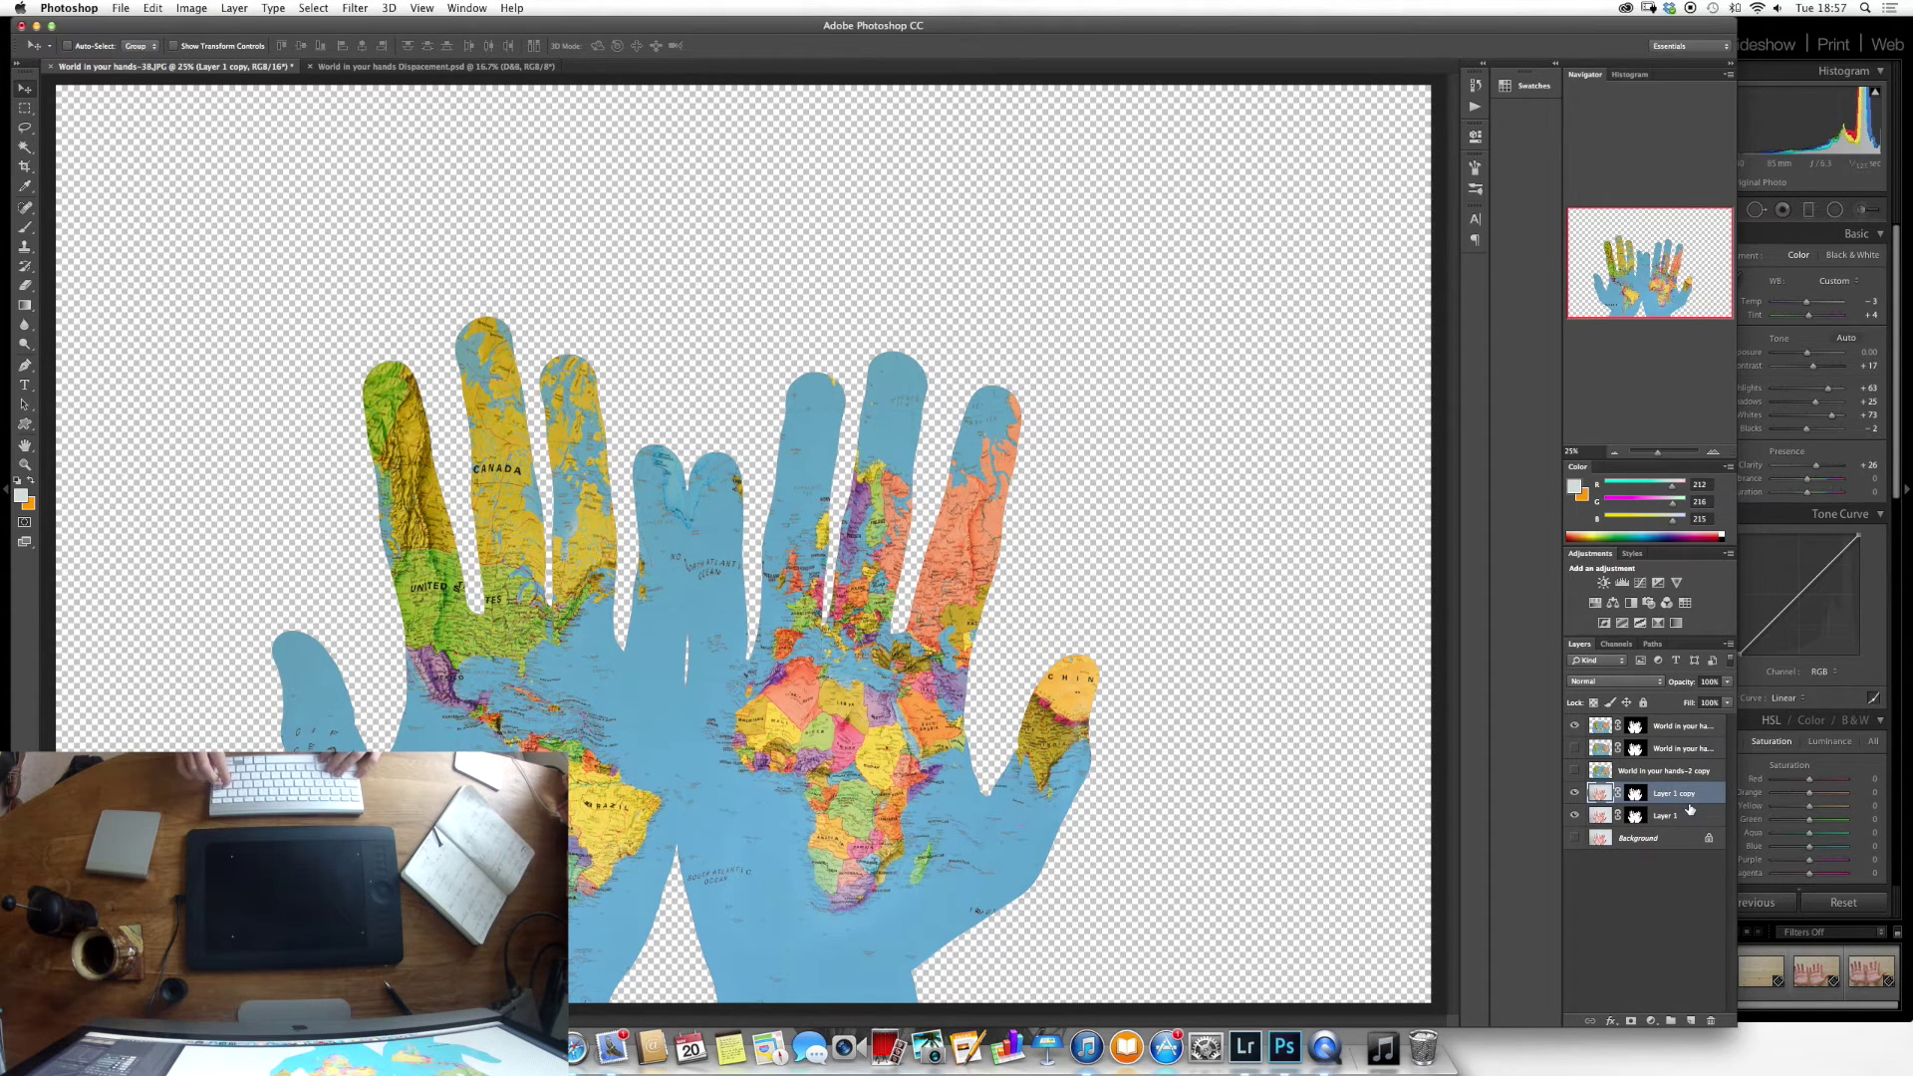
{"action": "key", "text": "super+shift+bracketright"}
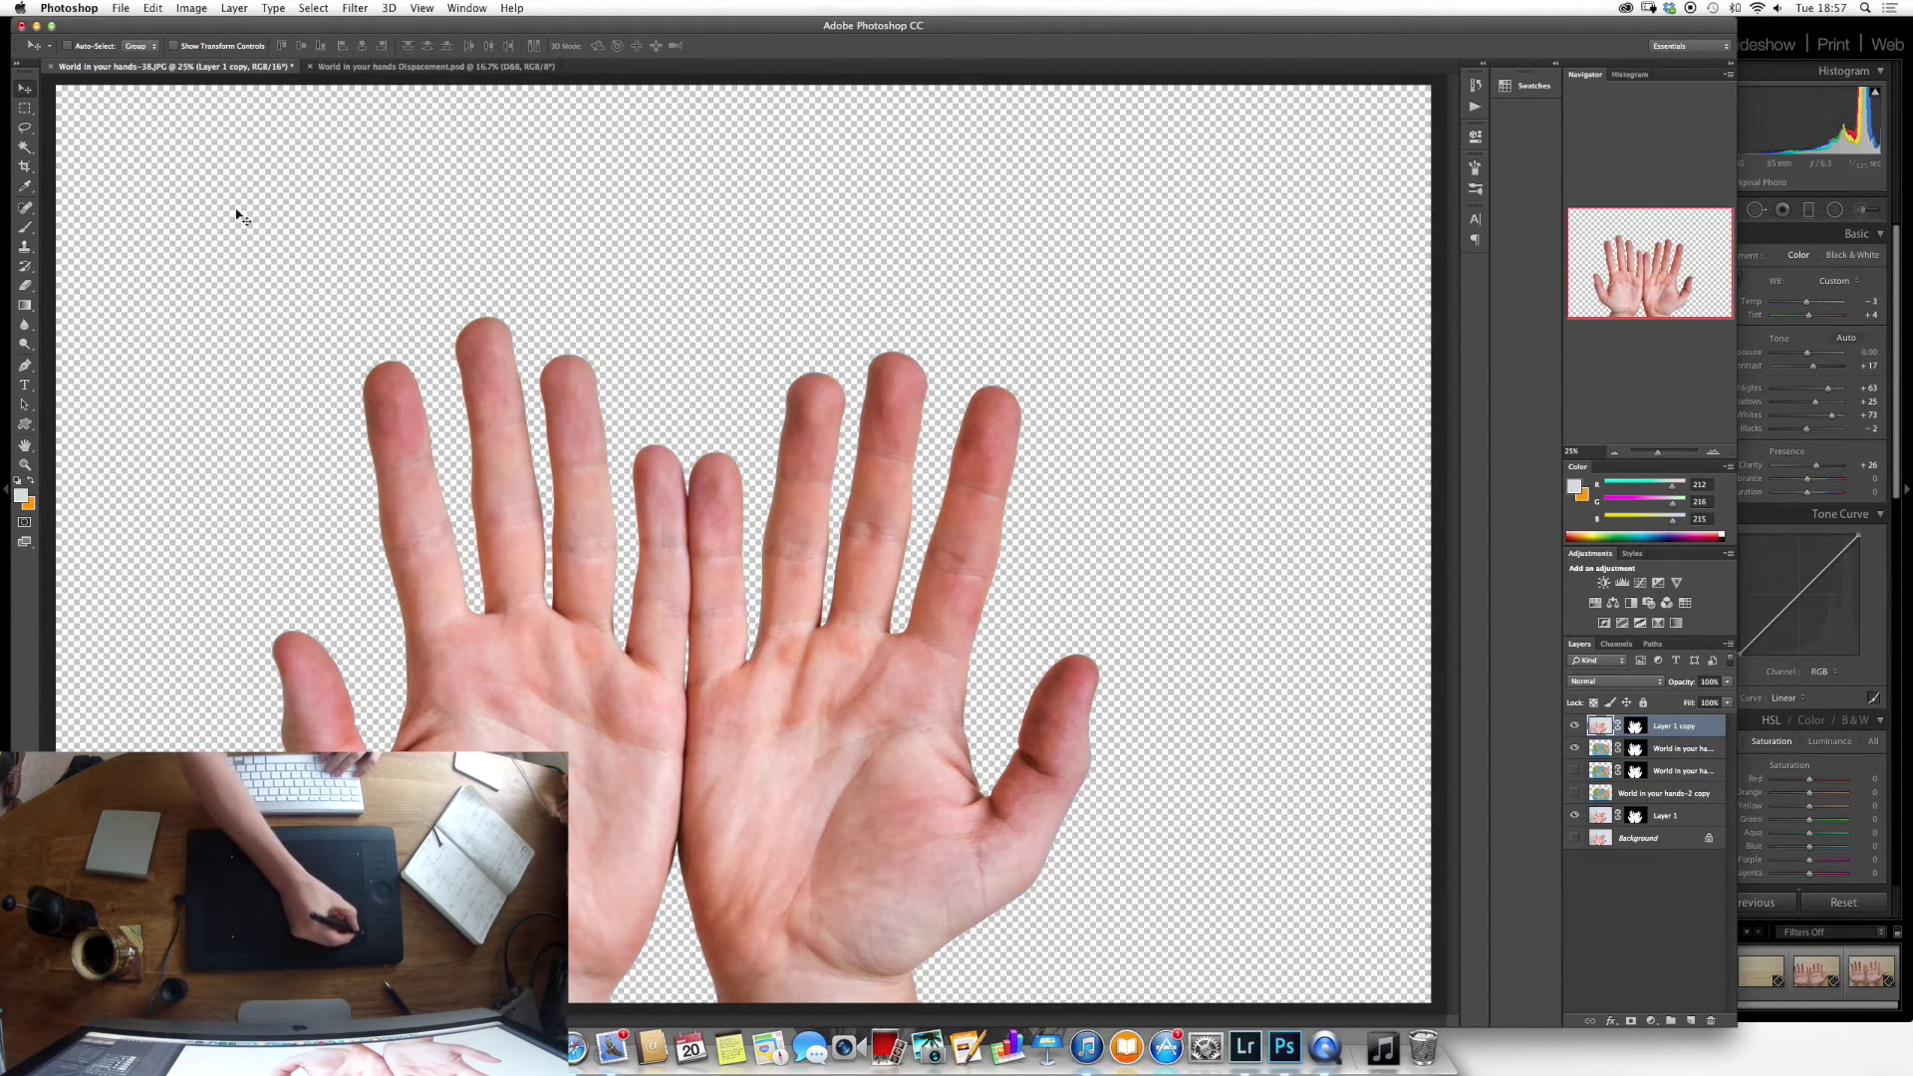
Desaturate the top hands copy and set its blend mode to Multiply so its shading falls over the map.
{"action": "left_click", "coordinate": [192, 8]}
{"action": "mouse_move", "coordinate": [258, 50]}
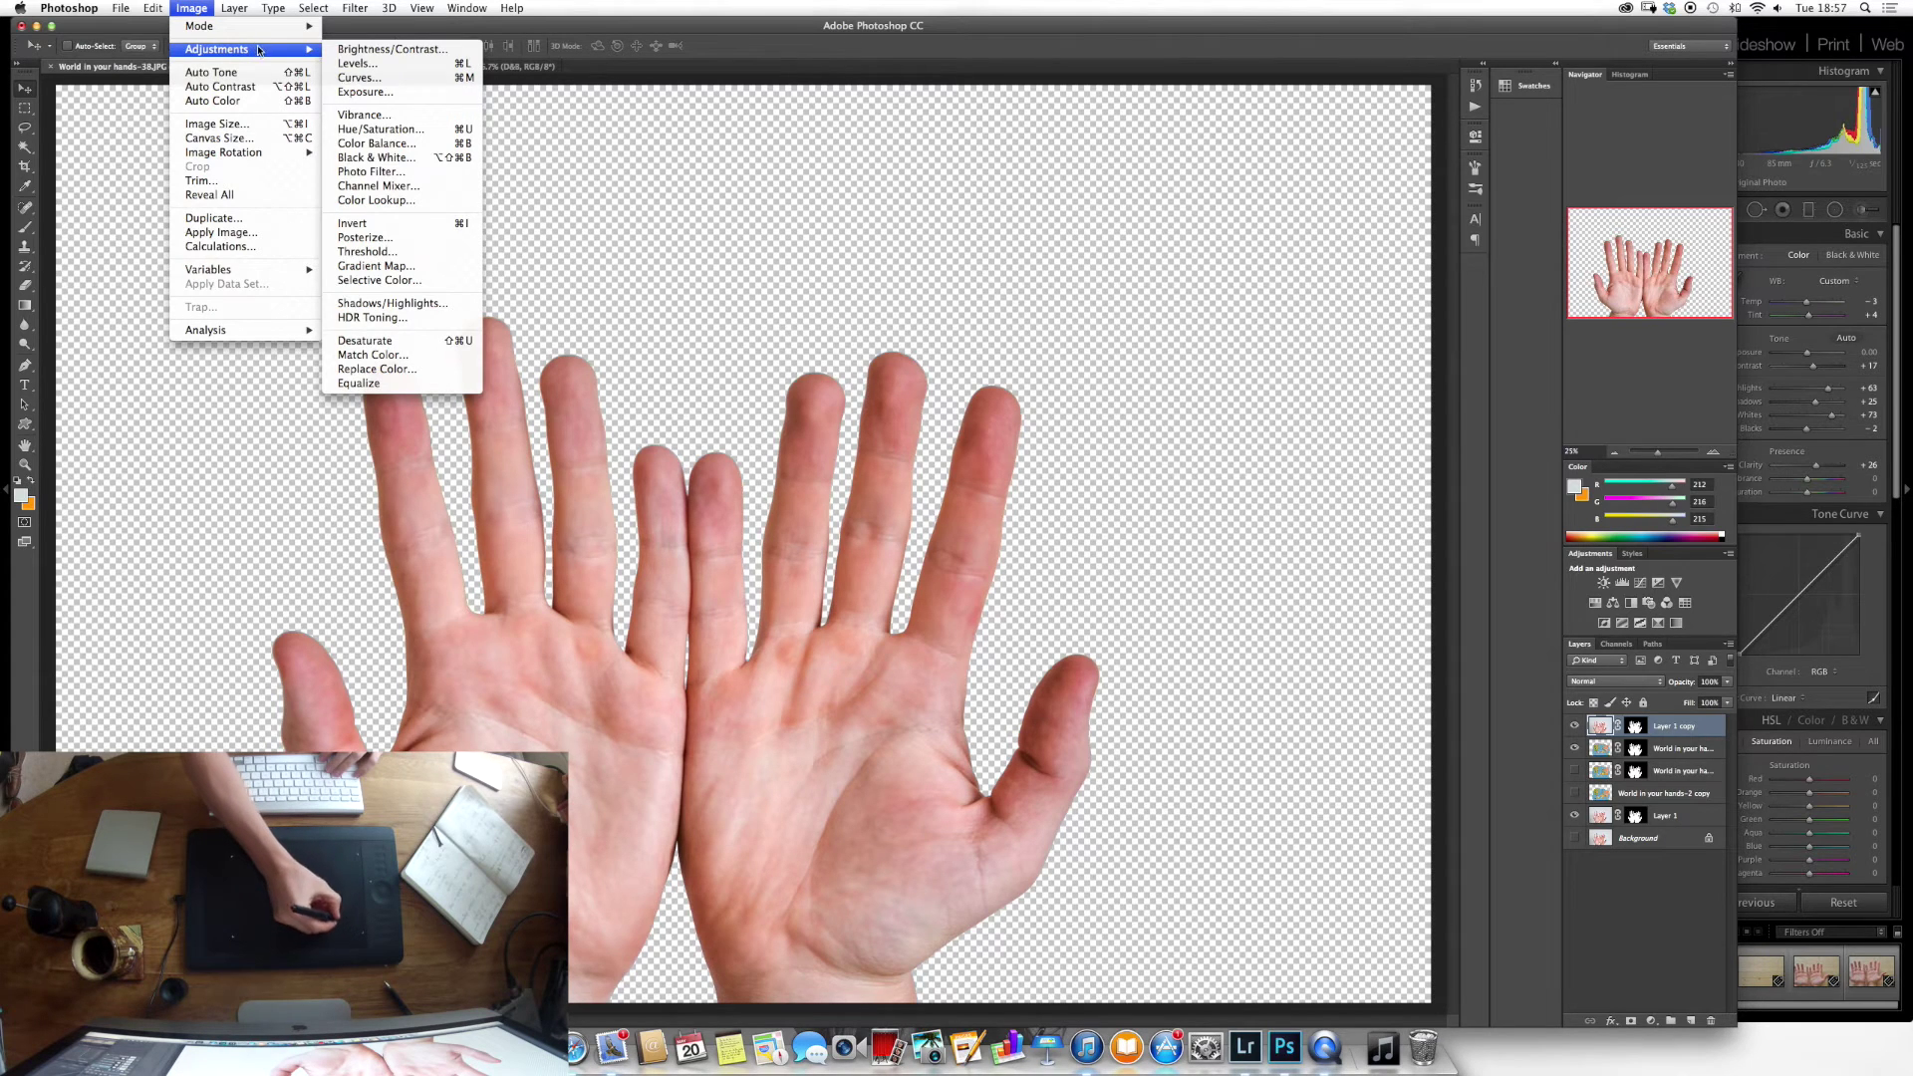
{"action": "left_click", "coordinate": [399, 344]}
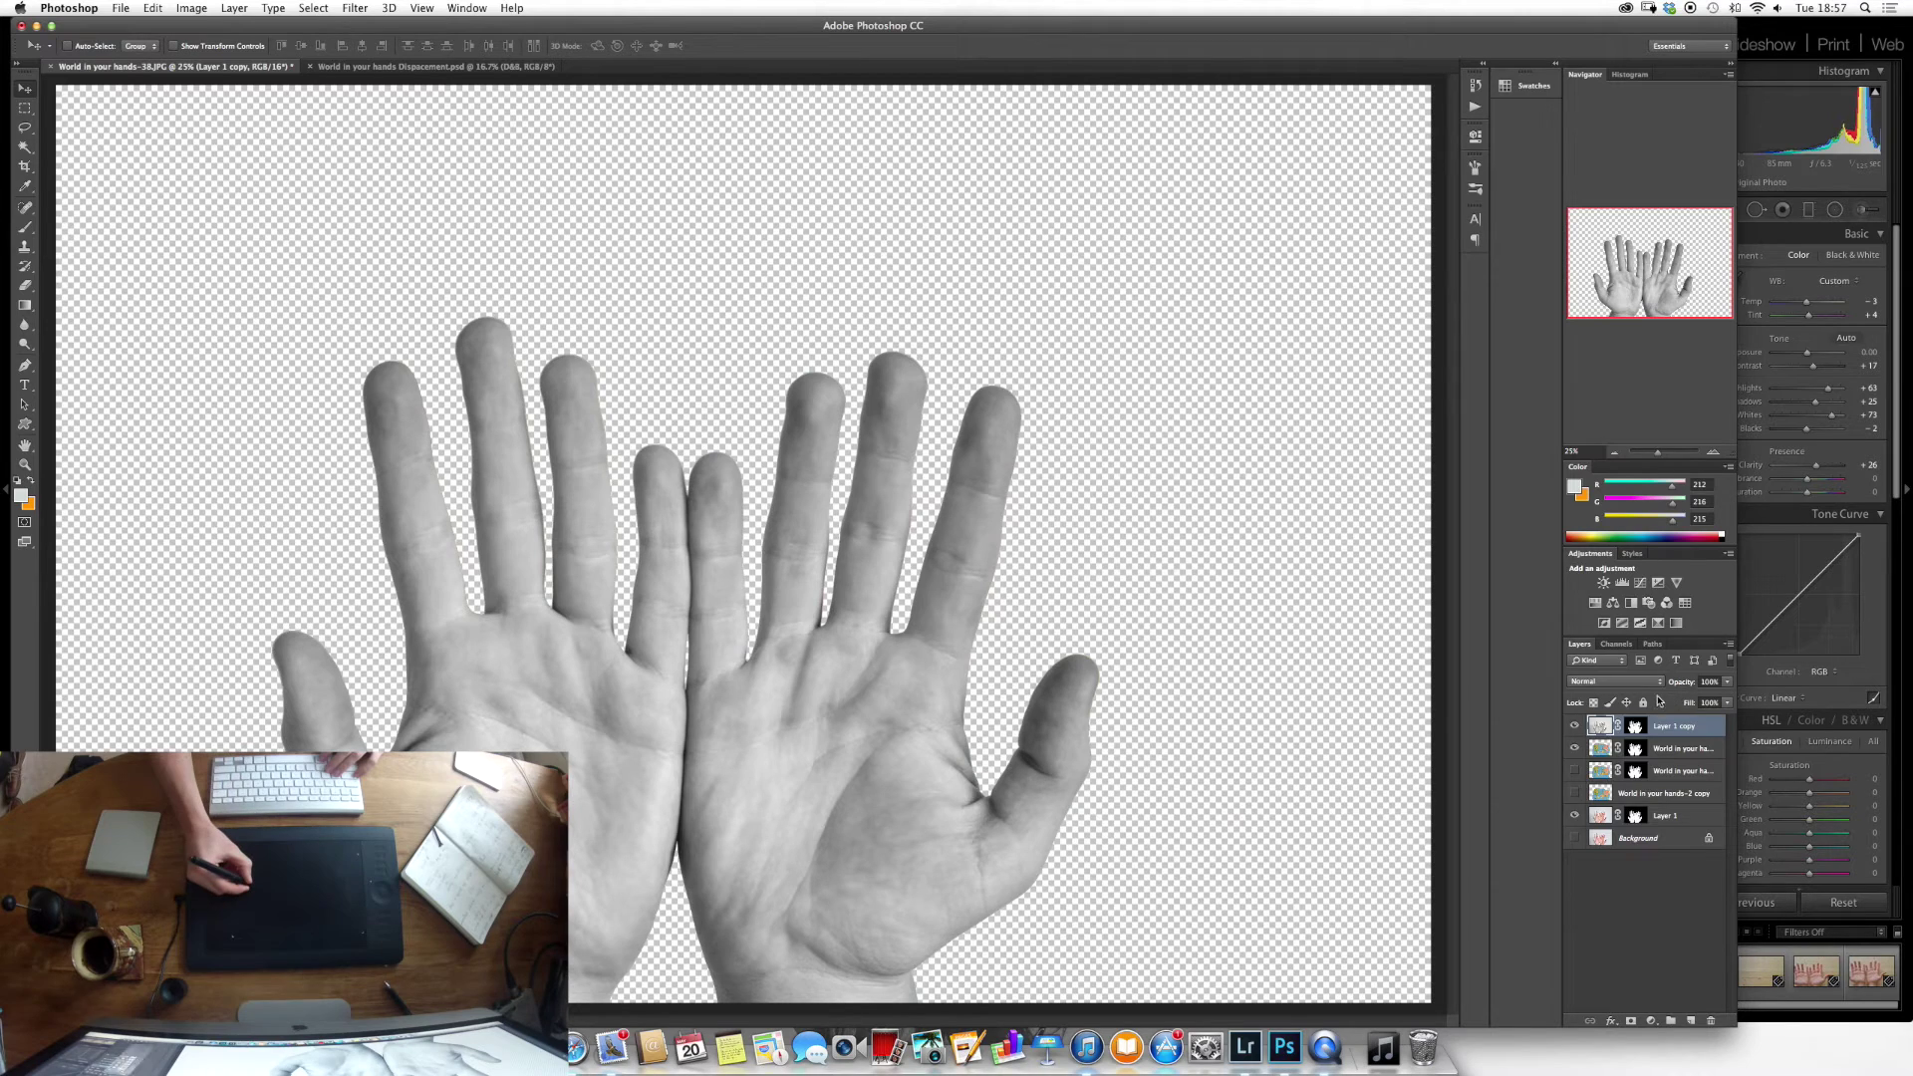
{"action": "left_click", "coordinate": [1655, 681]}
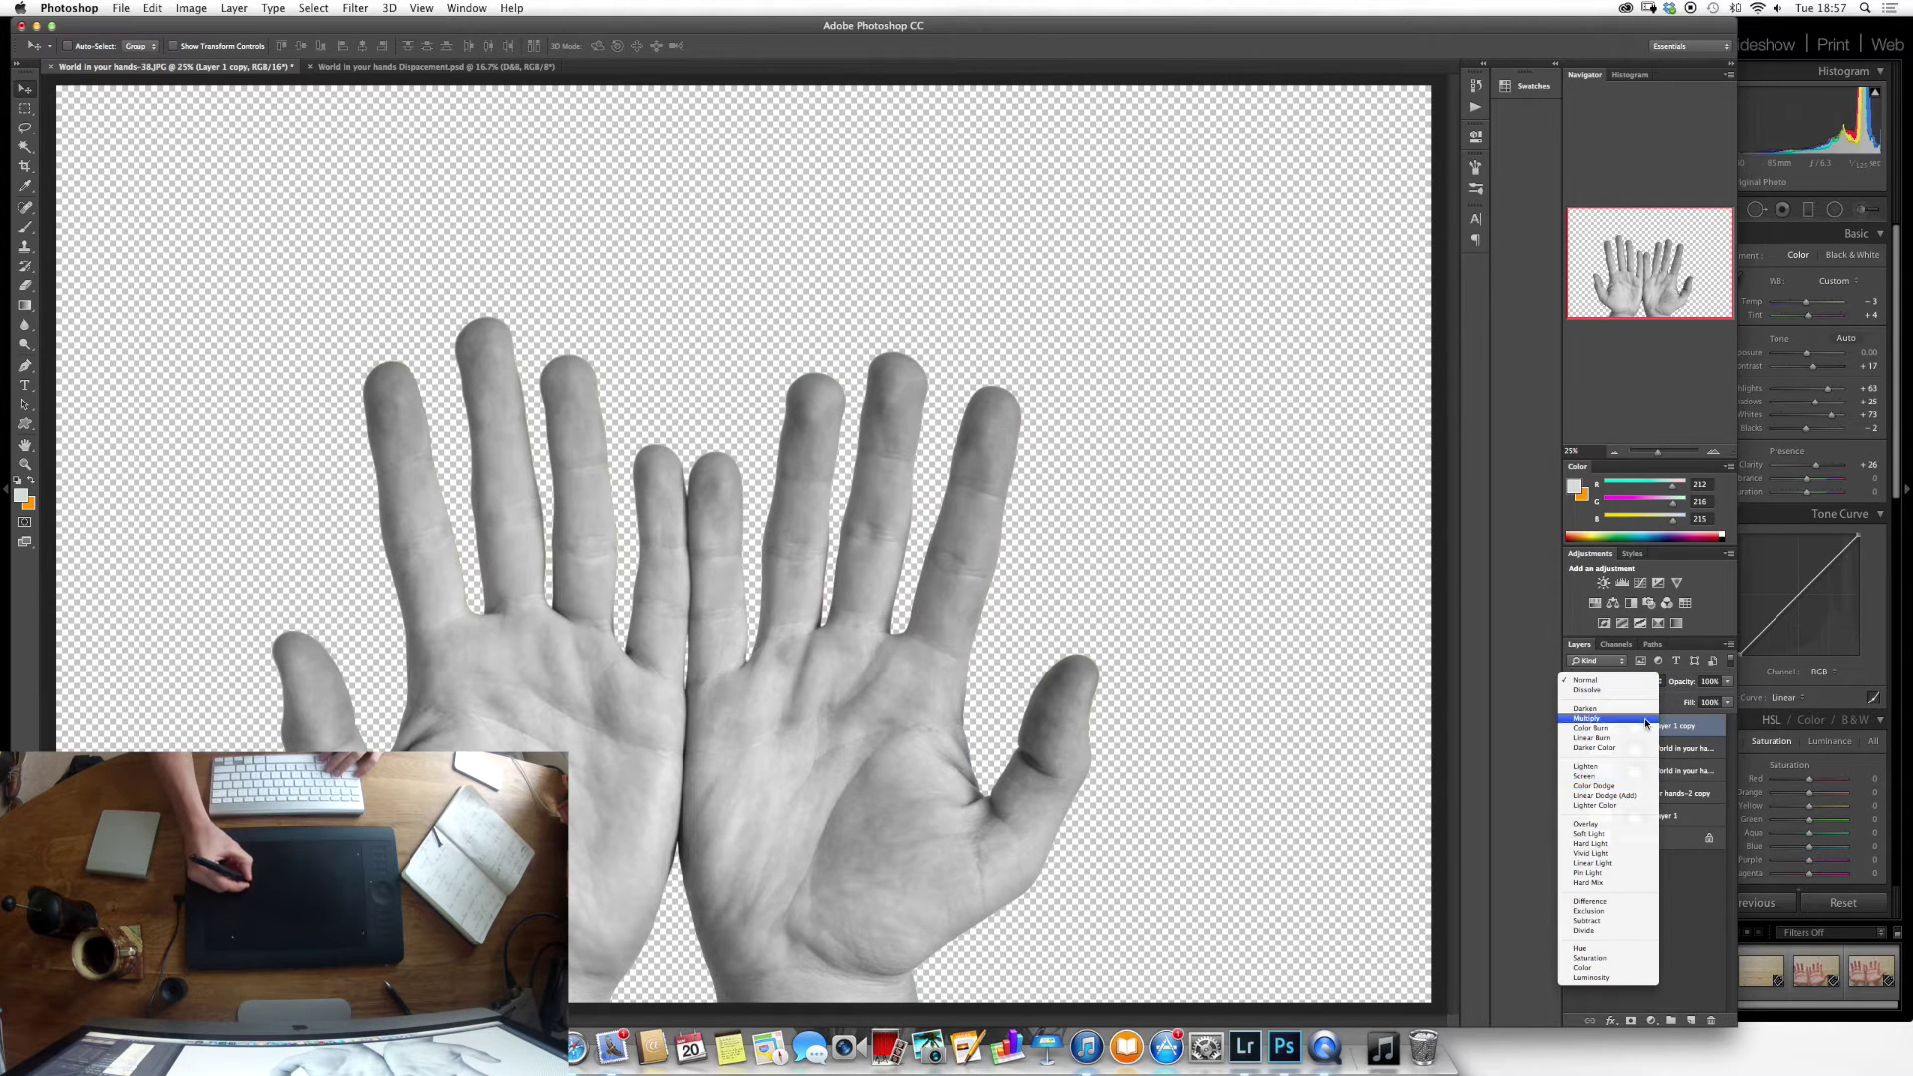
{"action": "left_click", "coordinate": [1644, 720]}
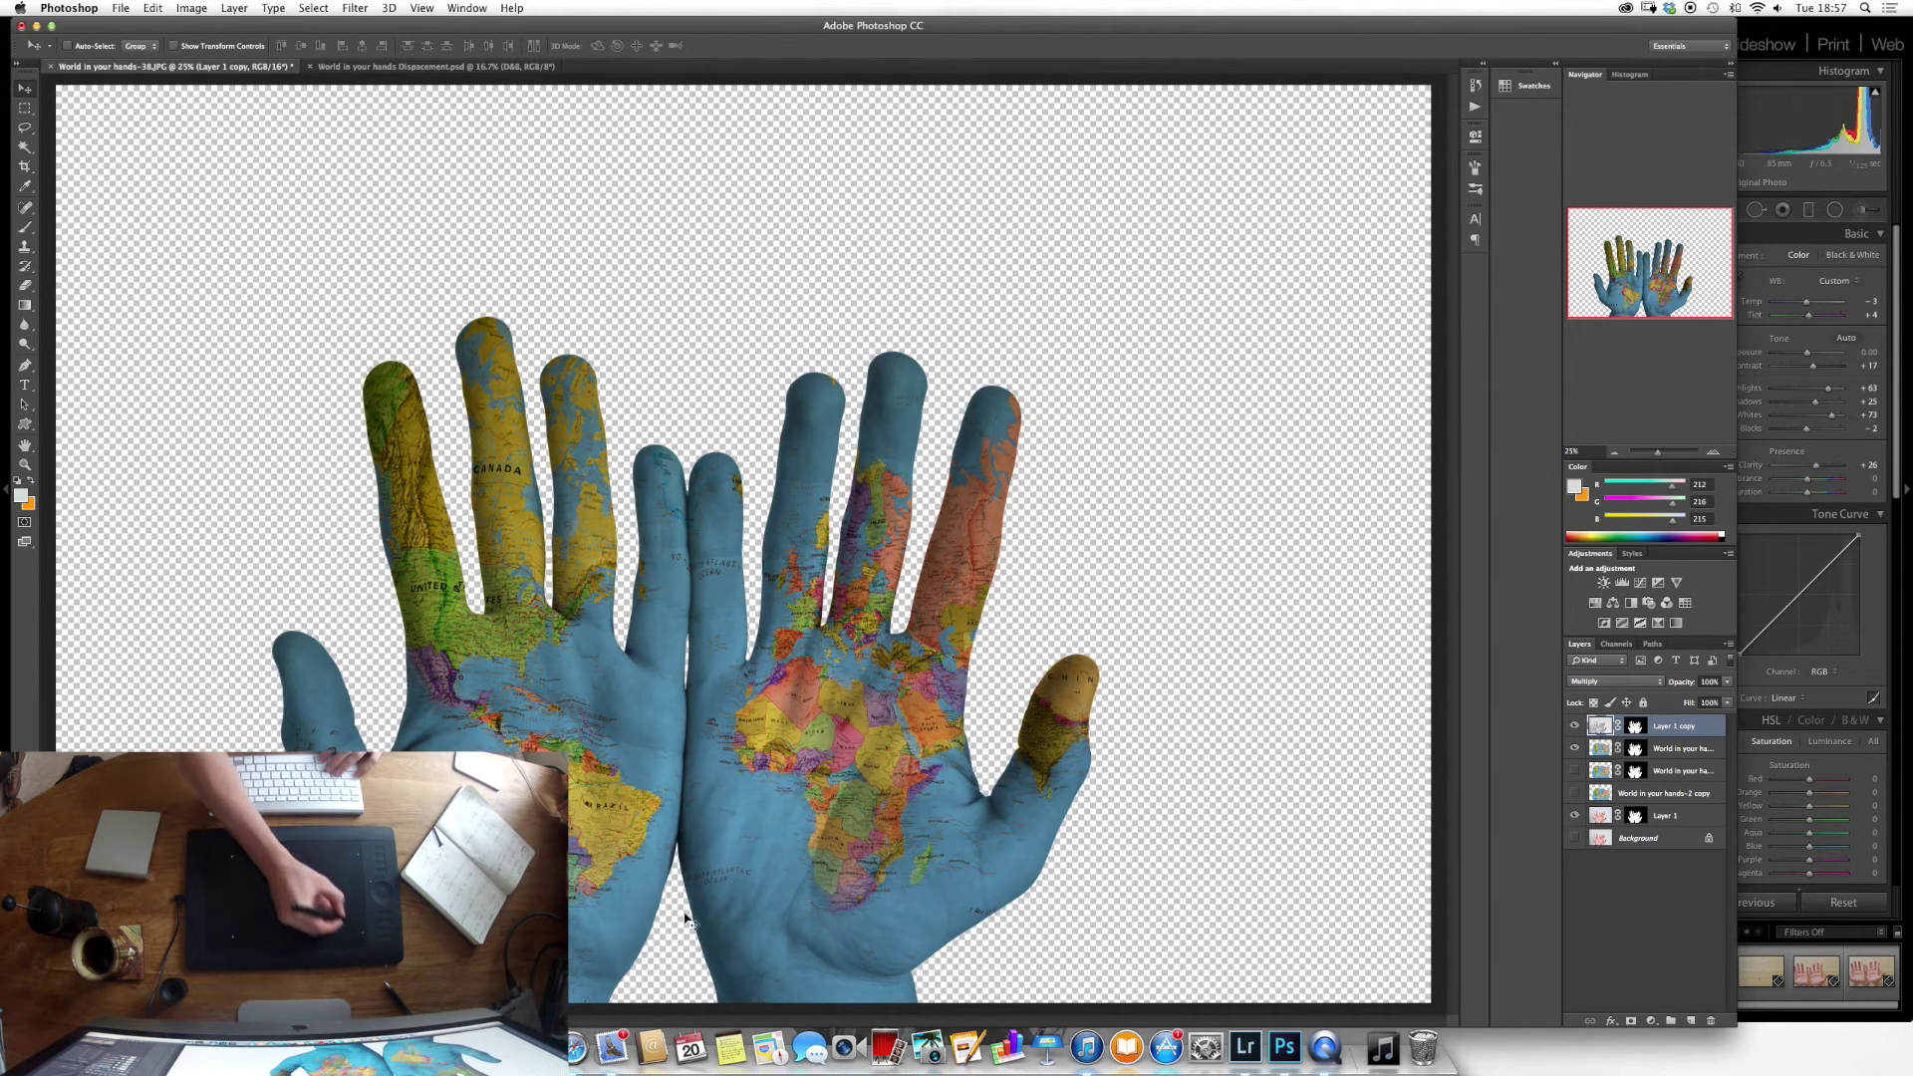
Apply Levels to the grayscale hands copy with input values of 31, 0.96 and 223.
{"action": "left_click", "coordinate": [191, 8]}
{"action": "mouse_move", "coordinate": [224, 50]}
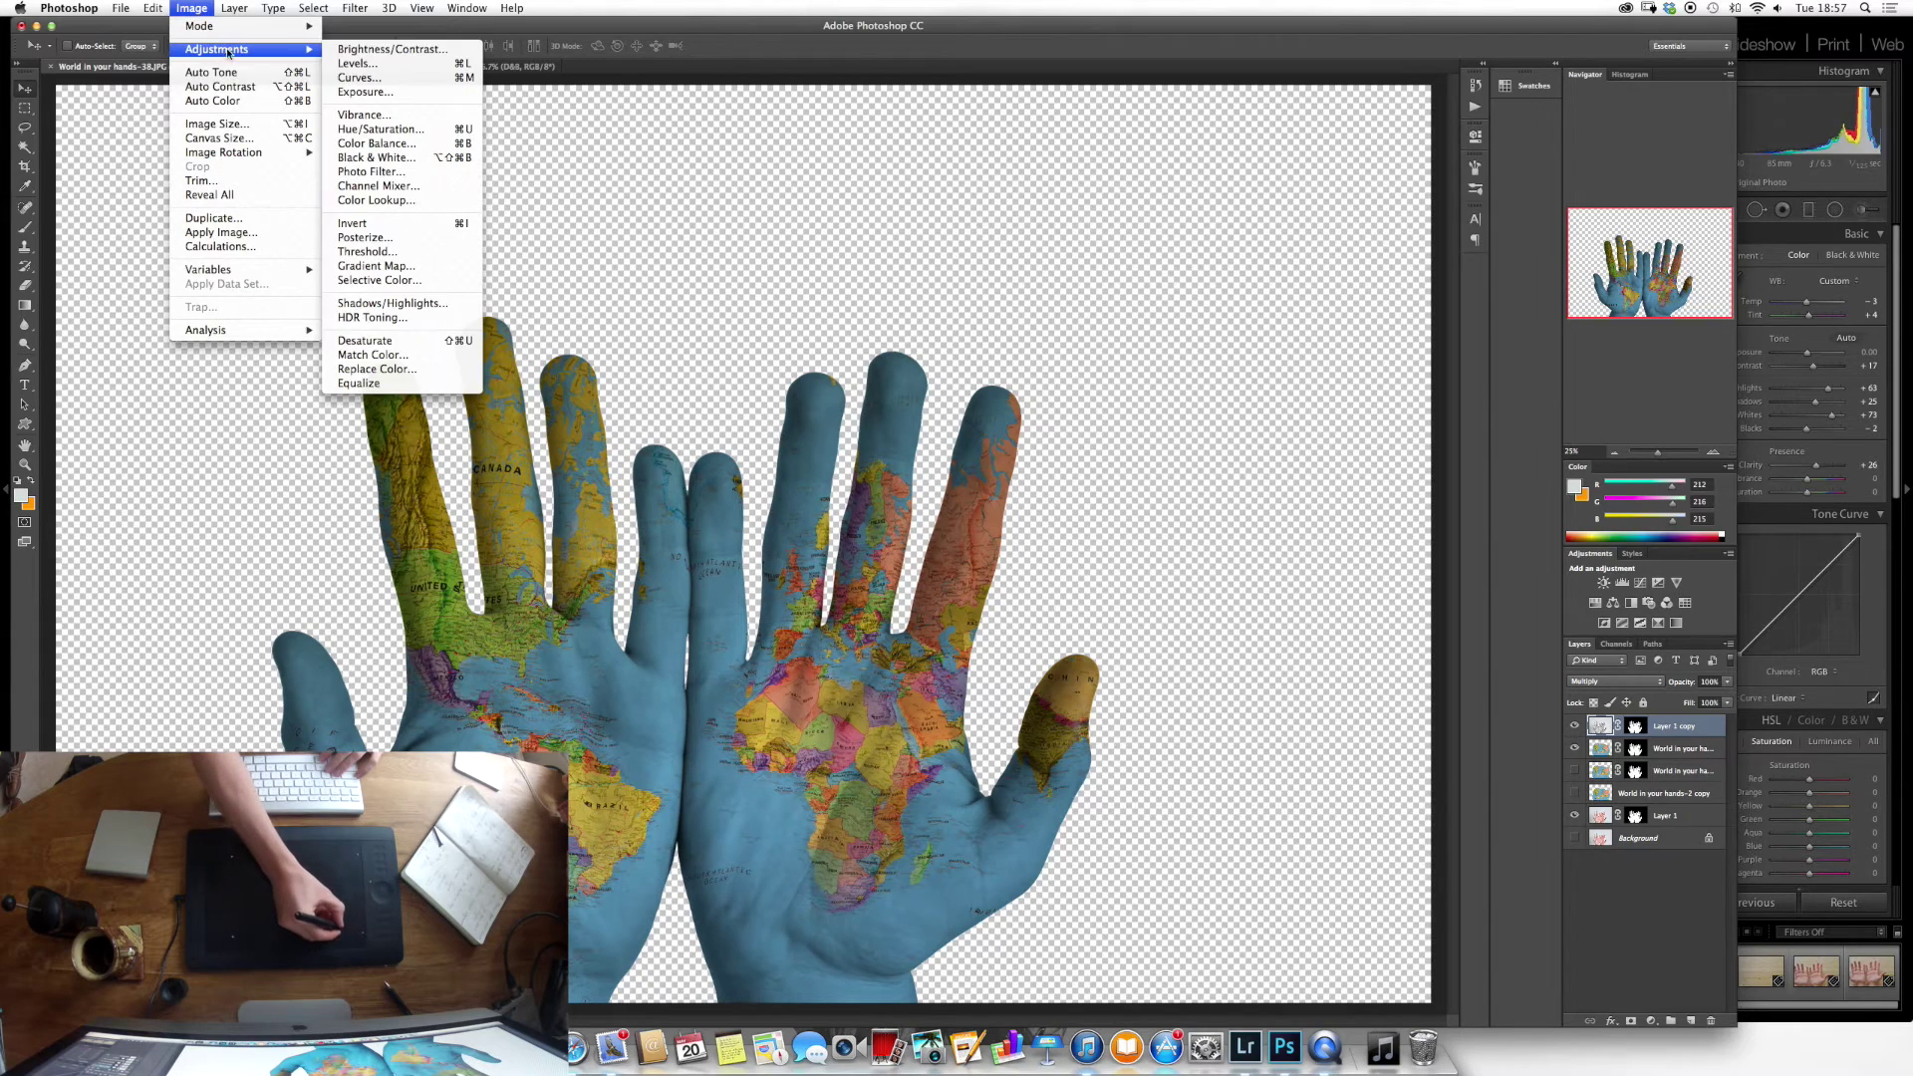
{"action": "left_click", "coordinate": [356, 62]}
{"action": "left_click_drag", "start_coordinate": [1171, 509], "coordinate": [1192, 510]}
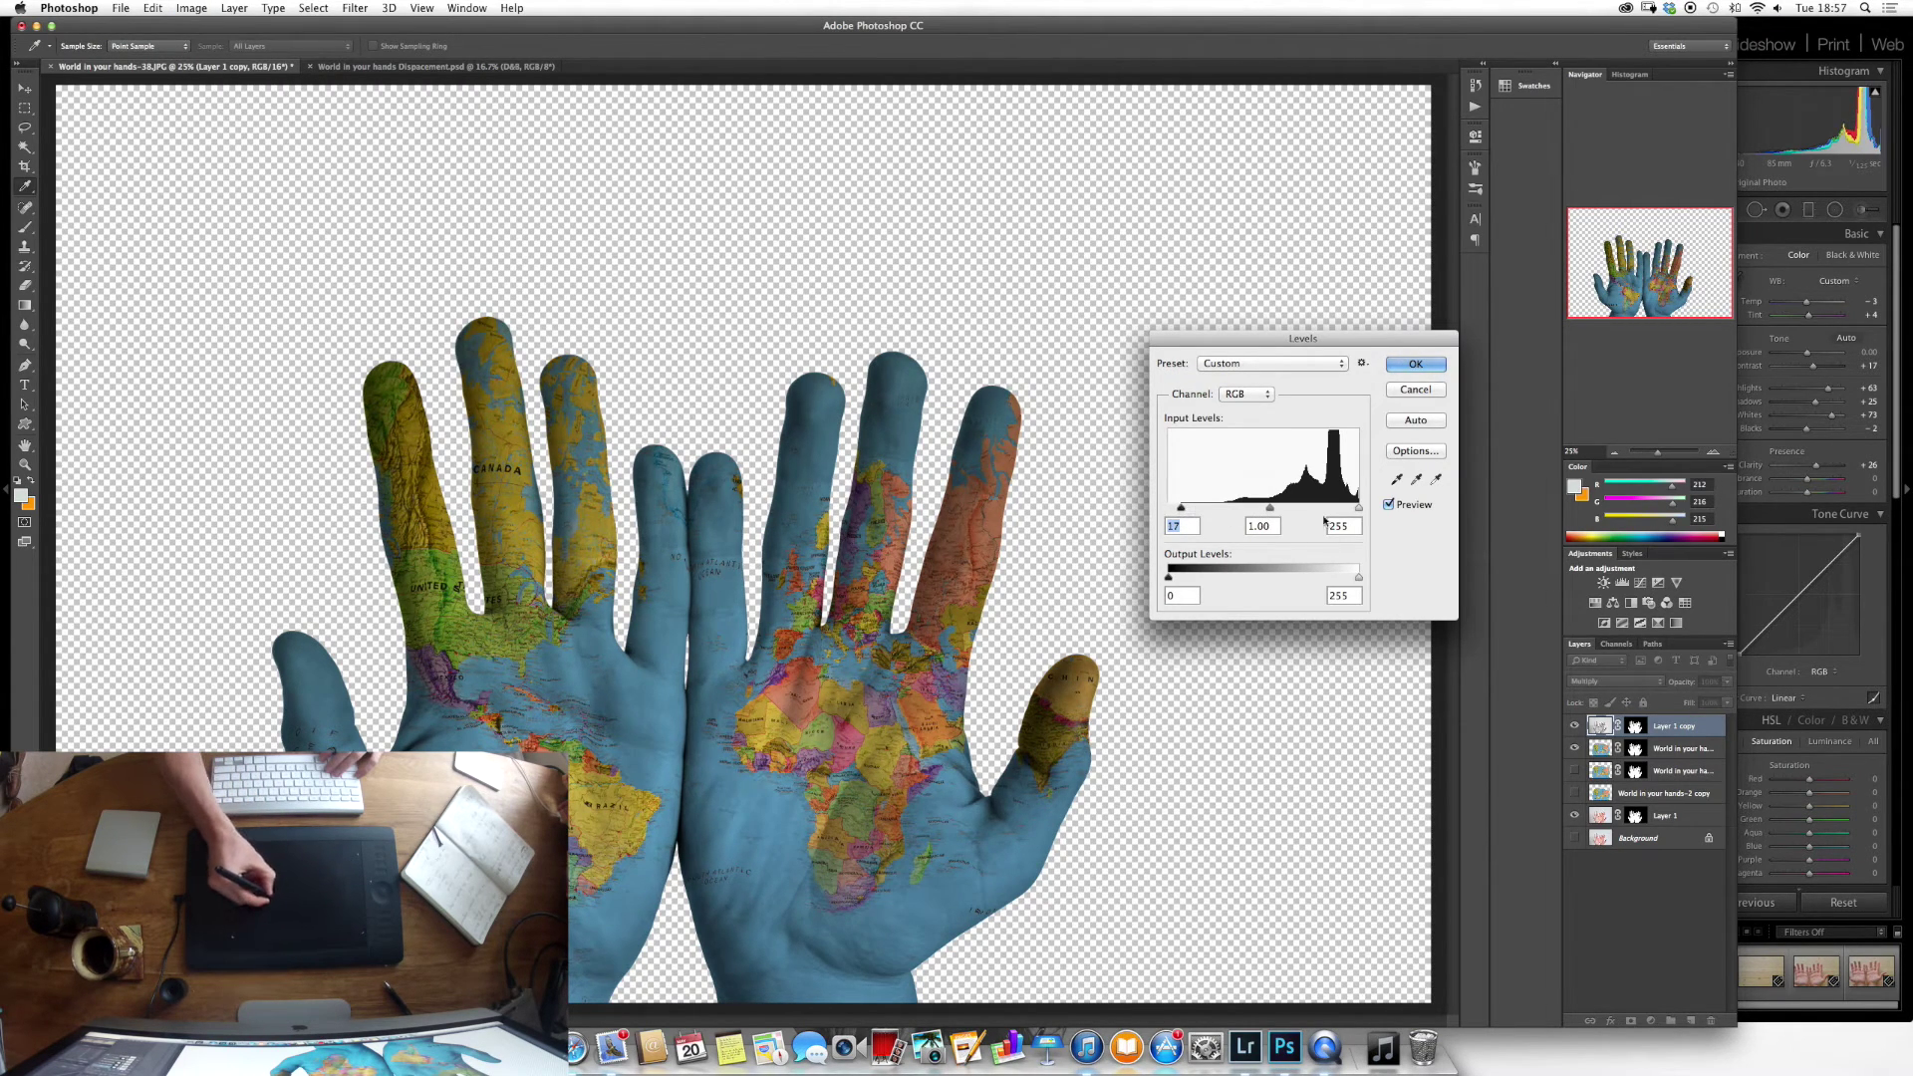
{"action": "left_click_drag", "start_coordinate": [1360, 508], "coordinate": [1194, 514]}
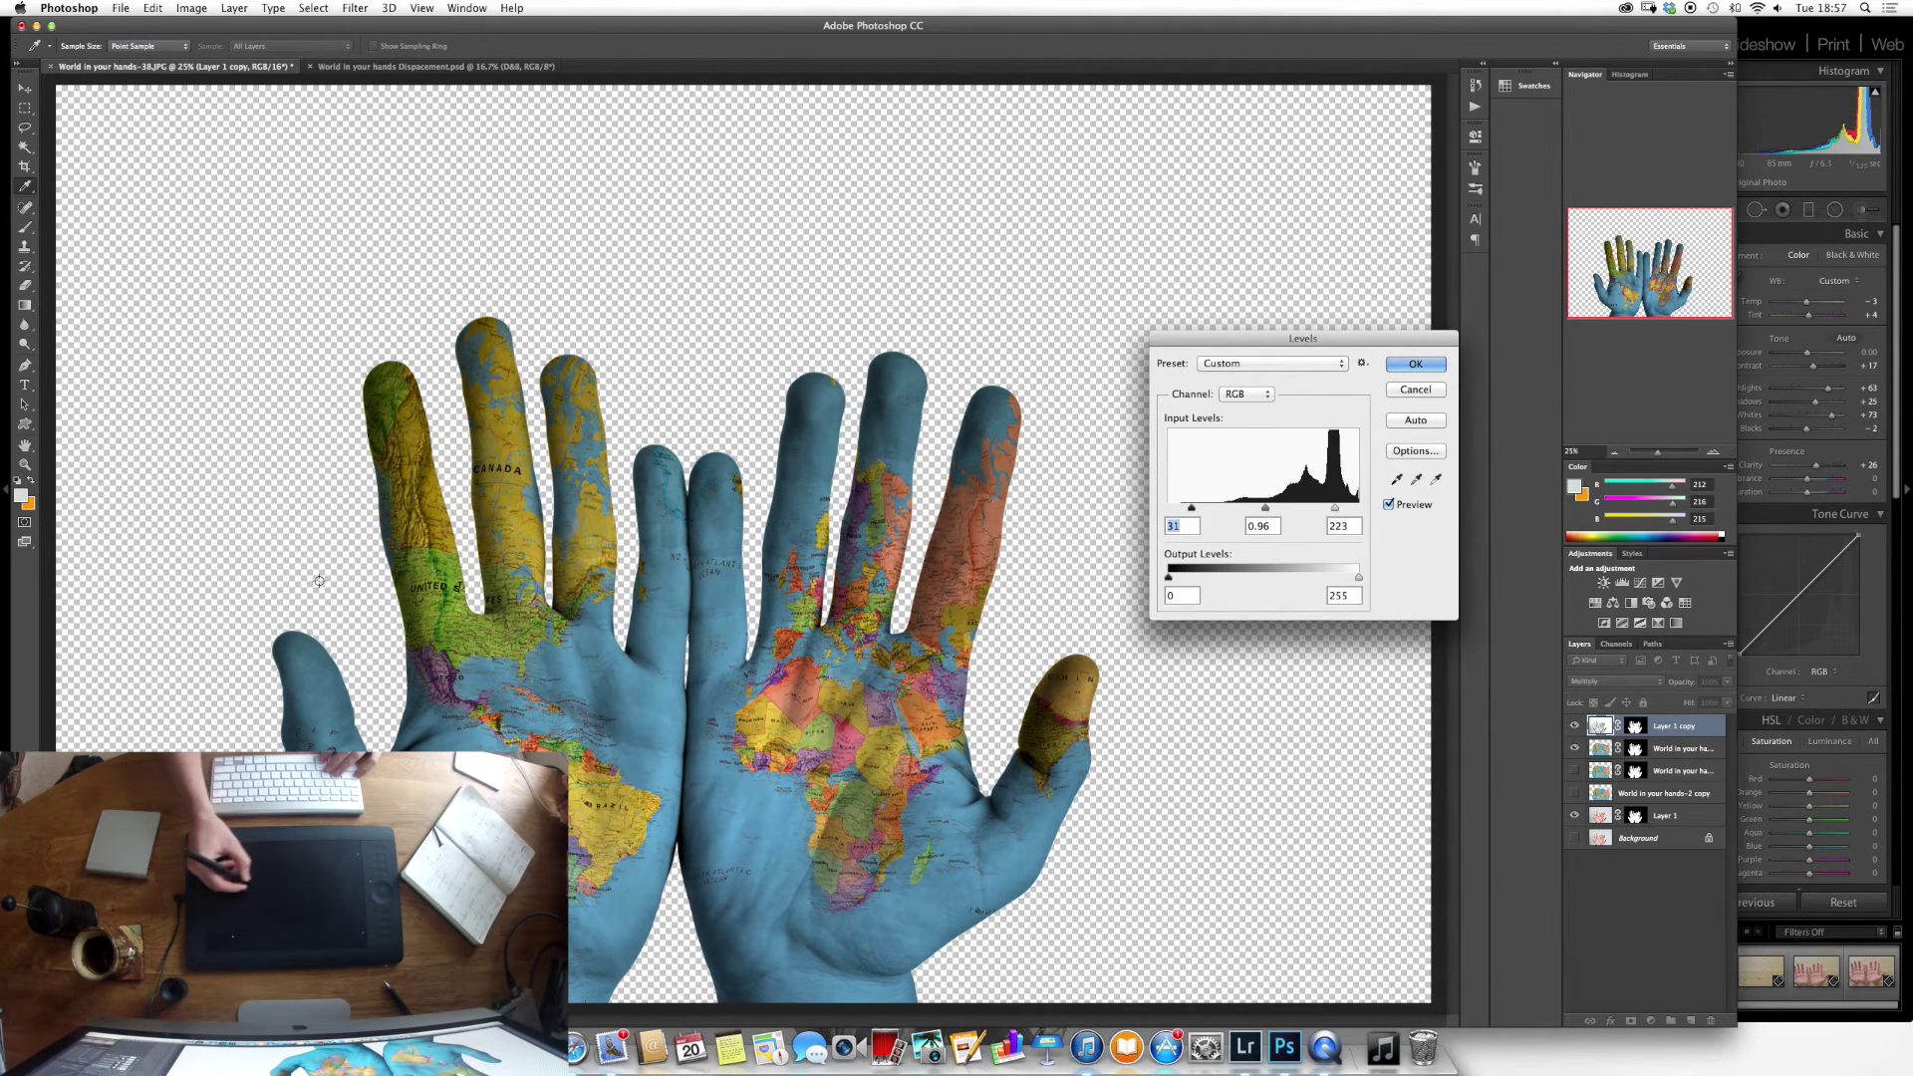
{"action": "left_click", "coordinate": [1415, 364]}
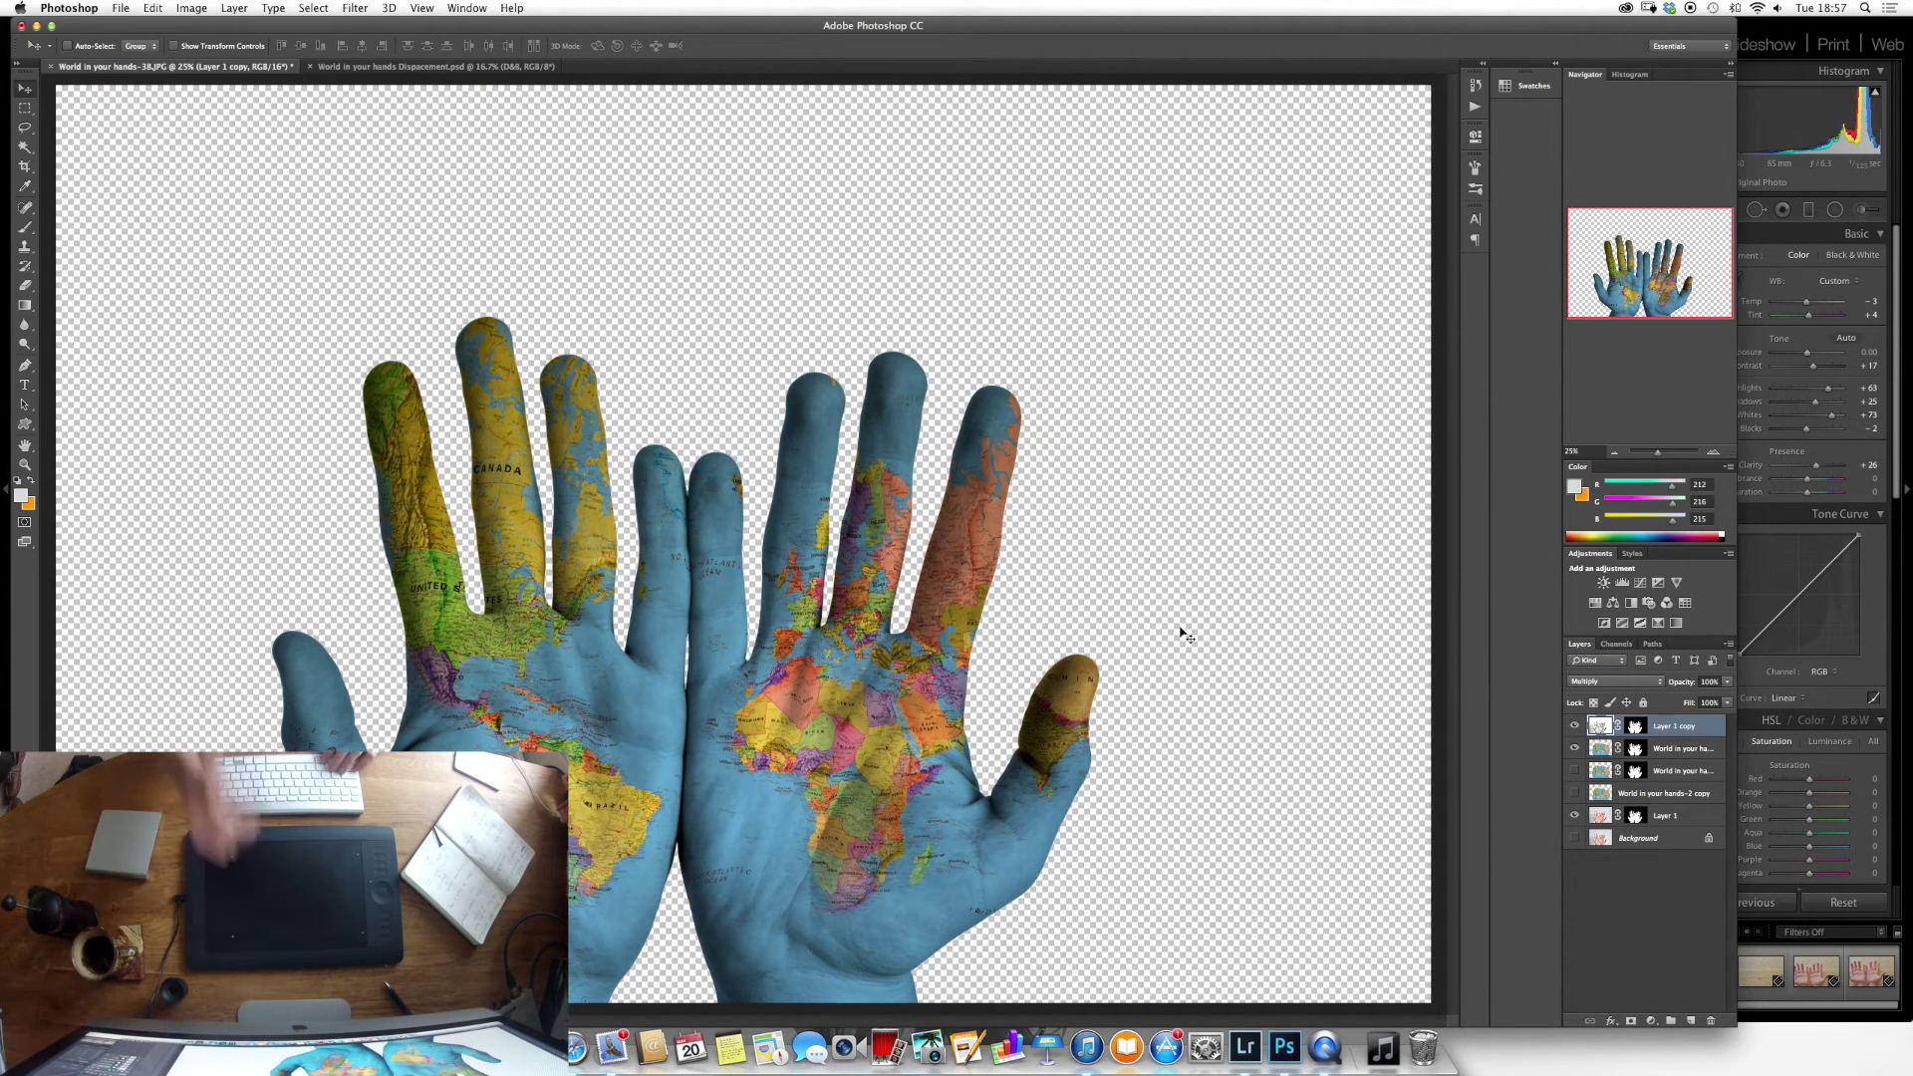
Add a Curves adjustment layer on top and shape a very slight brightening curve with one shadow point and one highlight point.
{"action": "left_click", "coordinate": [1643, 586]}
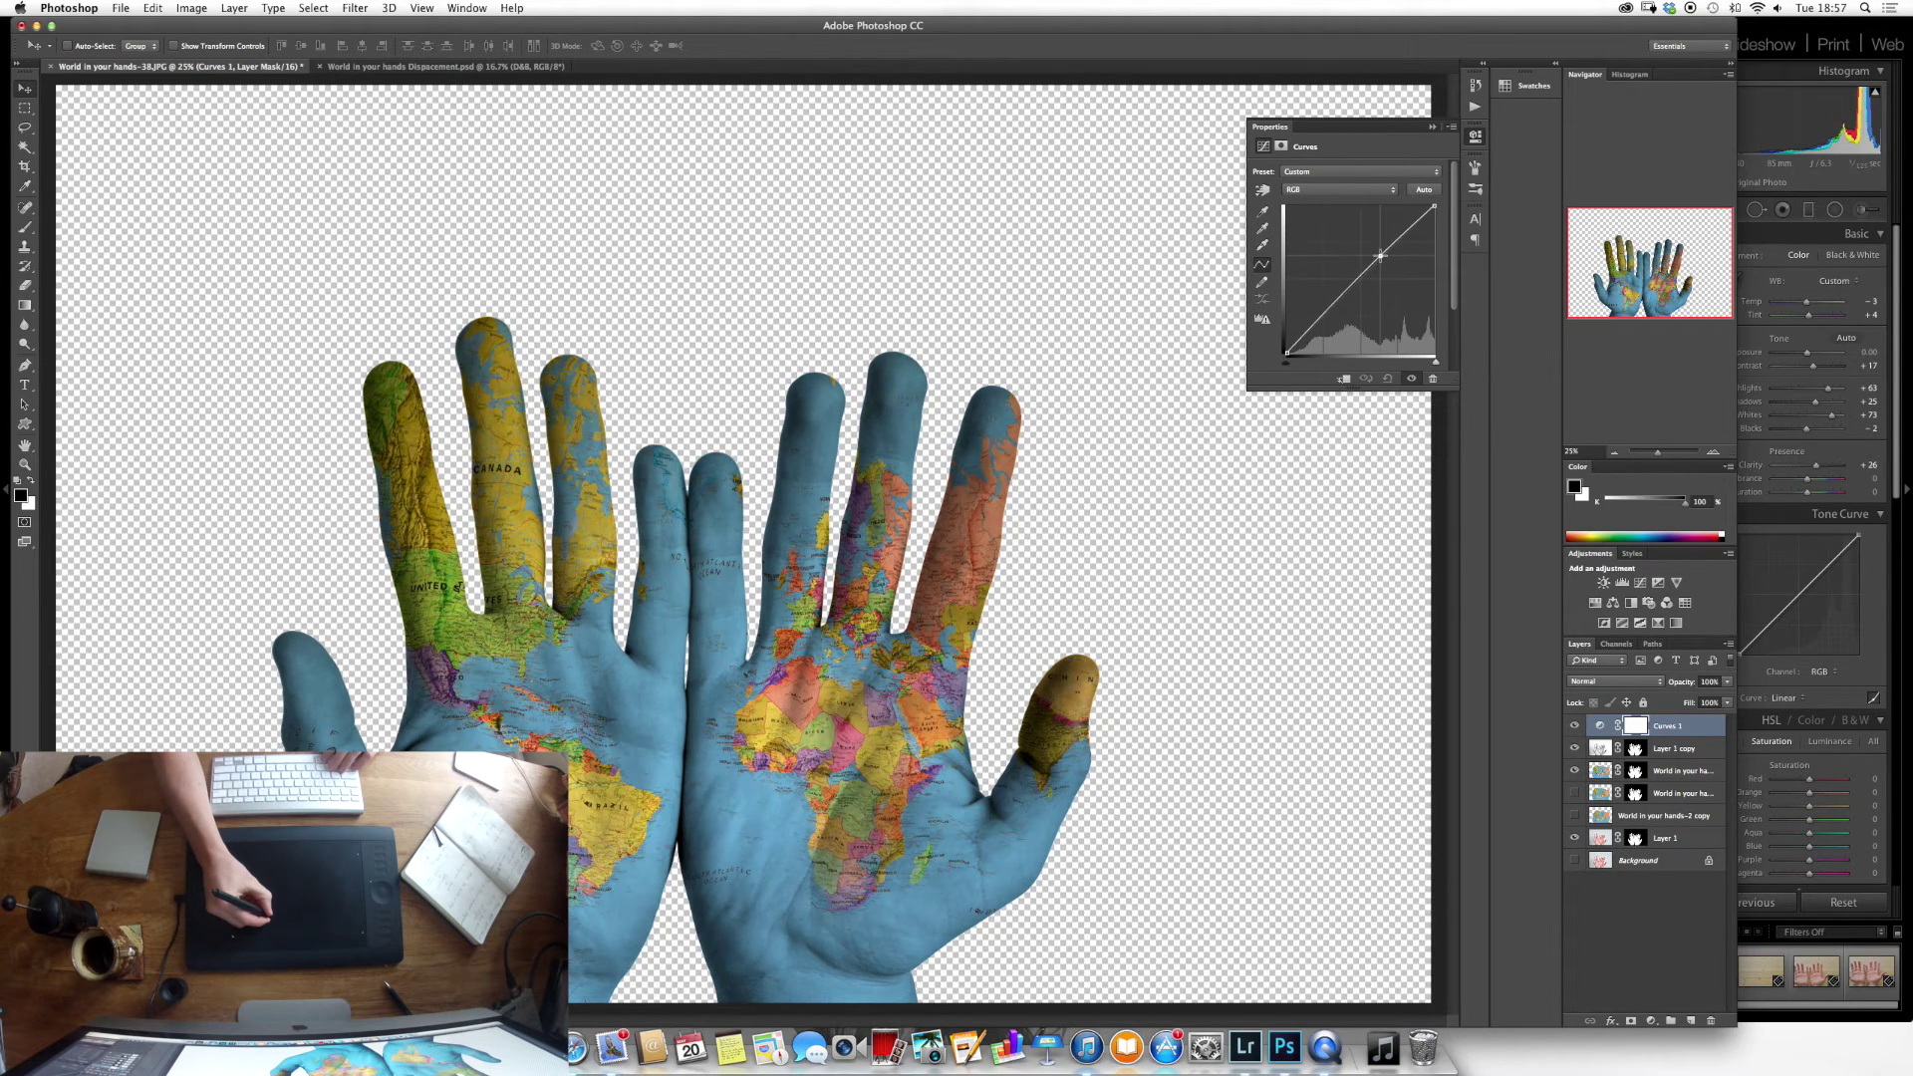
{"action": "left_click_drag", "start_coordinate": [1383, 256], "coordinate": [1376, 250]}
{"action": "left_click_drag", "start_coordinate": [1320, 308], "coordinate": [1322, 306]}
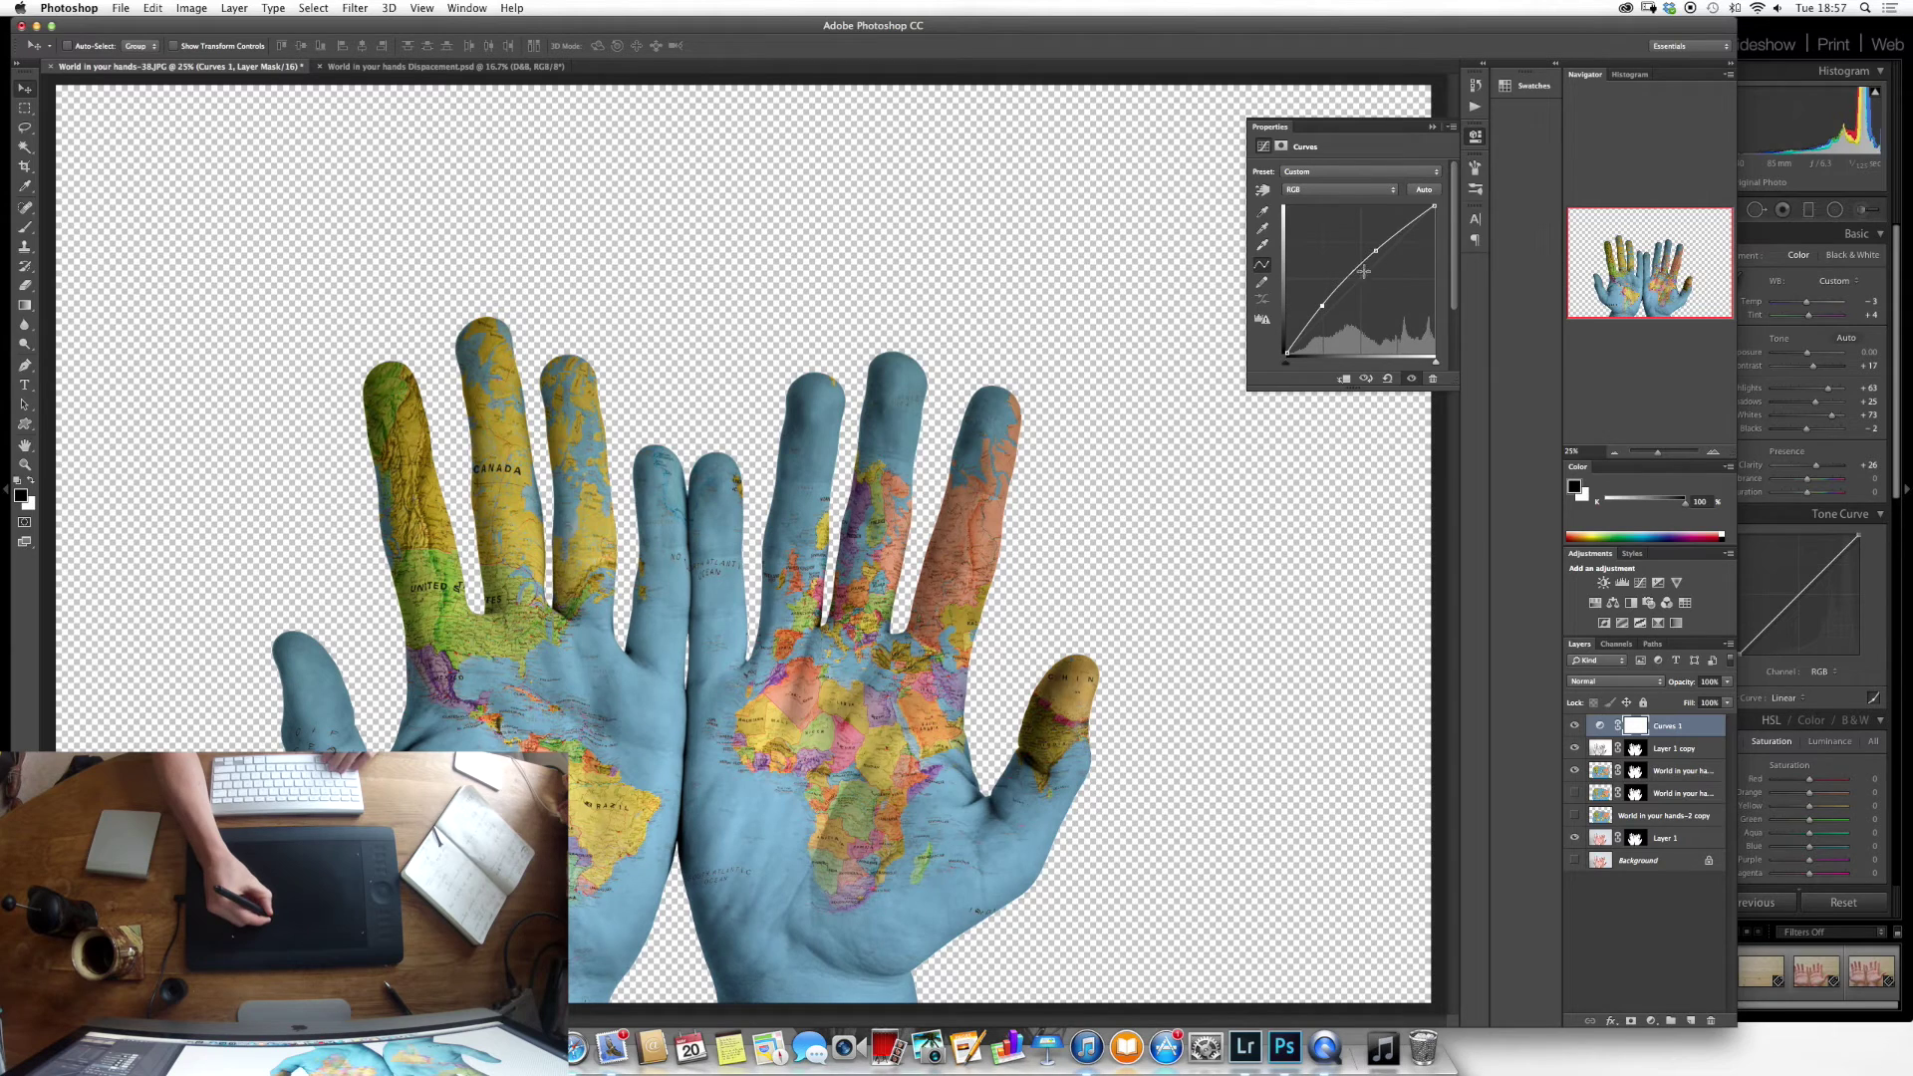
{"action": "left_click_drag", "start_coordinate": [1373, 252], "coordinate": [1376, 259]}
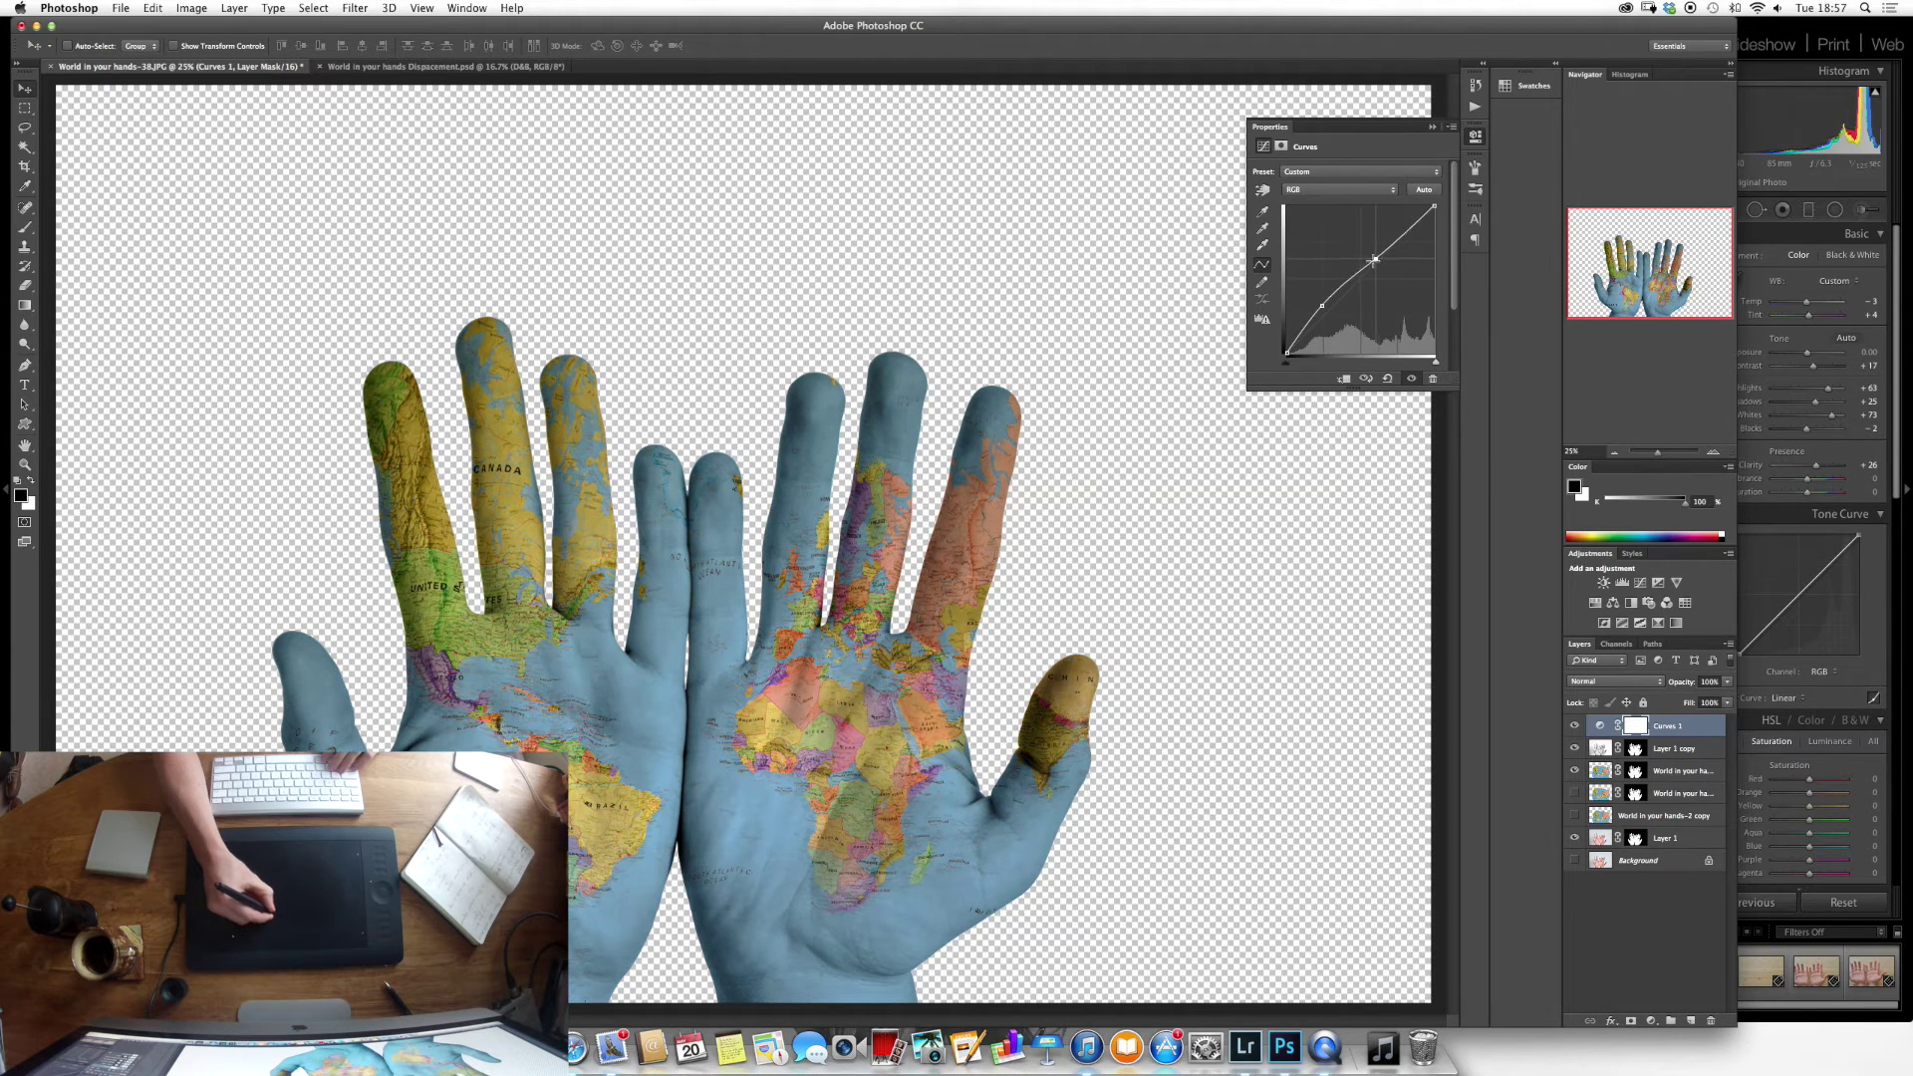
{"action": "left_click_drag", "start_coordinate": [1323, 301], "coordinate": [1375, 266]}
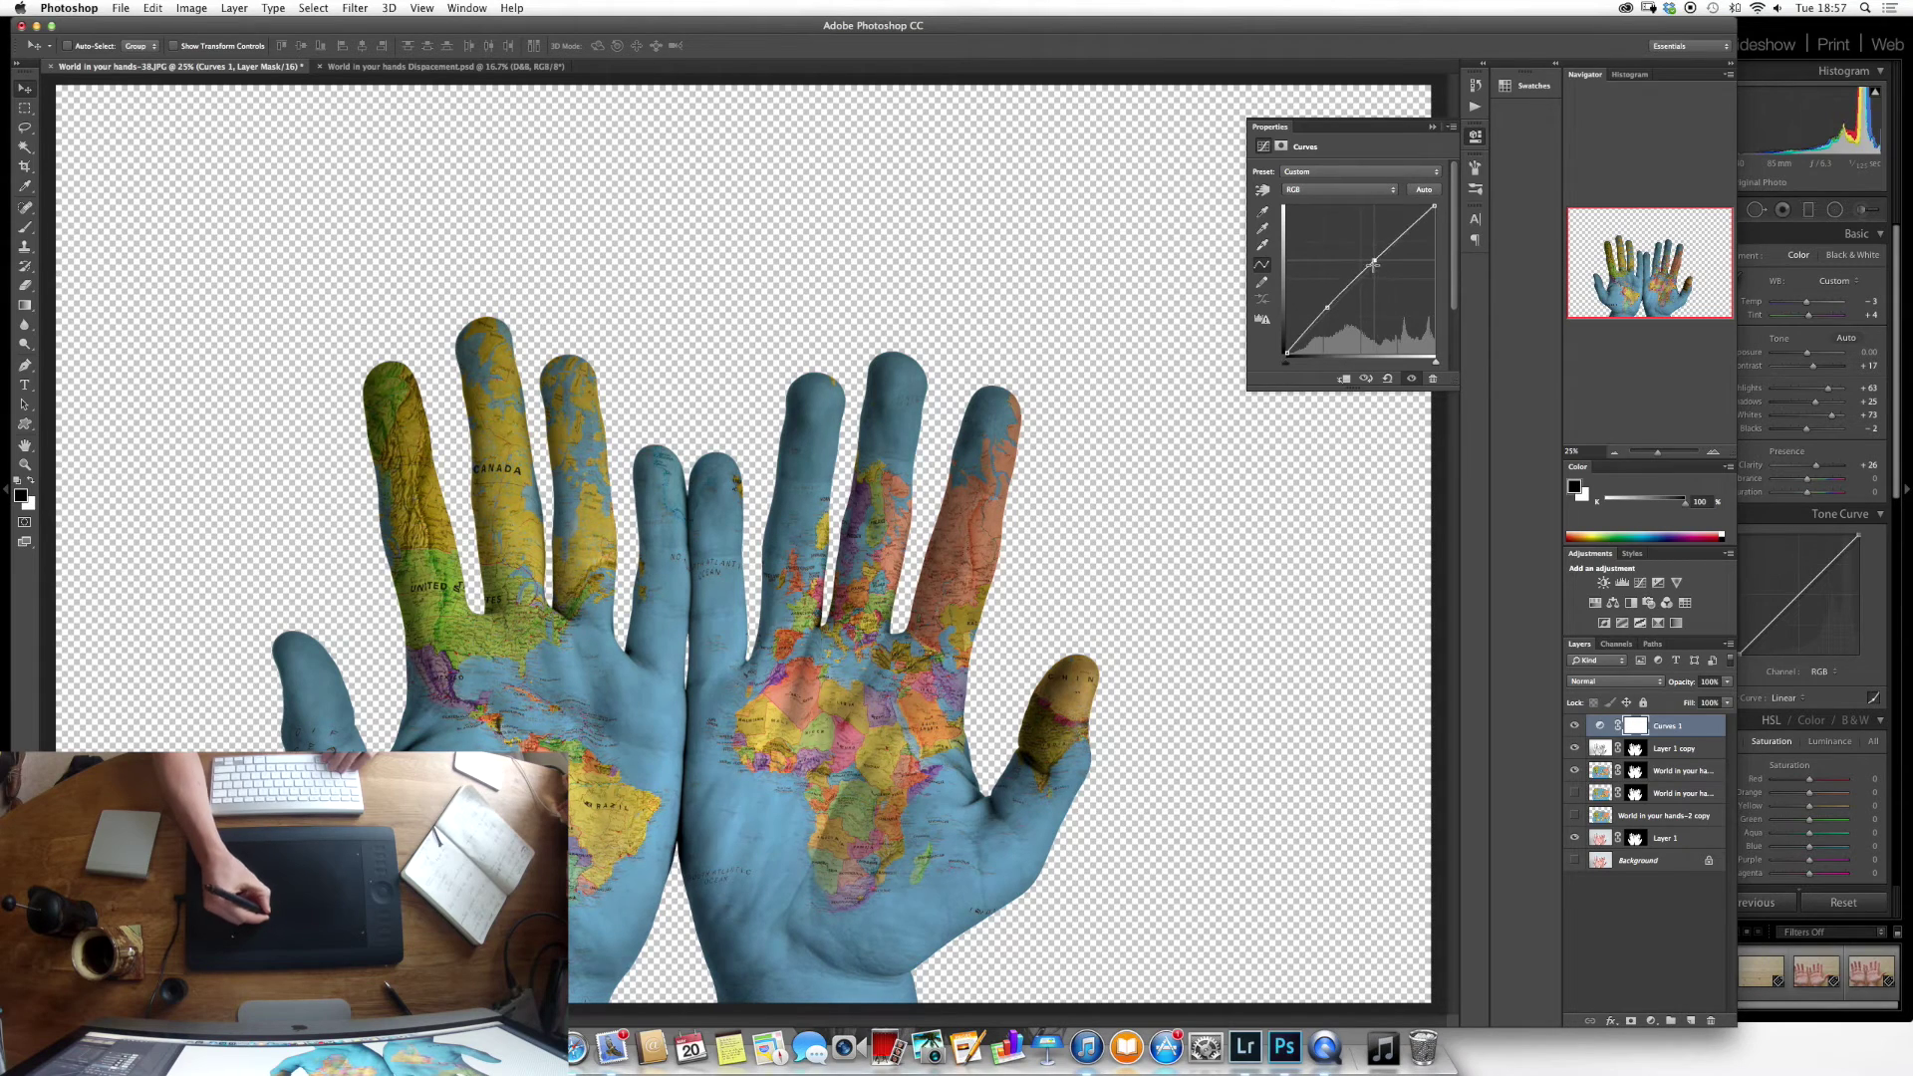
{"action": "left_click", "coordinate": [1433, 127]}
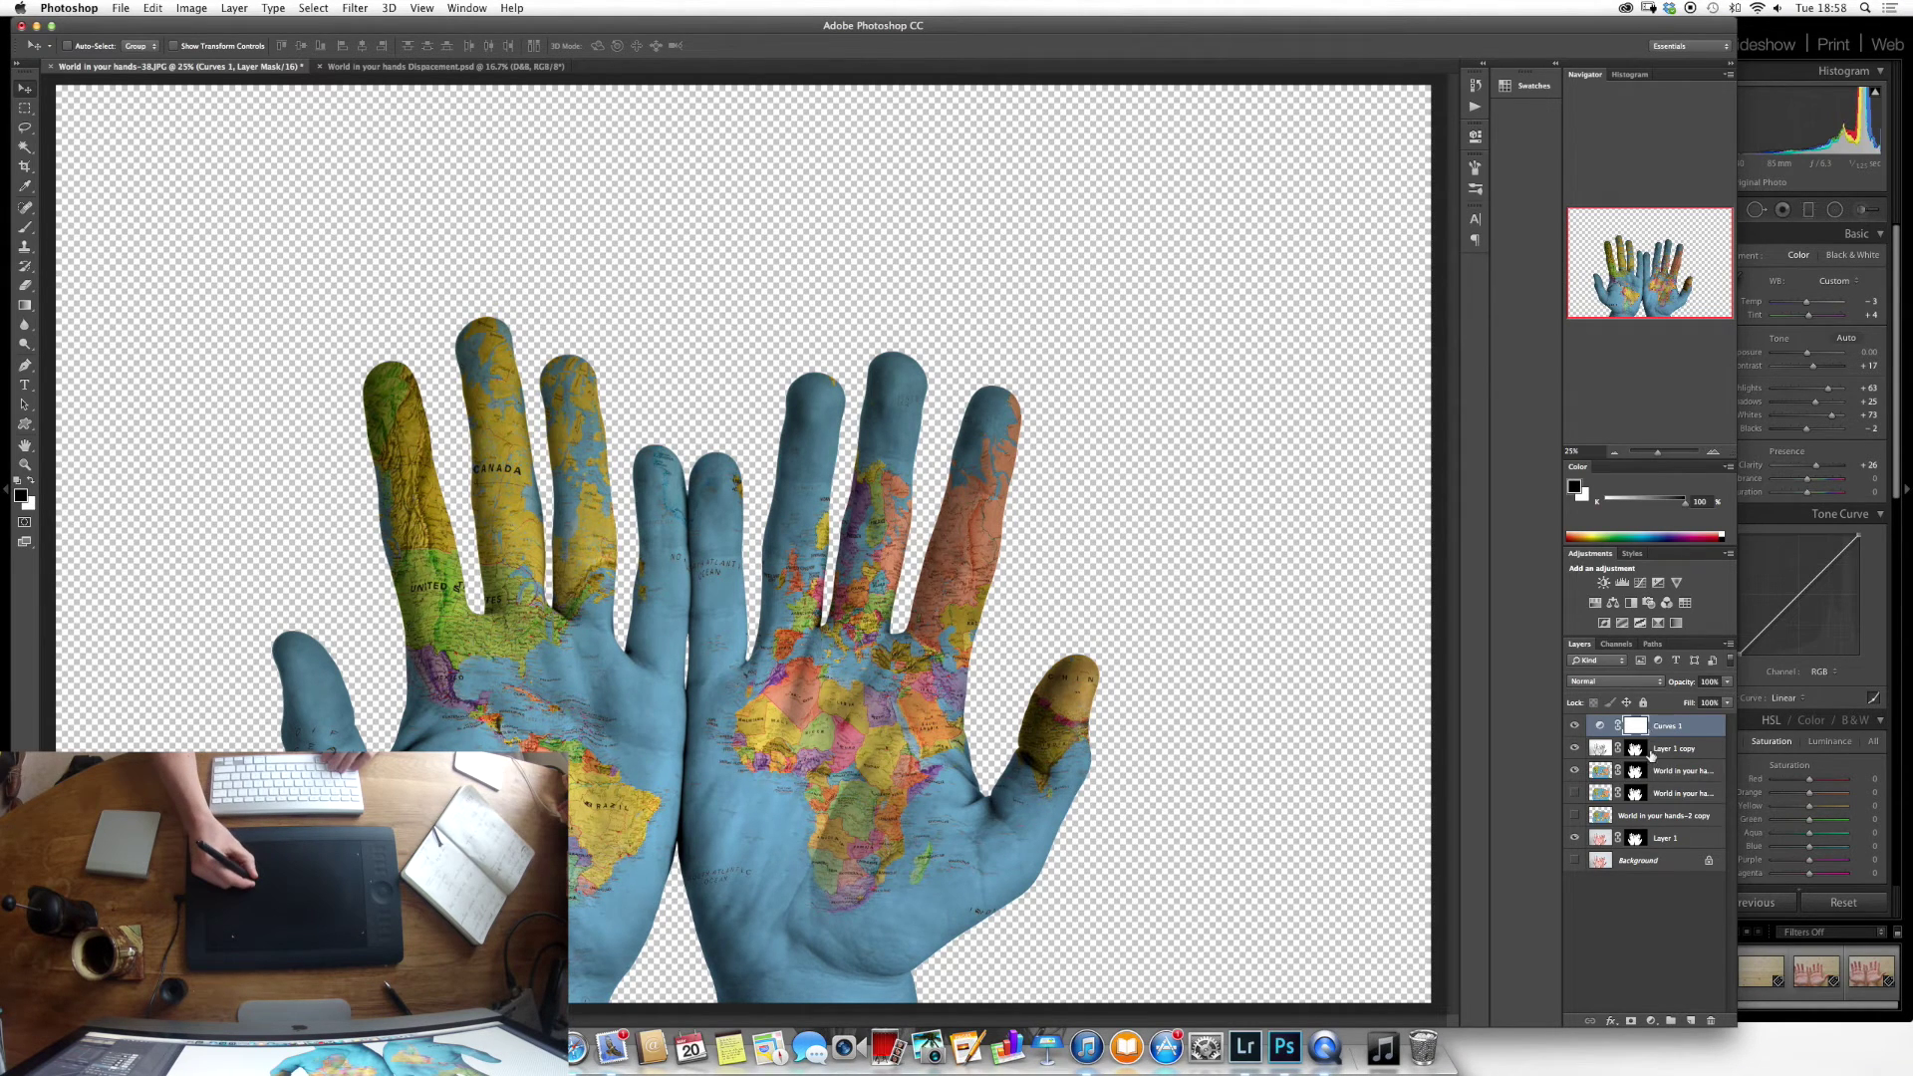
Compare the image with and without the Curves adjustment and set that layer's opacity to 77%.
{"action": "left_click", "coordinate": [1576, 727]}
{"action": "left_click", "coordinate": [1576, 727]}
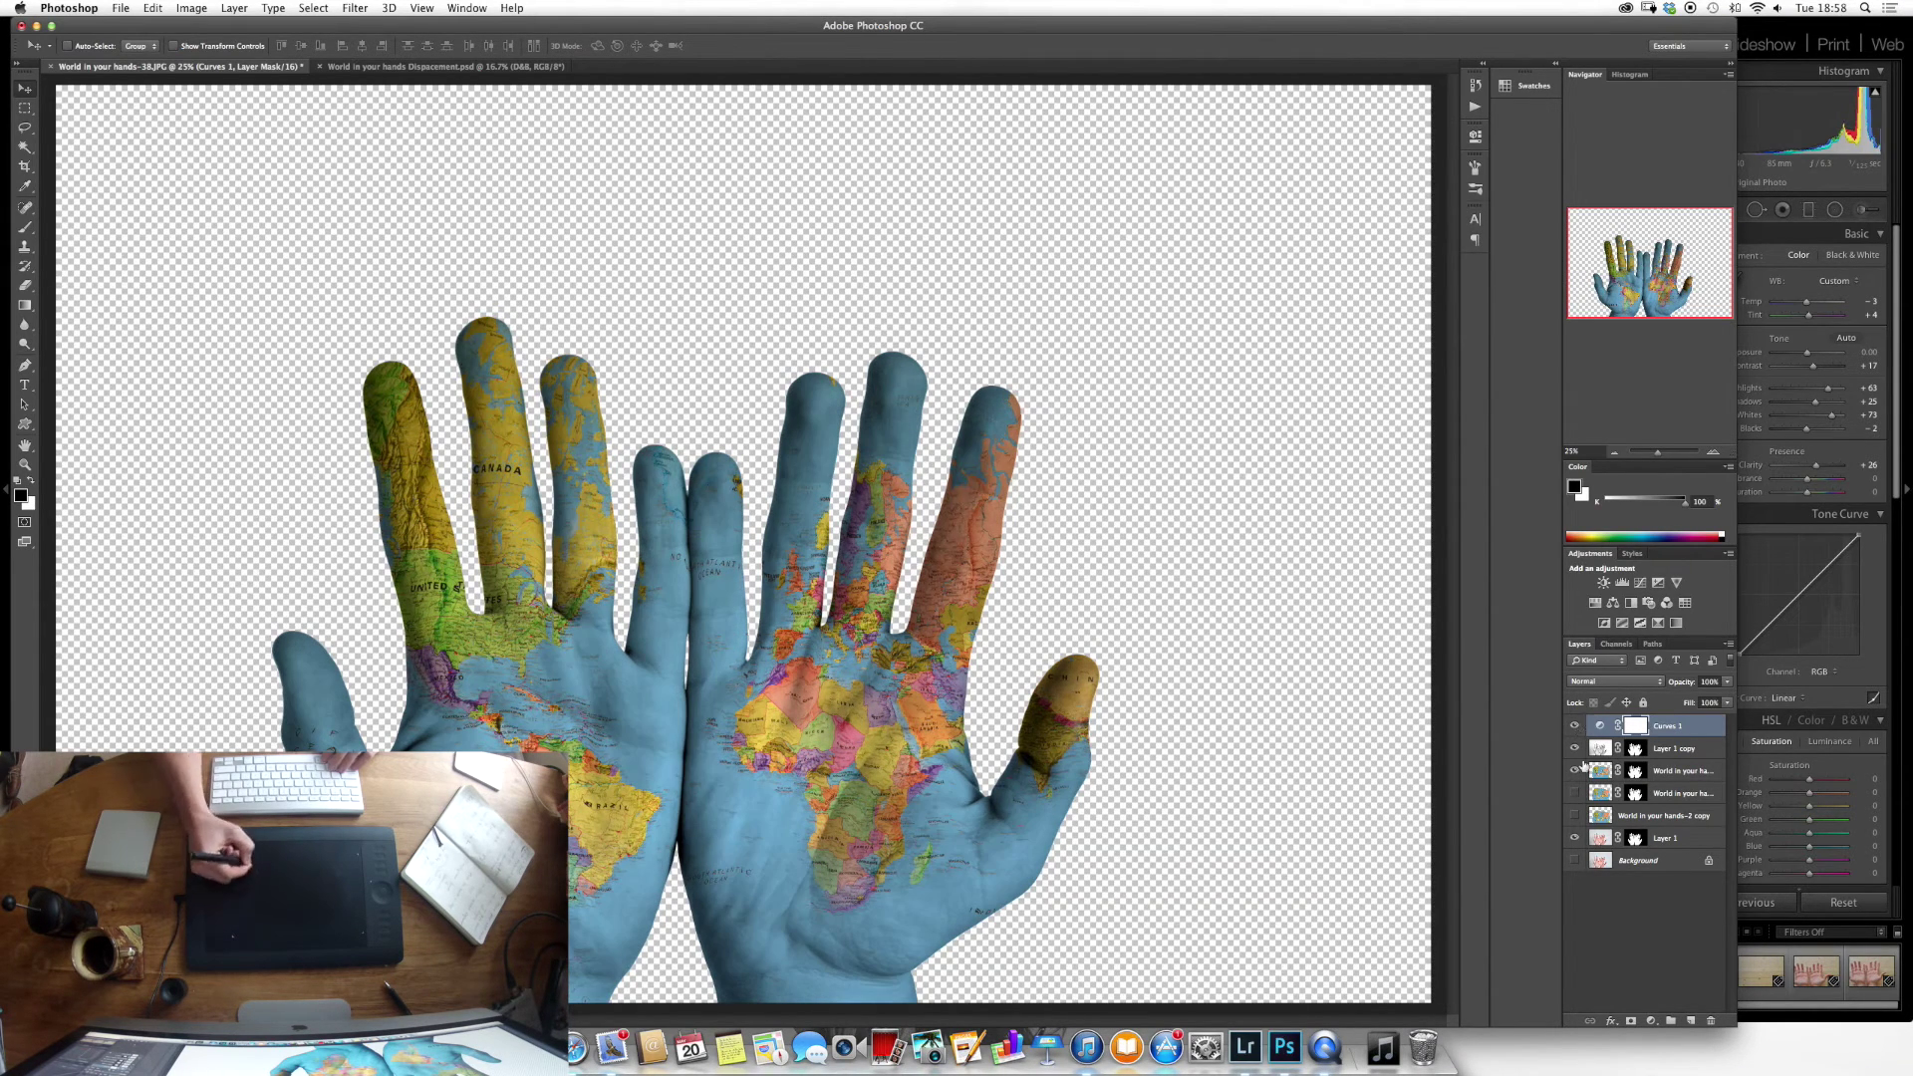
{"action": "key", "text": "7"}
{"action": "key", "text": "7"}
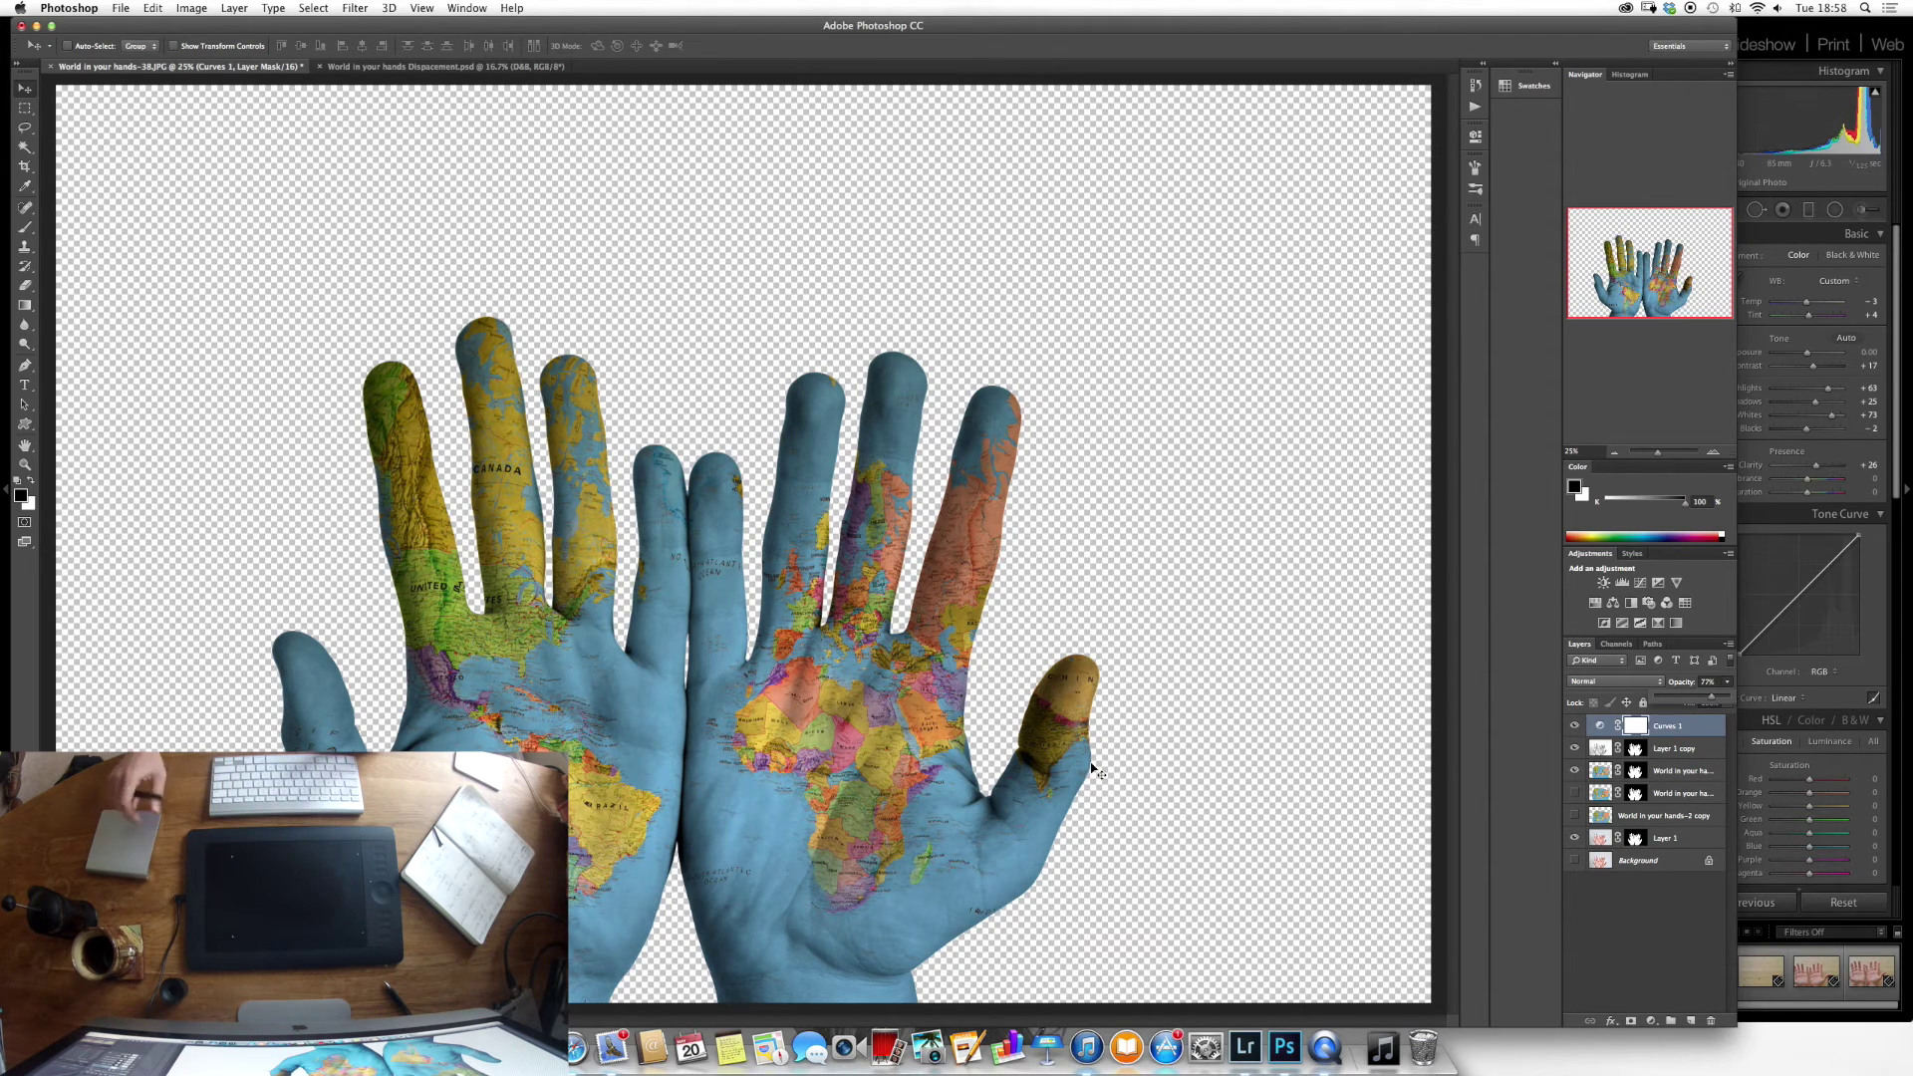
Switch to Finder, place the sky photo DSC_9943.JPG from the edits folder into the hands document, and enlarge it to fill the canvas.
{"action": "key", "text": "ctrl+Right"}
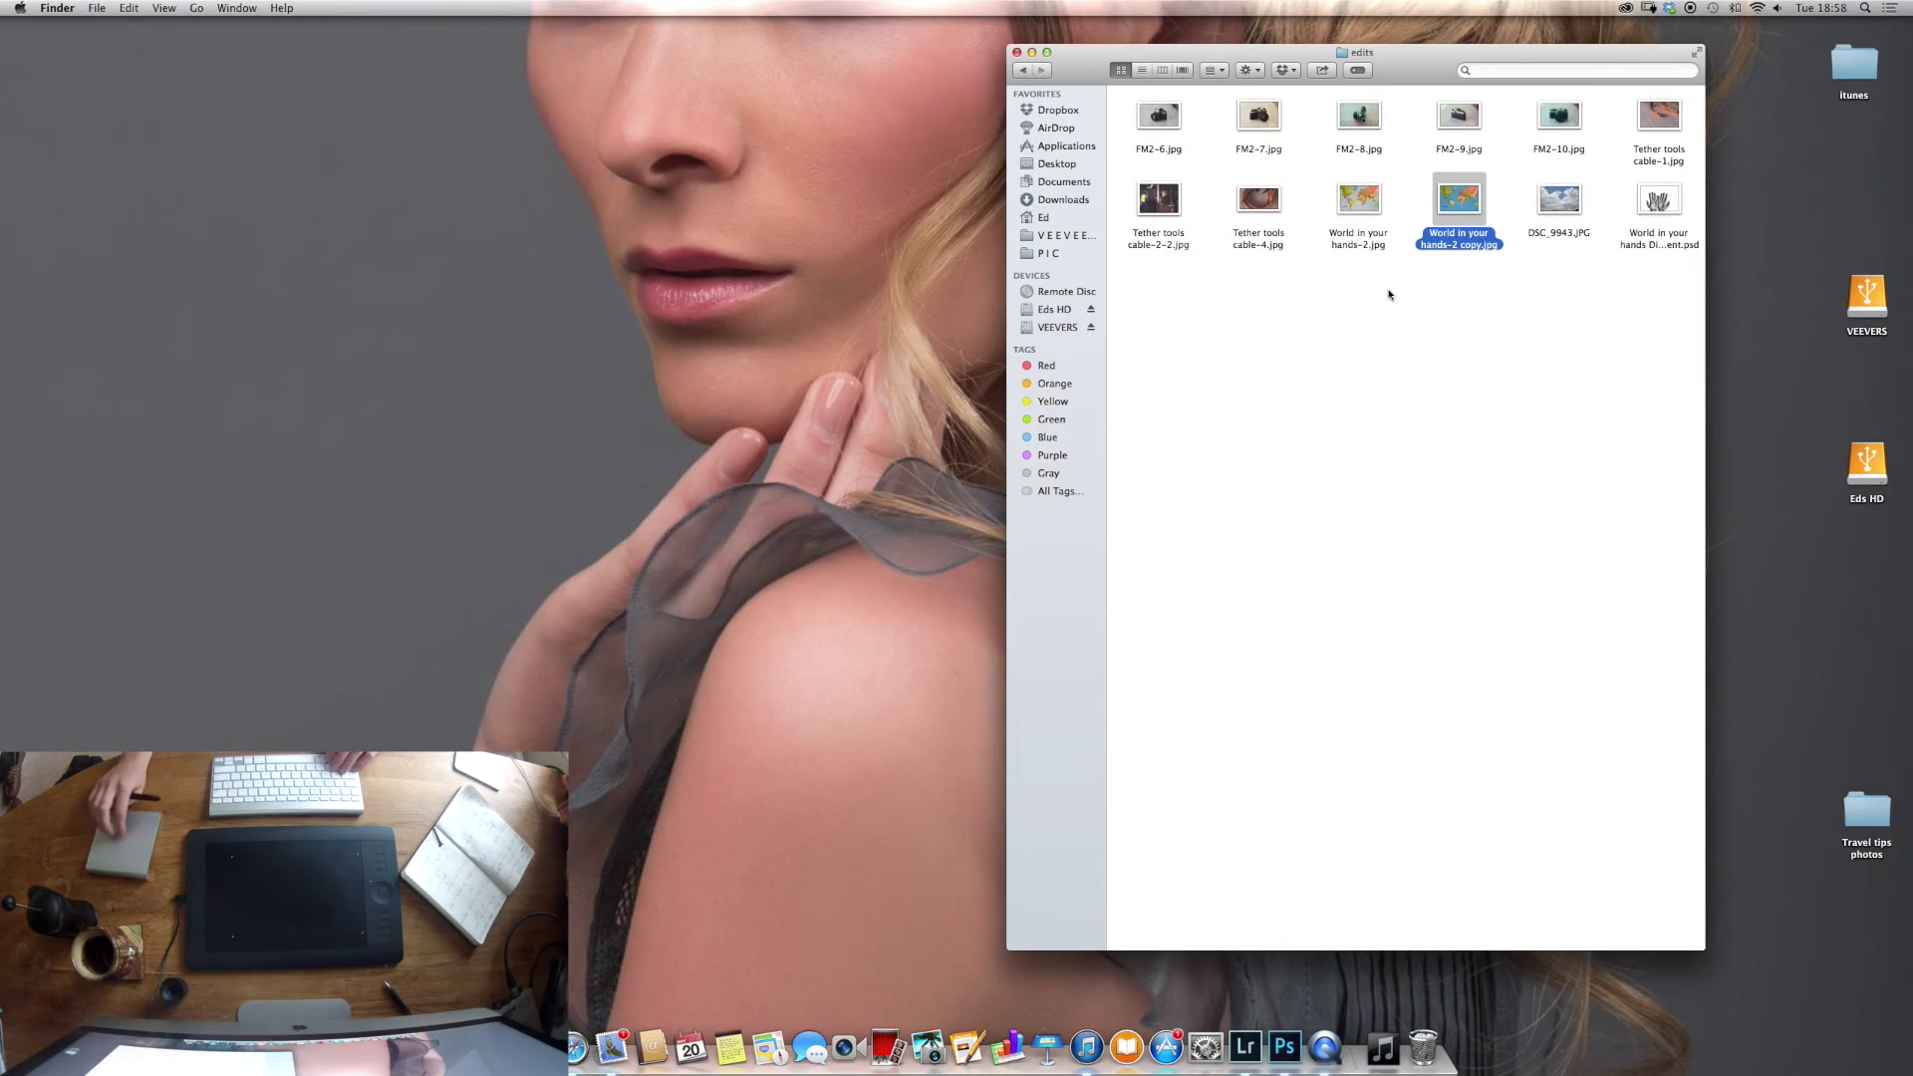
{"action": "left_click", "coordinate": [1565, 201]}
{"action": "left_click_drag", "start_coordinate": [1569, 202], "coordinate": [384, 215]}
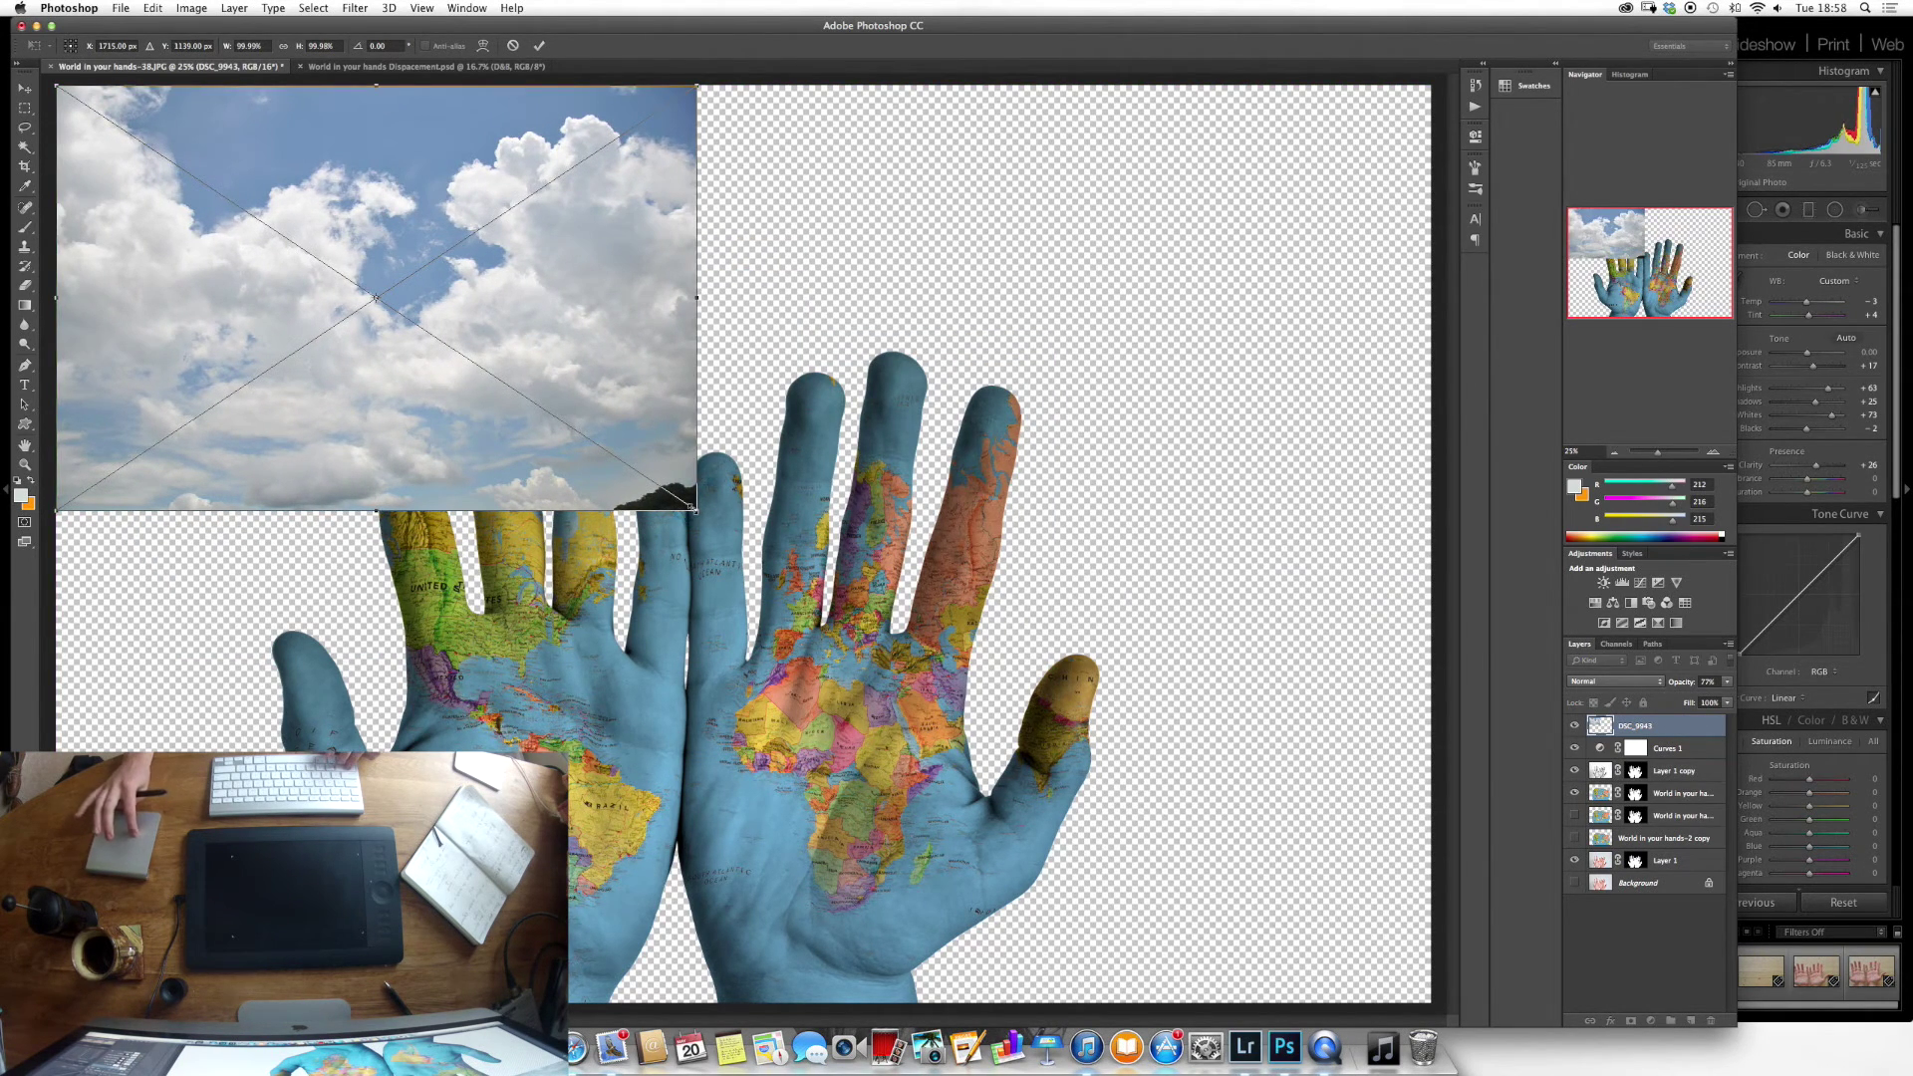
{"action": "left_click_drag", "start_coordinate": [695, 508], "coordinate": [1598, 948]}
{"action": "key", "text": "Return"}
Move the DSC_9943 sky layer down the stack to directly beneath the visible displaced map layer.
{"action": "key", "text": "super+bracketleft"}
{"action": "key", "text": "super+bracketleft"}
{"action": "key", "text": "super+bracketleft"}
{"action": "key", "text": "super+bracketleft"}
{"action": "key", "text": "super+bracketright"}
{"action": "key", "text": "super+bracketright"}
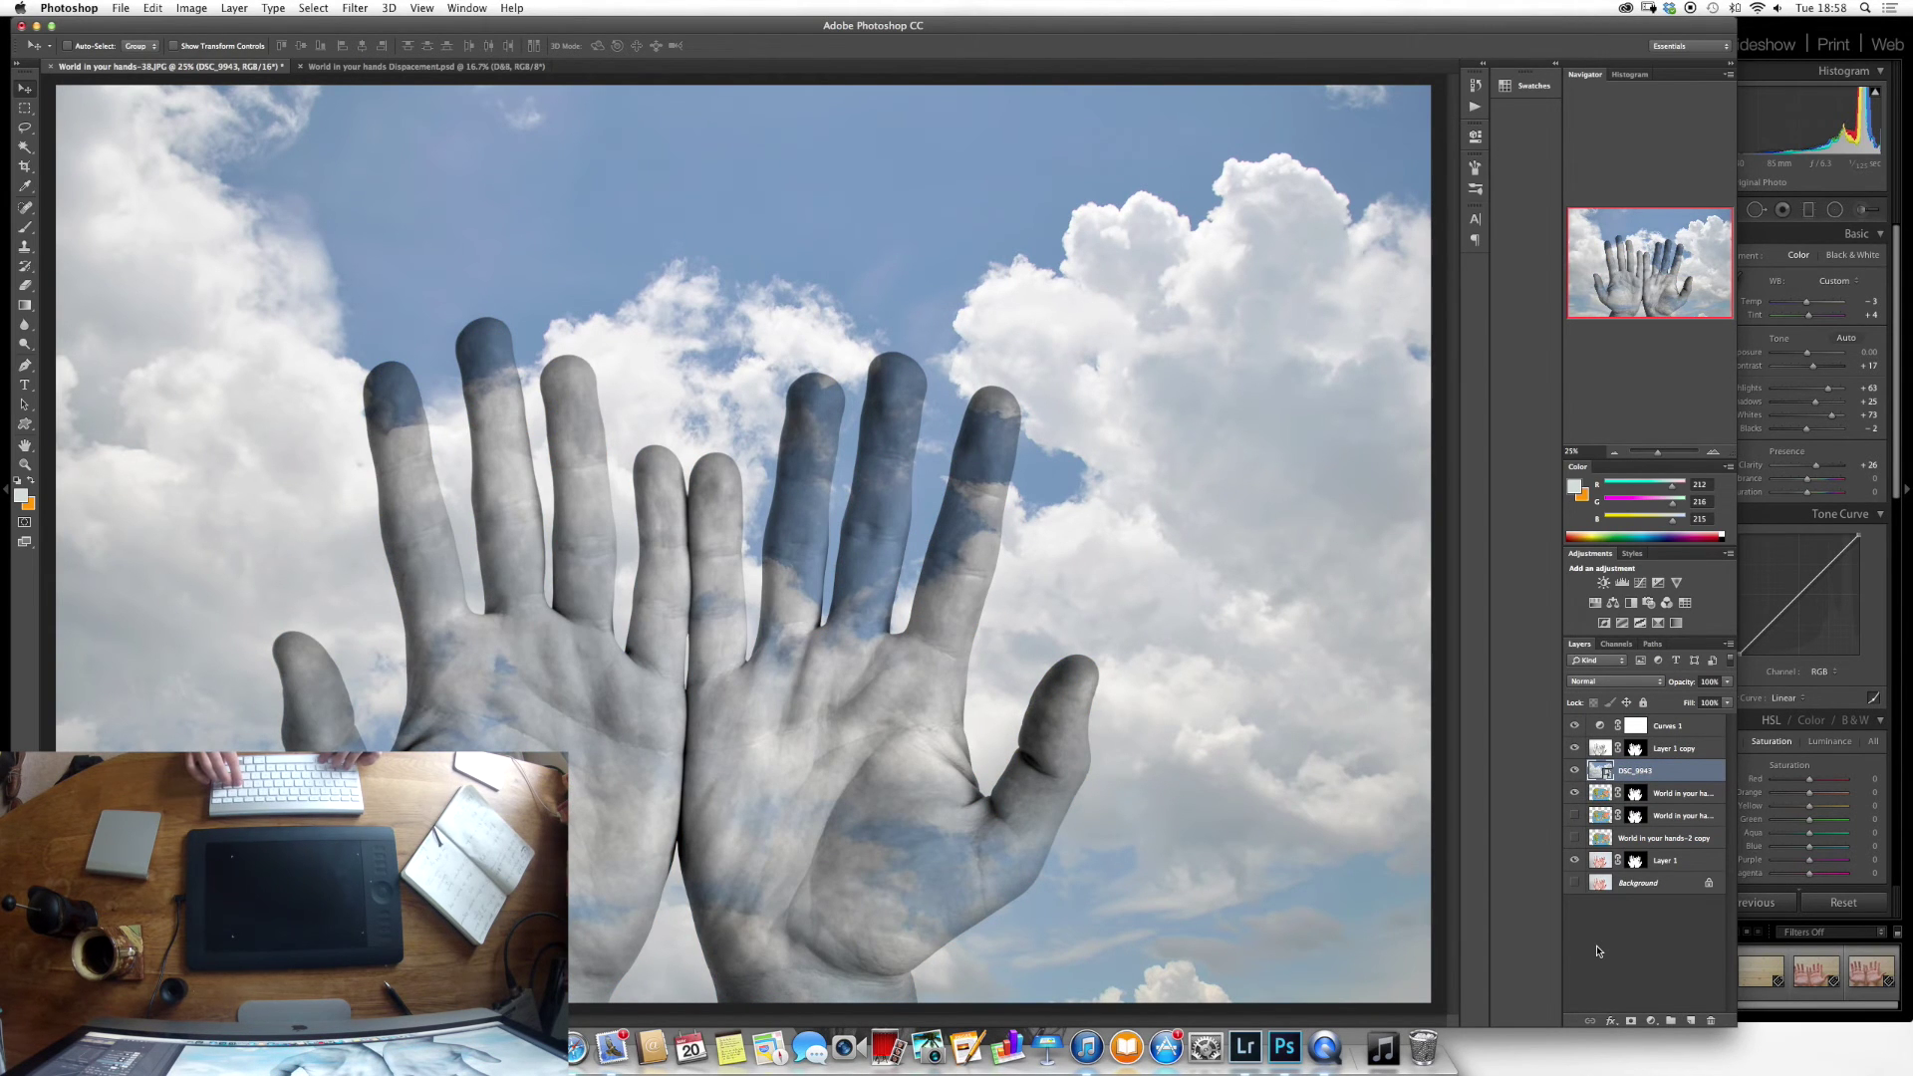
{"action": "key", "text": "super+bracketleft"}
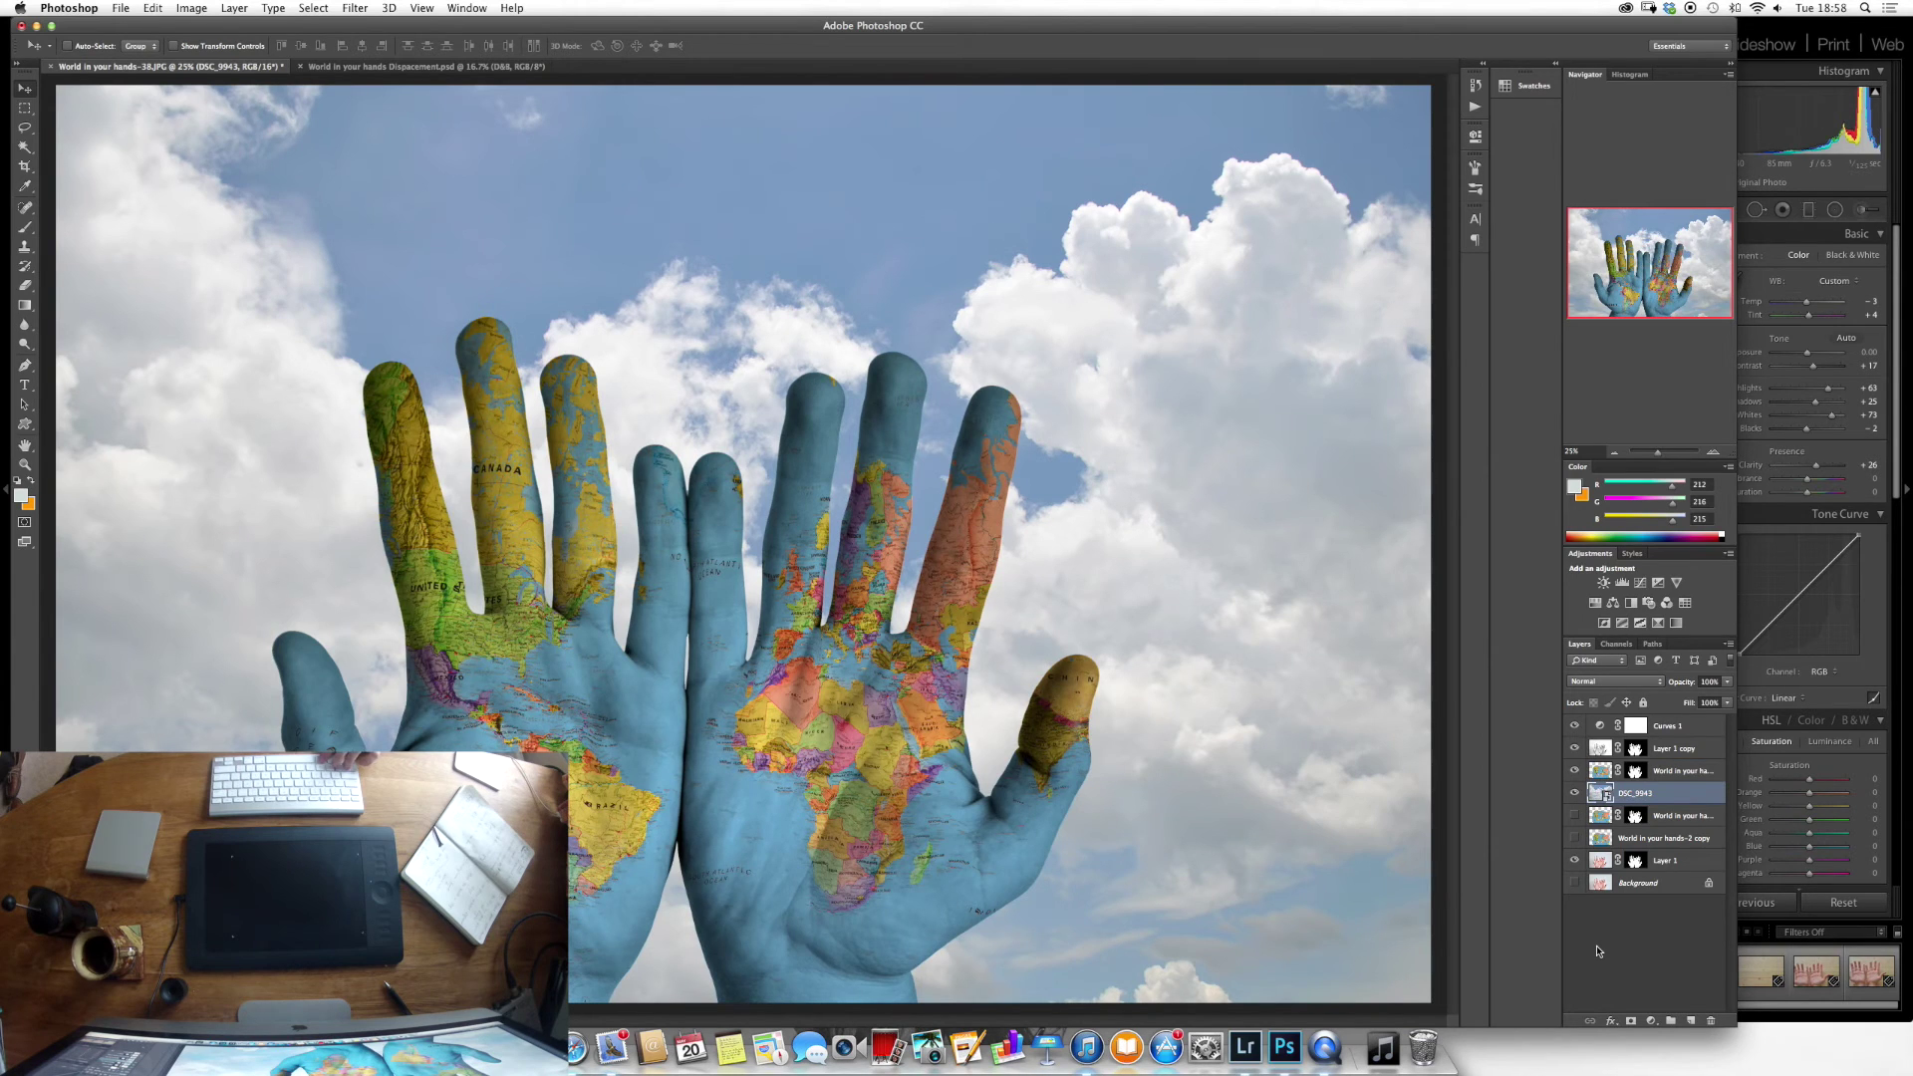